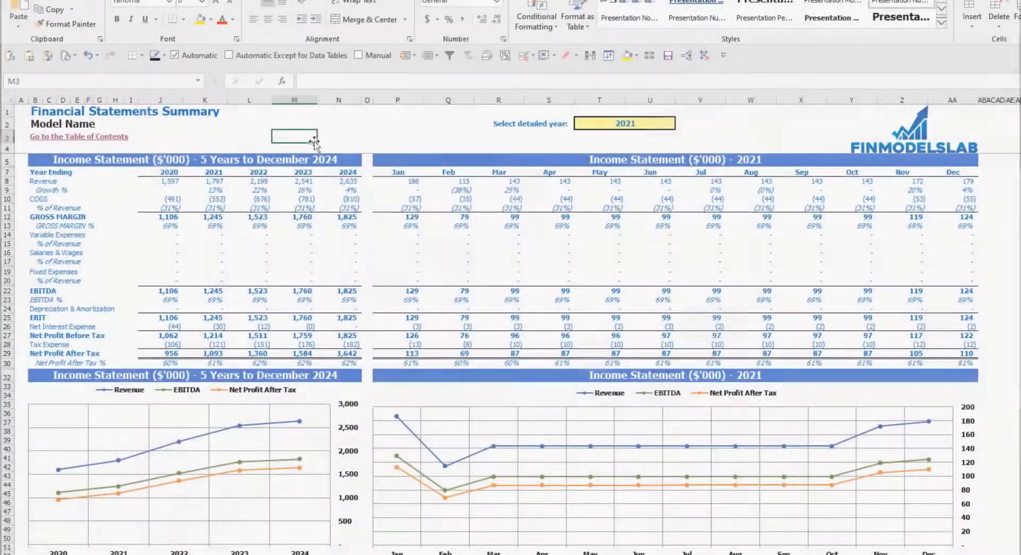
# Set the detailed year of the Financial Statements Summary to 2022 and select the monthly income statement figures
pyautogui.scroll(-20, 176, 336)
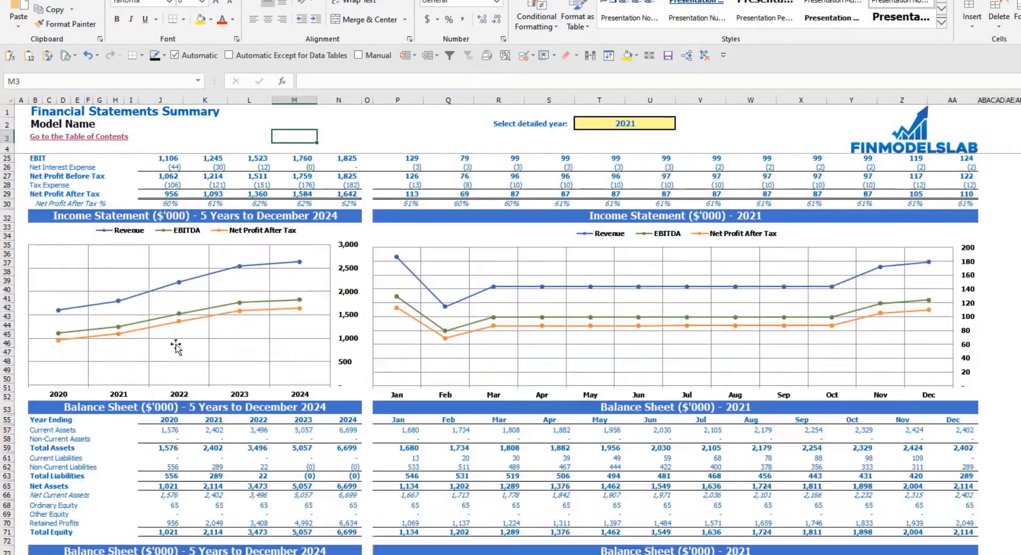
pyautogui.scroll(20, 231, 306)
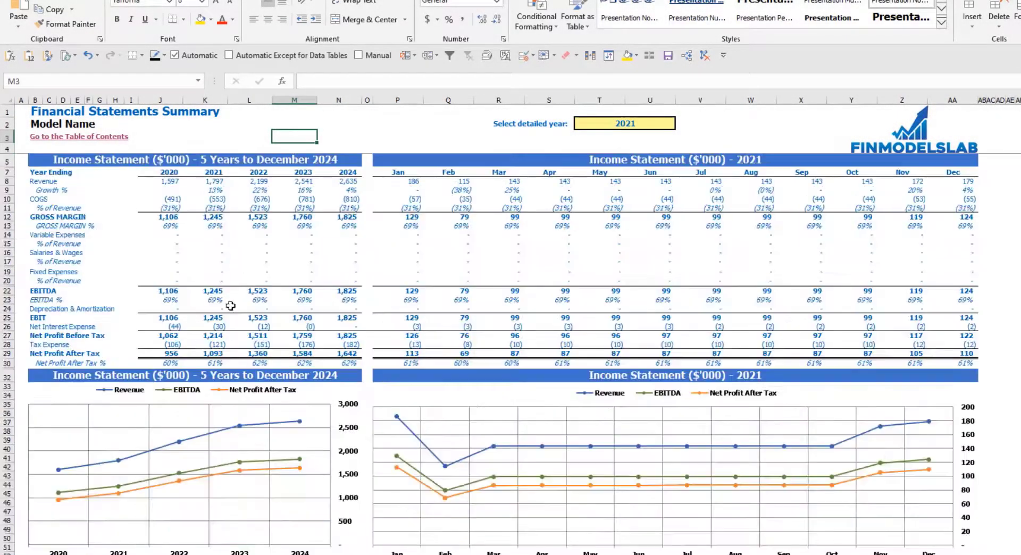
pyautogui.click(81, 389)
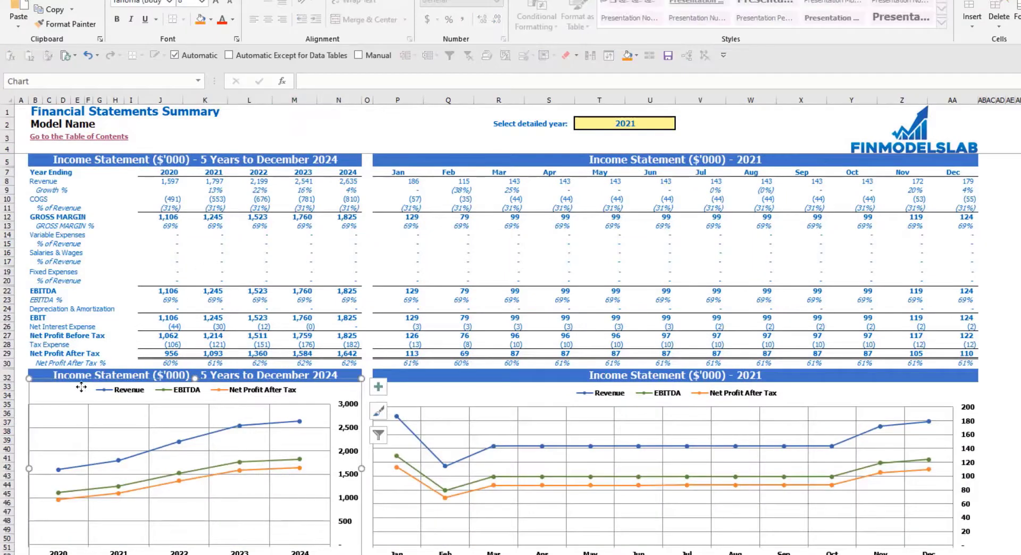
pyautogui.click(385, 128)
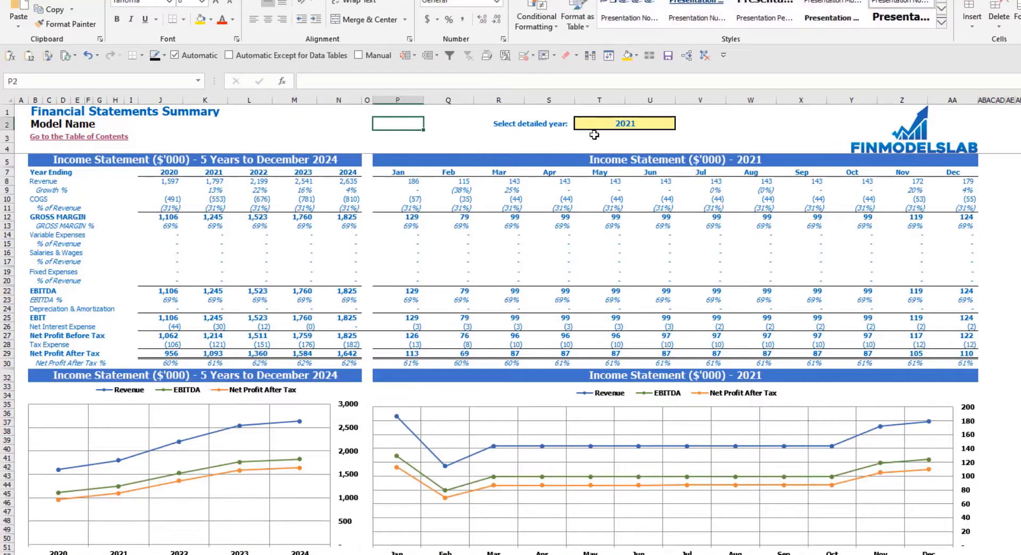
pyautogui.click(638, 123)
pyautogui.click(681, 124)
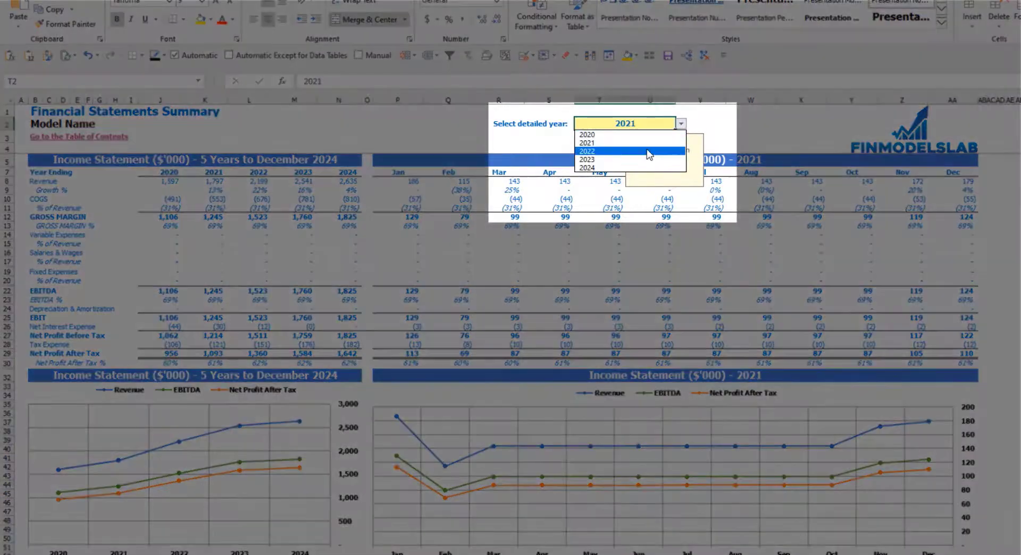
pyautogui.click(649, 153)
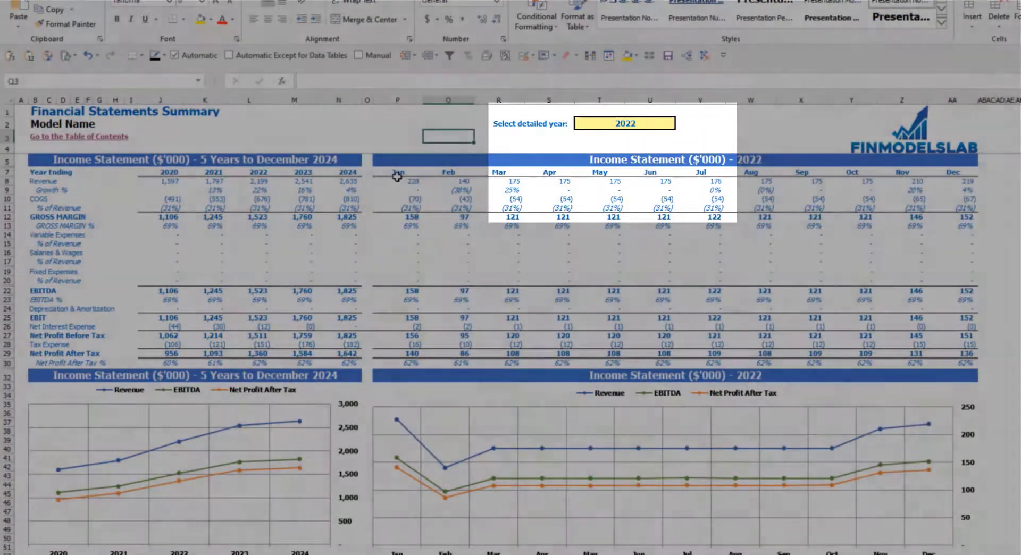
pyautogui.moveTo(399, 181); pyautogui.dragTo(960, 361)
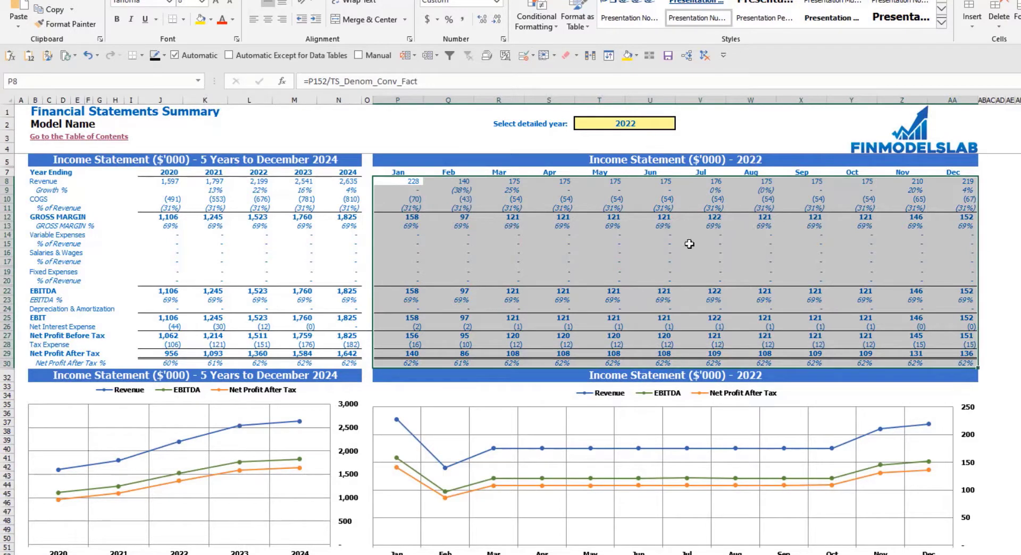
pyautogui.click(1017, 327)
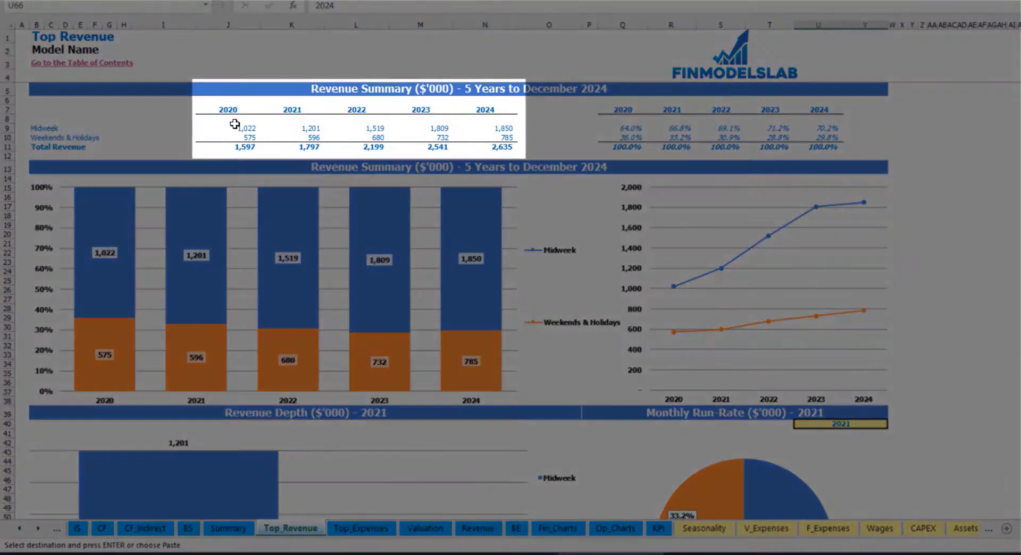
# Select the revenue summary amounts and percentage shares, and set the Revenue Depth and Monthly Run-Rate year to 2022
pyautogui.moveTo(236, 126); pyautogui.dragTo(486, 146)
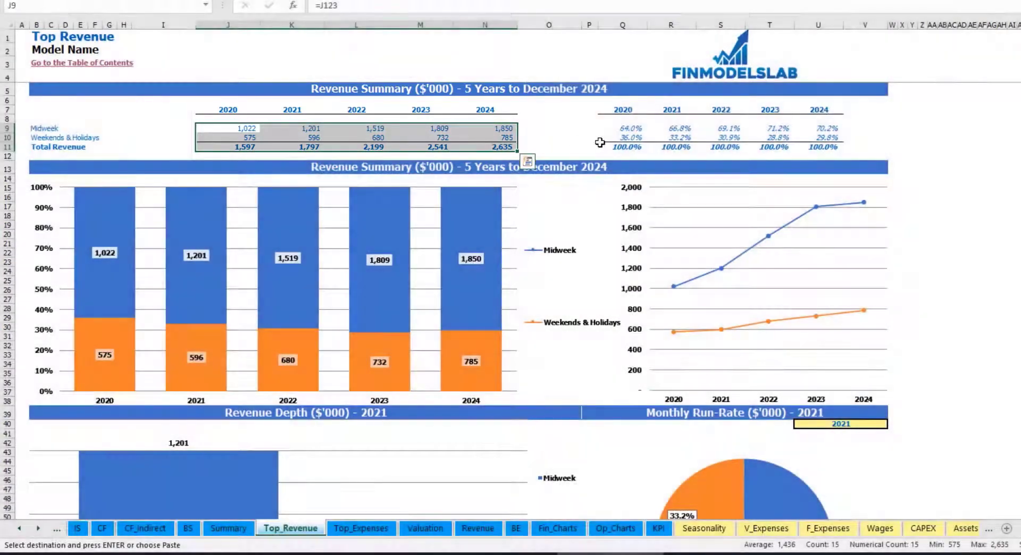
pyautogui.moveTo(627, 131); pyautogui.dragTo(823, 147)
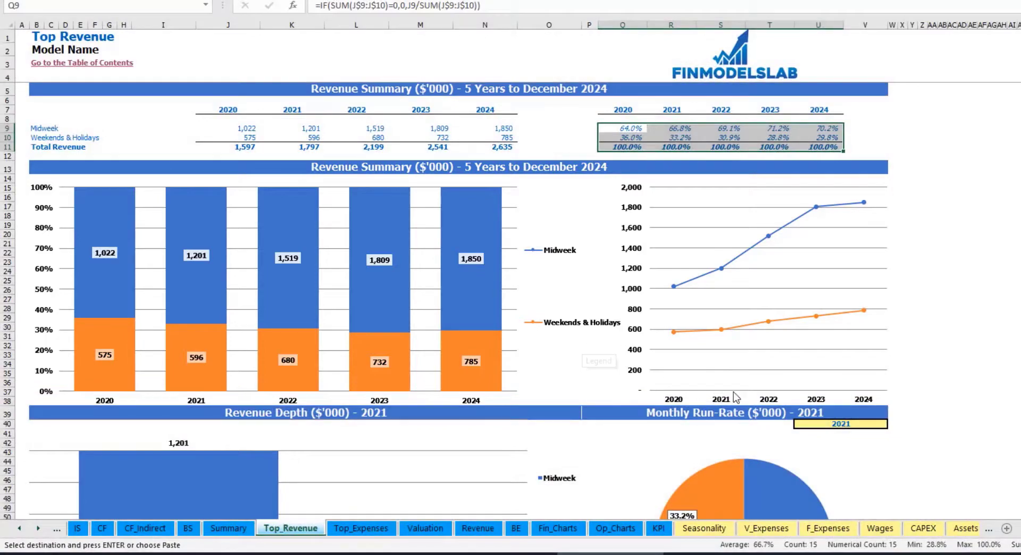
pyautogui.scroll(-7, 819, 302)
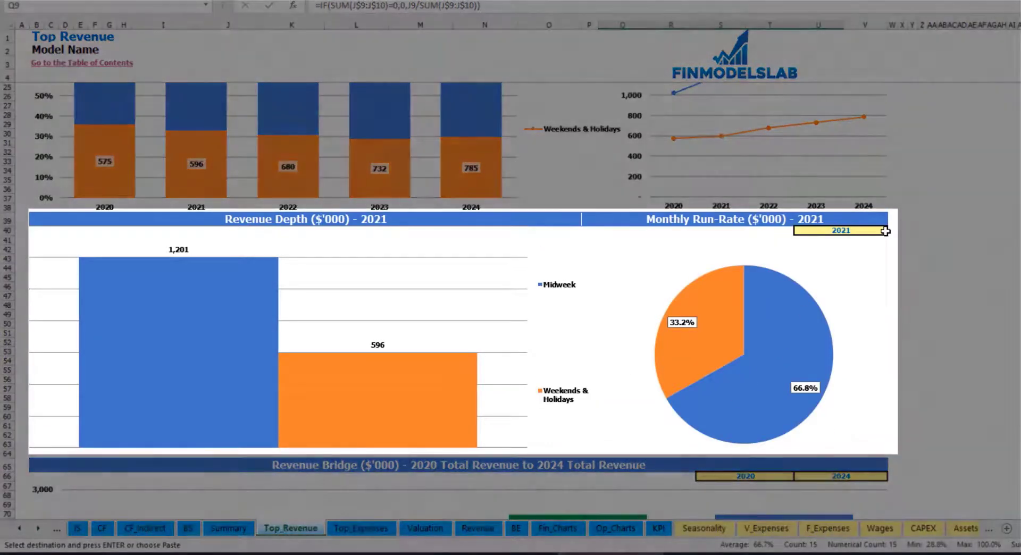
pyautogui.click(885, 230)
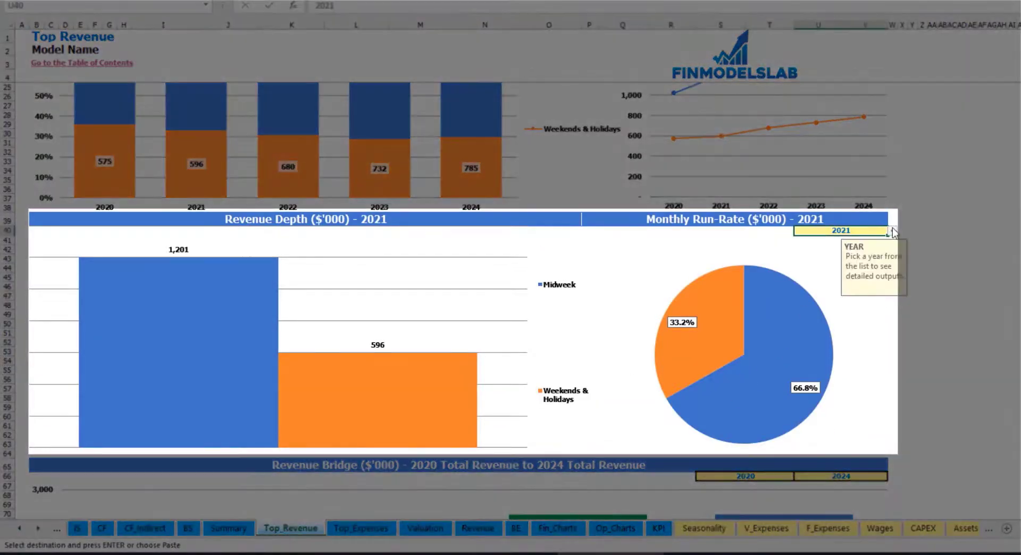
pyautogui.click(893, 233)
pyautogui.click(810, 251)
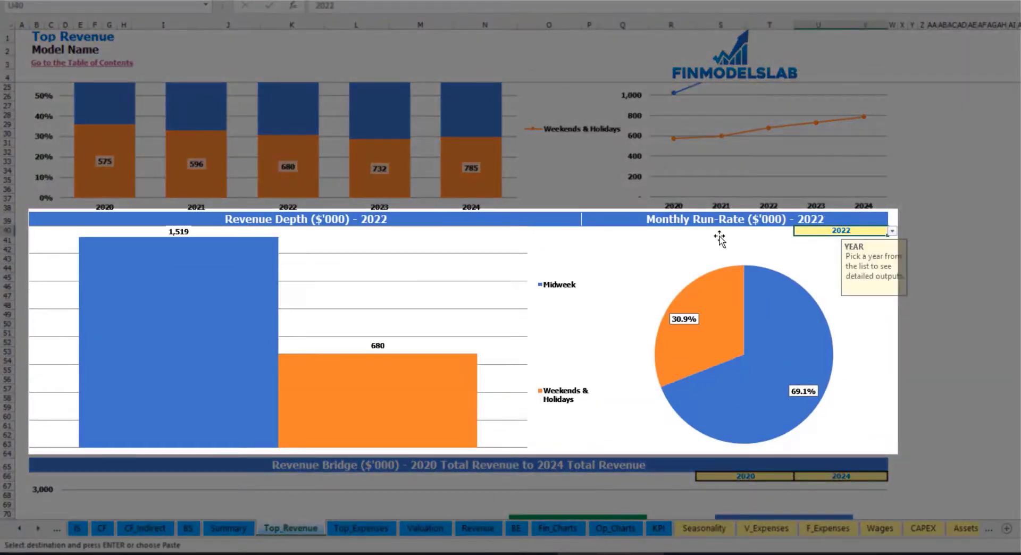
pyautogui.click(670, 220)
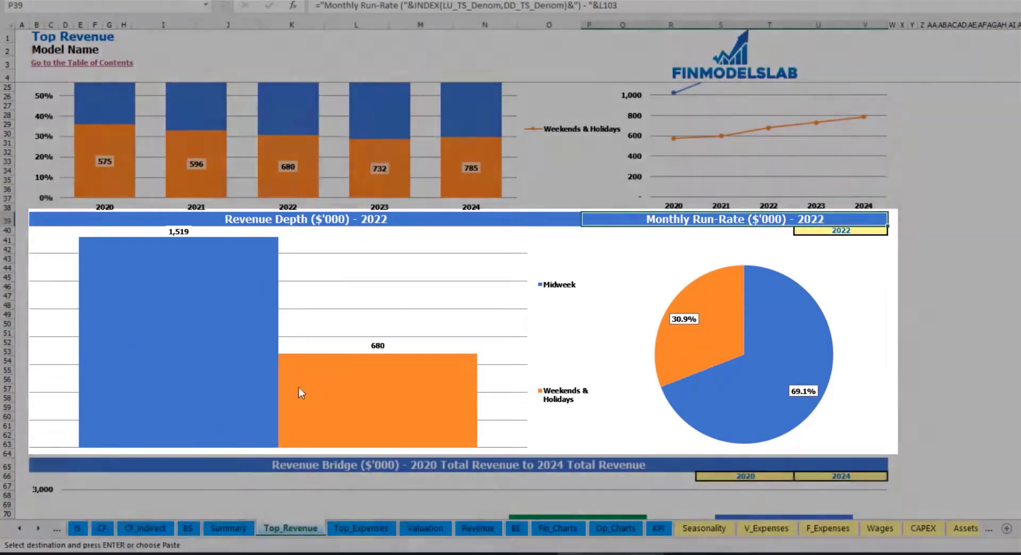
# Set the first year of the Revenue Bridge to 2021 and pick its last year from the list
pyautogui.moveTo(307, 384)
pyautogui.scroll(-10, 306, 379)
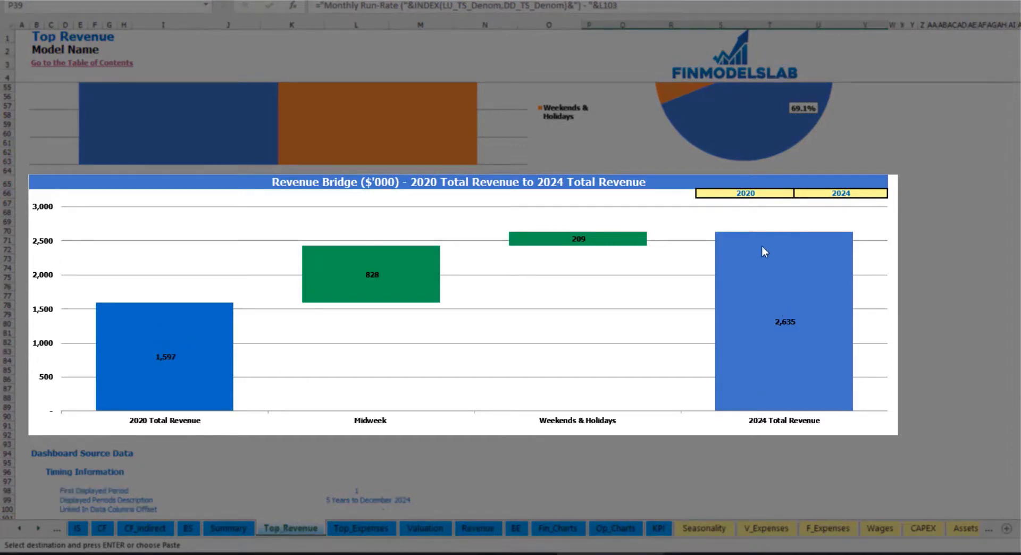
pyautogui.click(787, 193)
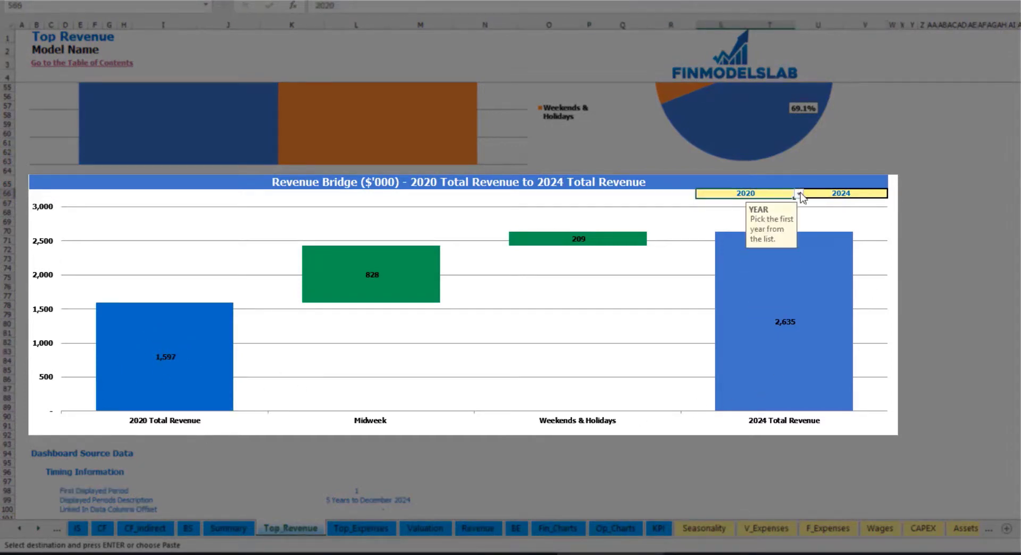
pyautogui.click(798, 194)
pyautogui.click(778, 212)
pyautogui.click(890, 194)
pyautogui.click(877, 193)
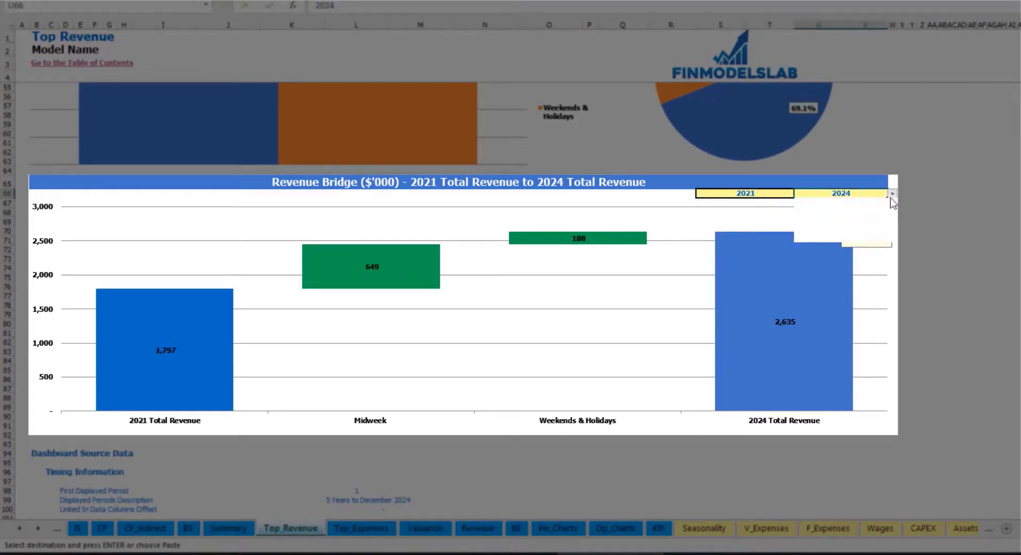
pyautogui.click(892, 194)
pyautogui.click(862, 231)
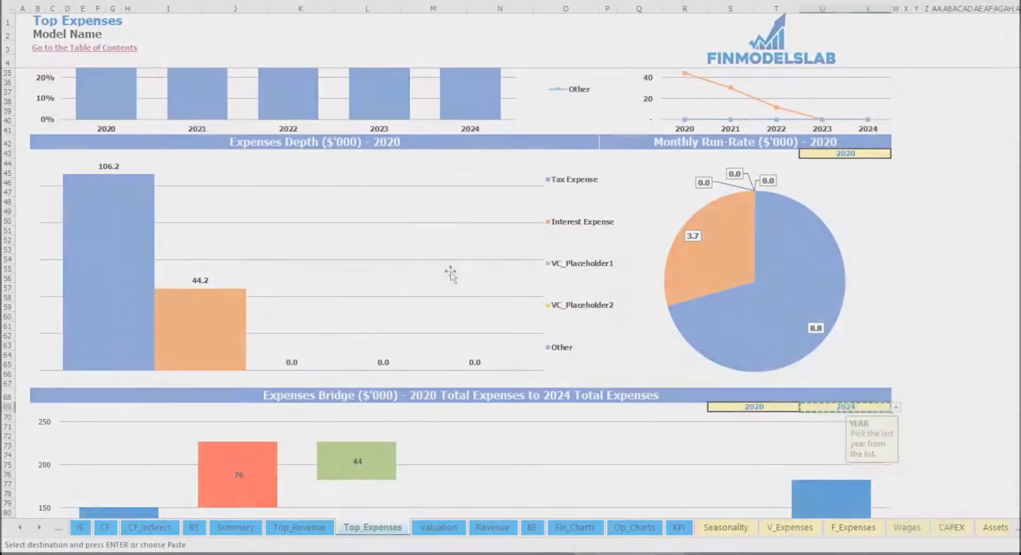
# Examine the top expense categories on the Top Expenses sheet, selecting the four named categories and Other
pyautogui.scroll(8, 451, 276)
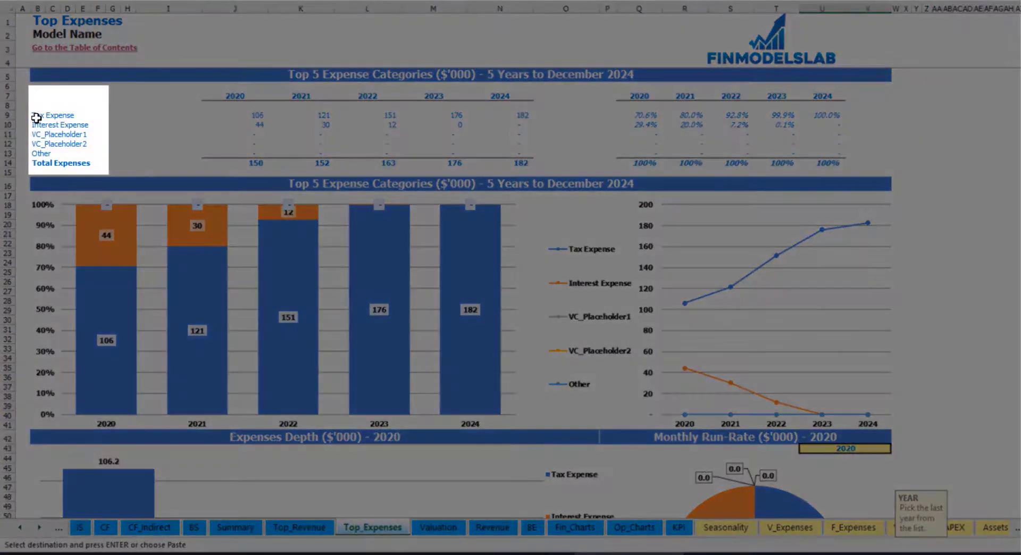
pyautogui.moveTo(37, 117); pyautogui.dragTo(80, 144)
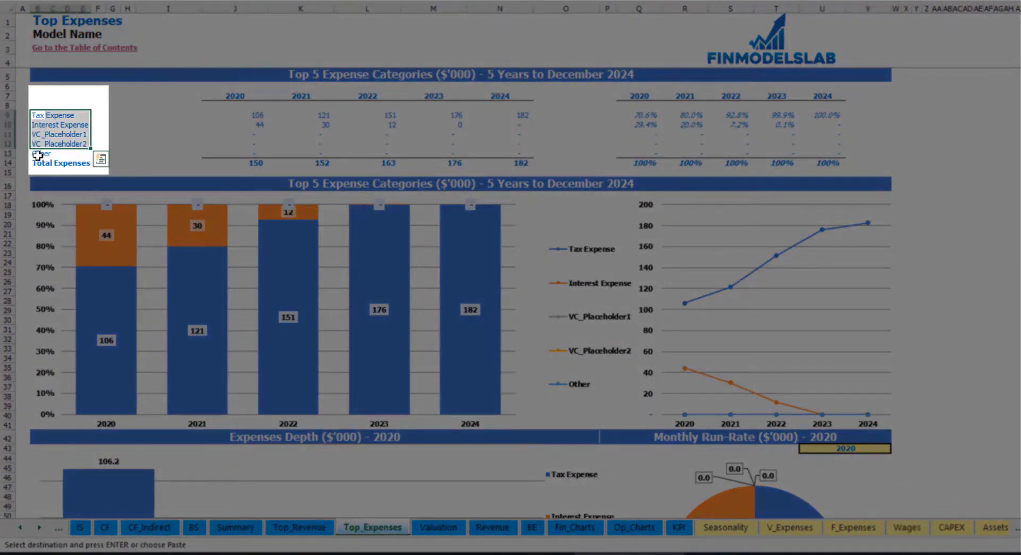
pyautogui.click(34, 154)
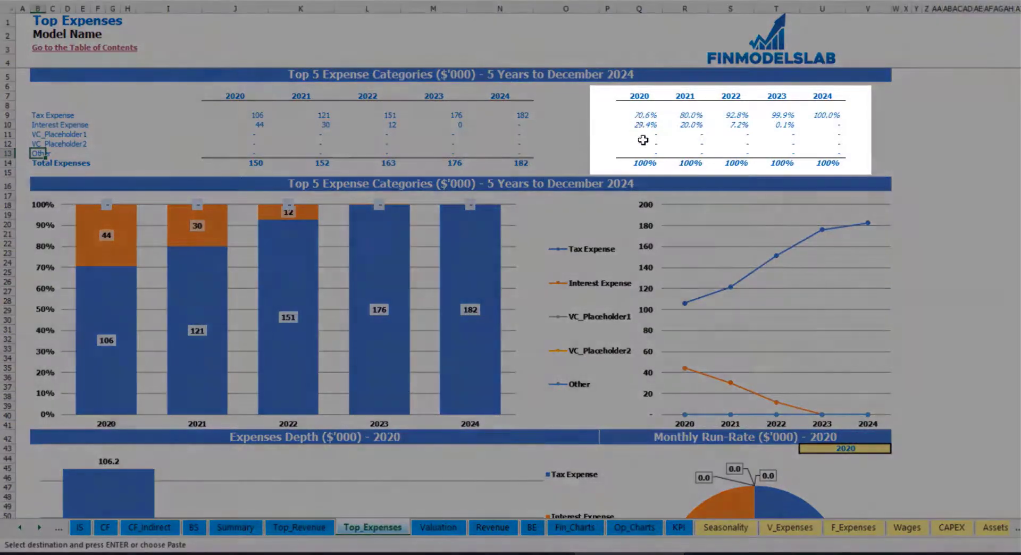
# Set the Expenses Depth and Monthly Run-Rate year to 2022 and review the Expenses Bridge chart
pyautogui.scroll(-3, 379, 189)
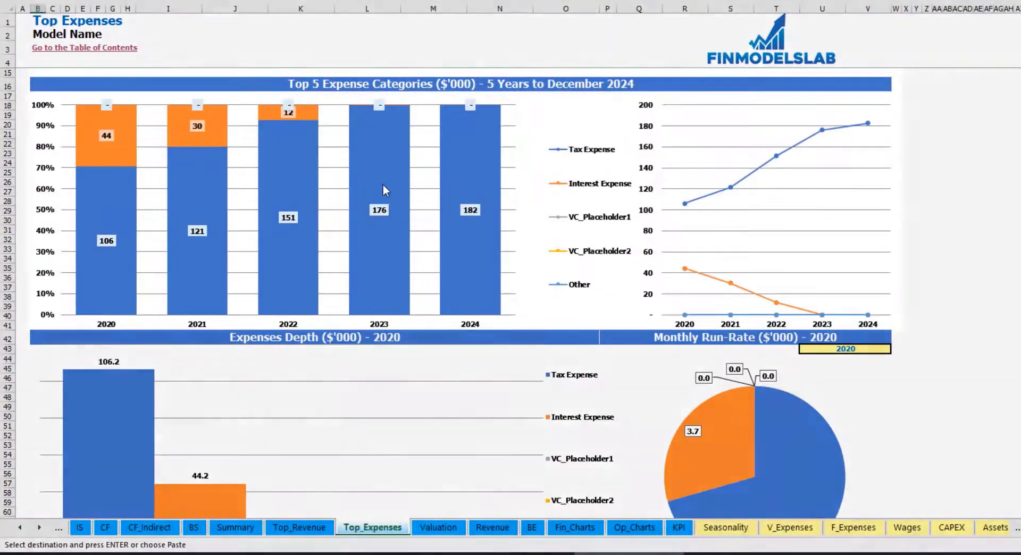
pyautogui.scroll(-3, 324, 212)
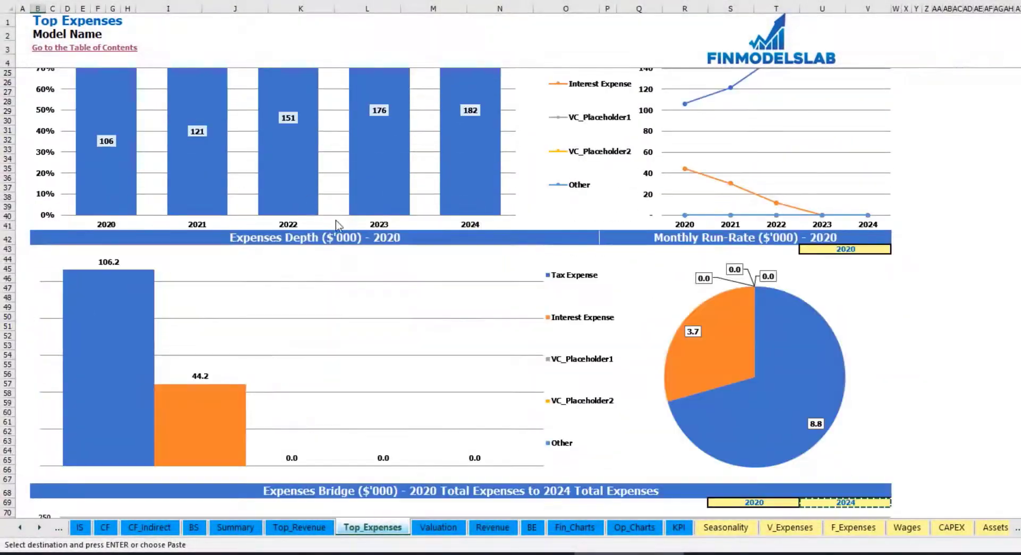
pyautogui.scroll(-3, 361, 268)
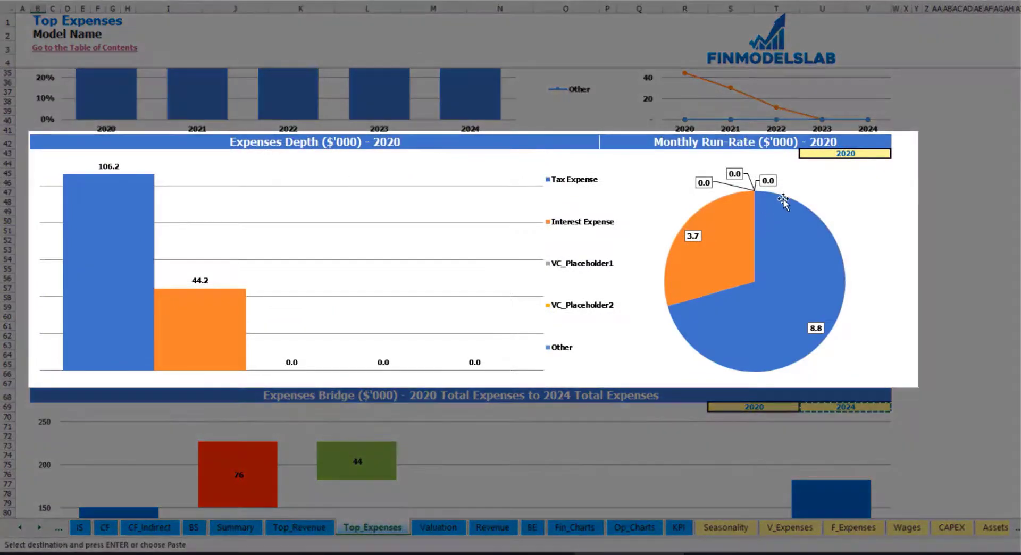
pyautogui.click(875, 154)
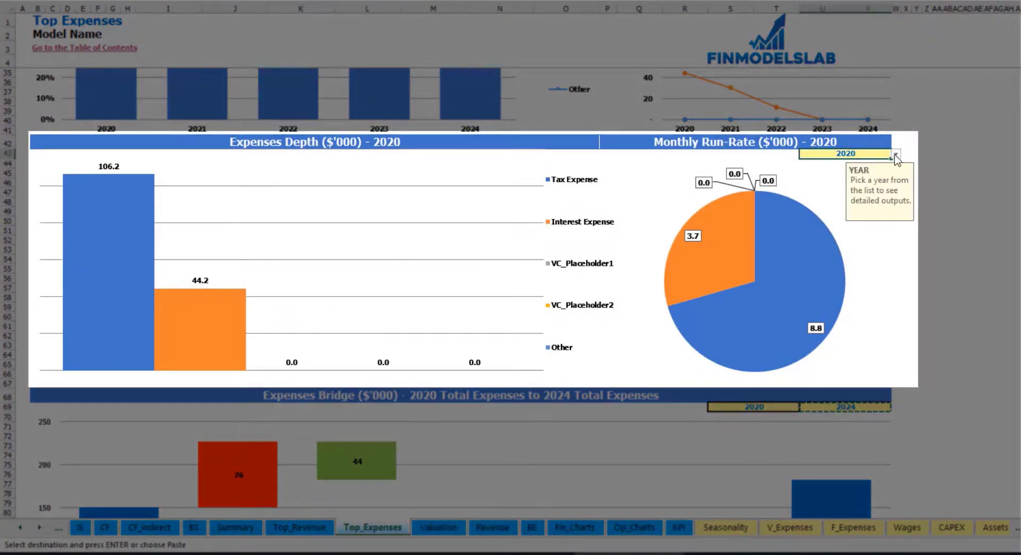
pyautogui.click(896, 155)
pyautogui.click(862, 181)
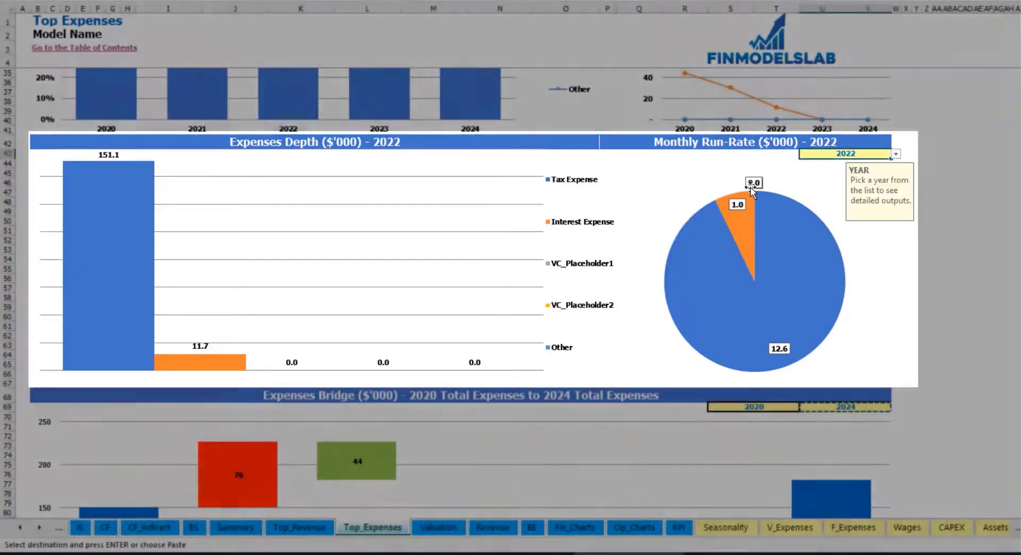
pyautogui.scroll(-7, 340, 202)
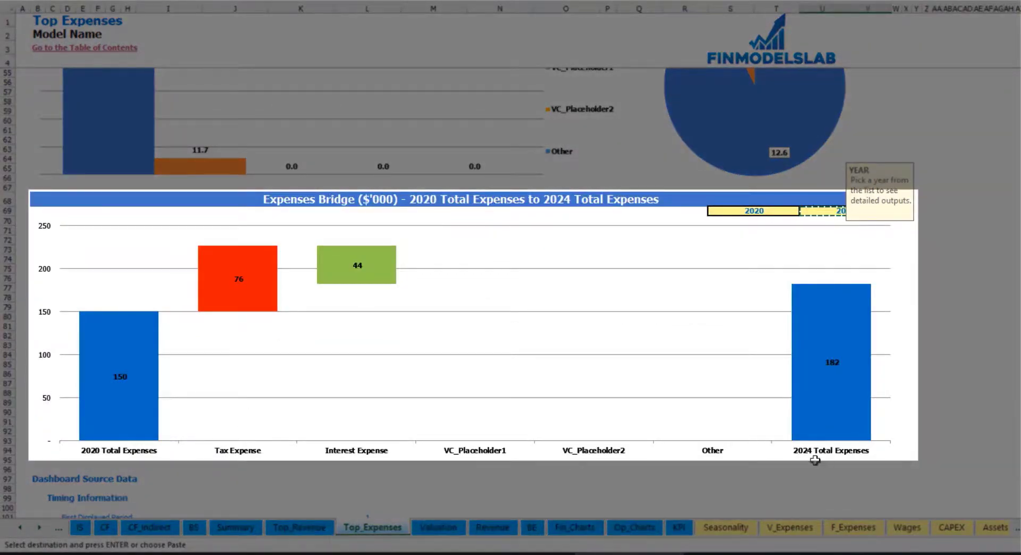
pyautogui.click(947, 268)
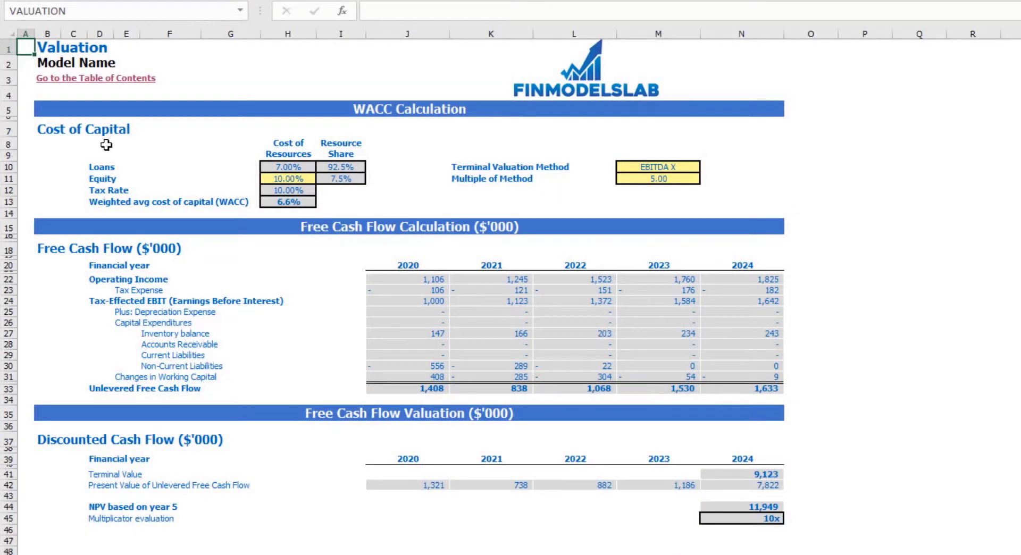
# Select the Unlevered Free Cash Flow row on the Valuation sheet and set the Terminal Valuation Method to Revenue X
pyautogui.click(274, 181)
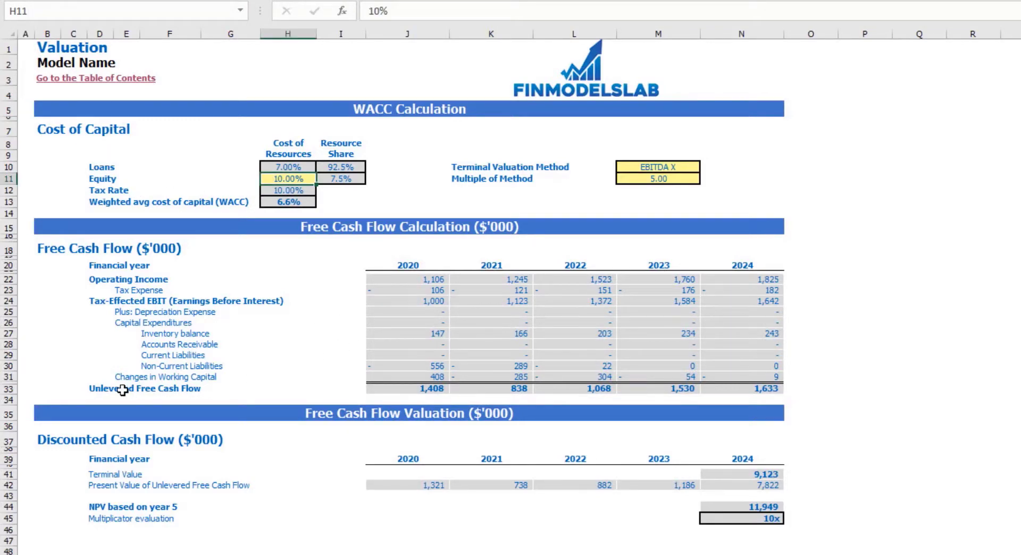
pyautogui.moveTo(101, 391); pyautogui.dragTo(725, 388)
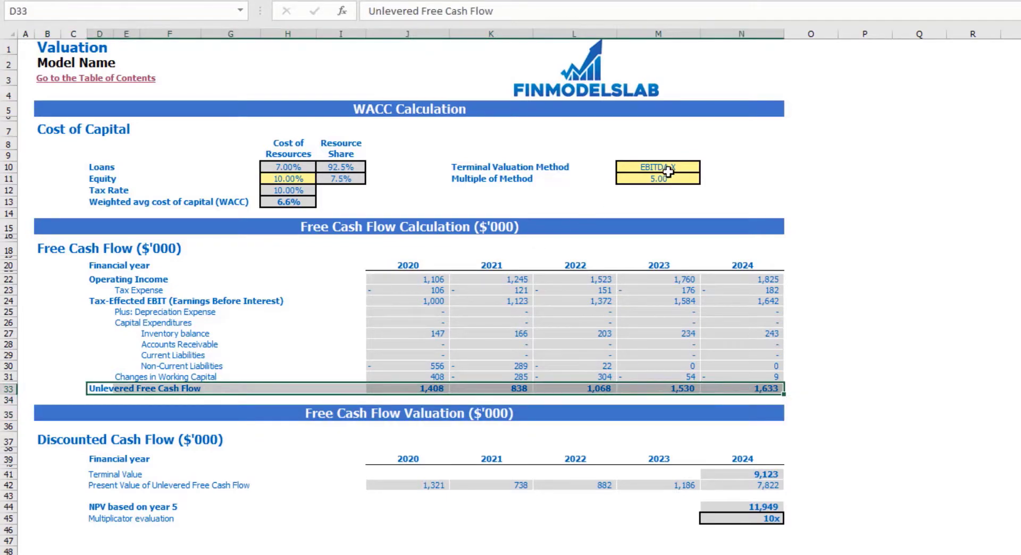
pyautogui.click(686, 166)
pyautogui.click(706, 167)
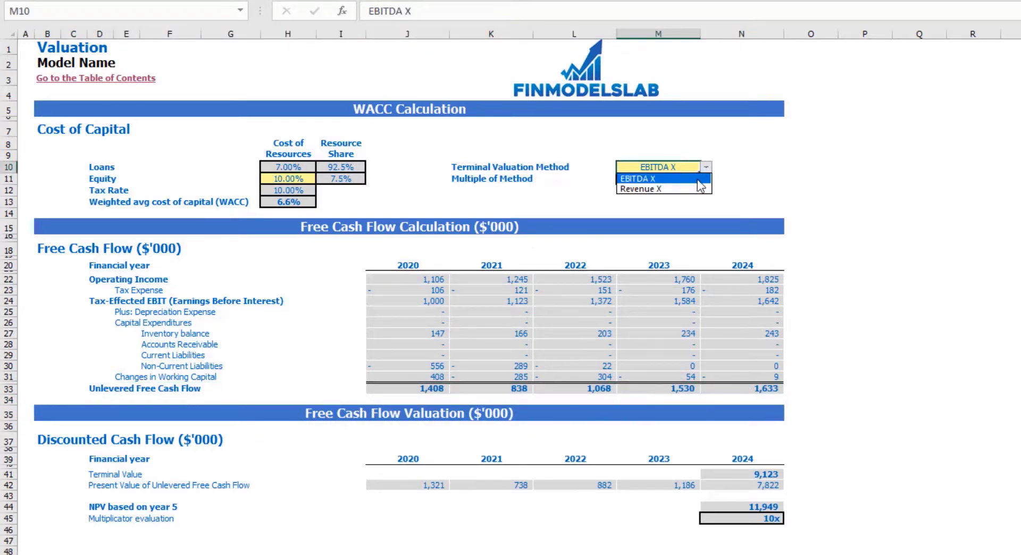
pyautogui.click(640, 189)
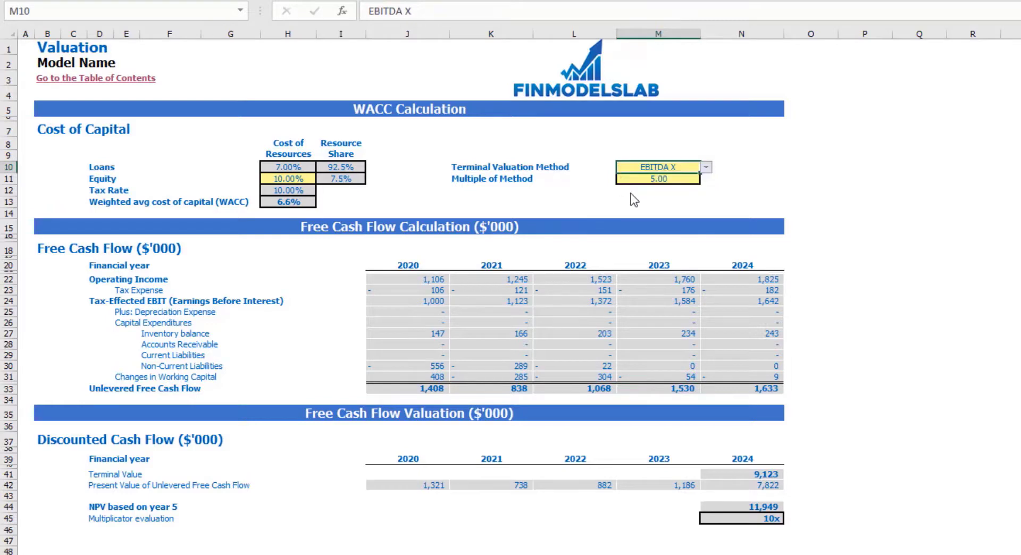
# Set the Multiple of Method to 50 and select the NPV and multiplicator evaluation rows
pyautogui.click(665, 180)
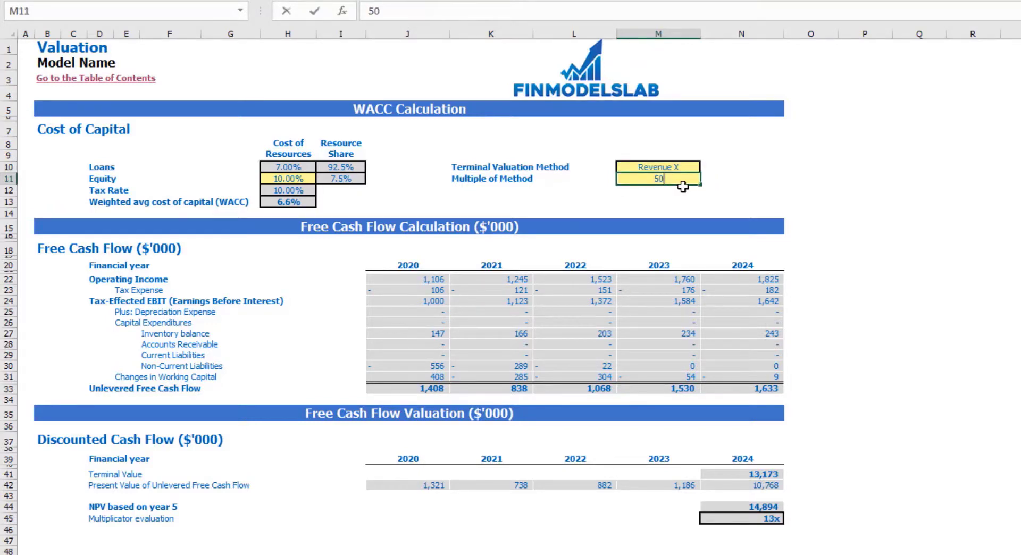
pyautogui.press('Return')
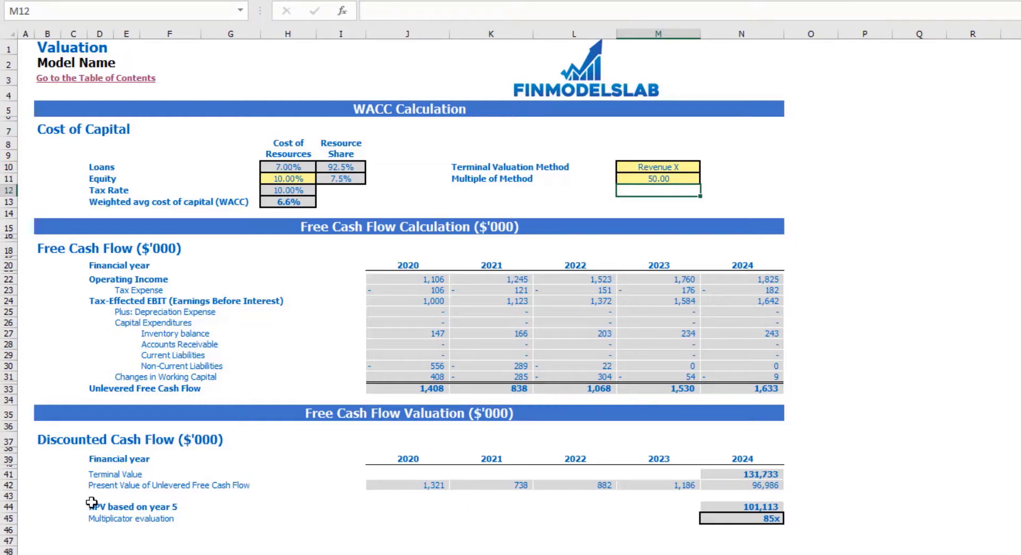
pyautogui.moveTo(92, 502); pyautogui.dragTo(763, 510)
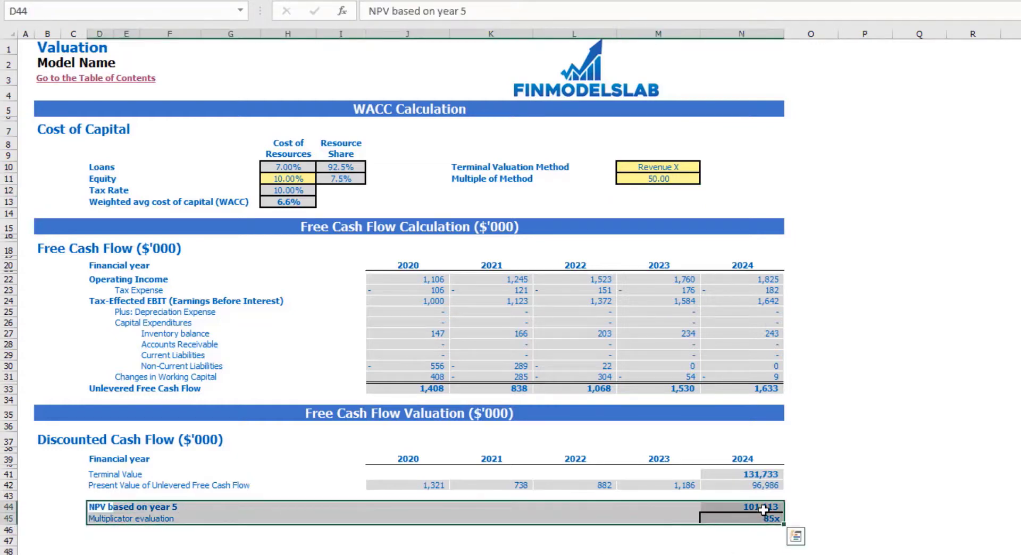
# Select the Multiplicator evaluation label, and review revenue, net profit and break-even level in the Break Even chart
pyautogui.click(97, 515)
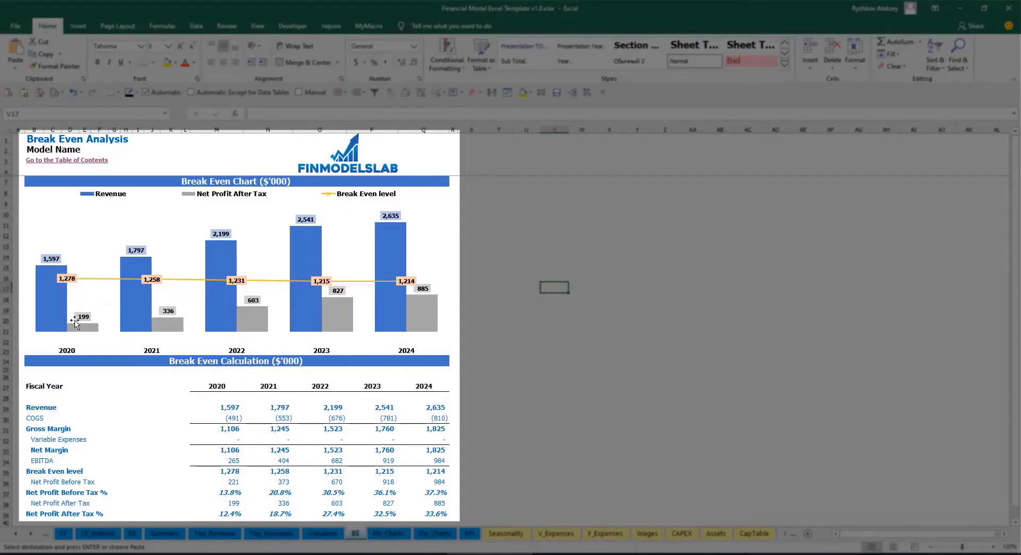
pyautogui.moveTo(45, 291)
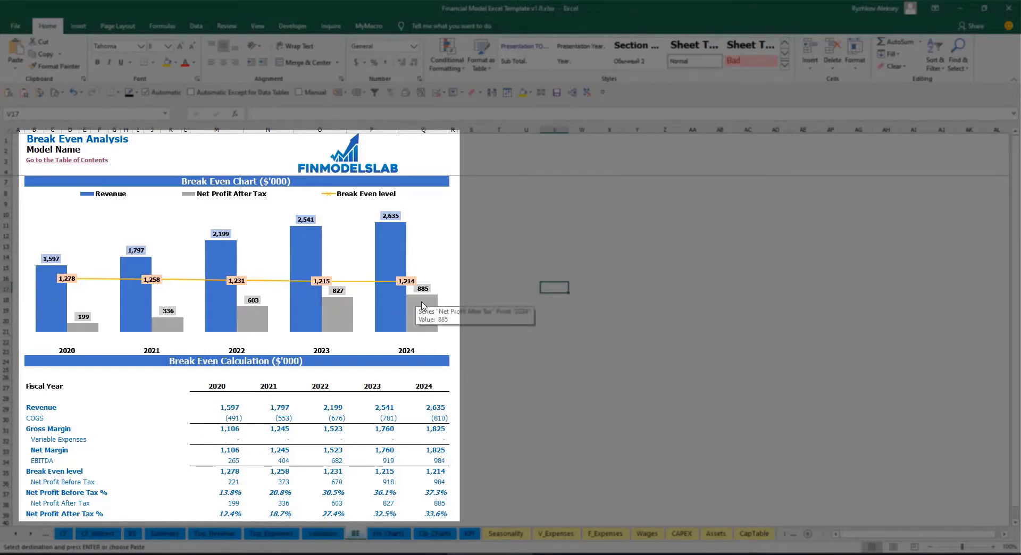
pyautogui.moveTo(45, 271)
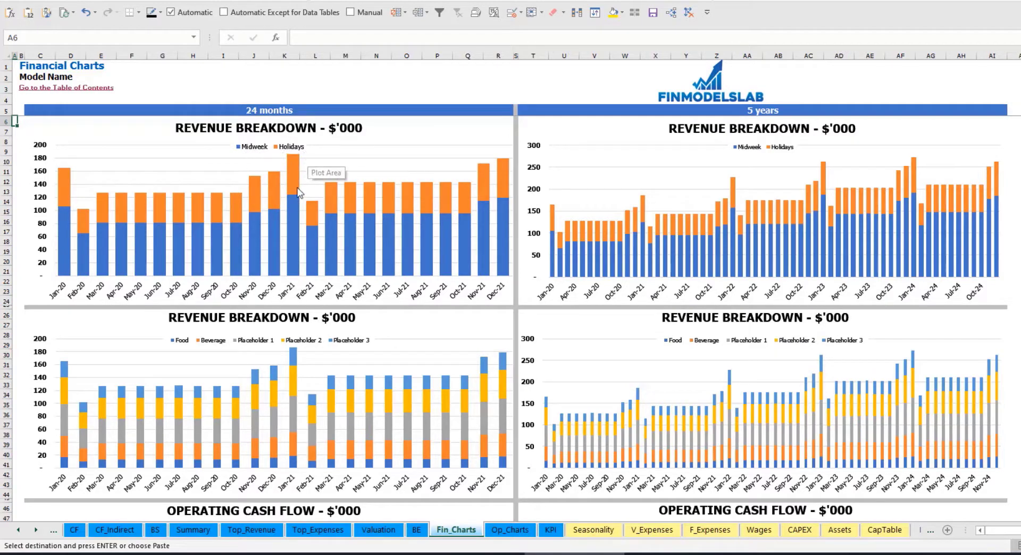
# Review the 24-month and 5-year Financial Charts for revenue breakdown, operating cash flow, cash balance, EBITDA and EBIT
pyautogui.scroll(-3, 301, 205)
pyautogui.scroll(-3, 302, 207)
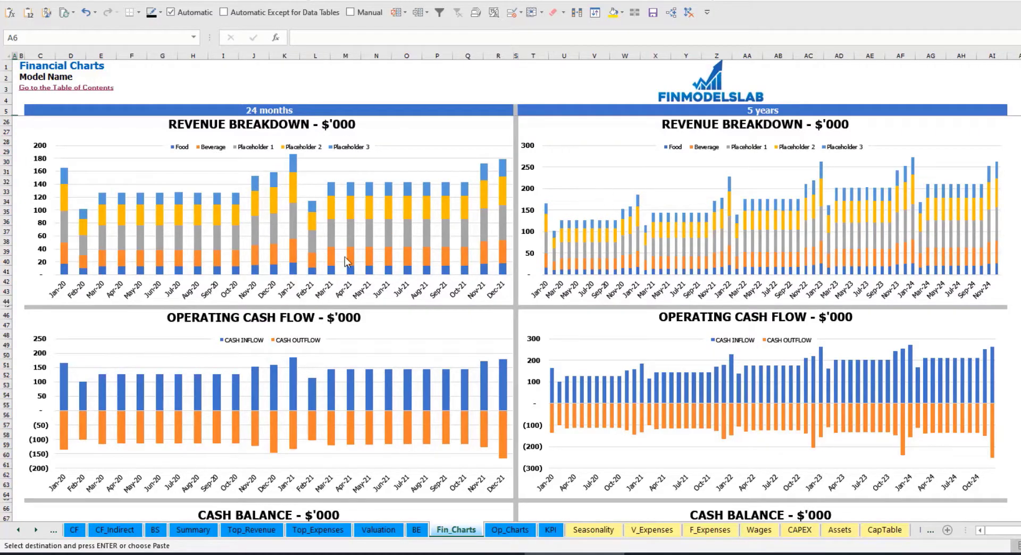
pyautogui.scroll(-7, 340, 263)
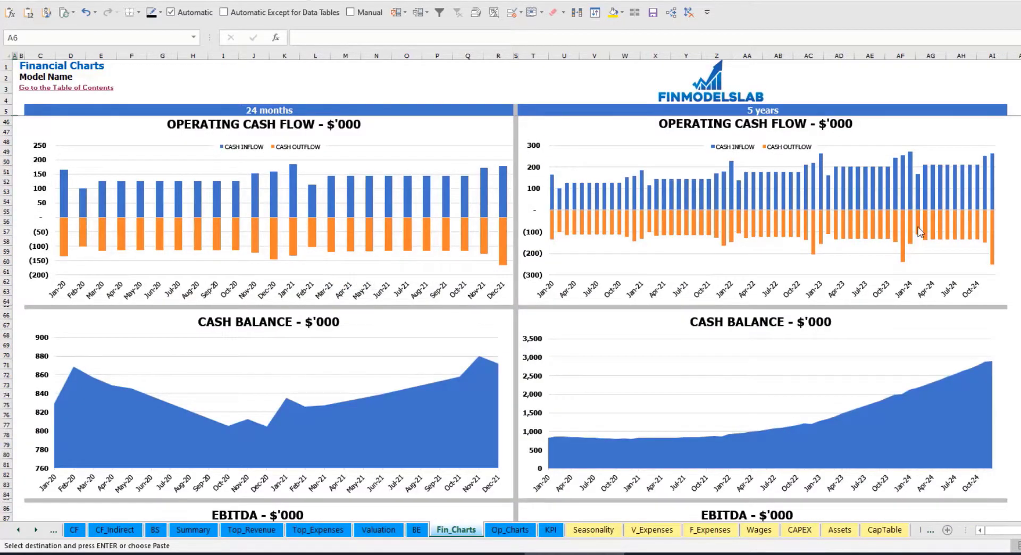
pyautogui.scroll(-7, 298, 273)
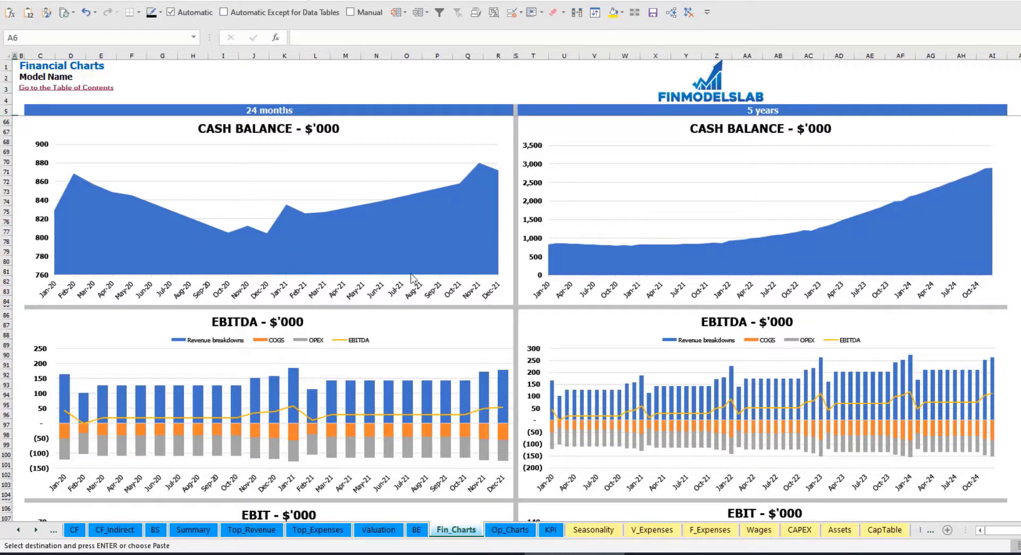
pyautogui.scroll(-7, 295, 327)
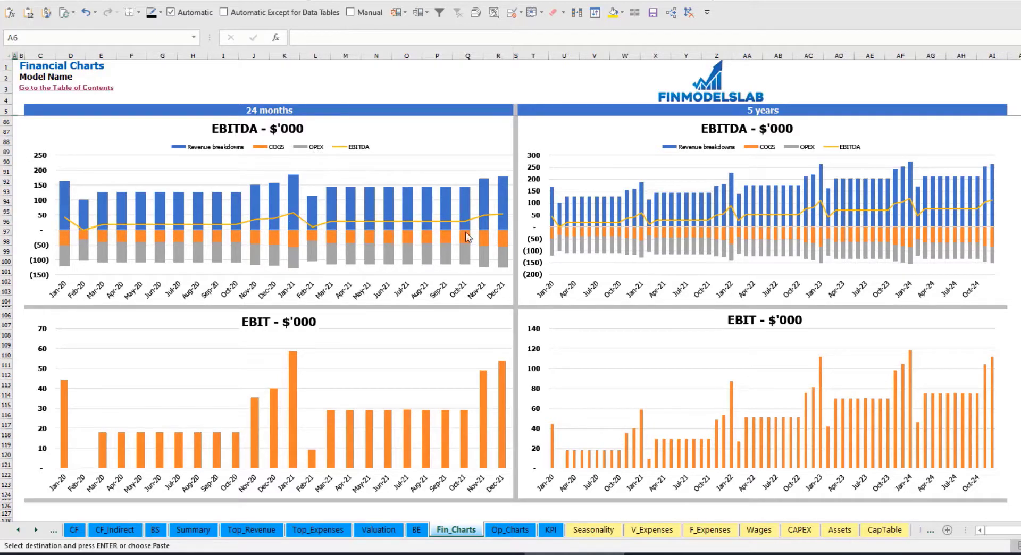
pyautogui.scroll(-7, 421, 297)
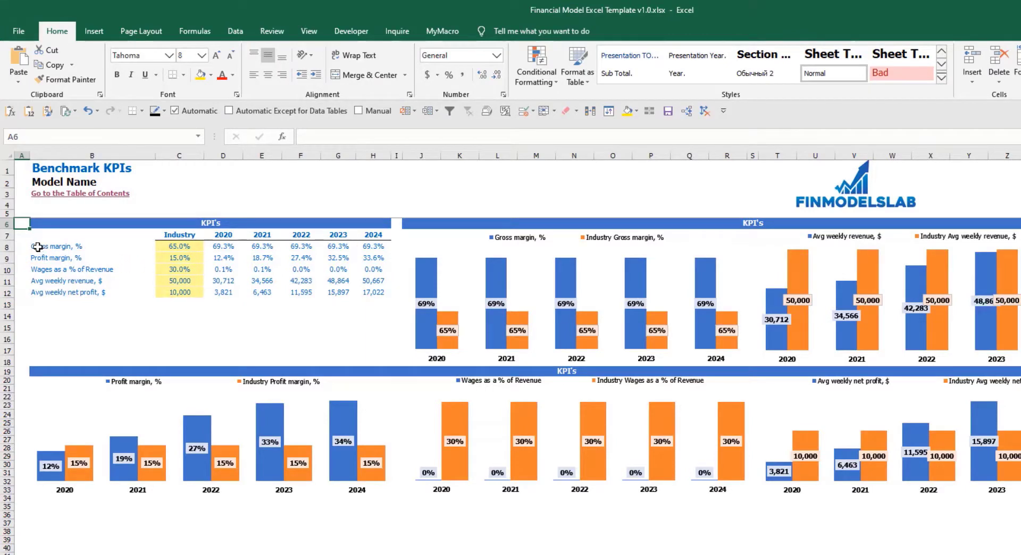
# Examine the Benchmark KPIs table, selecting the KPI labels from Gross margin to Avg weekly net profit and the Industry values
pyautogui.moveTo(38, 247); pyautogui.dragTo(40, 259)
pyautogui.click(55, 260)
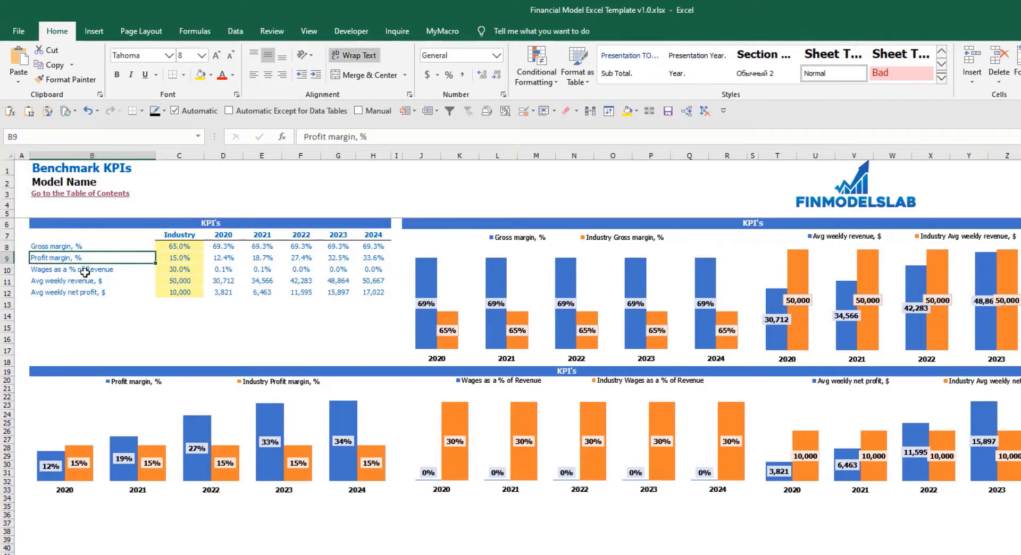
pyautogui.click(85, 270)
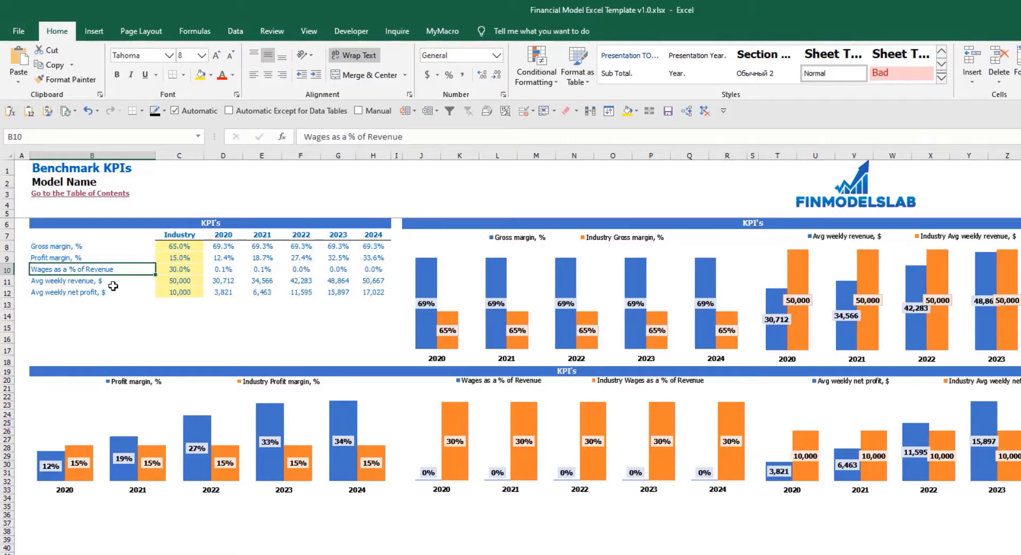
pyautogui.click(109, 281)
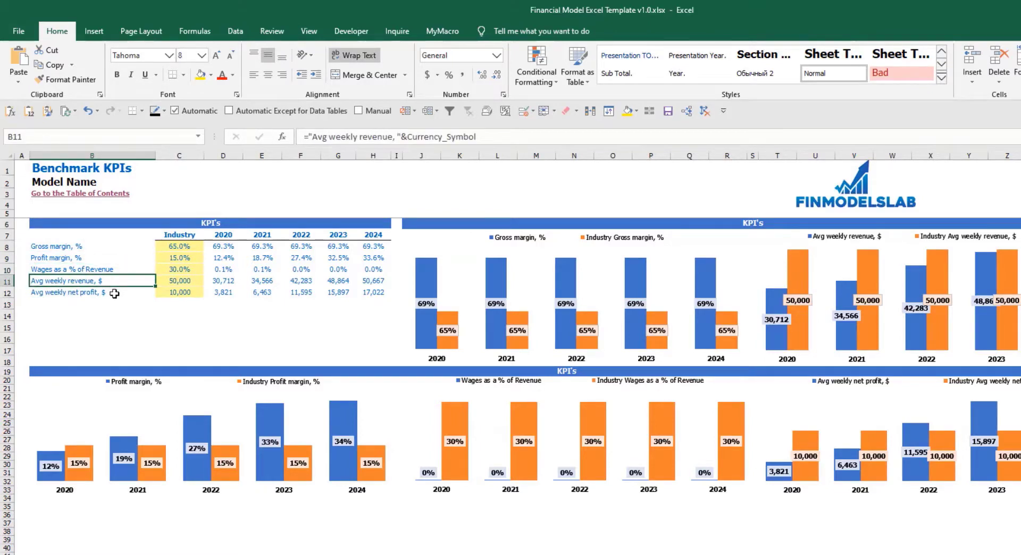
pyautogui.click(112, 294)
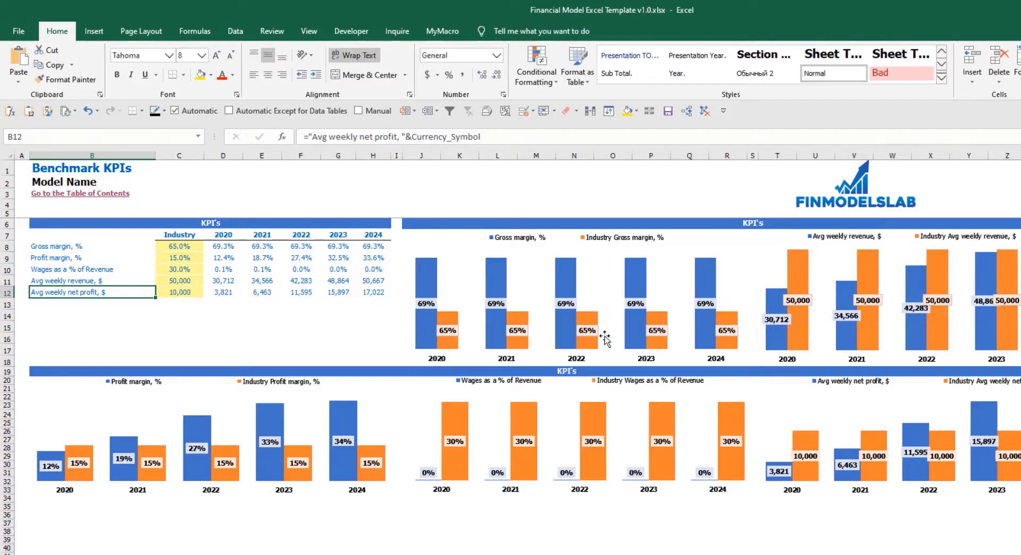
pyautogui.moveTo(179, 246); pyautogui.dragTo(177, 294)
pyautogui.click(167, 315)
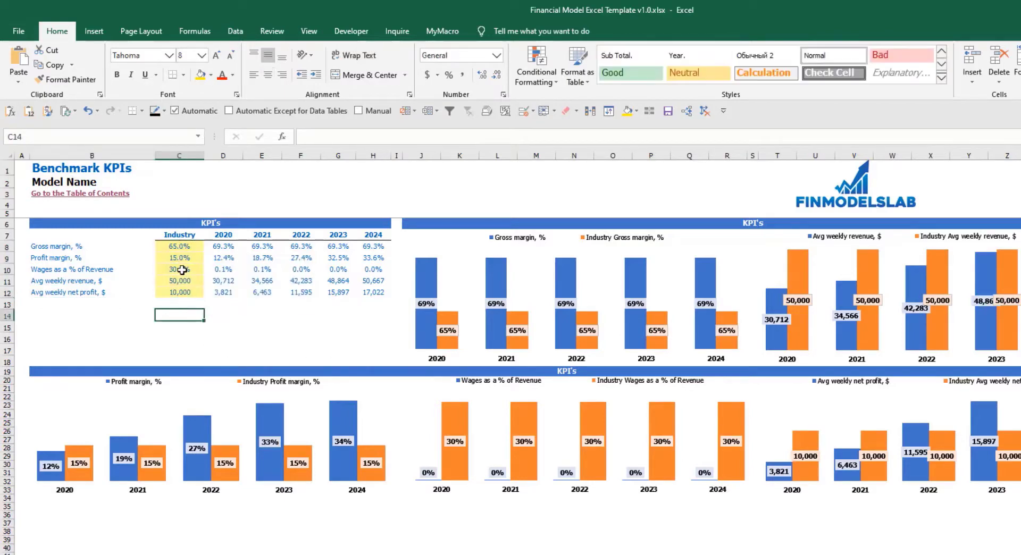
# Set the Industry Gross margin benchmark to 50% and check the Gross margin comparison chart
pyautogui.click(186, 247)
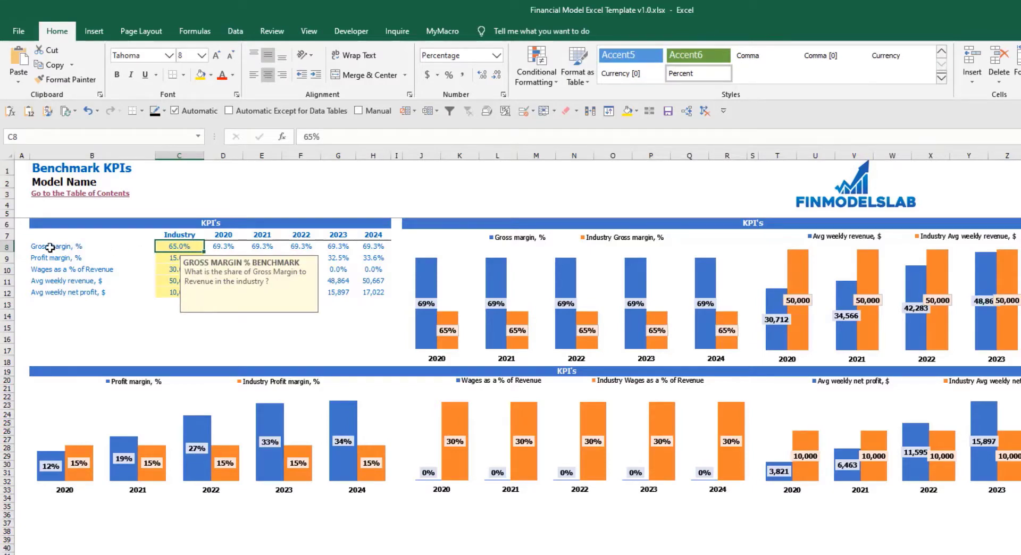
pyautogui.click(34, 246)
pyautogui.click(165, 246)
pyautogui.write('50')
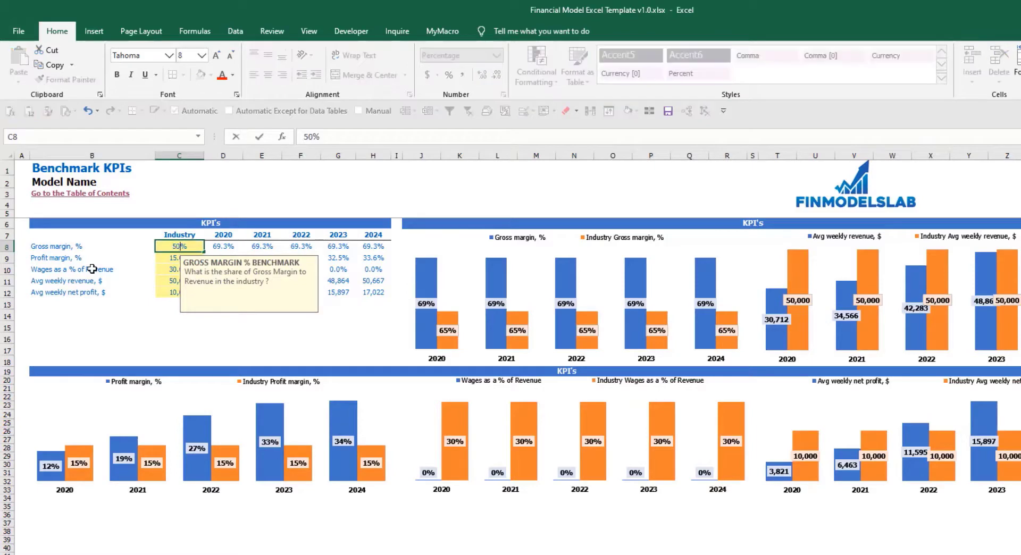
pyautogui.press('Return')
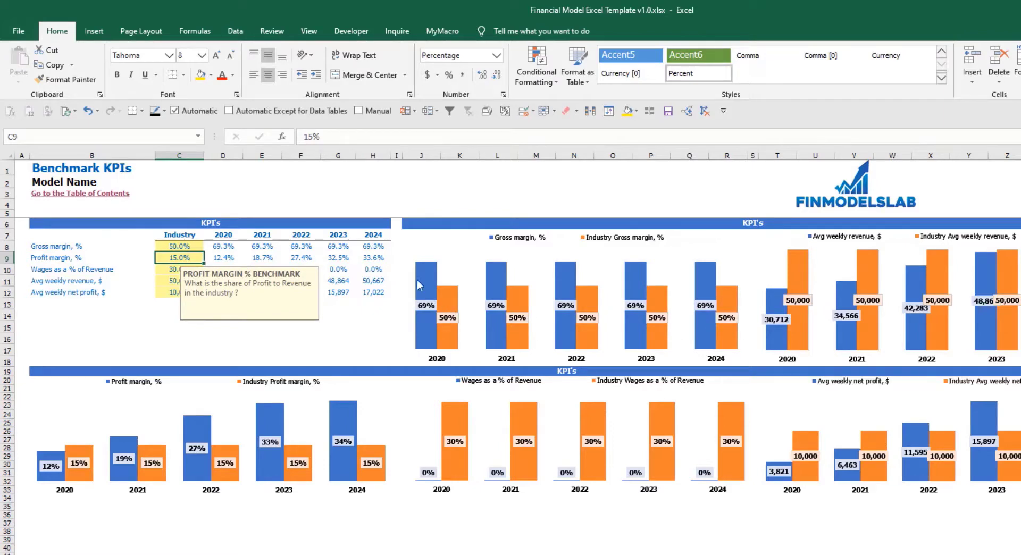
pyautogui.moveTo(432, 295)
pyautogui.moveTo(445, 317)
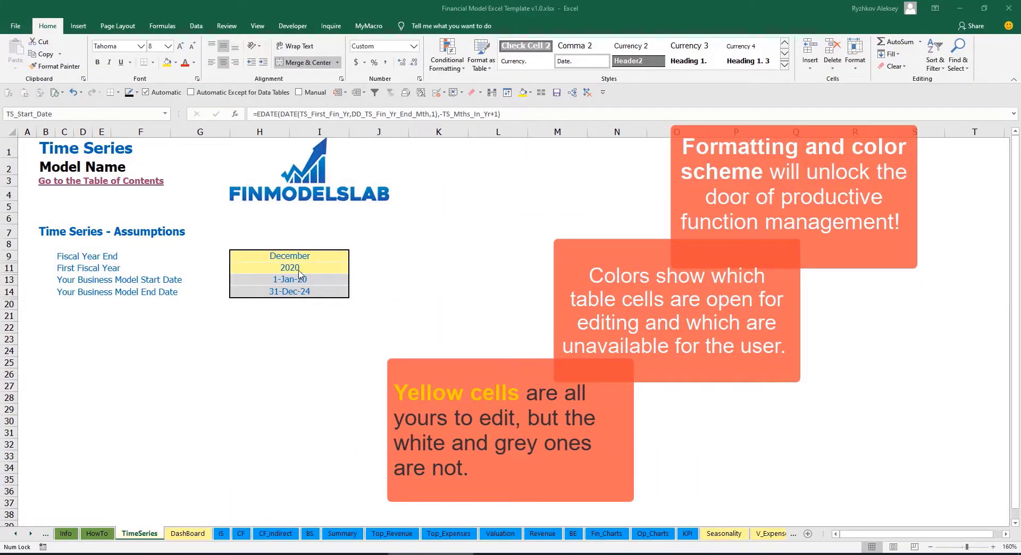
# Browse the workbook's sheet list from TimeSeries through the report and input sheets to Inventory, Outputs and Capital
pyautogui.click(30, 534)
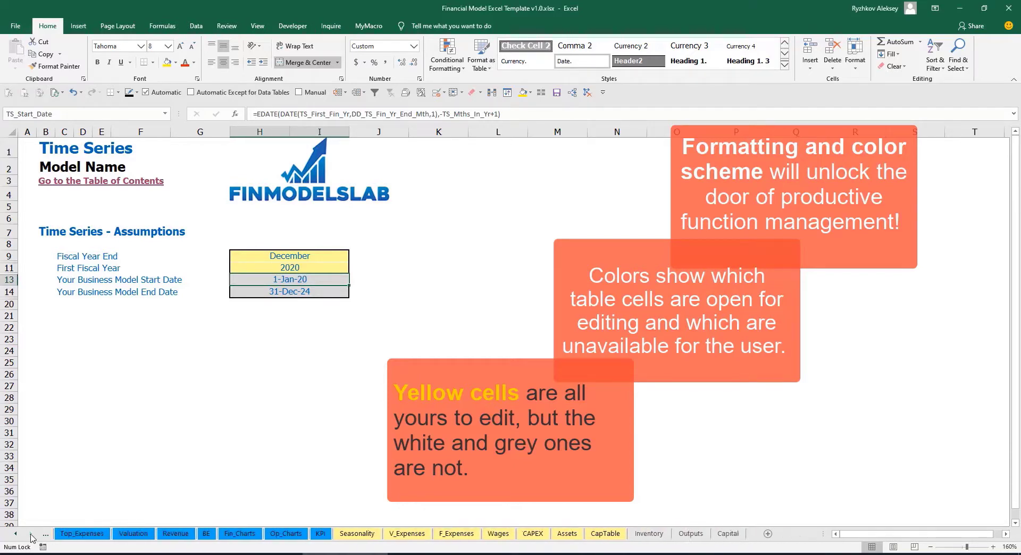
pyautogui.click(15, 533)
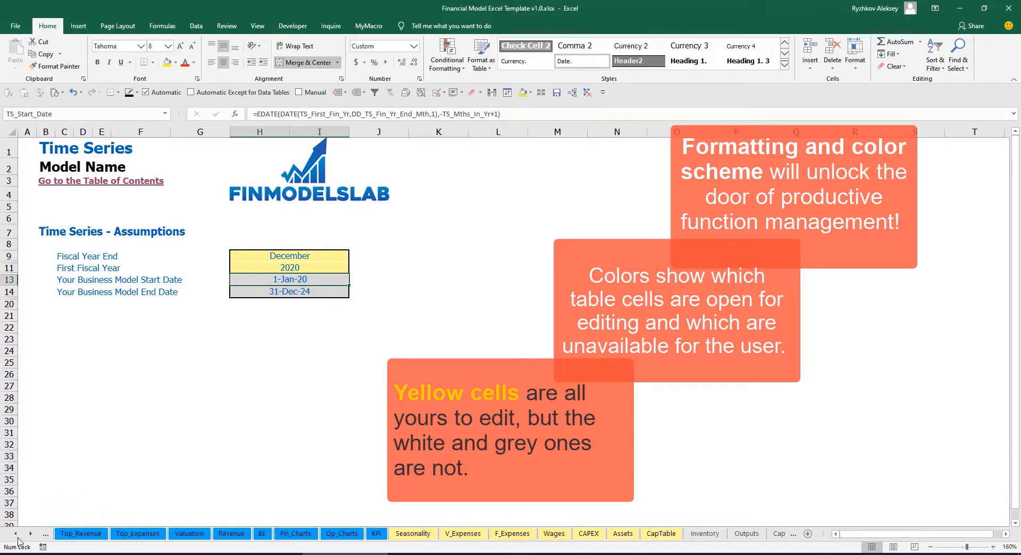
pyautogui.click(15, 534)
pyautogui.click(16, 536)
pyautogui.click(17, 536)
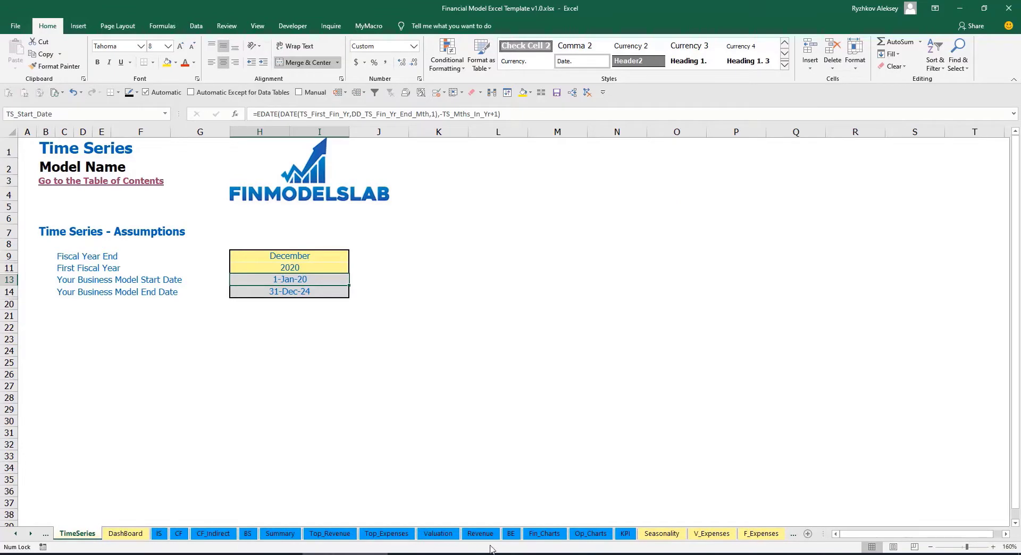
pyautogui.click(31, 534)
pyautogui.click(30, 534)
pyautogui.click(31, 534)
pyautogui.click(31, 534)
pyautogui.click(31, 534)
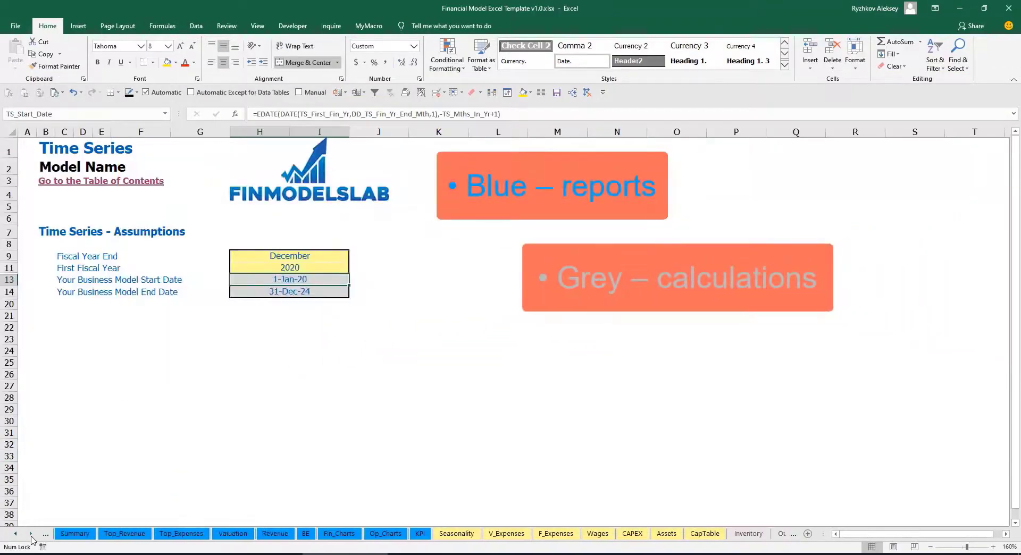
pyautogui.click(31, 534)
pyautogui.click(31, 534)
pyautogui.click(31, 534)
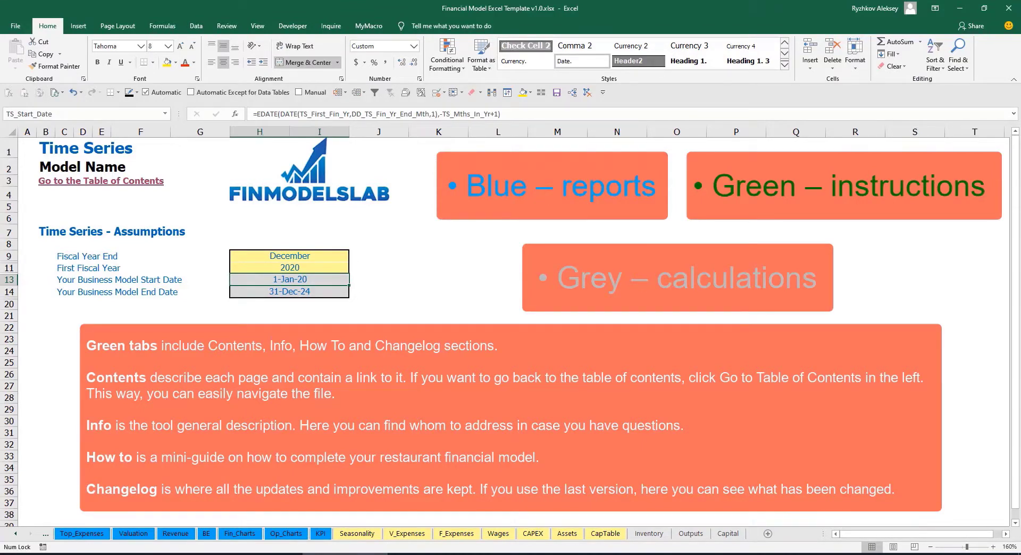
# Open the Contents sheet, follow its link to the Financial Statements Summary and return to the table of contents
pyautogui.click(15, 535)
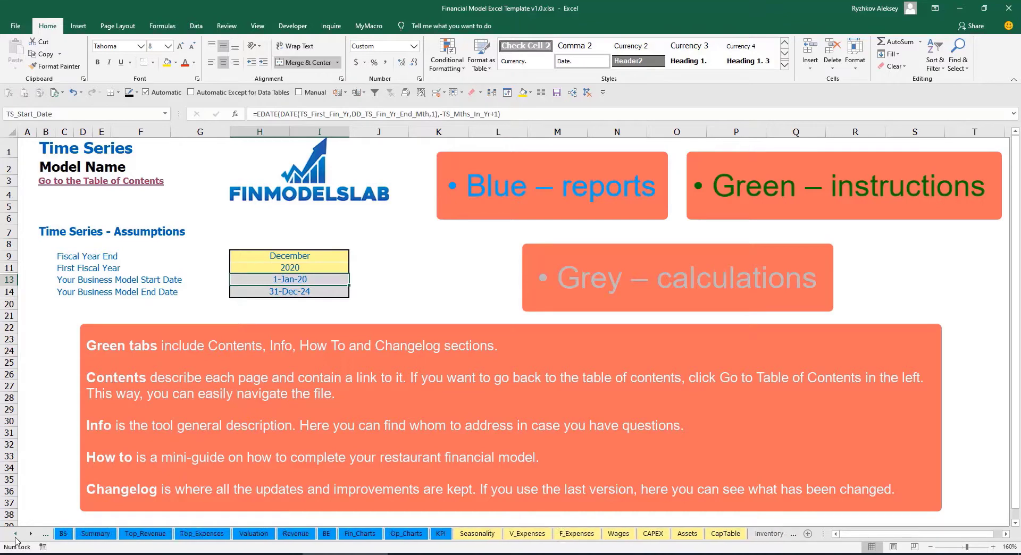
pyautogui.click(16, 537)
pyautogui.click(16, 537)
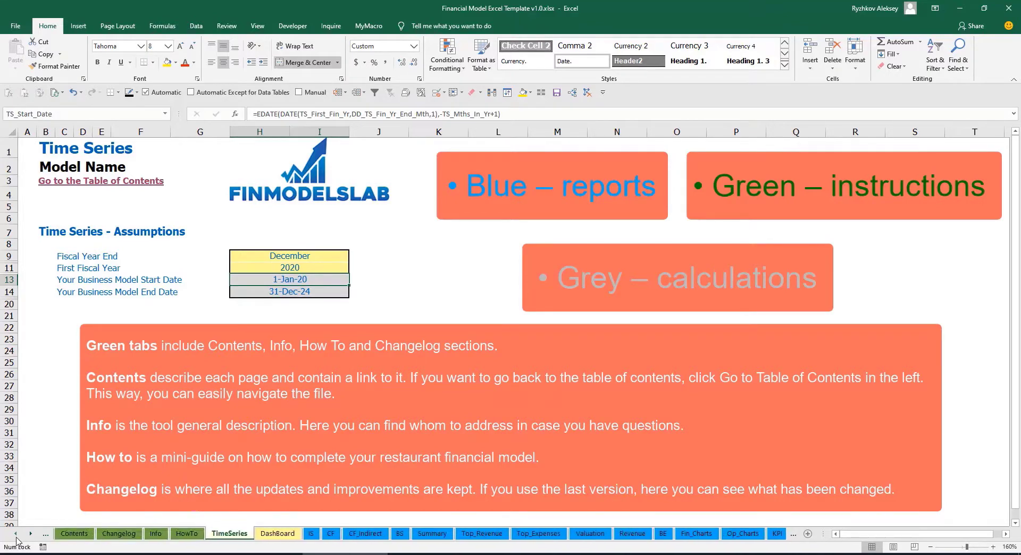
pyautogui.click(16, 537)
pyautogui.click(16, 537)
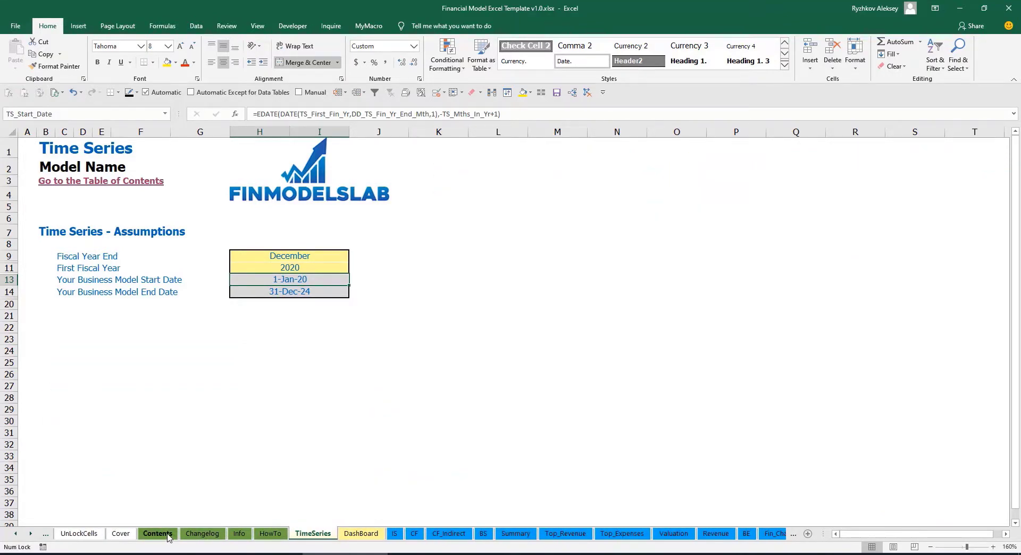
pyautogui.click(157, 533)
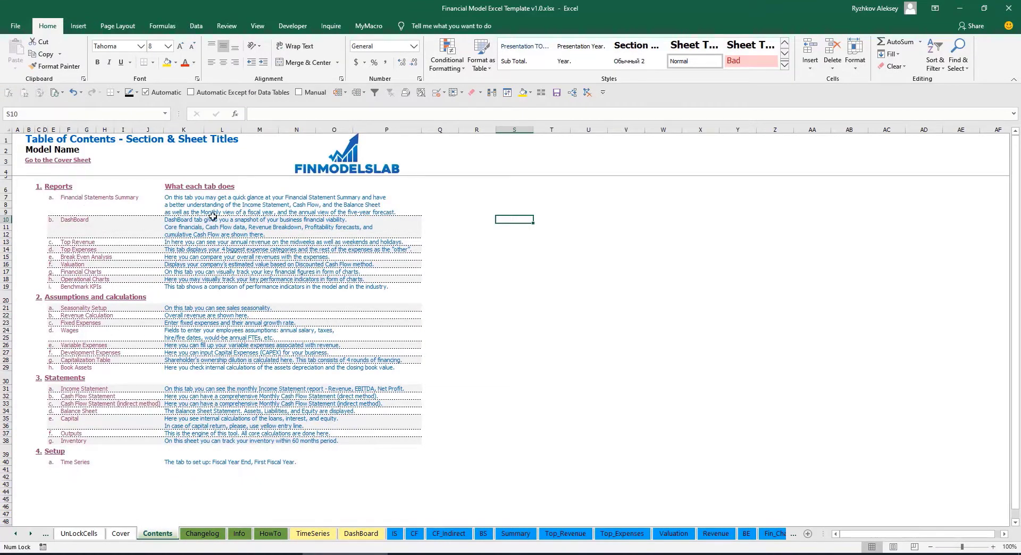
pyautogui.click(93, 201)
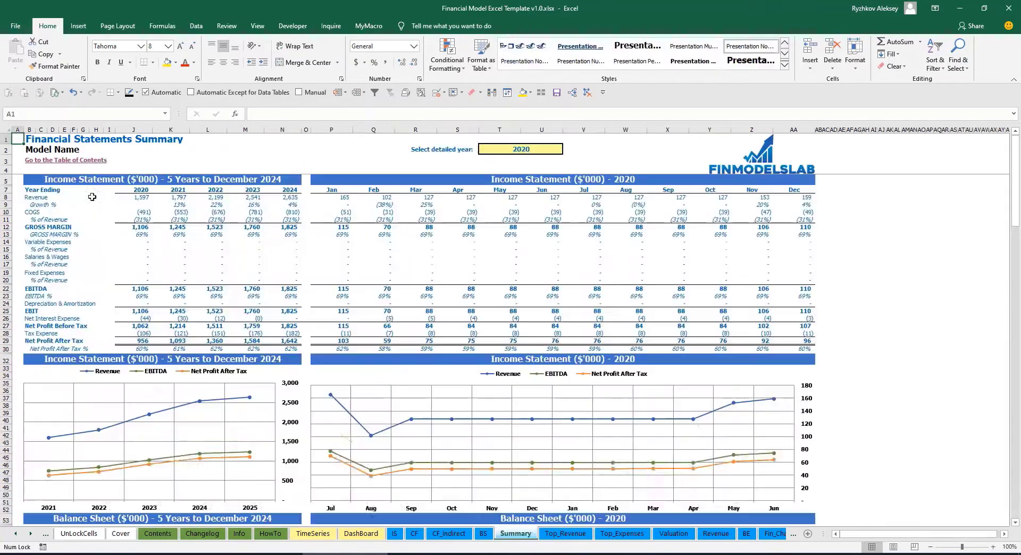
pyautogui.click(33, 164)
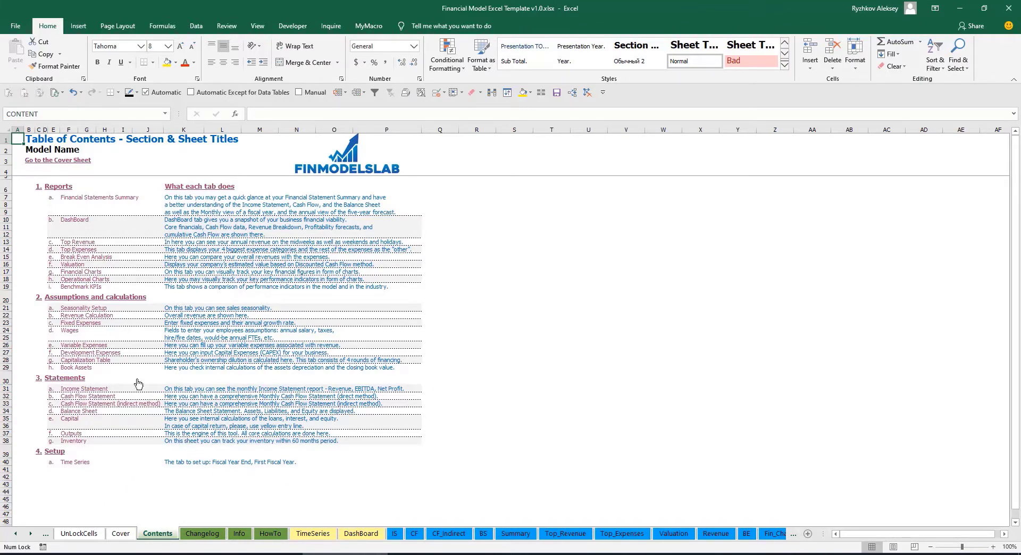
# Open the HowTo sheet and read the guide from the Overall Business Model Principles to the Top Revenue section
pyautogui.click(270, 533)
pyautogui.scroll(15, 108, 291)
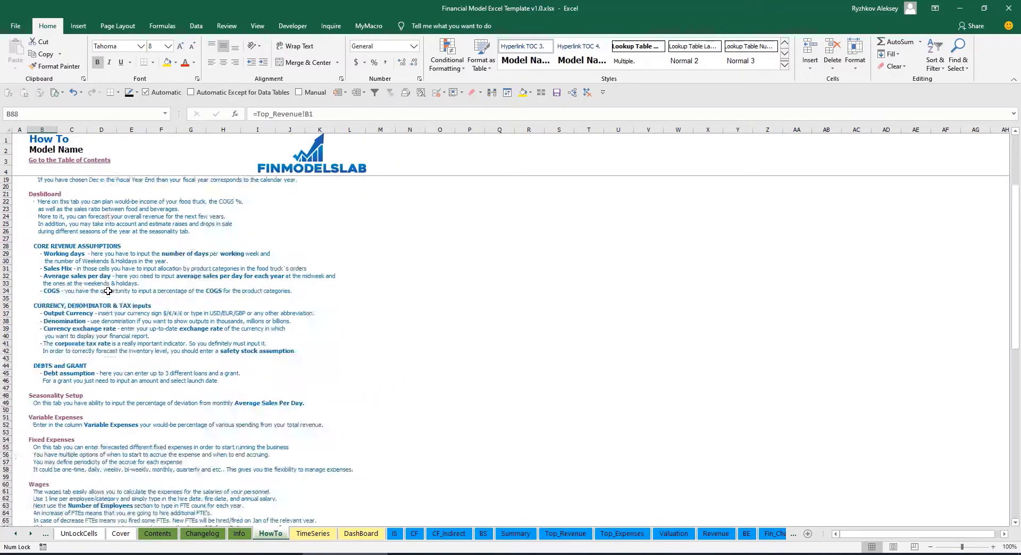
pyautogui.scroll(5, 108, 291)
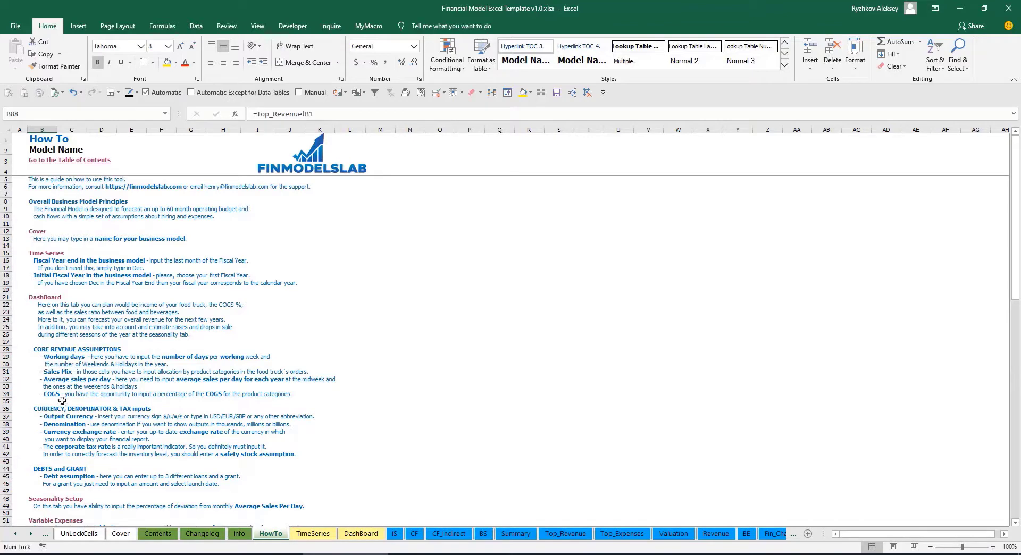
pyautogui.scroll(-3, 49, 355)
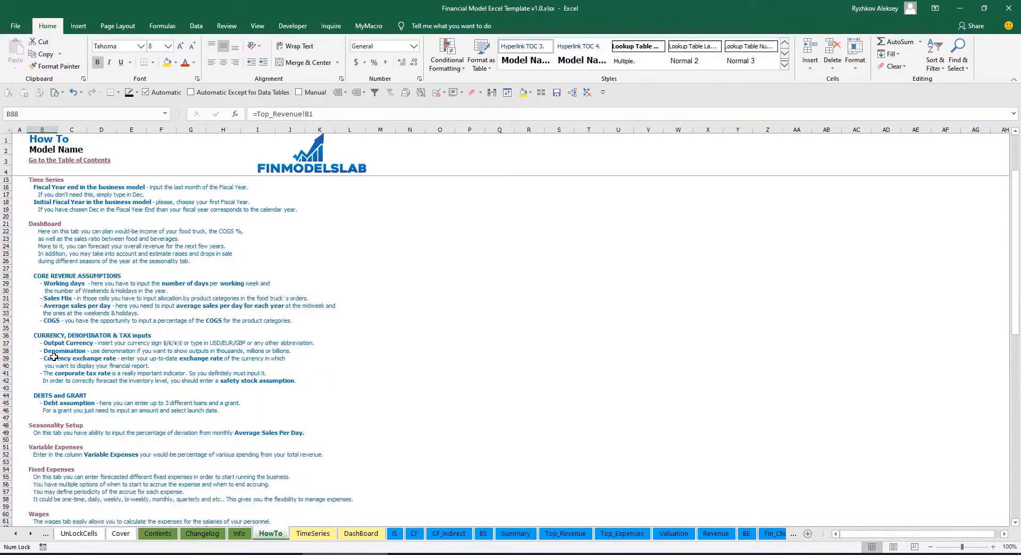
pyautogui.scroll(-3, 59, 396)
pyautogui.scroll(-3, 51, 420)
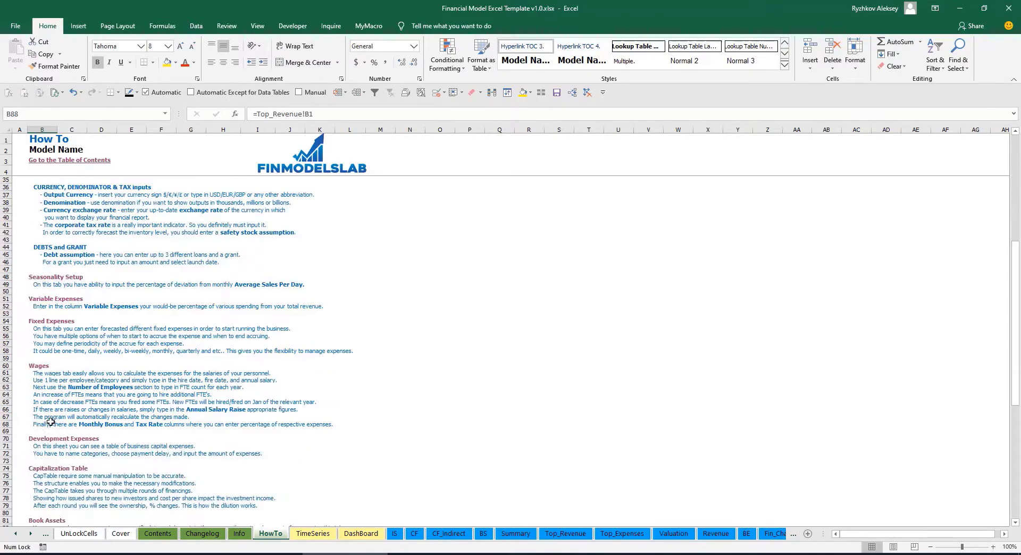
pyautogui.scroll(-3, 48, 423)
pyautogui.scroll(12, 53, 357)
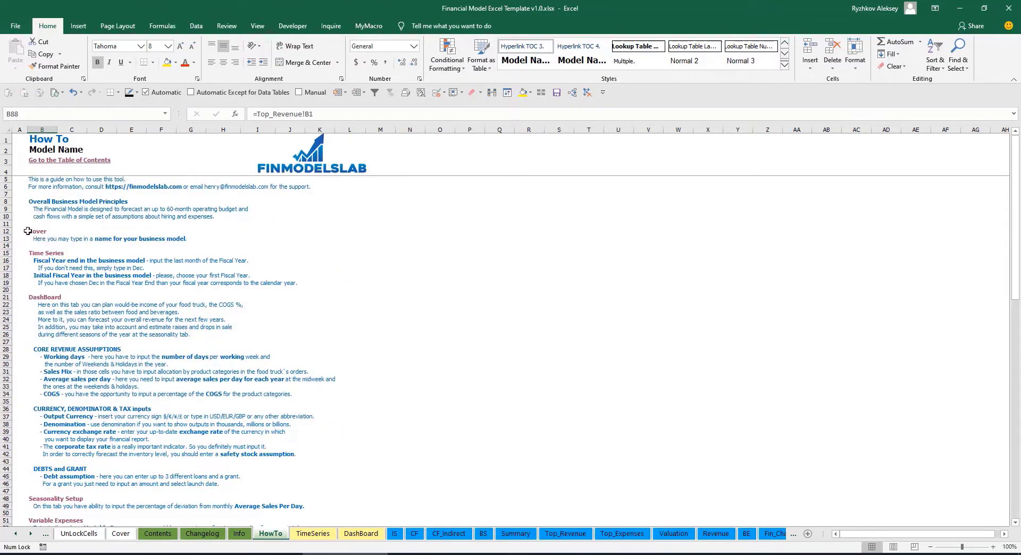
pyautogui.scroll(-9, 40, 310)
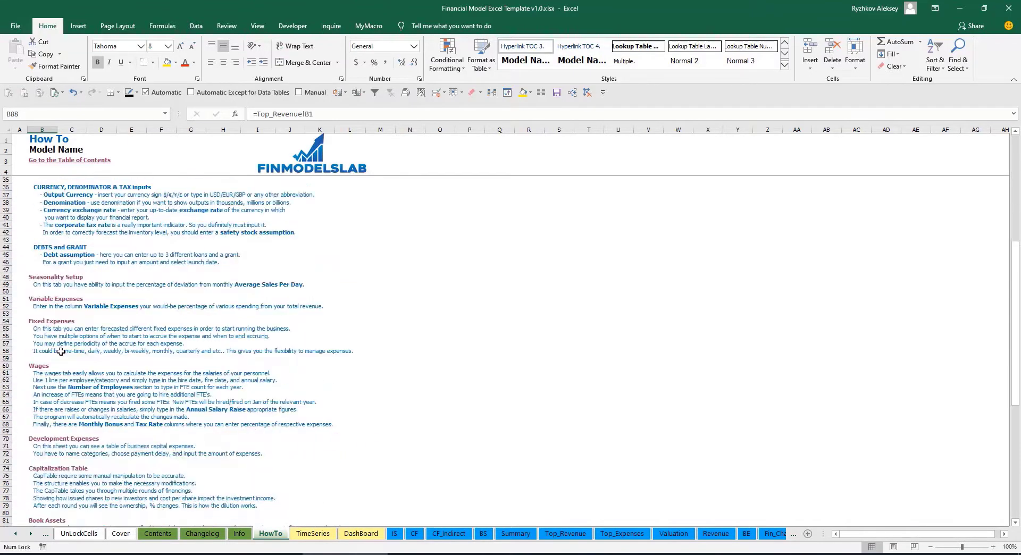
pyautogui.scroll(-3, 47, 304)
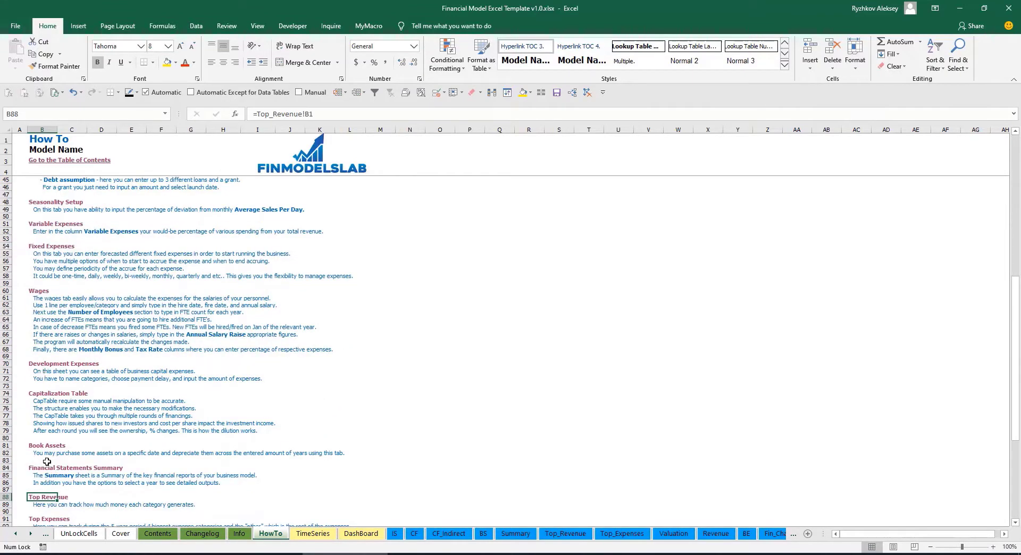
# On the Wages sheet, name the first staff position CFO and set its hire date to Mar-20
pyautogui.click(36, 448)
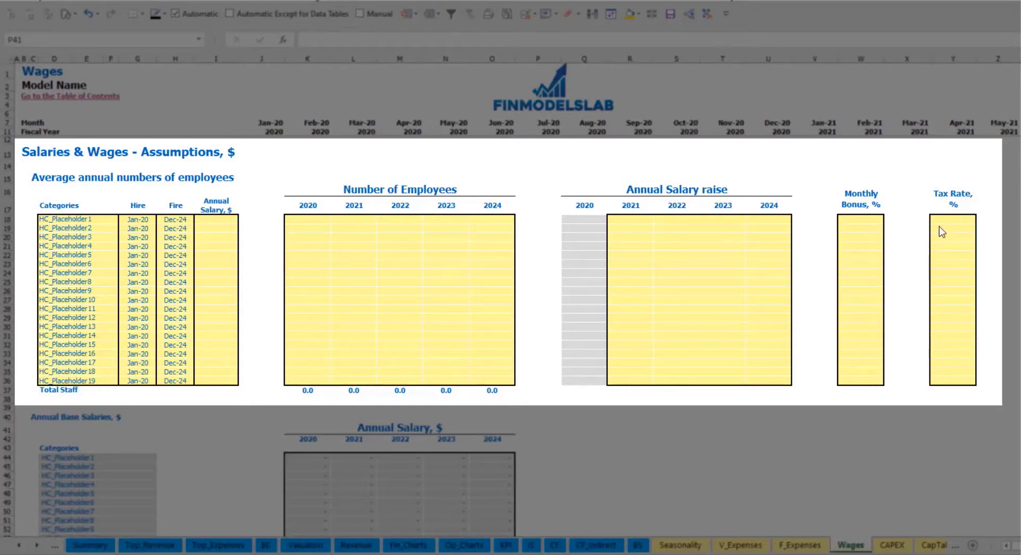
pyautogui.click(104, 219)
pyautogui.write('CFO')
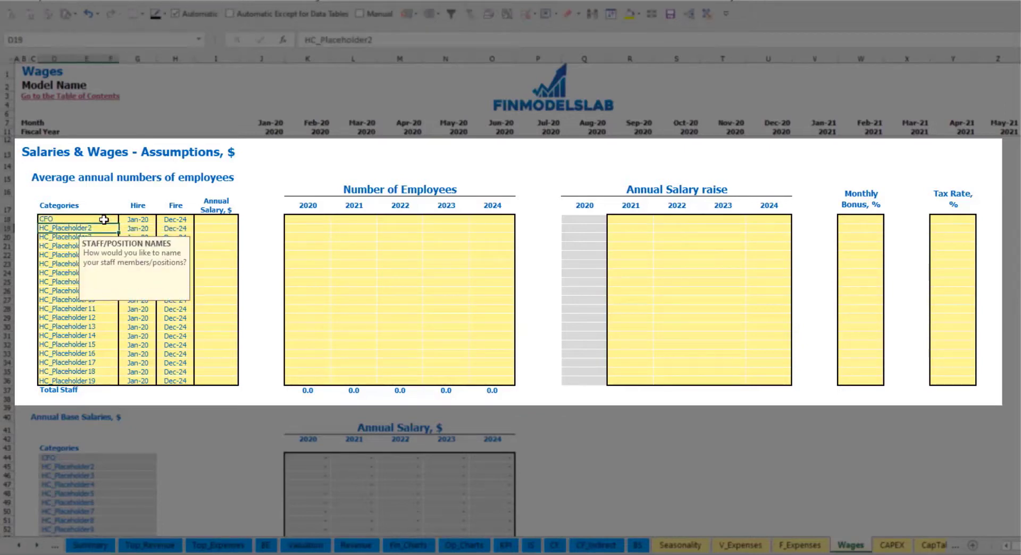
pyautogui.click(138, 219)
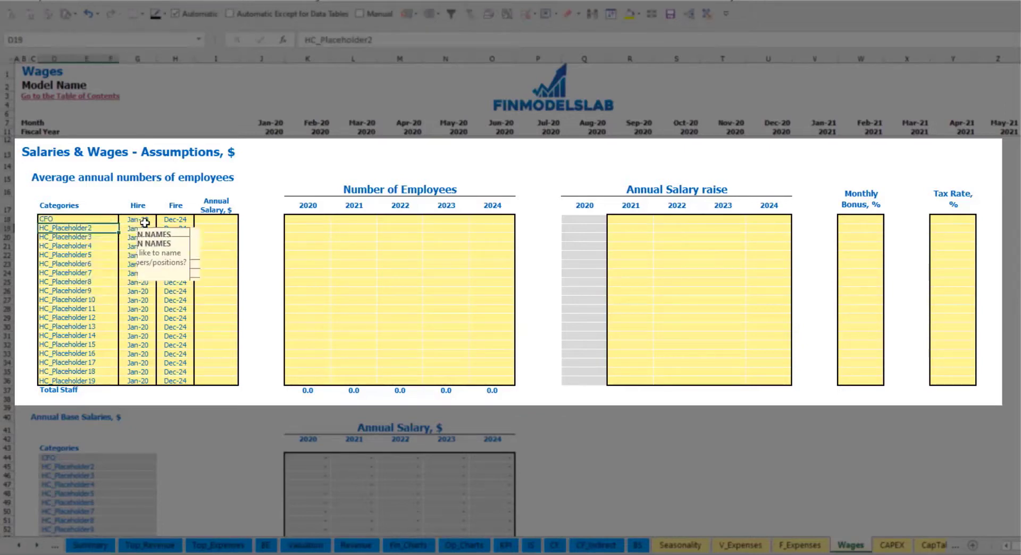
pyautogui.click(160, 219)
pyautogui.click(136, 245)
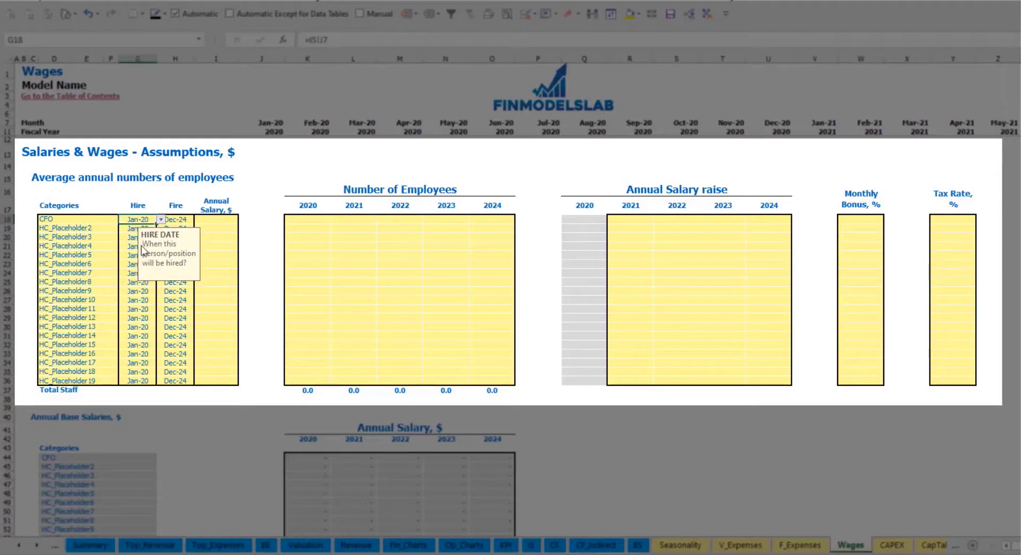
# Give the CFO an annual salary of 50,000 and a headcount of 1 for every year from 2020 to 2024
pyautogui.click(176, 219)
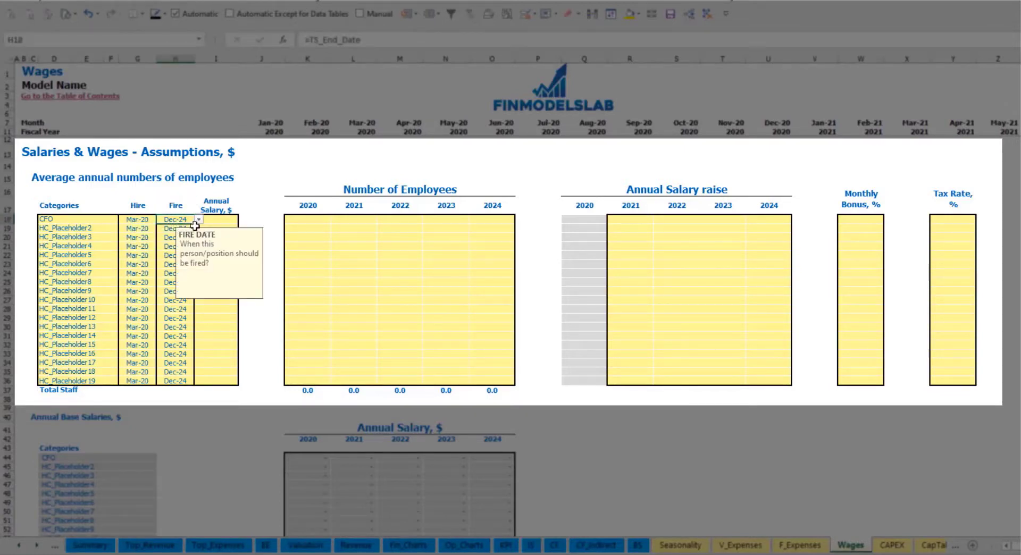
pyautogui.click(219, 220)
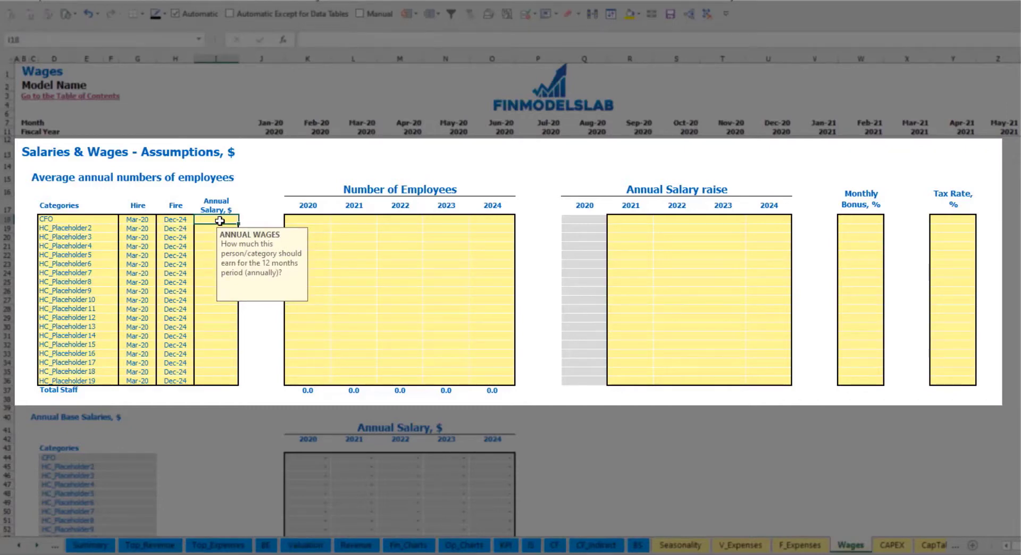
pyautogui.write('50,0')
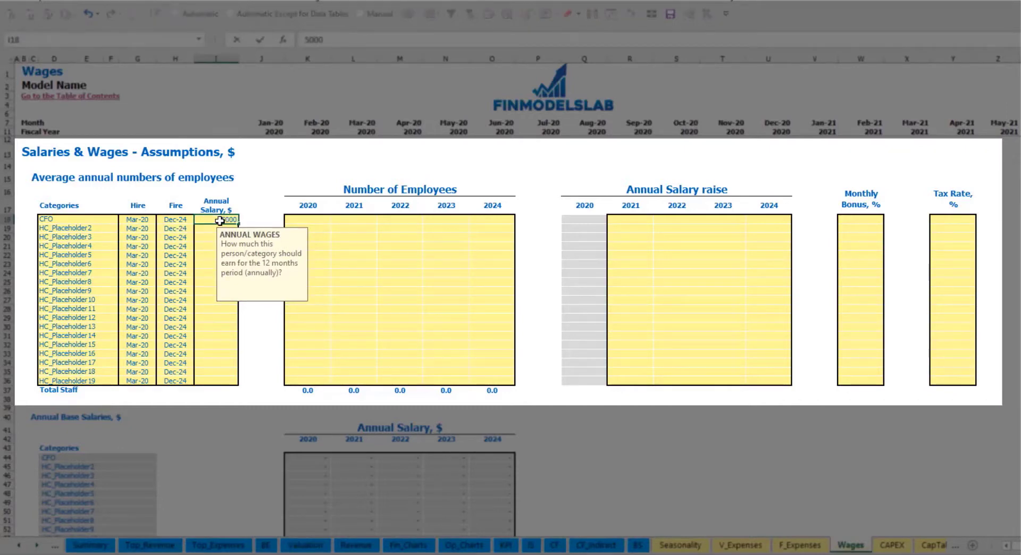
pyautogui.write('00')
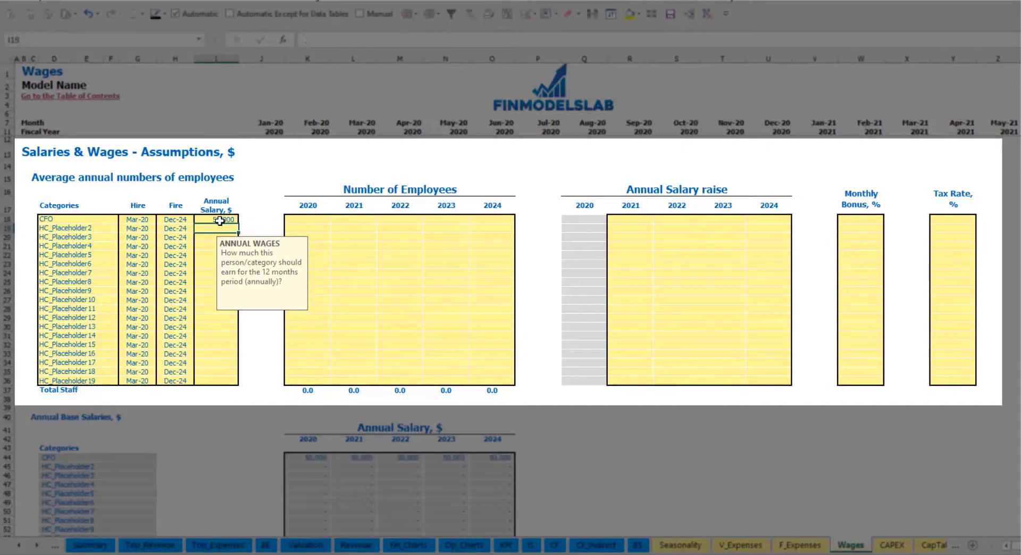
pyautogui.click(320, 222)
pyautogui.write('1\t1\t1\t1\t1')
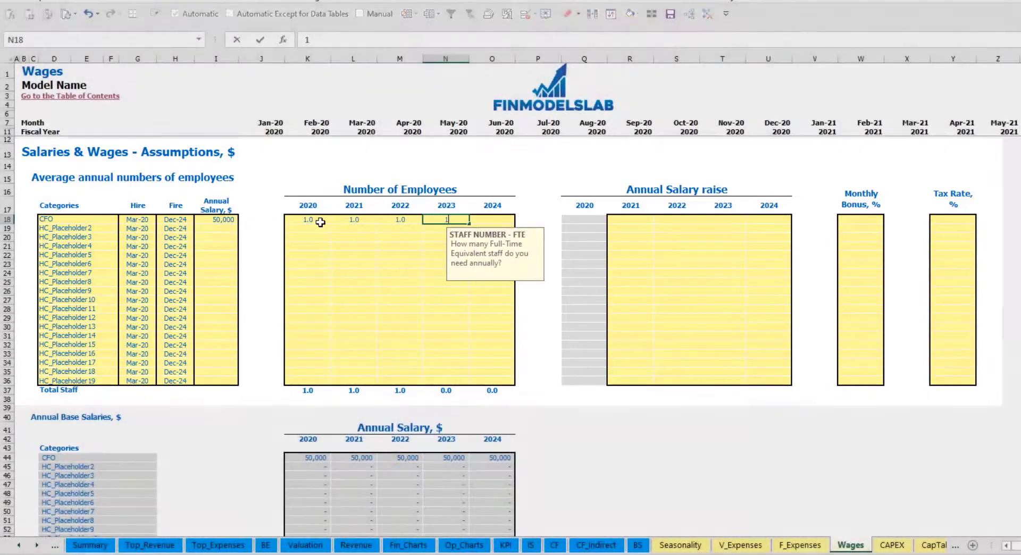
pyautogui.press('Tab')
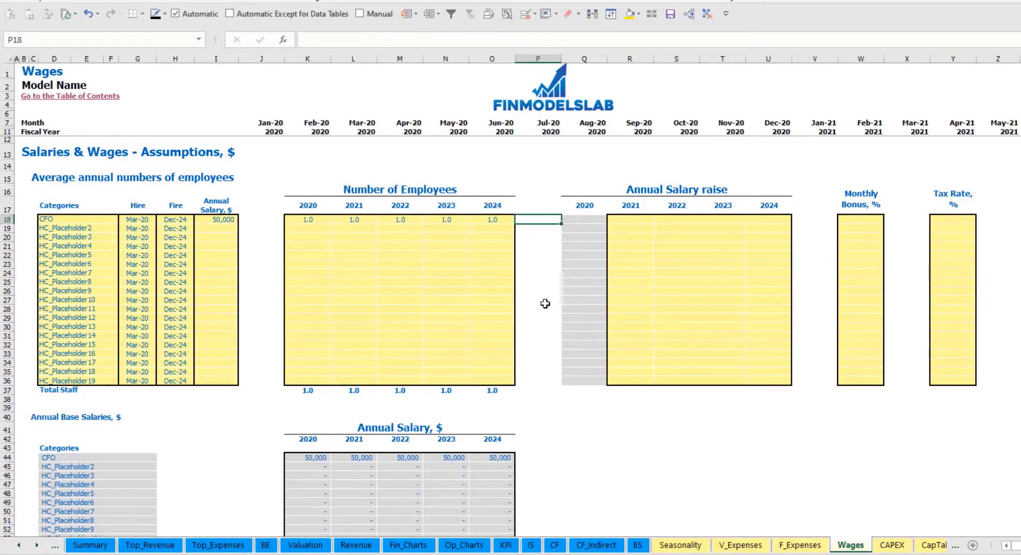
# Check the CFO row of Total Staff Numbers across all forecast months and return to the salary assumptions
pyautogui.scroll(-13, 439, 358)
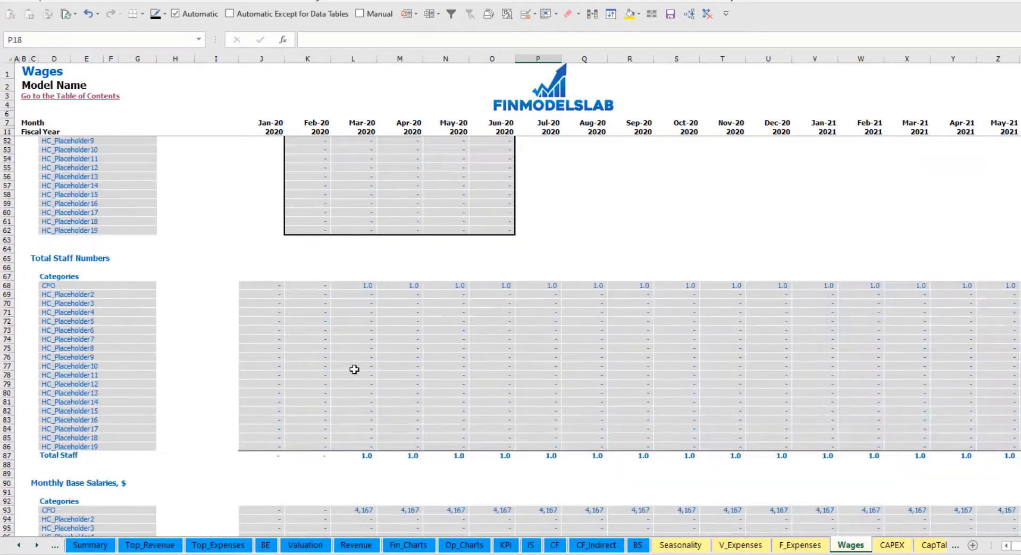
pyautogui.click(367, 285)
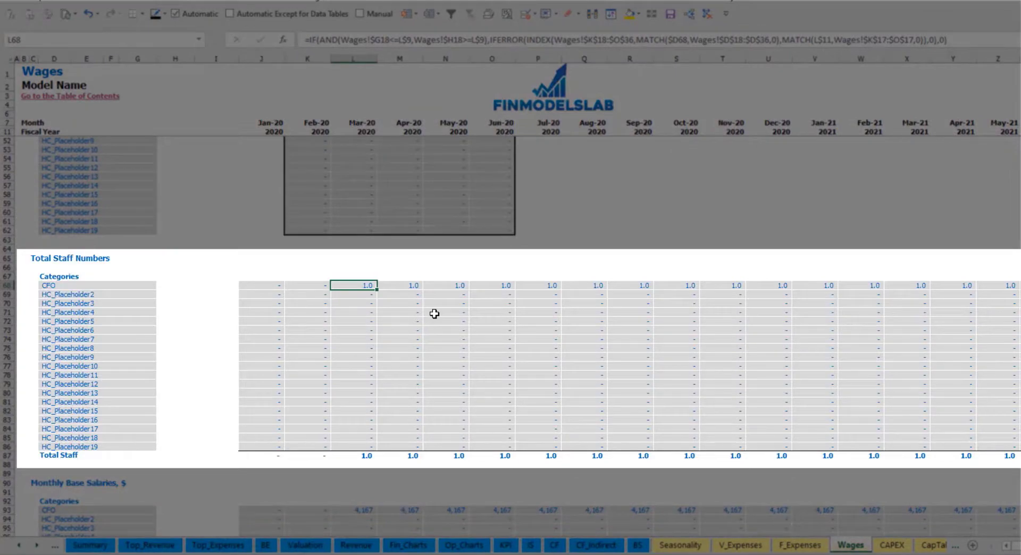
pyautogui.hotkey('ctrl', 'Right')
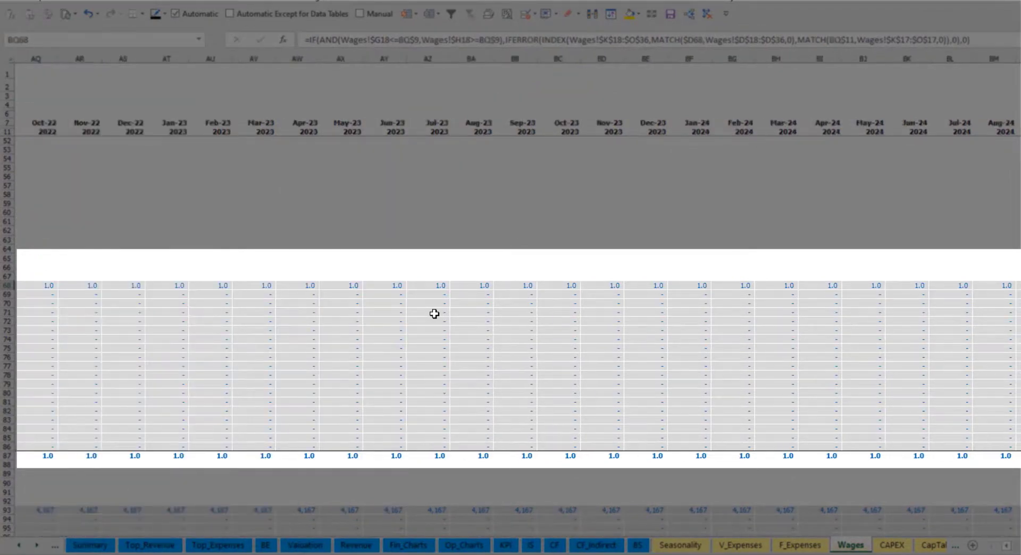
pyautogui.press('Home')
pyautogui.scroll(13, 451, 301)
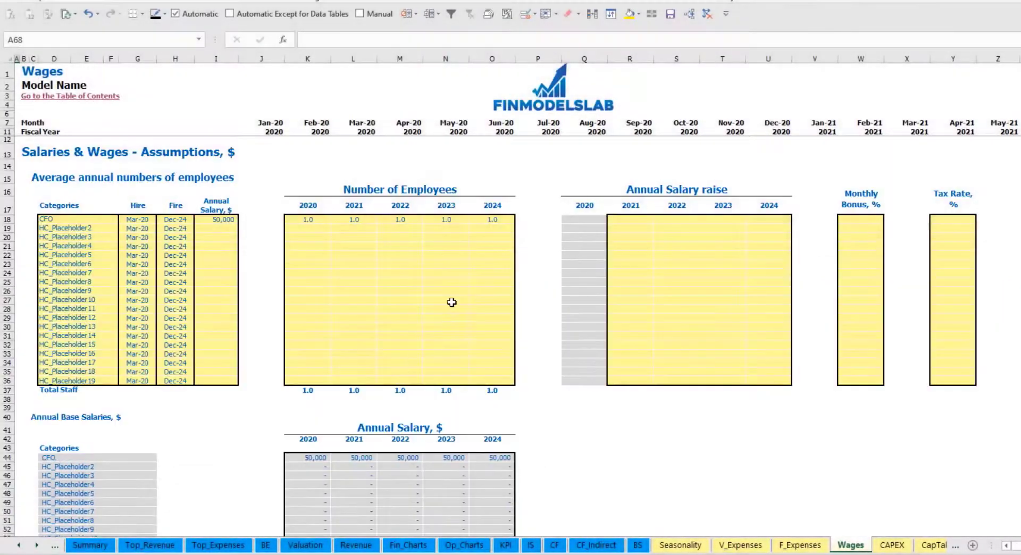
# Set the CFO's annual salary raise to 5% for 2021 and copy it to 2022 through 2024
pyautogui.click(635, 220)
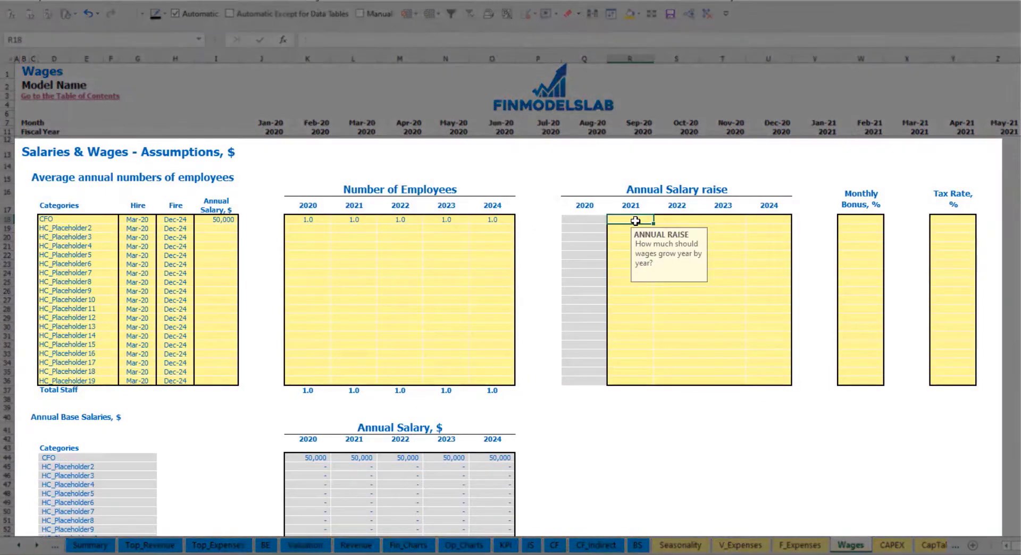
pyautogui.write('5')
pyautogui.hotkey('ctrl', 'Return')
pyautogui.hotkey('ctrl', 'c')
pyautogui.press('Right')
pyautogui.hotkey('shift', 'Right')
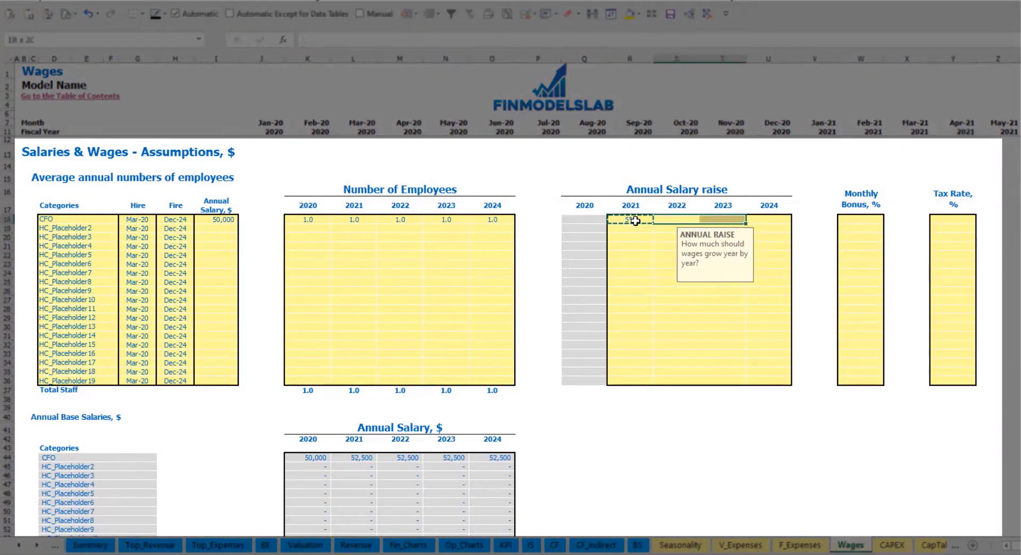
pyautogui.hotkey('shift', 'Right')
pyautogui.hotkey('ctrl', 'v')
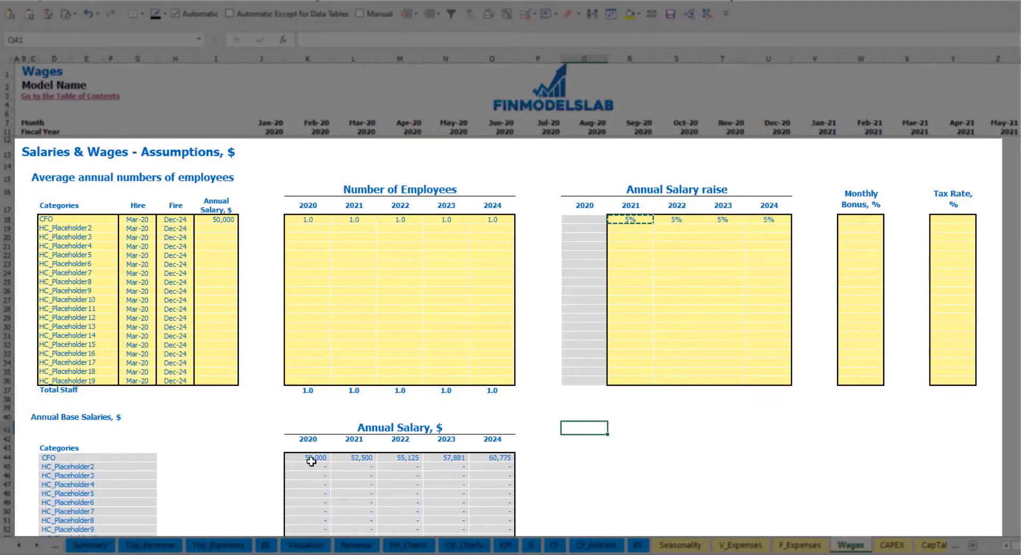
# Compare the CFO's calculated annual salaries for 2020 to 2024 with the starting salary and yearly raises
pyautogui.moveTo(310, 458); pyautogui.dragTo(486, 457)
pyautogui.click(361, 467)
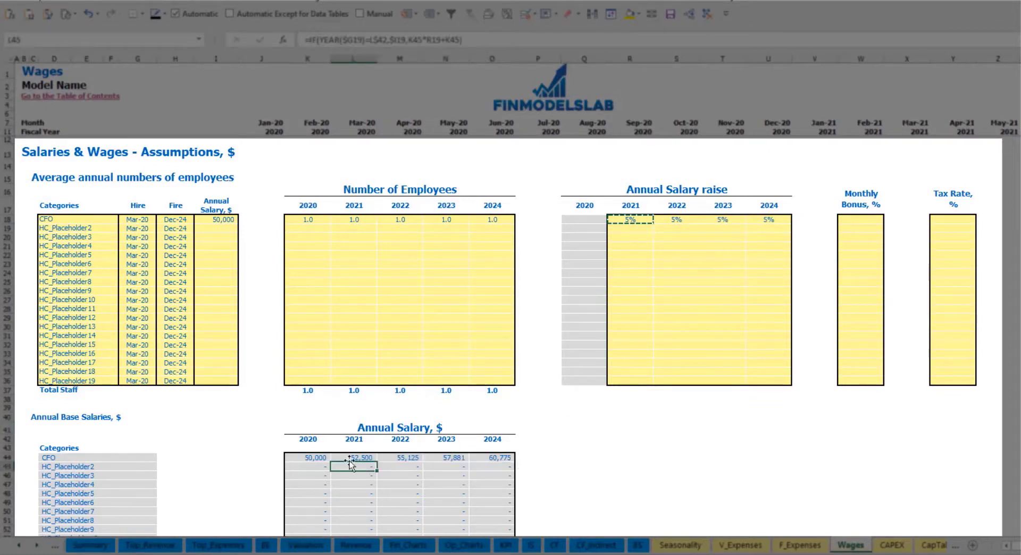
pyautogui.click(222, 219)
pyautogui.moveTo(640, 219); pyautogui.dragTo(766, 219)
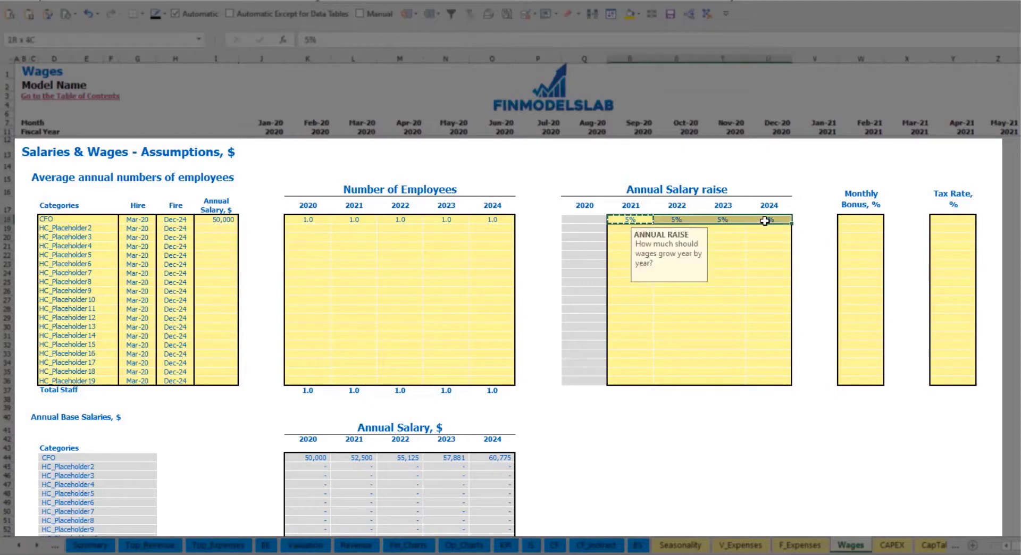
pyautogui.click(359, 453)
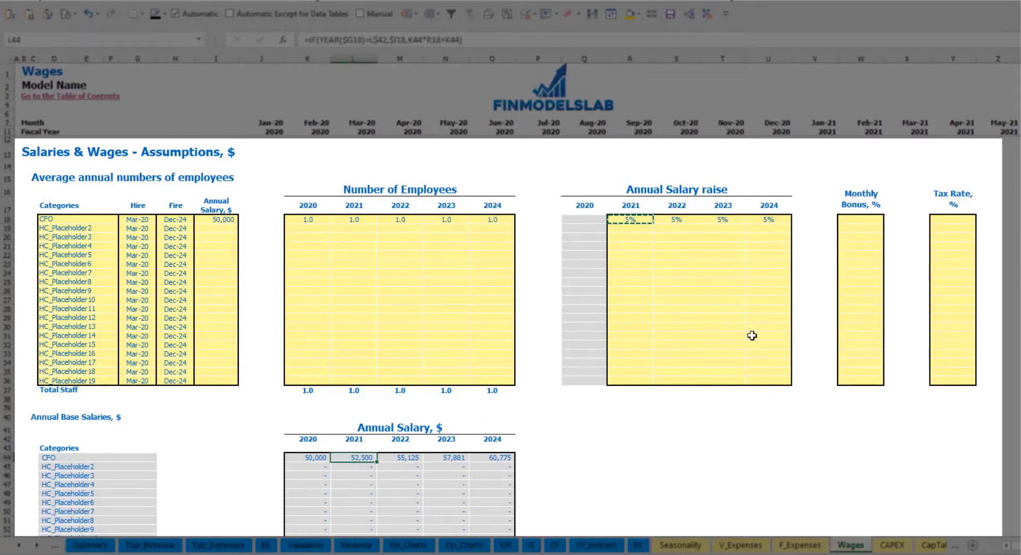
# Set the CFO's monthly bonus to 10% and tax rate to 5%
pyautogui.click(866, 217)
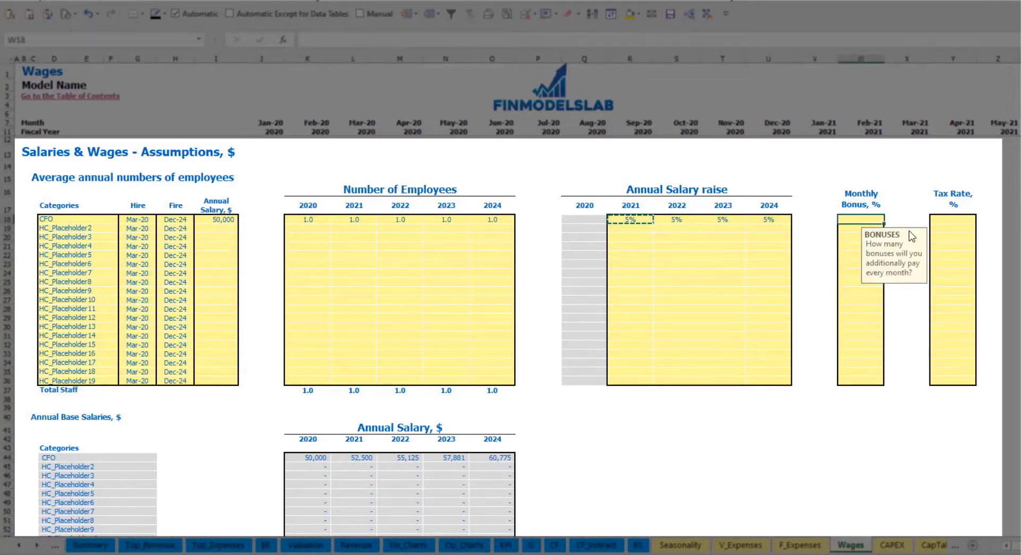
pyautogui.write('10')
pyautogui.press('Return')
pyautogui.click(964, 217)
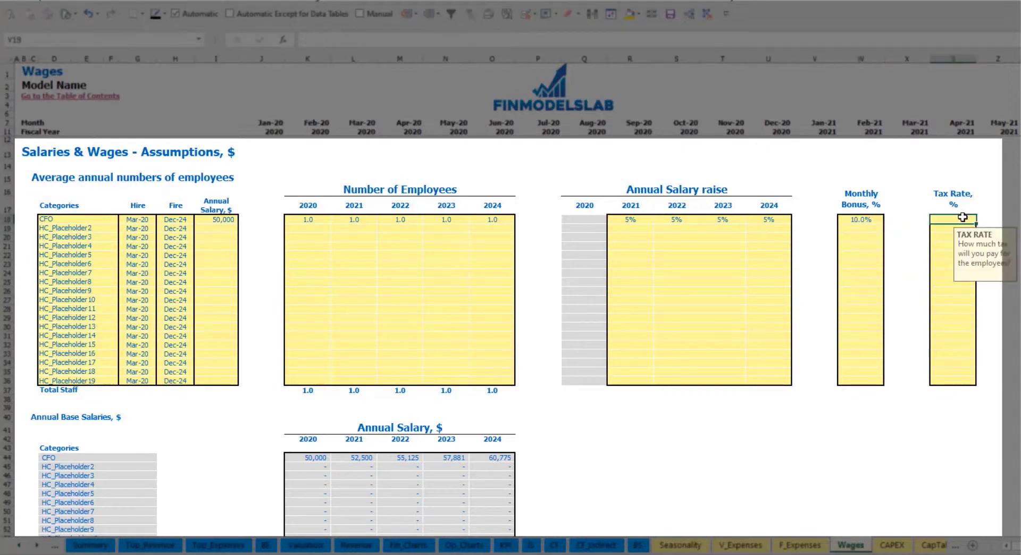
pyautogui.press('Return')
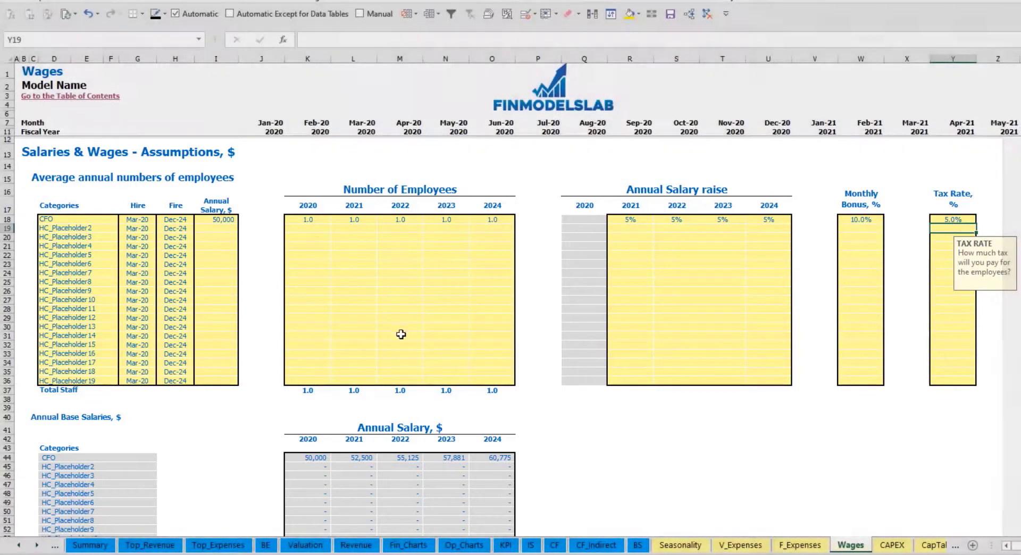
# Examine the CFO rows in the Monthly Base Salaries, Monthly Bonus and Monthly Base Taxes tables
pyautogui.scroll(-10, 400, 336)
pyautogui.scroll(-10, 401, 336)
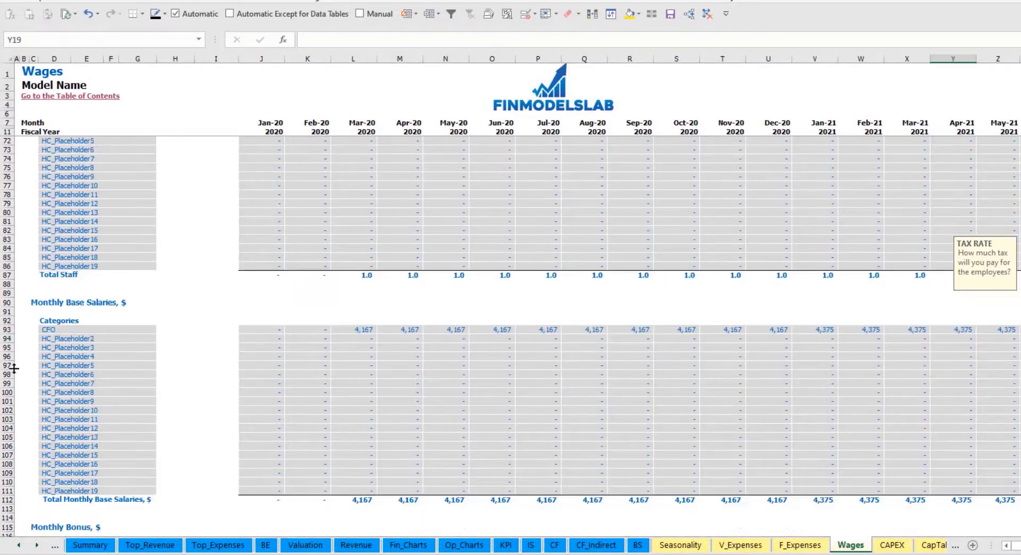
pyautogui.click(7, 329)
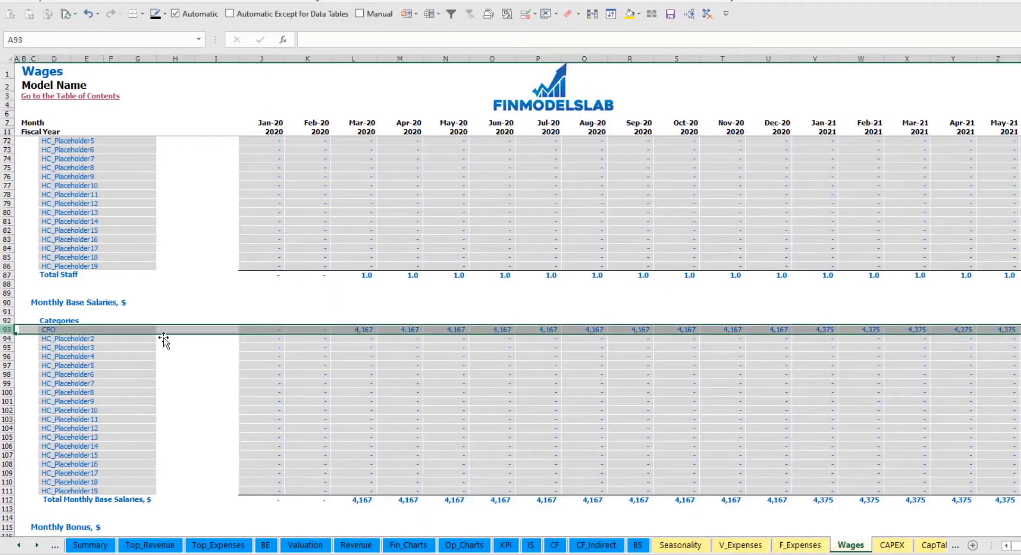
pyautogui.click(367, 330)
pyautogui.scroll(-7, 582, 370)
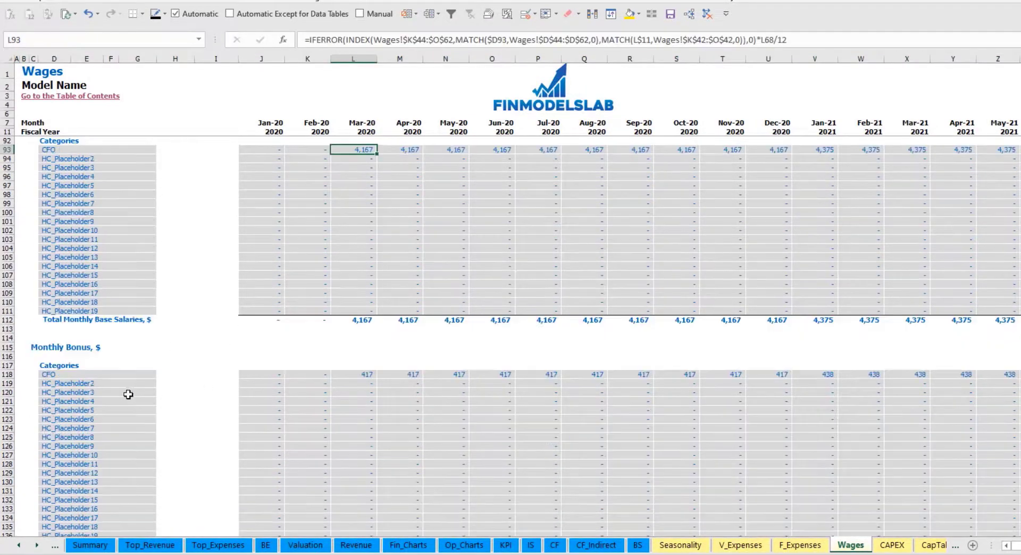
pyautogui.click(7, 375)
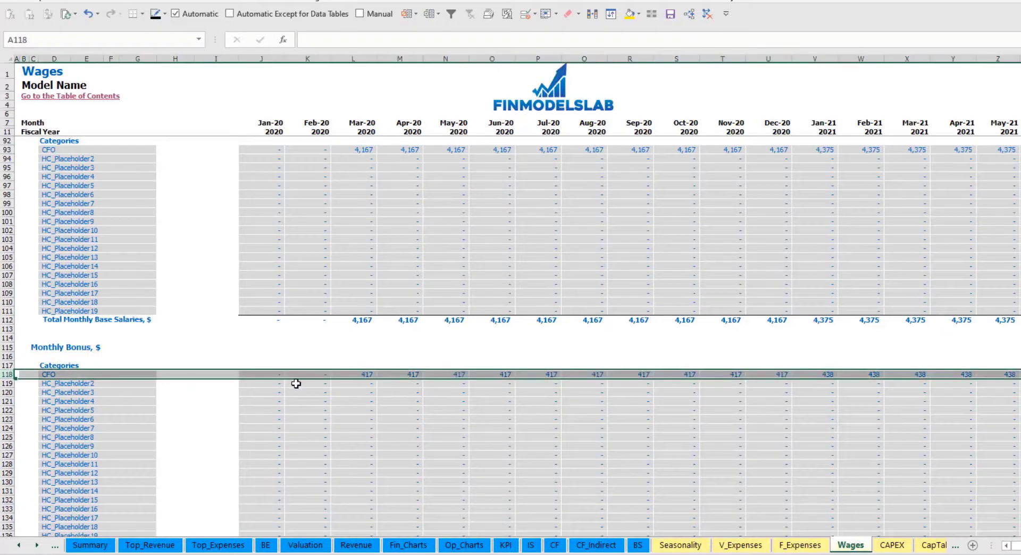
pyautogui.click(367, 374)
pyautogui.scroll(-7, 47, 391)
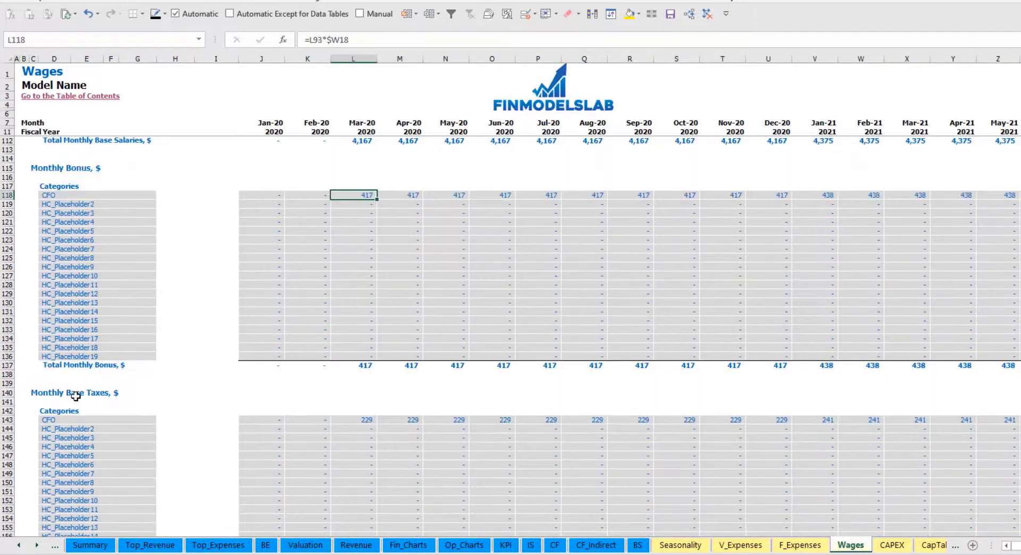
pyautogui.click(8, 420)
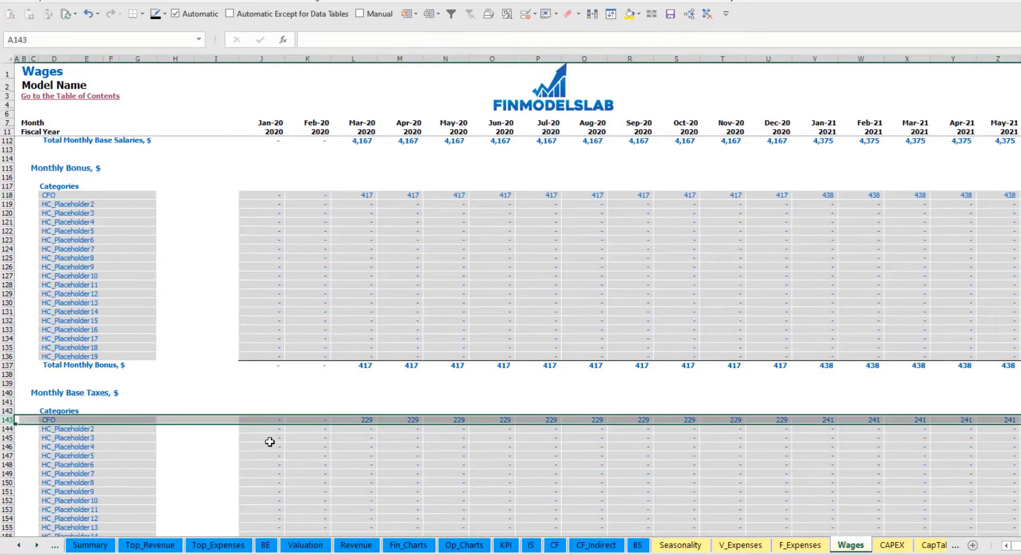
# Name the second staff position Admin HC, set its hire date to Apr-20 and check its fire date
pyautogui.scroll(20, 425, 403)
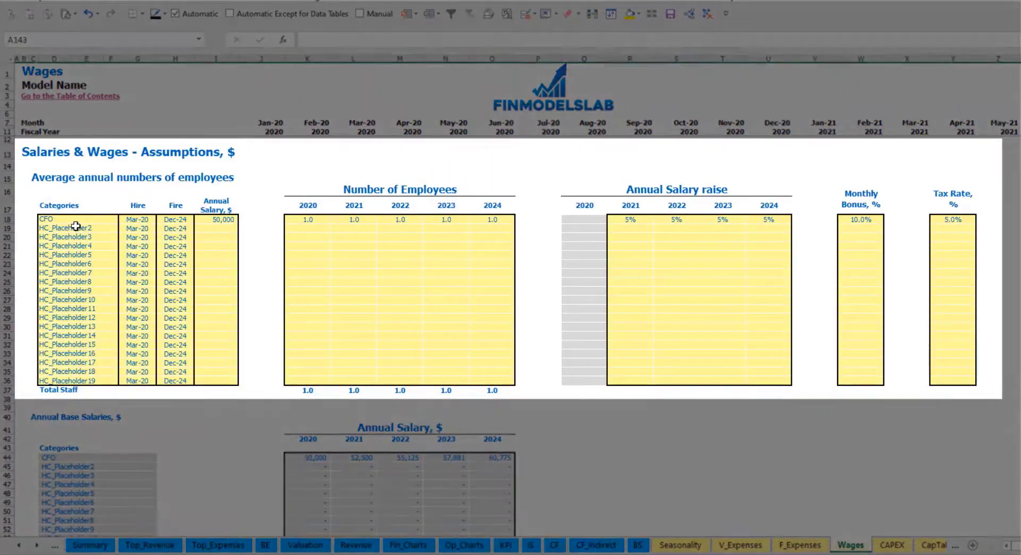
pyautogui.click(75, 228)
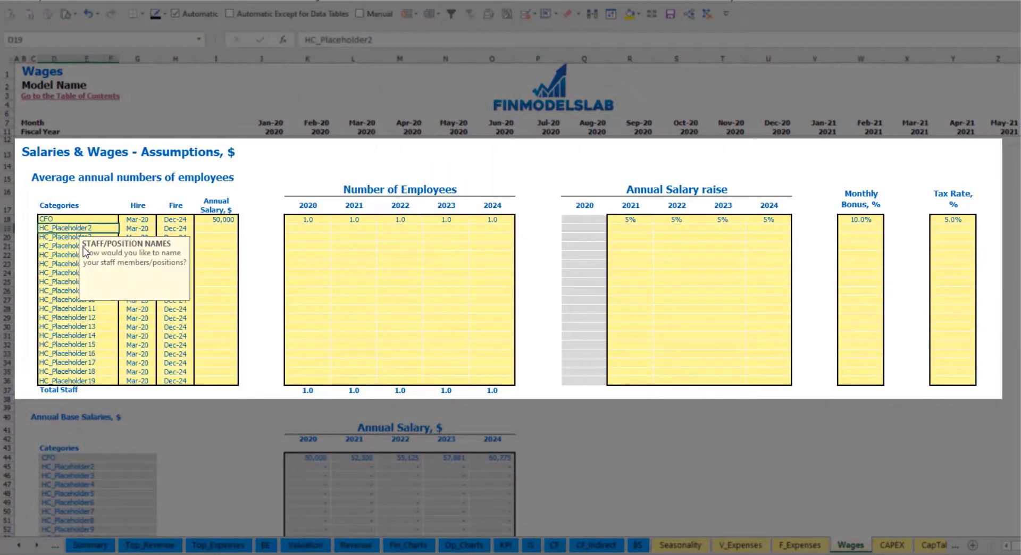
pyautogui.write('Admin HC')
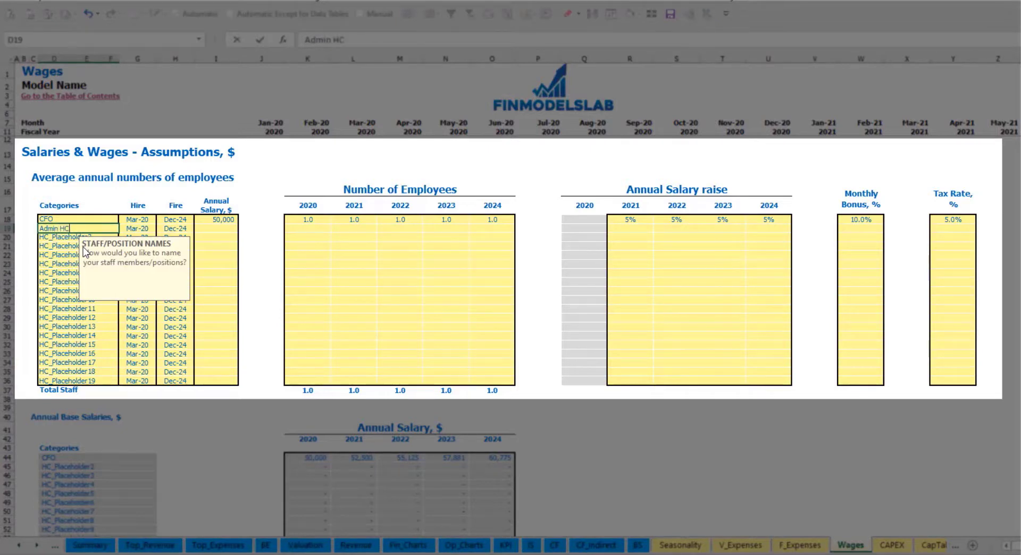
pyautogui.click(144, 228)
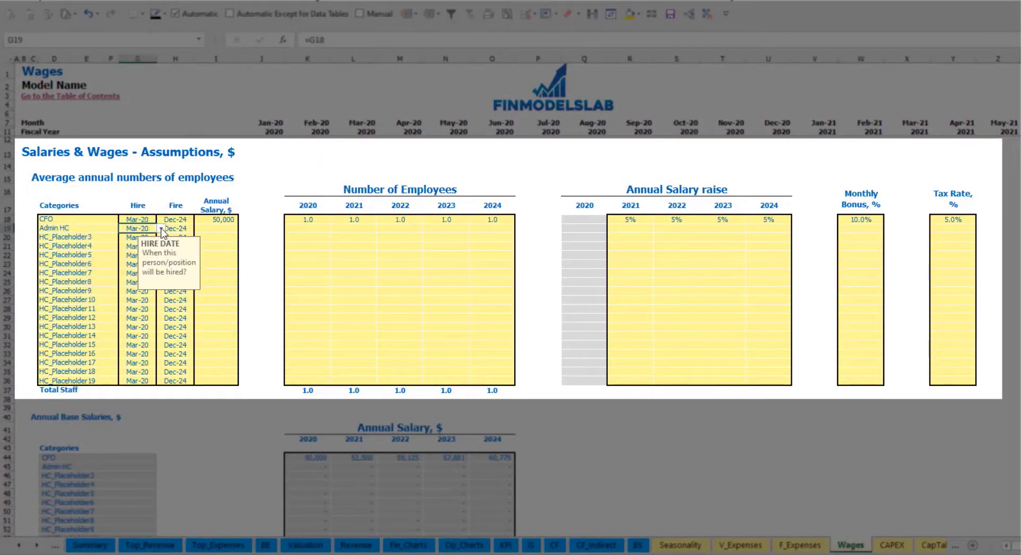
pyautogui.click(161, 228)
pyautogui.click(152, 249)
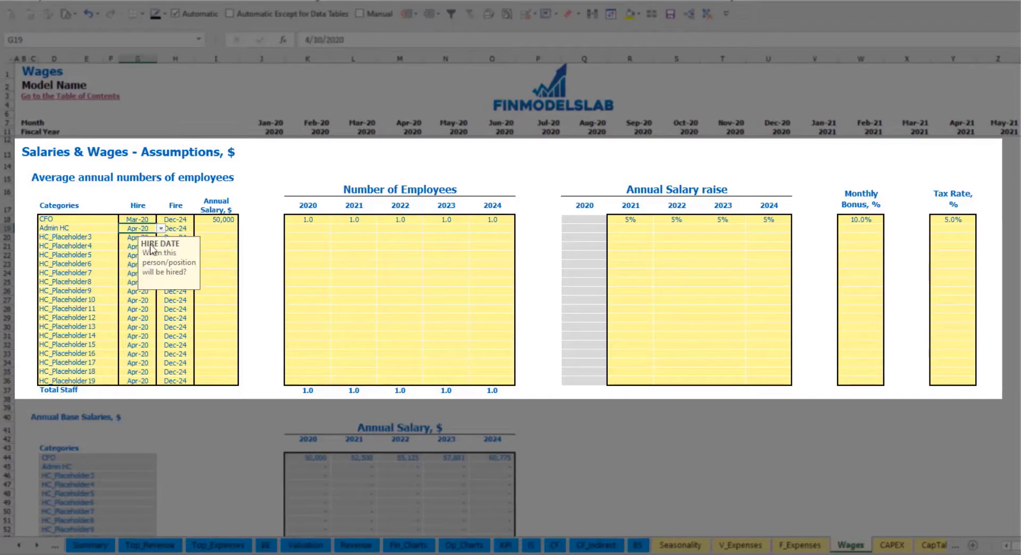
pyautogui.click(185, 229)
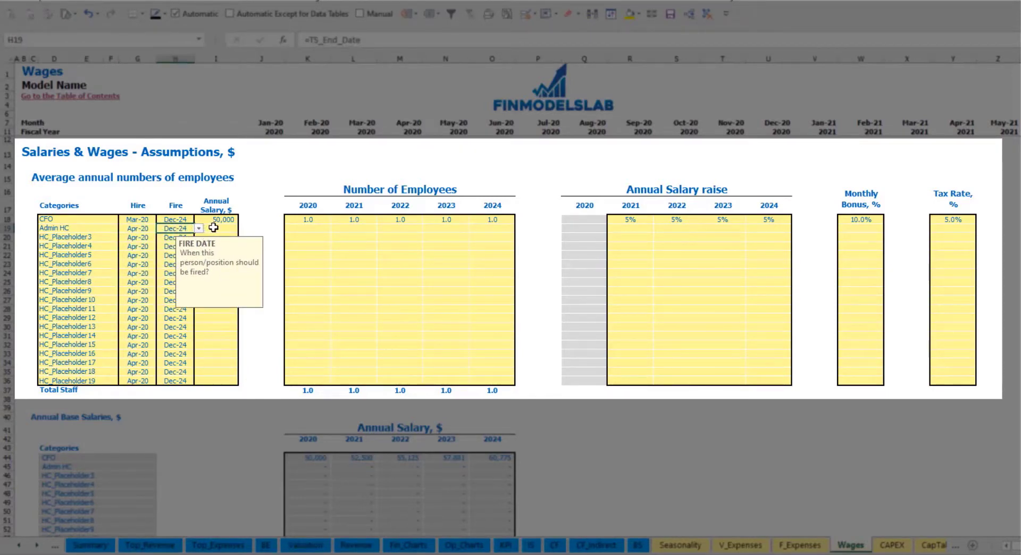
# Set Admin HC's annual salary to 30,000 and its employee numbers for 2020 to 2024 to 2, 4, 6, 8 and 10
pyautogui.click(213, 227)
pyautogui.write('3000')
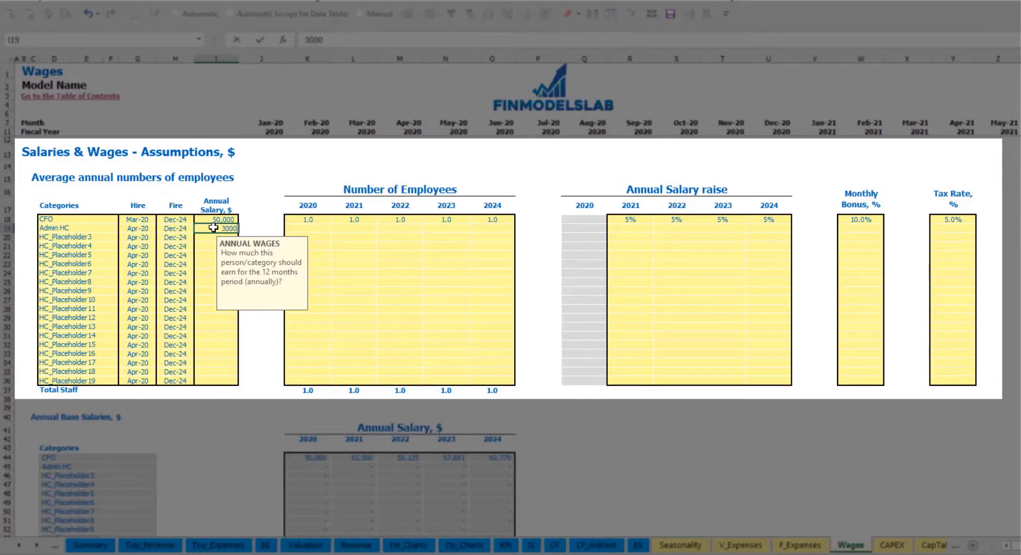
pyautogui.click(316, 228)
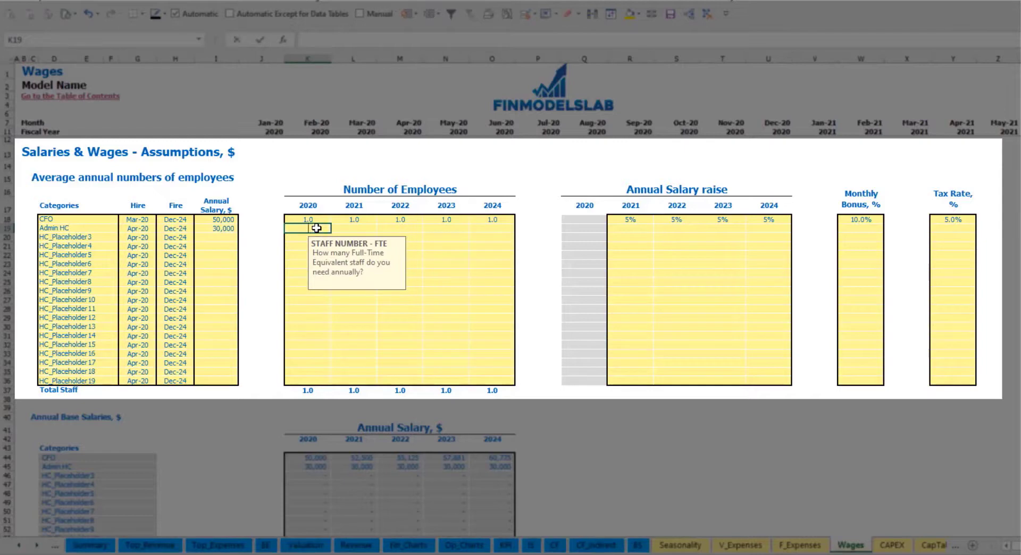
pyautogui.write('2')
pyautogui.press('Tab')
pyautogui.write('4')
pyautogui.press('Tab')
pyautogui.write('6')
pyautogui.press('Tab')
pyautogui.write('8')
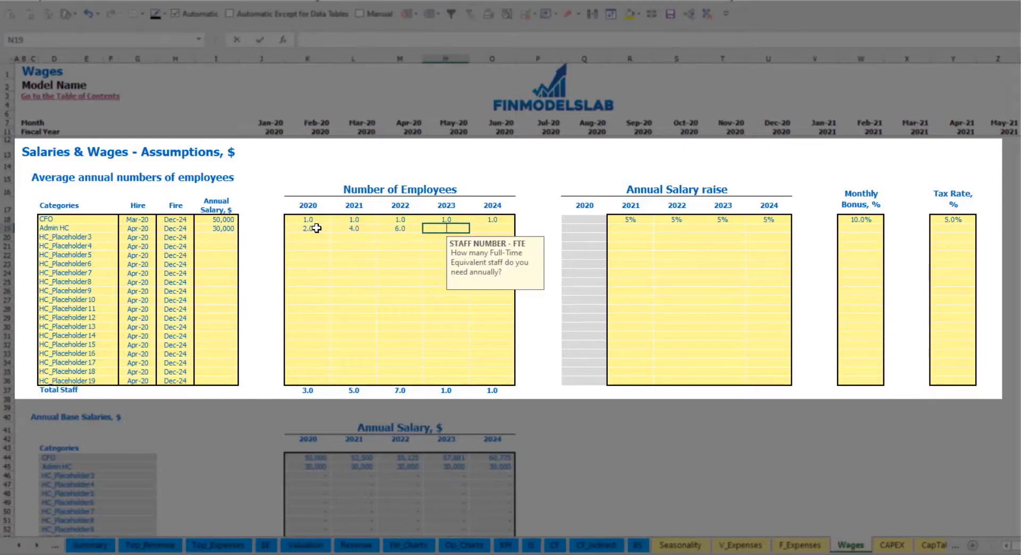
pyautogui.press('Tab')
pyautogui.press('Tab')
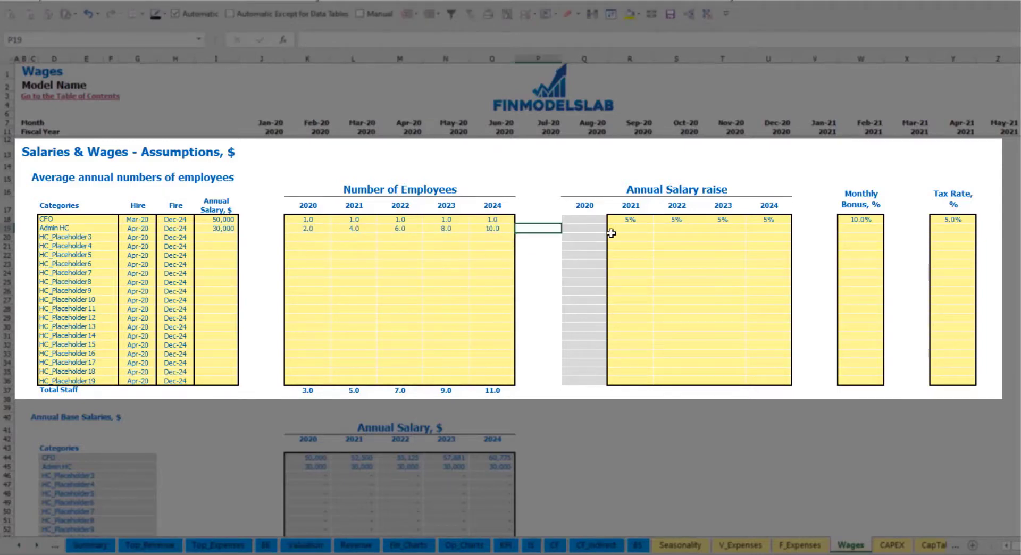
# Set Admin HC's annual salary raise to 3% for each year from 2021 to 2024
pyautogui.click(628, 227)
pyautogui.write('3%')
pyautogui.hotkey('ctrl', 'Return')
pyautogui.hotkey('ctrl', 'c')
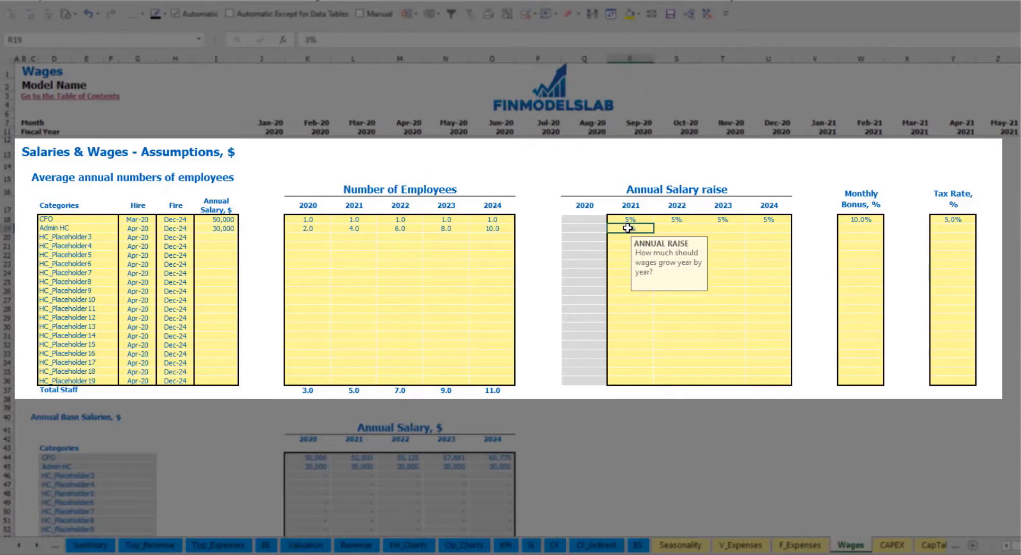
pyautogui.press('Right')
pyautogui.hotkey('shift', 'Right')
pyautogui.hotkey('shift', 'Right')
pyautogui.hotkey('ctrl', 'v')
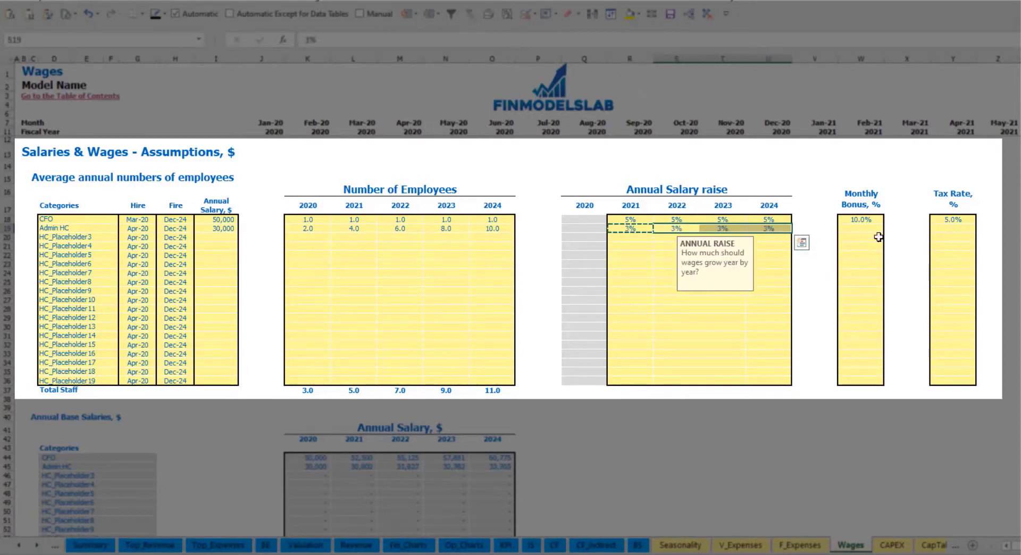
# Set Admin HC's monthly bonus to 5% and its tax rate to 5%
pyautogui.click(875, 232)
pyautogui.write('5%')
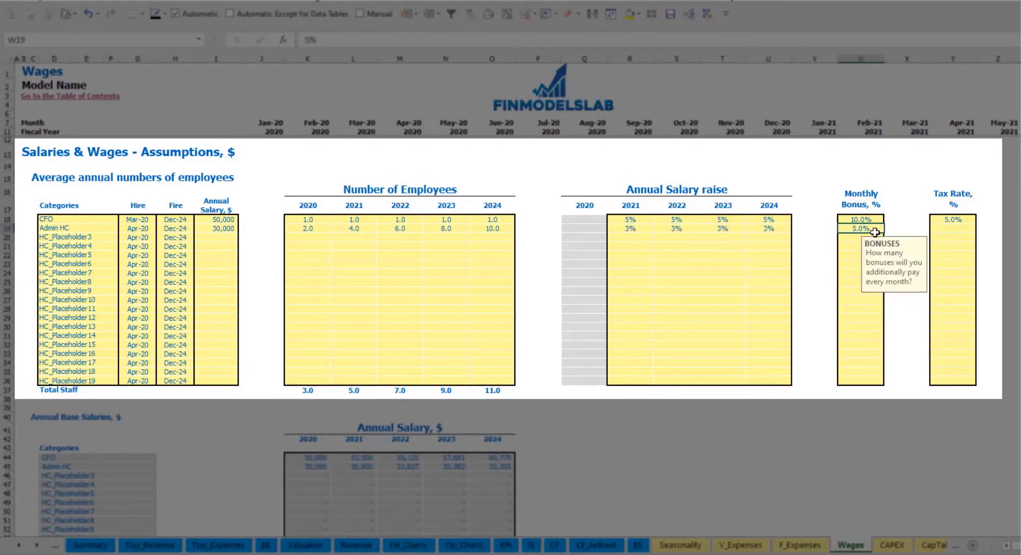
pyautogui.press('Tab')
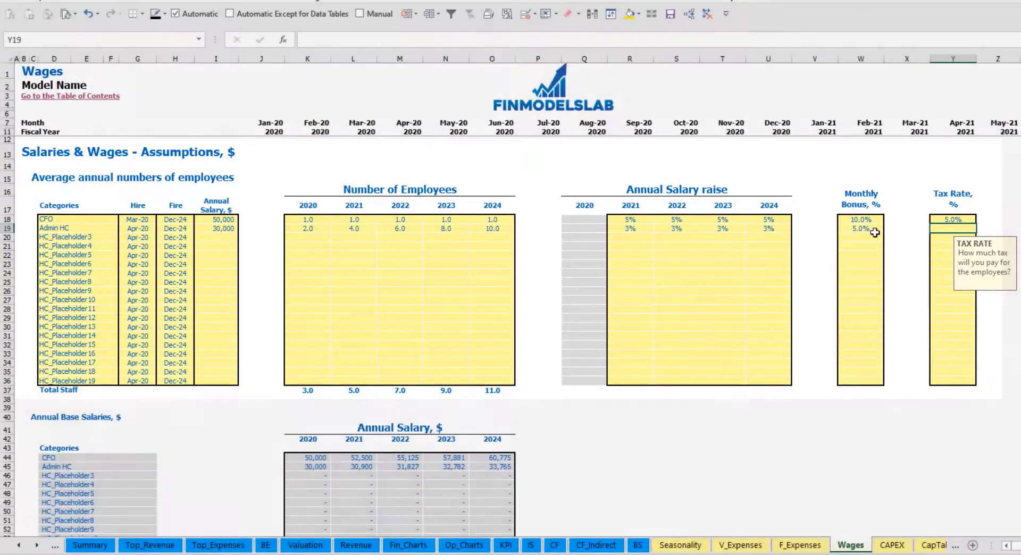
pyautogui.write('5%')
pyautogui.hotkey('ctrl', 'Return')
pyautogui.press('Return')
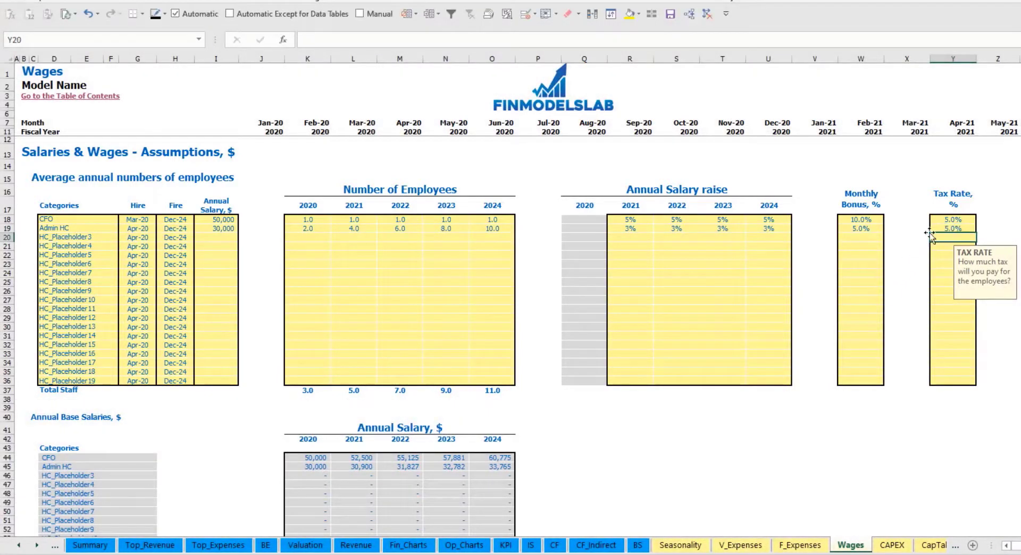
# Examine how Admin HC's headcount in the Total Staff Numbers table develops month by month from Apr-20 through 2024
pyautogui.scroll(-7, 390, 336)
pyautogui.scroll(-7, 390, 335)
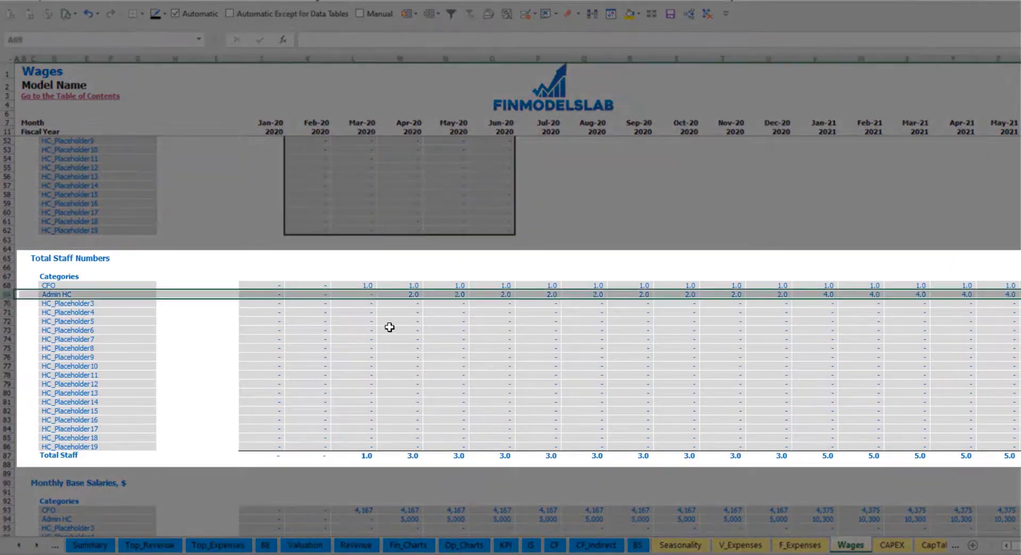
pyautogui.click(410, 294)
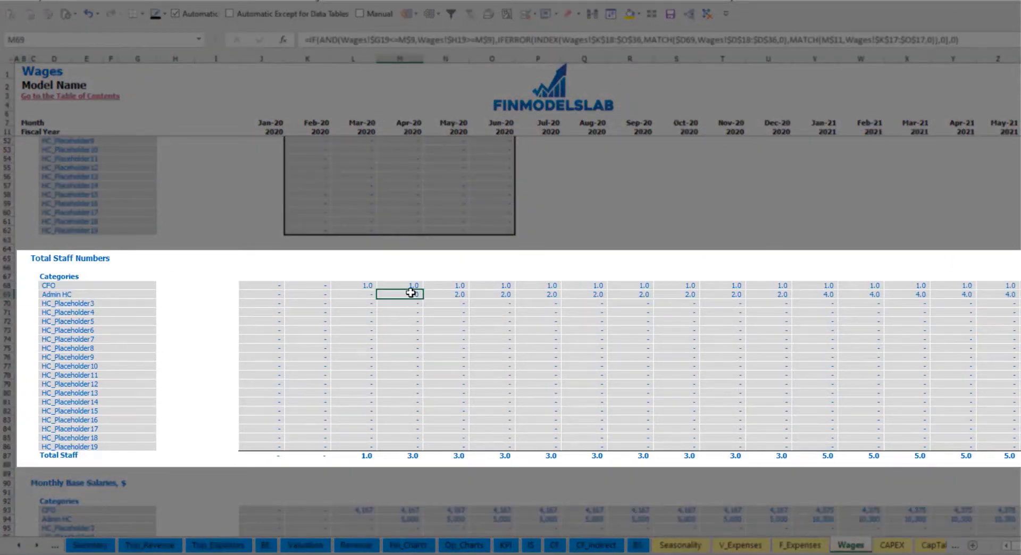
pyautogui.moveTo(410, 293); pyautogui.dragTo(775, 294)
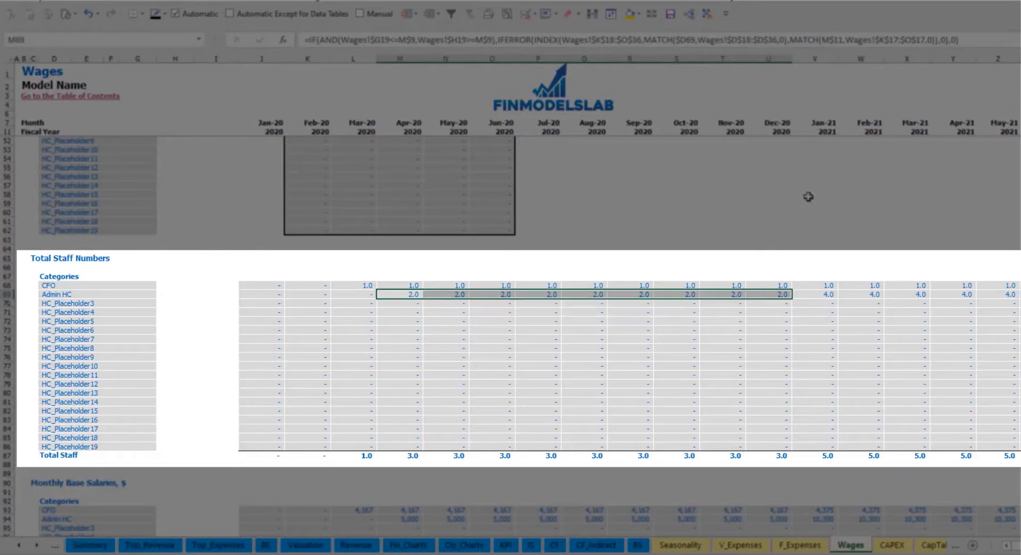
pyautogui.click(831, 294)
pyautogui.moveTo(832, 292); pyautogui.dragTo(1010, 294)
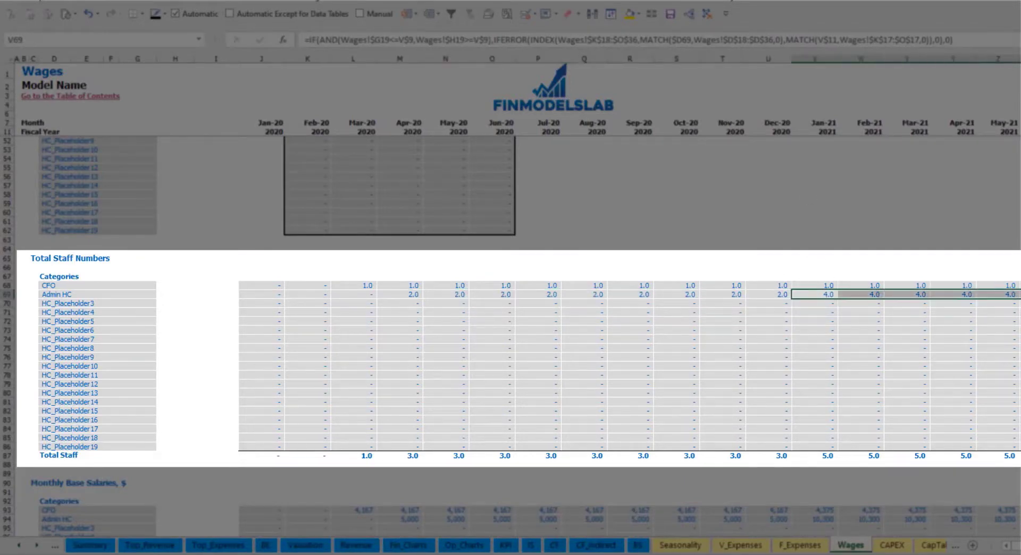
pyautogui.hscroll(6, 510, 298)
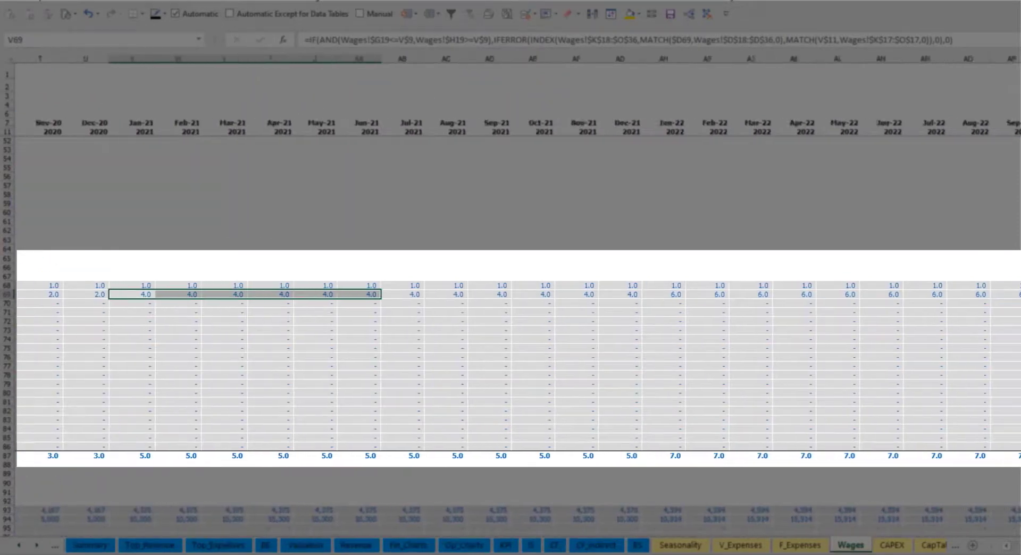
pyautogui.hscroll(1, 934, 294)
pyautogui.click(934, 294)
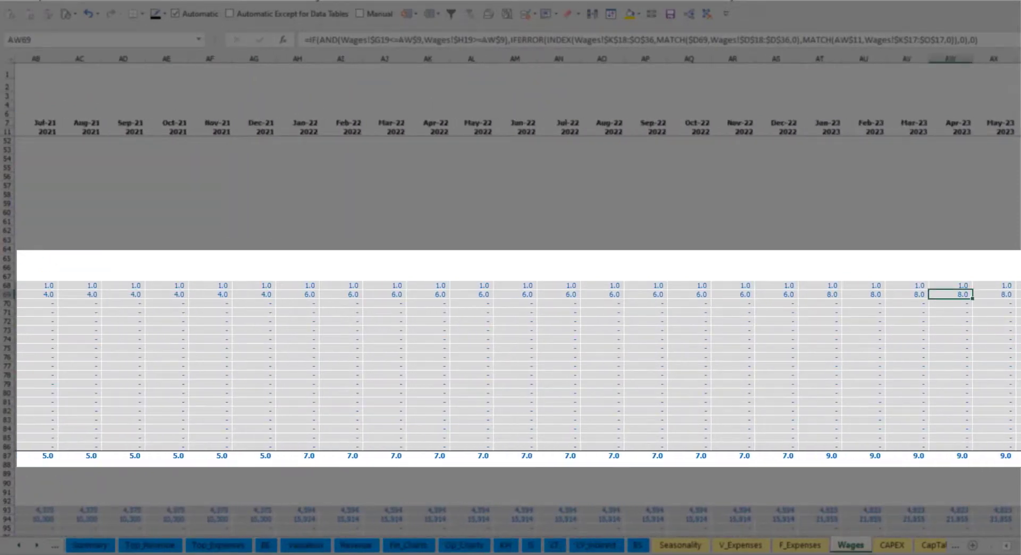
pyautogui.hscroll(5, 846, 292)
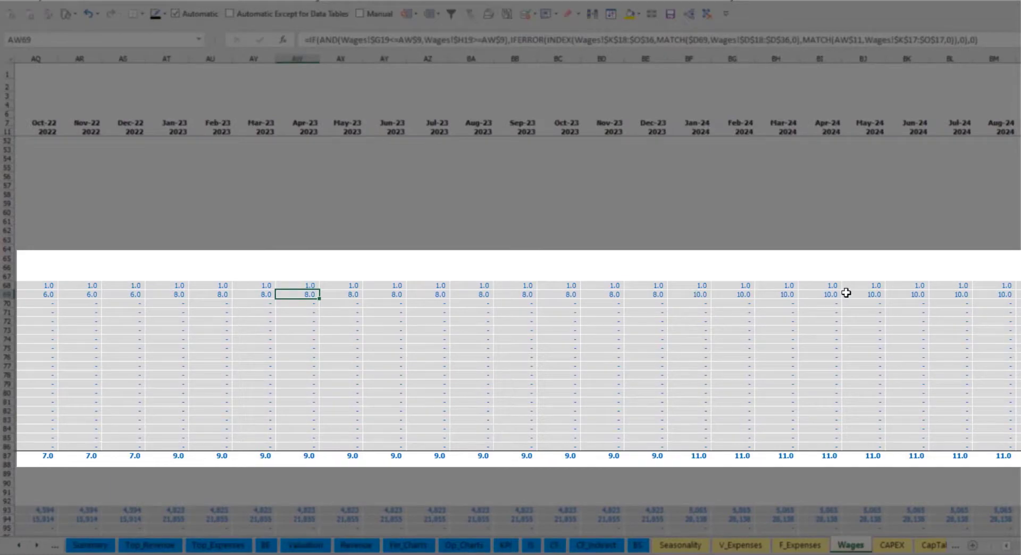
pyautogui.hscroll(-14, 510, 297)
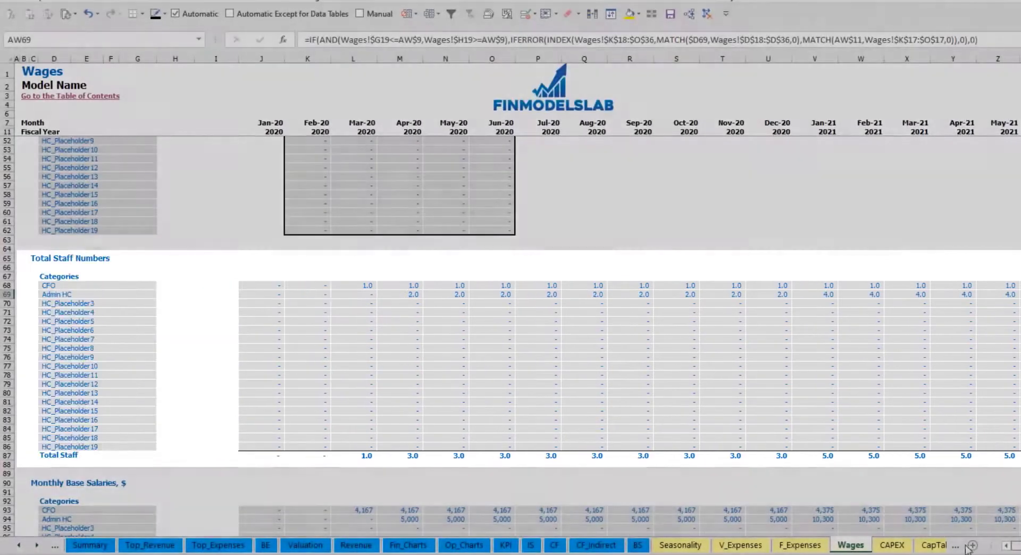
# Compare Admin HC's monthly base salaries with its staff numbers for Apr-20 and May-21, and review the monthly bonus and tax tables
pyautogui.scroll(-3, 64, 458)
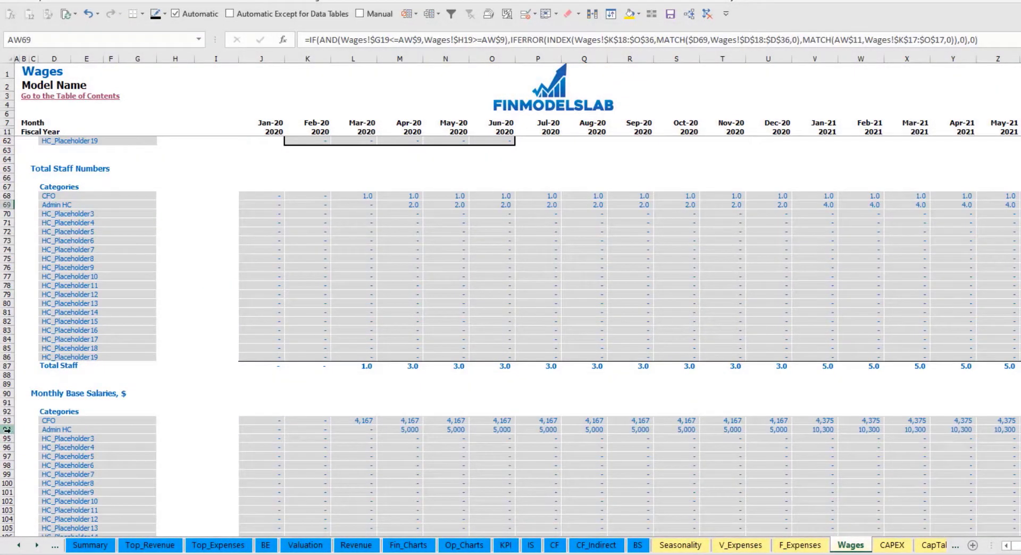
pyautogui.click(8, 428)
pyautogui.click(404, 430)
pyautogui.click(408, 205)
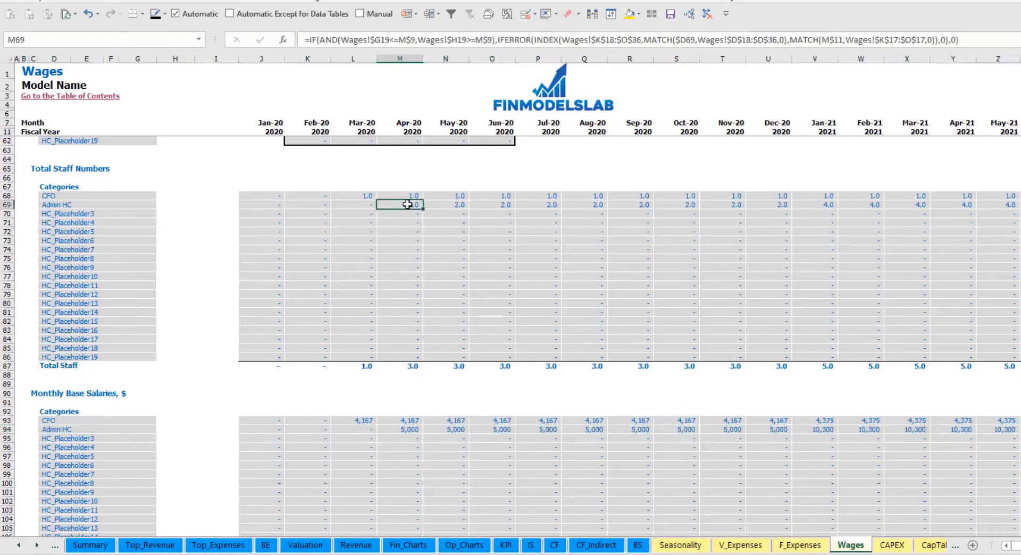
pyautogui.click(999, 205)
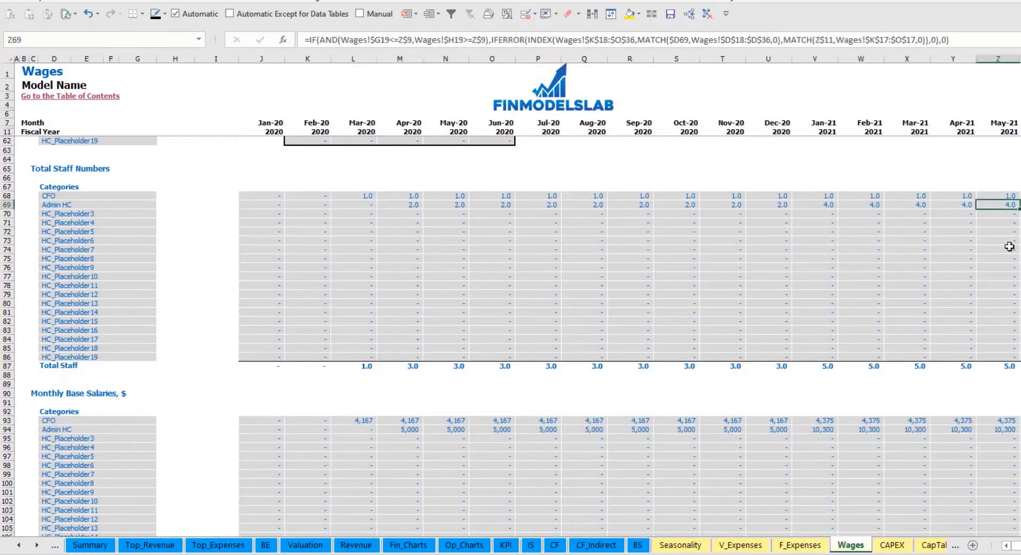
pyautogui.click(1005, 430)
pyautogui.scroll(-10, 472, 447)
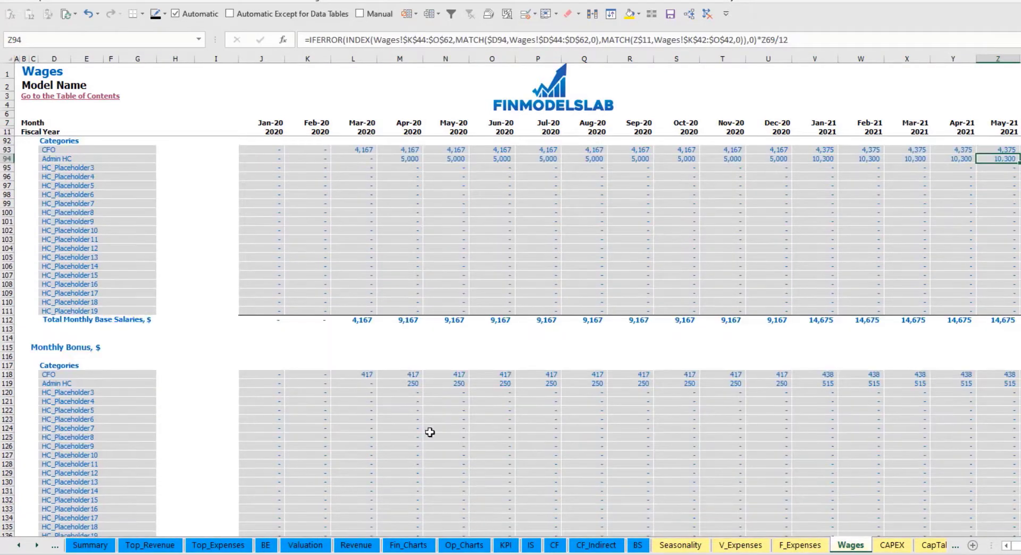
pyautogui.scroll(-10, 628, 390)
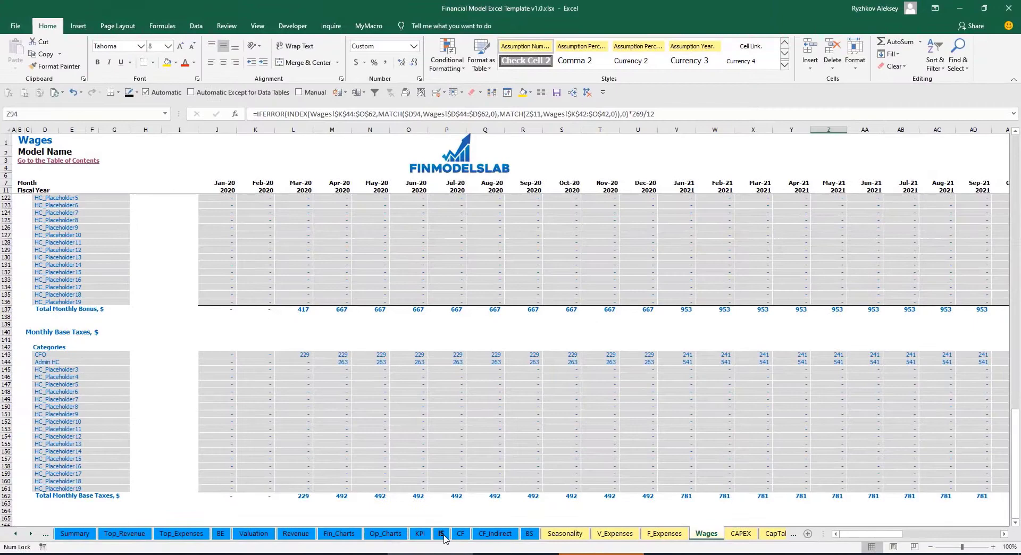
# Expand the Salary and Wages rows of the Income Statement sheet and examine the listed staff positions
pyautogui.click(443, 534)
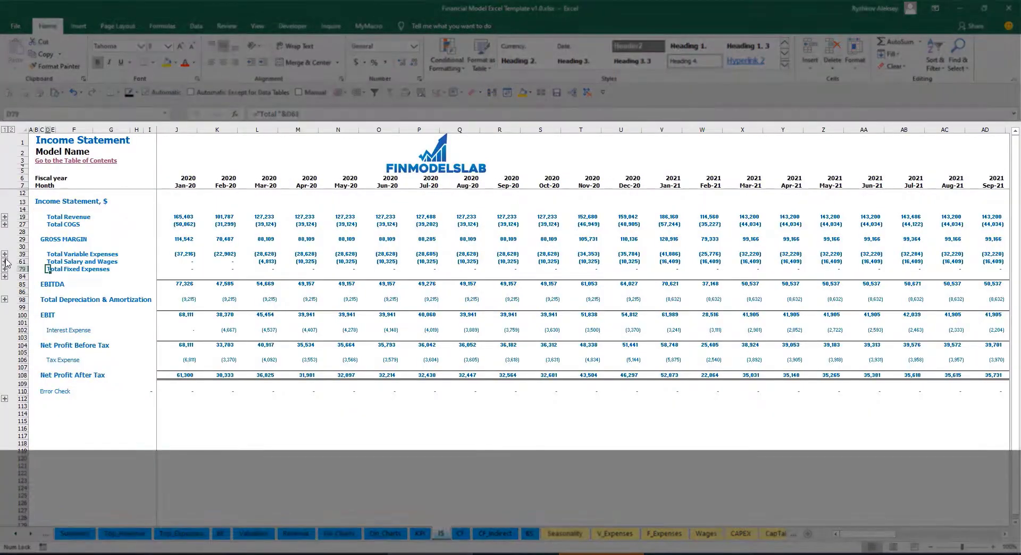
pyautogui.click(5, 262)
pyautogui.click(160, 274)
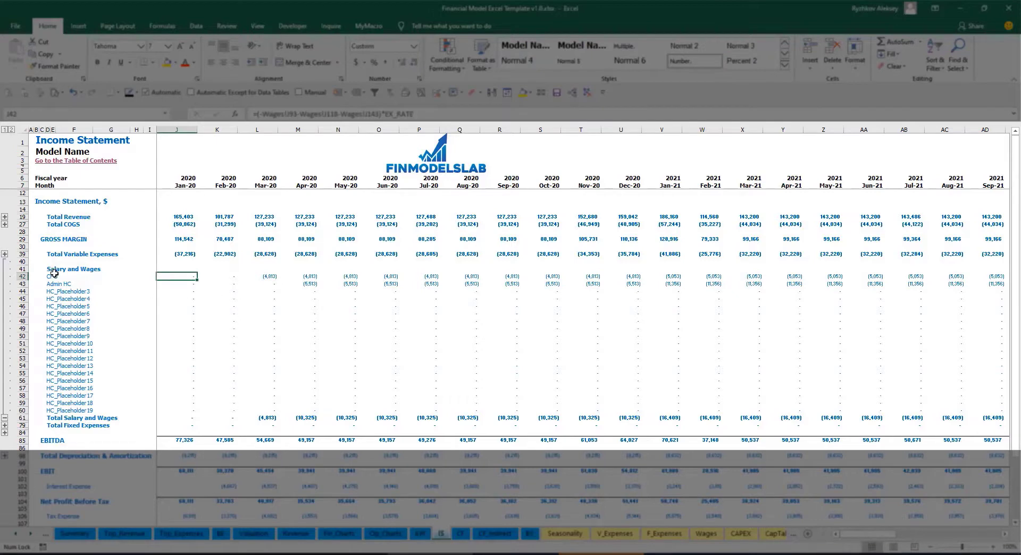
pyautogui.moveTo(54, 274); pyautogui.dragTo(56, 379)
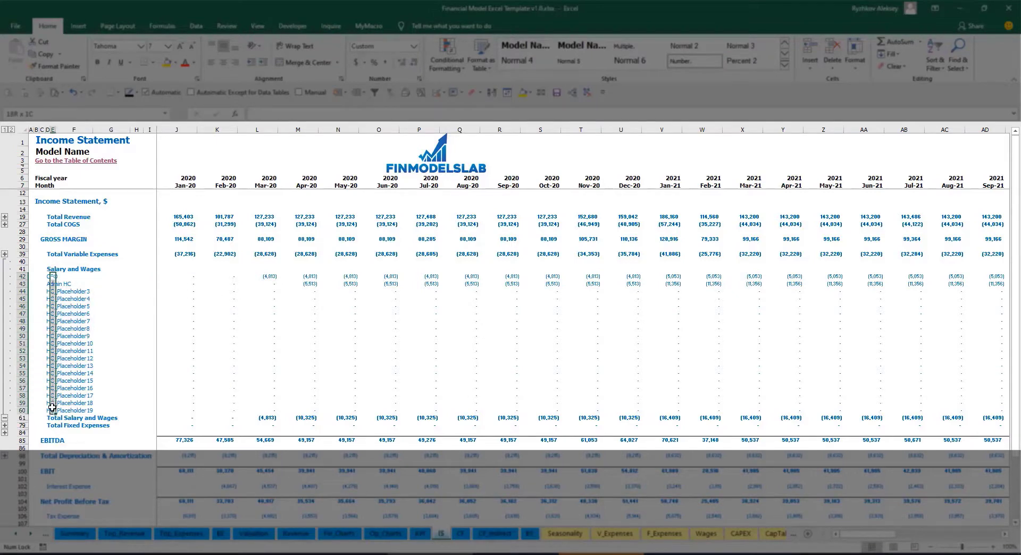
pyautogui.click(91, 282)
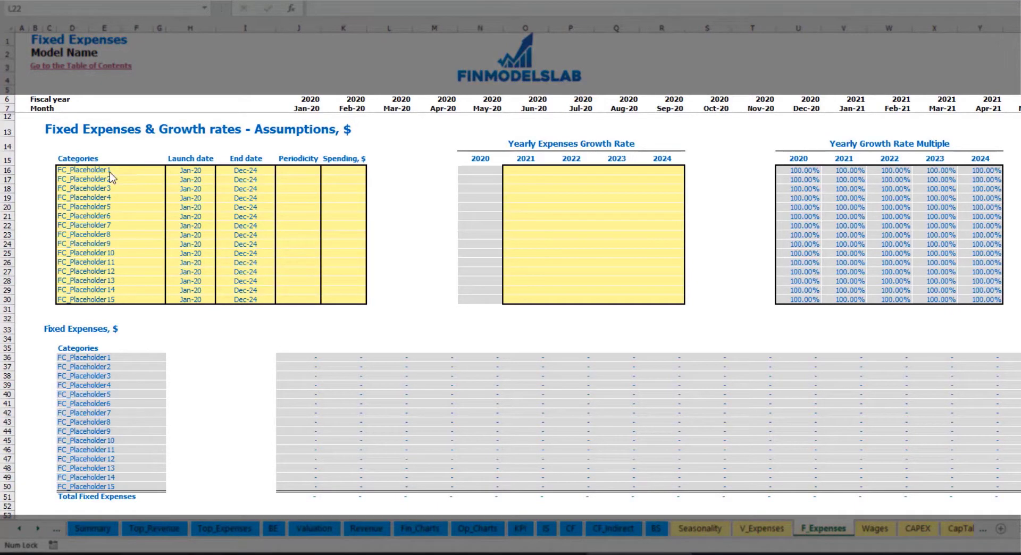
# Name the first fixed expense category Utilities and set its launch date to Mar-20
pyautogui.click(113, 170)
pyautogui.write('Utilities')
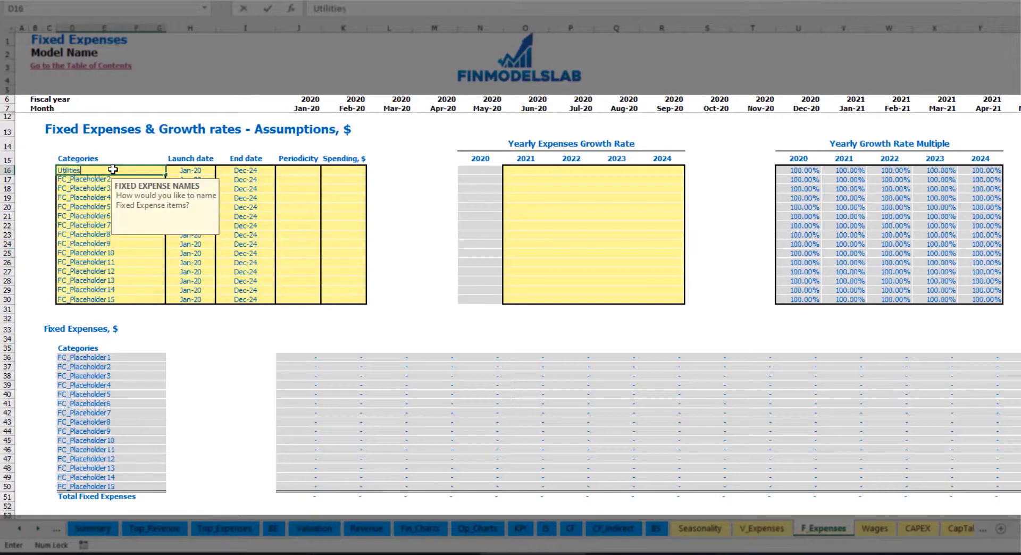
pyautogui.press('Return')
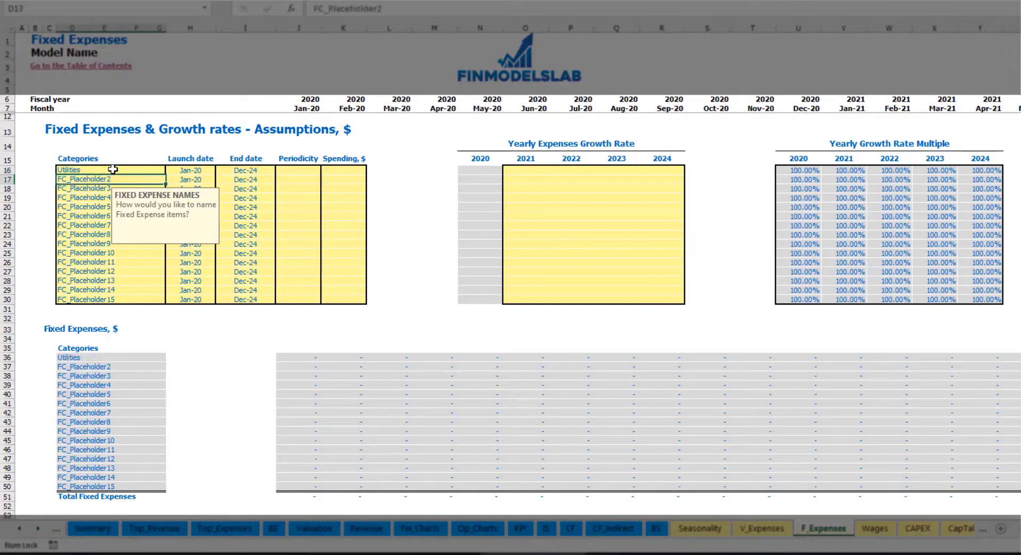
pyautogui.click(196, 170)
pyautogui.click(220, 170)
pyautogui.click(186, 198)
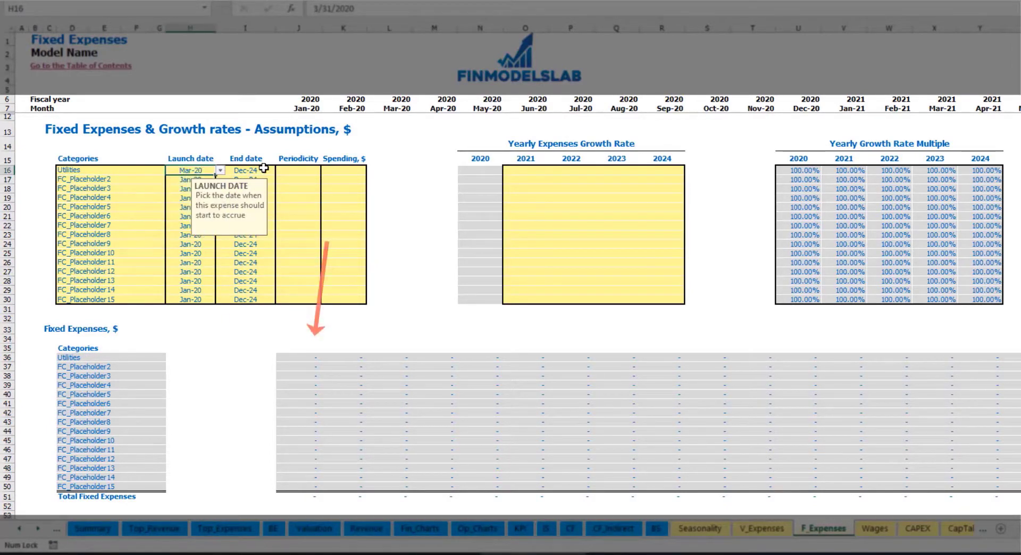
# Check the end date of Utilities against the full span of the monthly timeline in the sheet's header
pyautogui.click(263, 170)
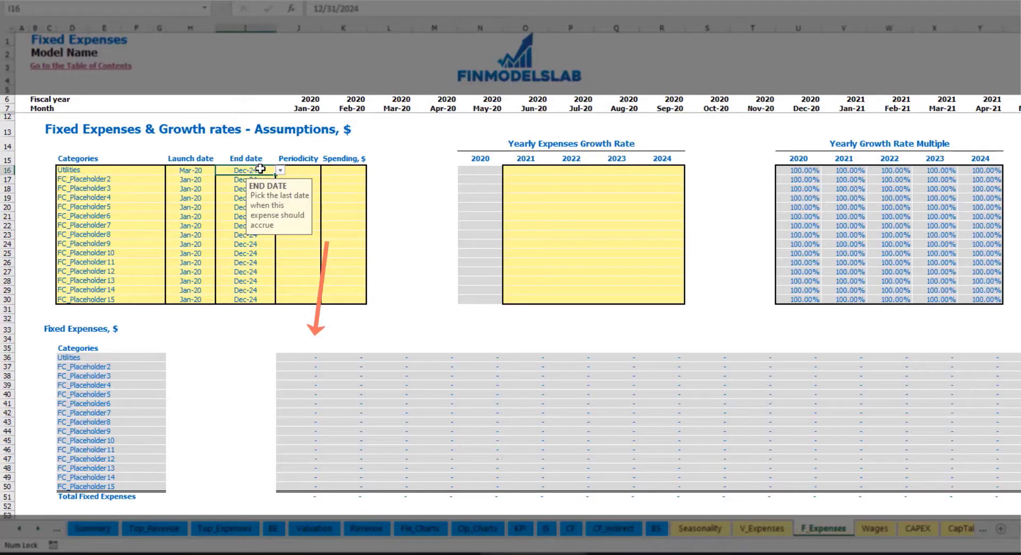
pyautogui.click(306, 111)
pyautogui.hotkey('ctrl', 'Right')
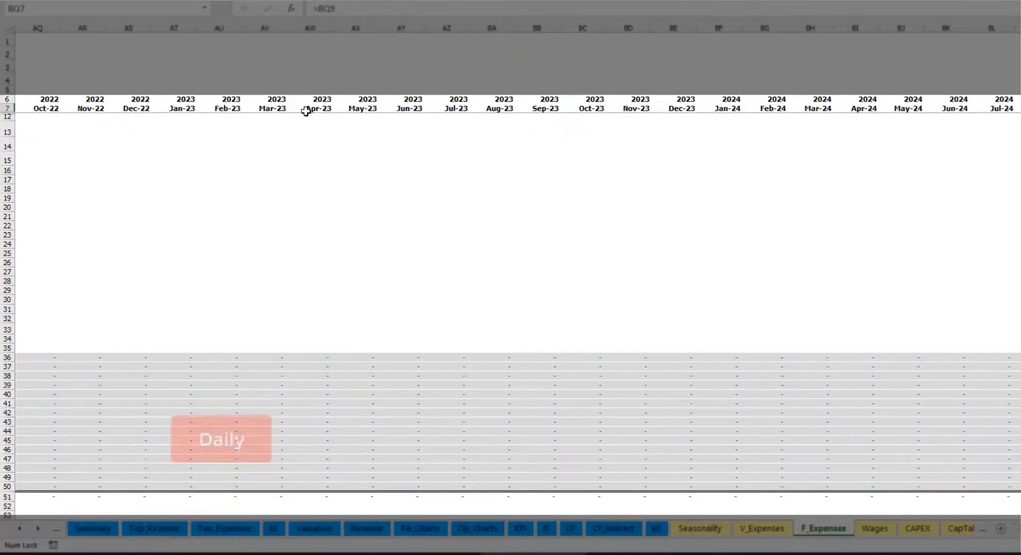
pyautogui.hotkey('ctrl', 'Left')
pyautogui.press('Left')
pyautogui.press('Left')
pyautogui.press('Left')
pyautogui.press('Left')
pyautogui.press('Left')
pyautogui.press('Left')
pyautogui.press('Left')
pyautogui.press('Left')
pyautogui.press('Left')
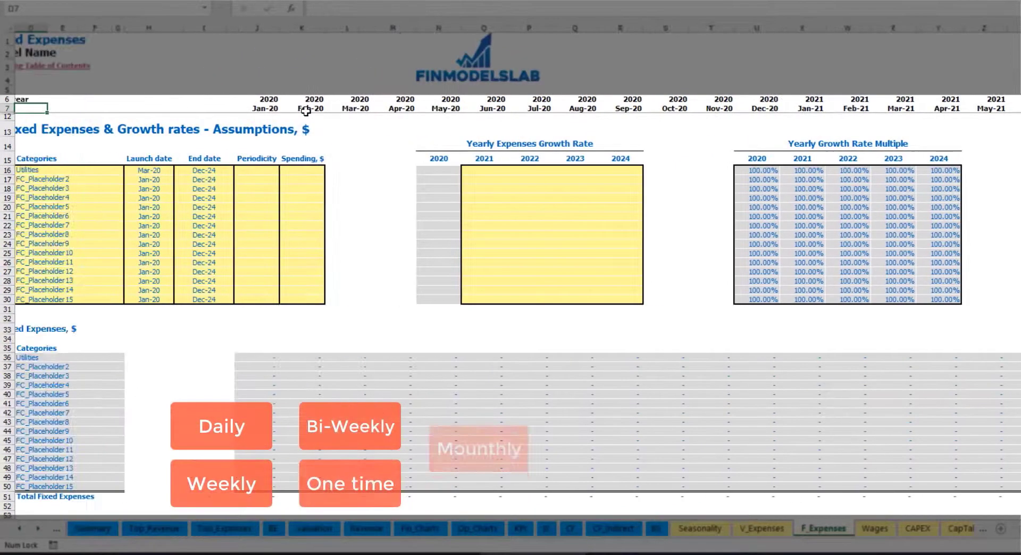
# Set the periodicity of the Utilities expense to Daily and go to its spending amount
pyautogui.click(286, 172)
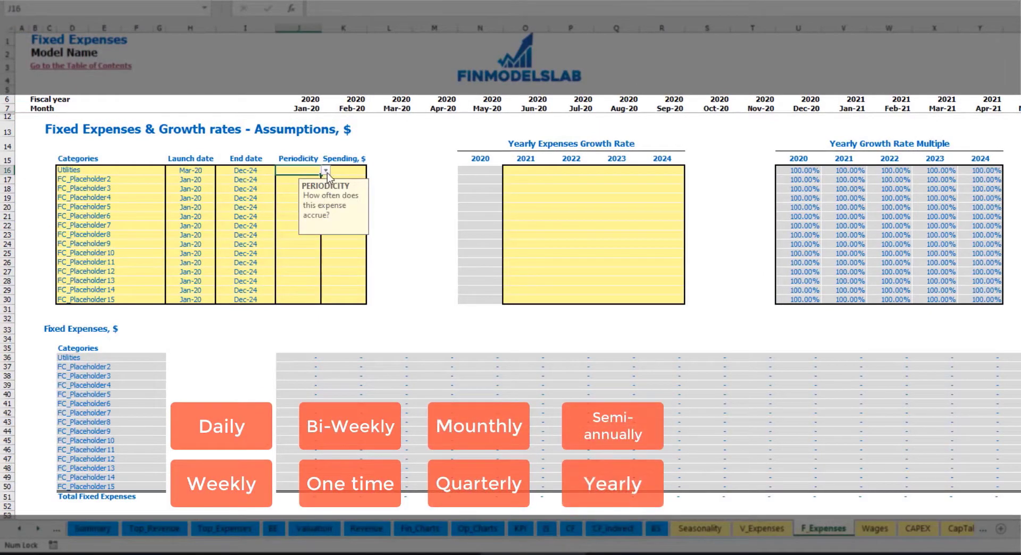
pyautogui.click(325, 170)
pyautogui.click(311, 188)
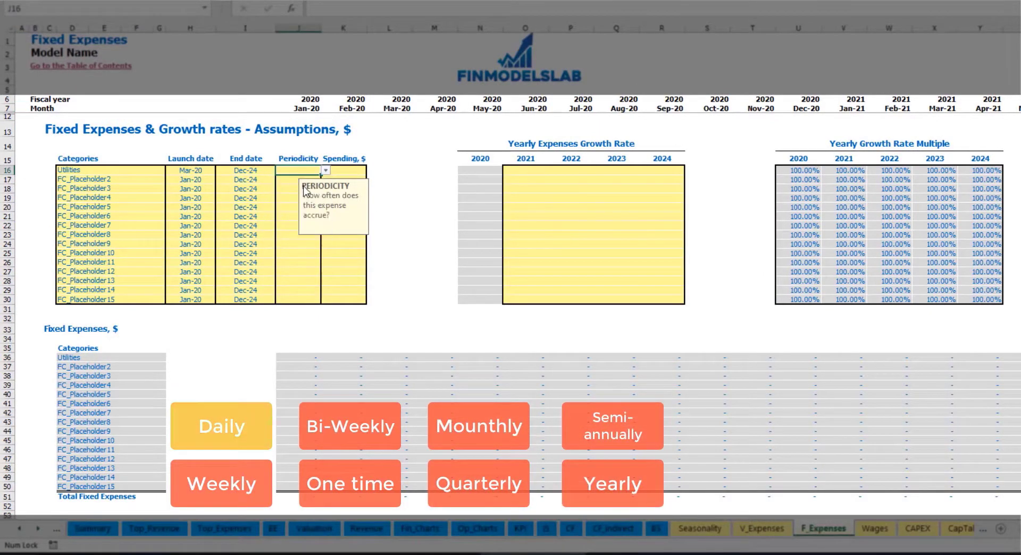
pyautogui.press('Right')
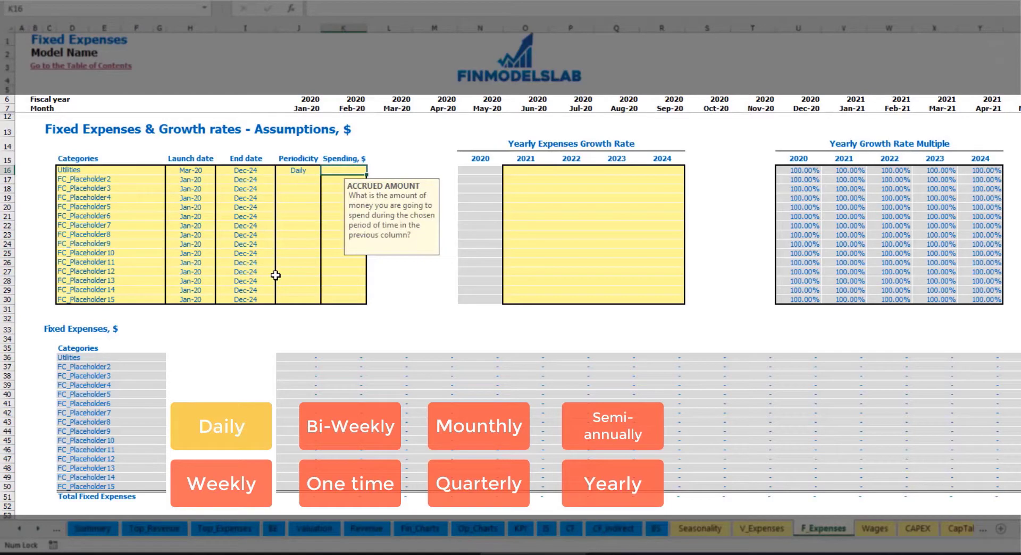
# Set the daily spending of the Utilities expense to 50
pyautogui.write('5')
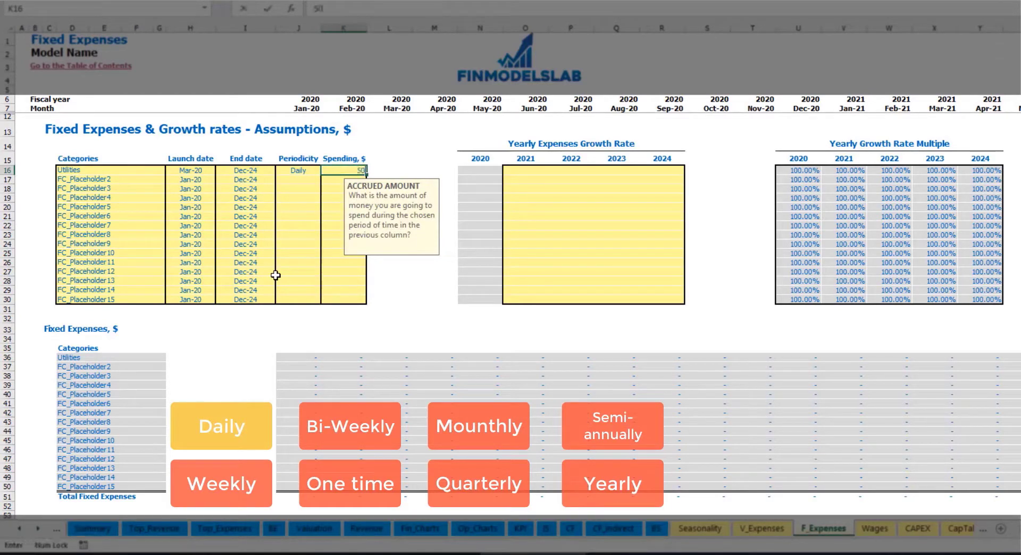
pyautogui.write('0')
pyautogui.press('Return')
# Compare the calculated Utilities expenses for March, April and May 2020 against the months in the timeline header
pyautogui.click(396, 360)
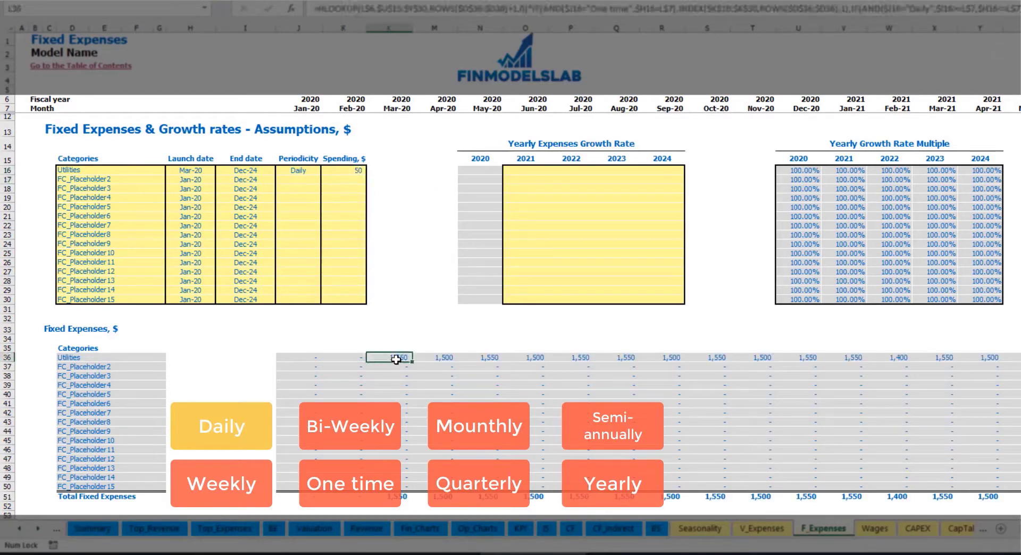
pyautogui.click(446, 358)
pyautogui.click(495, 359)
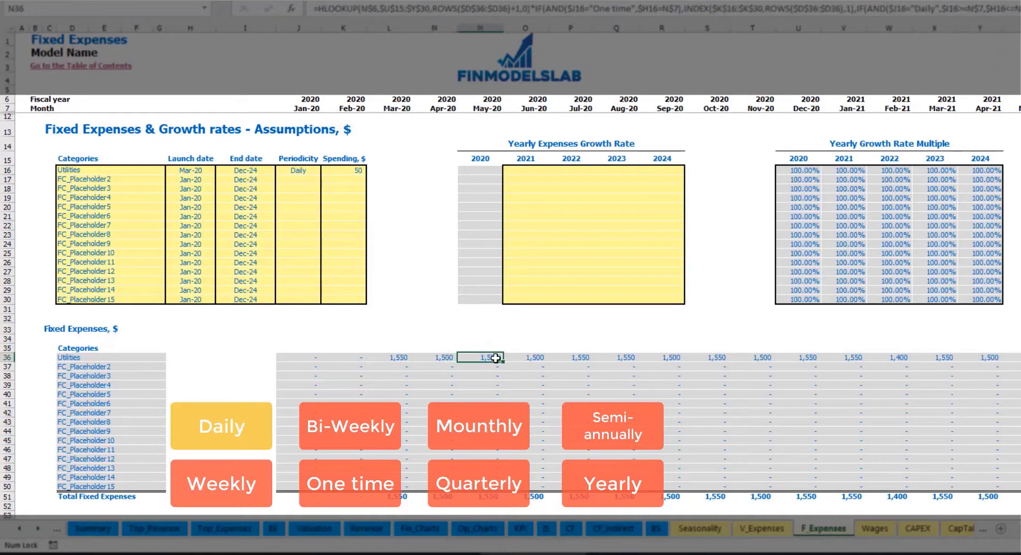
pyautogui.click(401, 358)
pyautogui.click(426, 359)
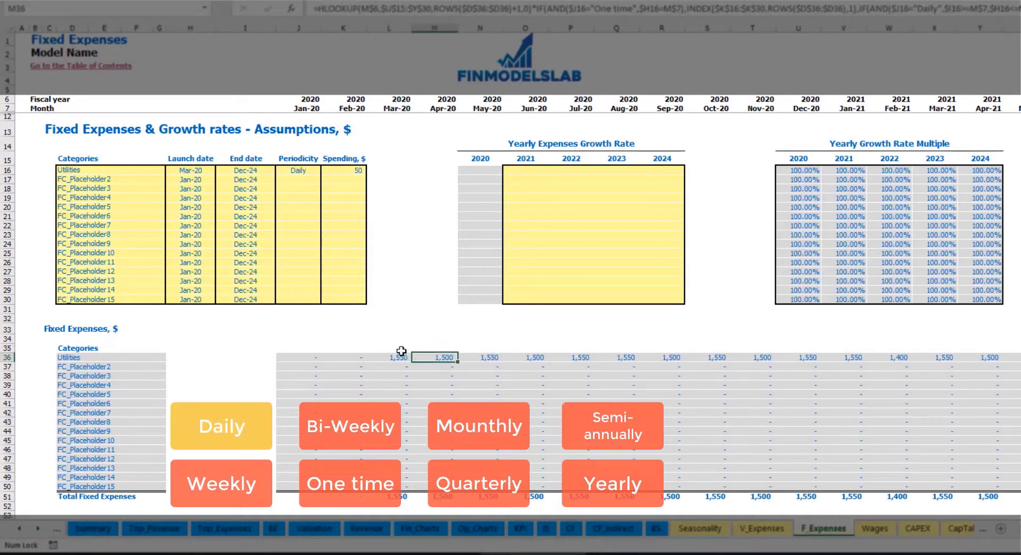
pyautogui.click(392, 106)
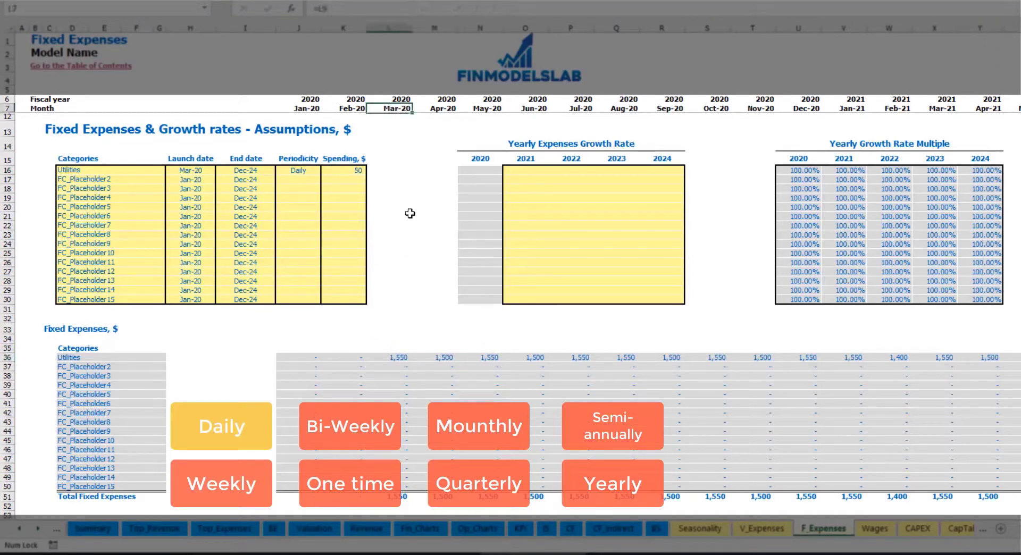
pyautogui.click(402, 357)
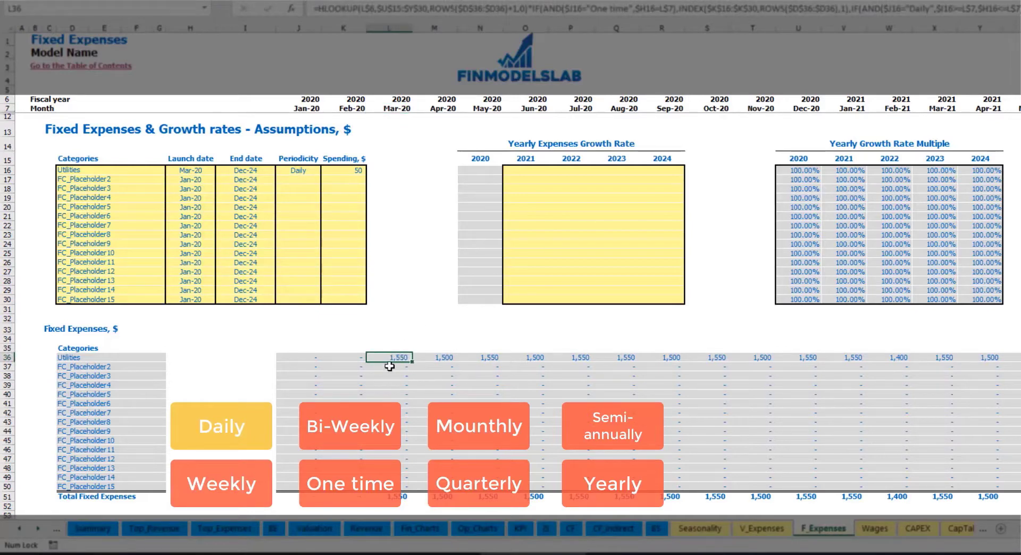
pyautogui.click(444, 358)
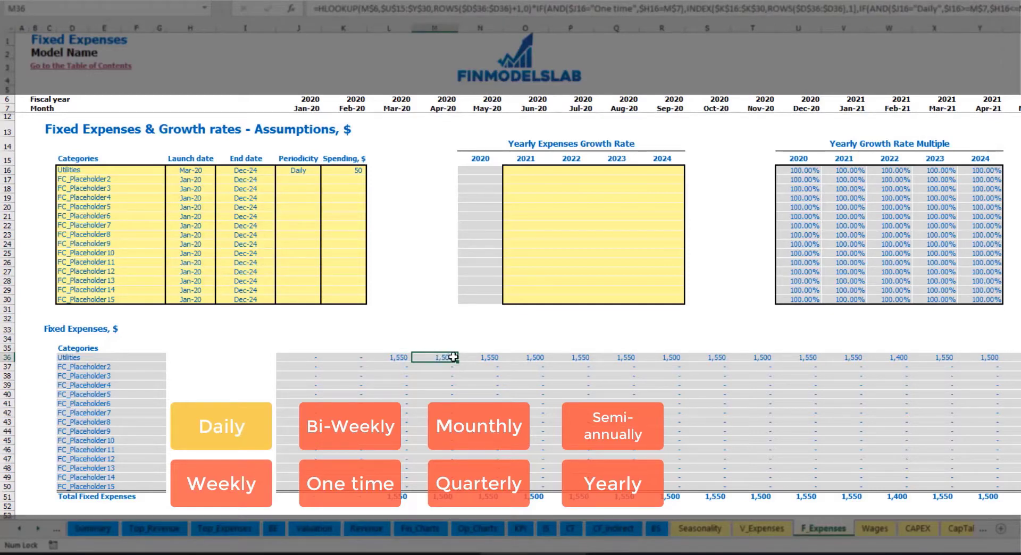
# Enter a 5% yearly growth rate for Utilities in 2021 and copy it across 2022 to 2024
pyautogui.click(532, 172)
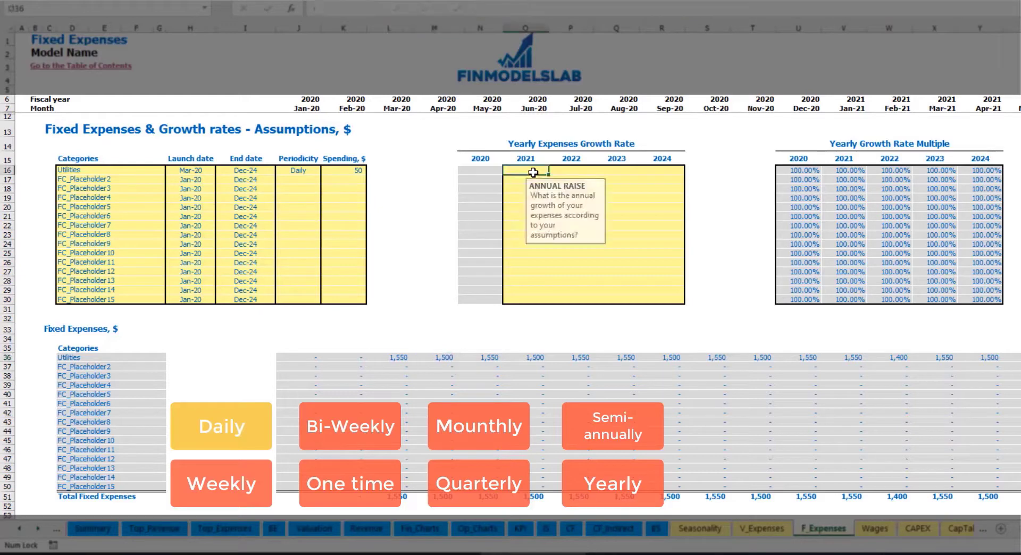
pyautogui.write('5')
pyautogui.press('Return')
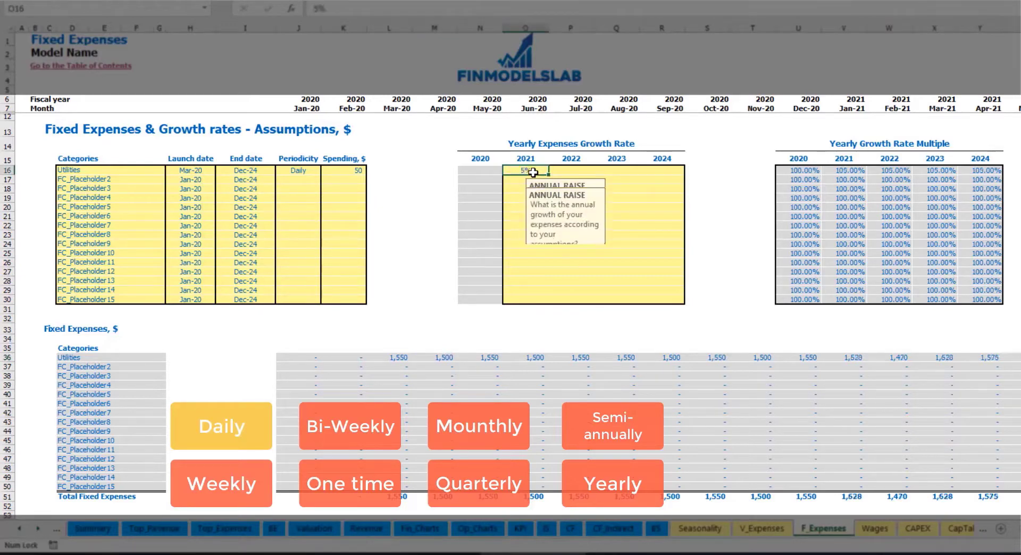
pyautogui.press('Up')
pyautogui.hotkey('ctrl', 'c')
pyautogui.press('Right')
pyautogui.hotkey('shift', 'Right')
pyautogui.hotkey('shift', 'Right')
pyautogui.hotkey('ctrl', 'v')
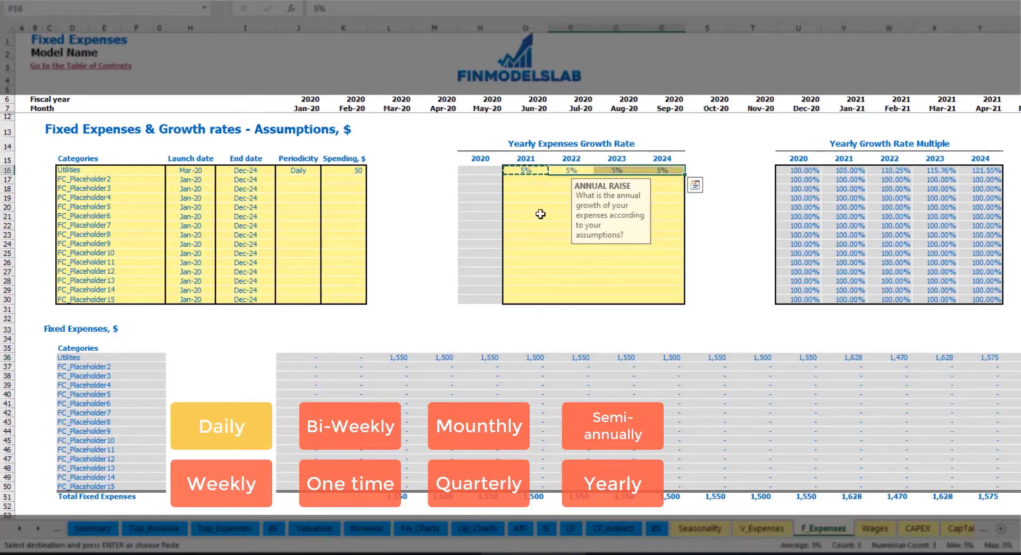
pyautogui.moveTo(531, 171); pyautogui.dragTo(653, 170)
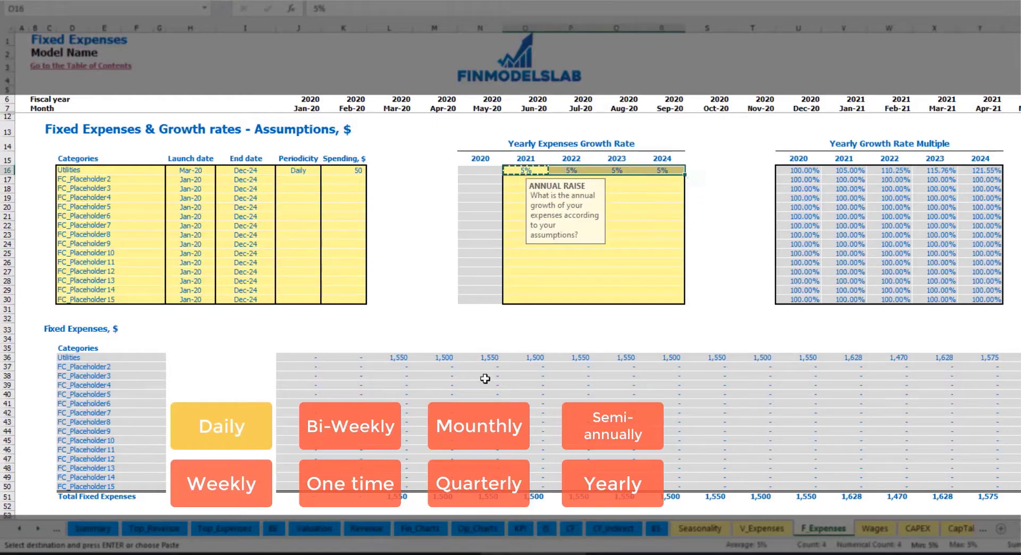
pyautogui.moveTo(1016, 528); pyautogui.dragTo(946, 514)
pyautogui.press('Escape')
# Name the second fixed expense category Advertising
pyautogui.click(121, 178)
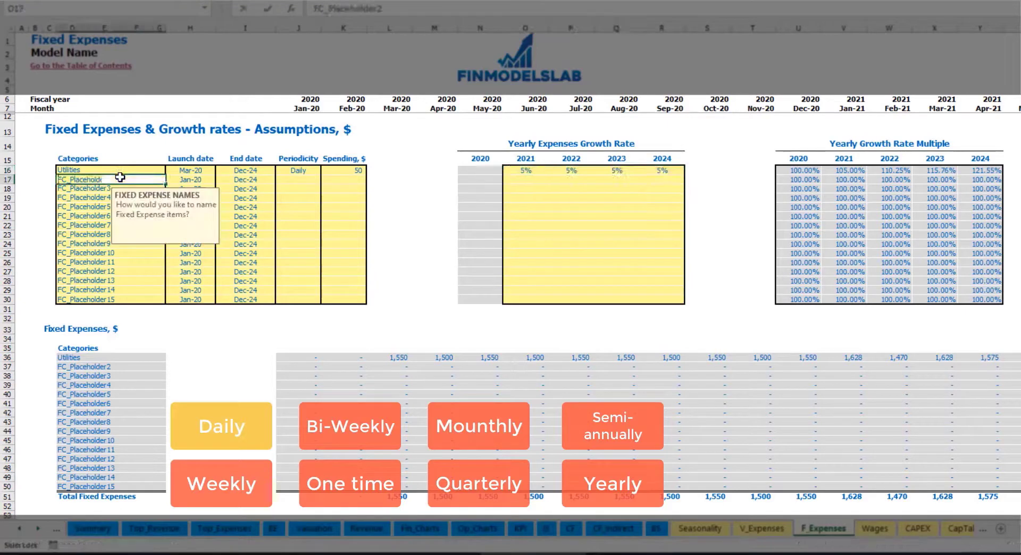
pyautogui.write('Advertising')
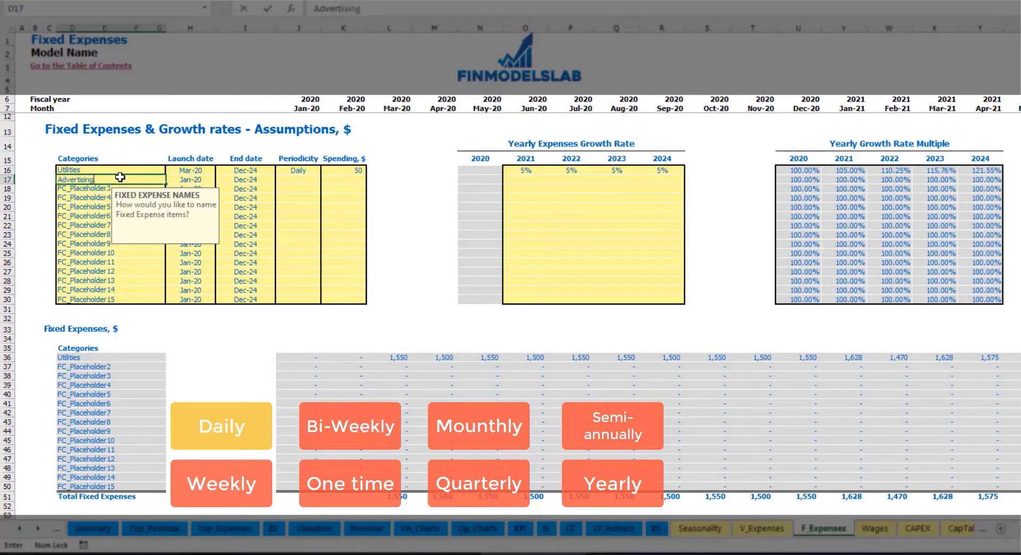
pyautogui.press('Return')
# Set the launch date of the Advertising expense to Mar-20 and its end date to Aug-24
pyautogui.click(193, 179)
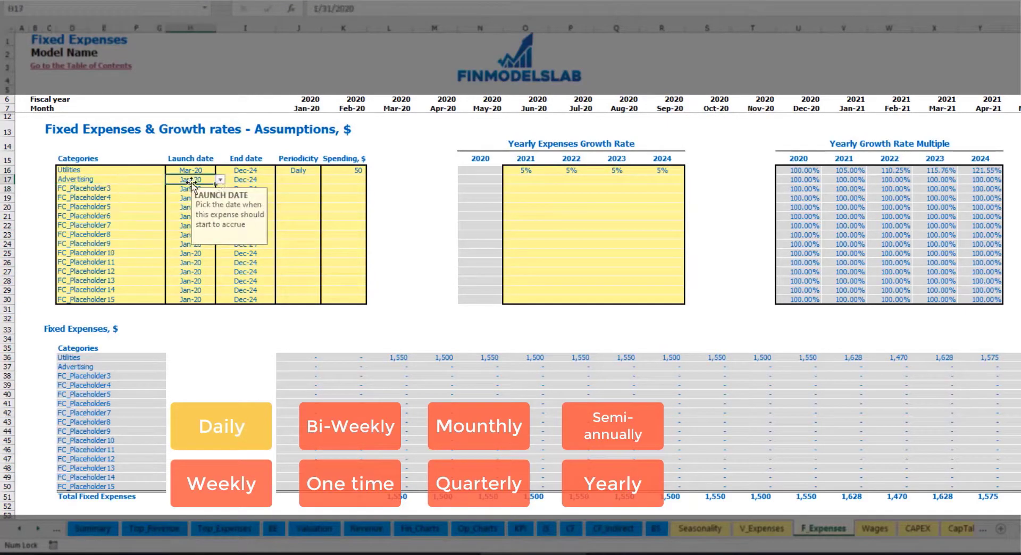
pyautogui.click(220, 180)
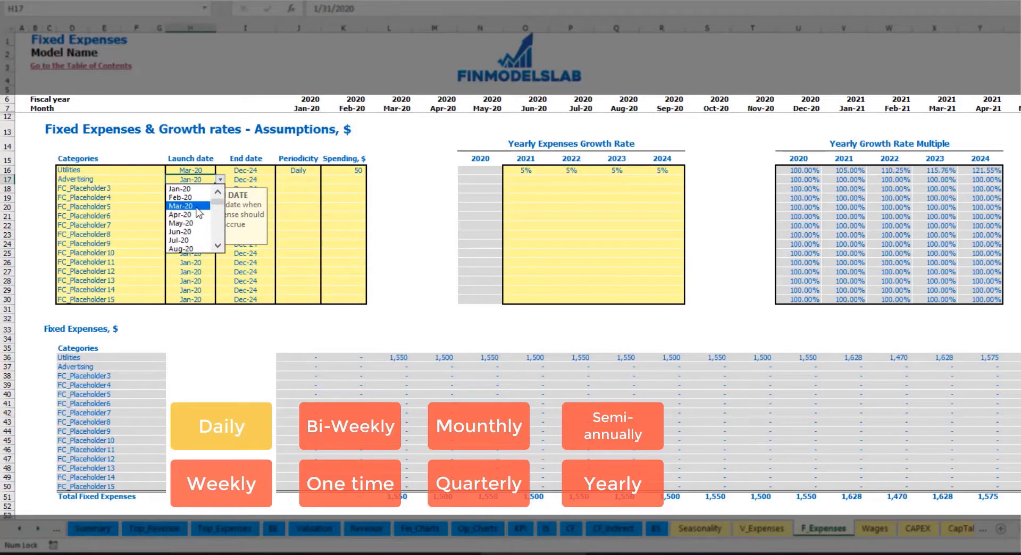
pyautogui.click(189, 201)
pyautogui.click(258, 180)
pyautogui.click(280, 180)
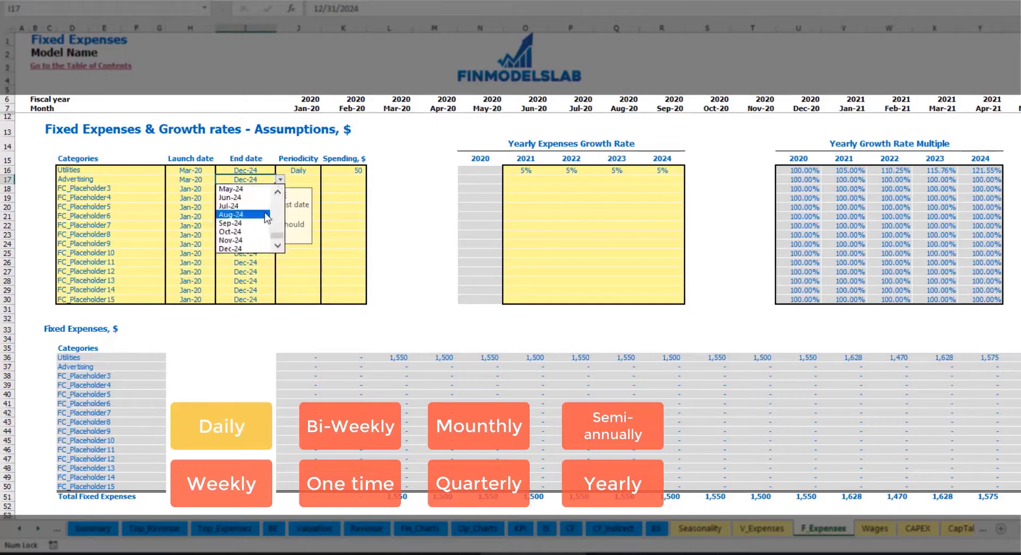
pyautogui.click(247, 215)
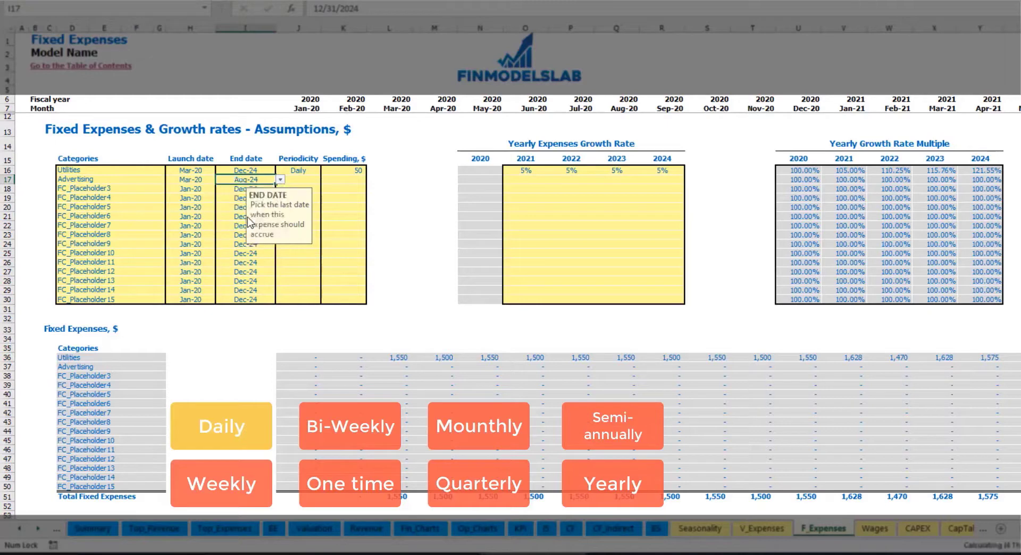
# Set the periodicity of the Advertising expense to Weekly and its spending to 100
pyautogui.click(298, 179)
pyautogui.click(326, 179)
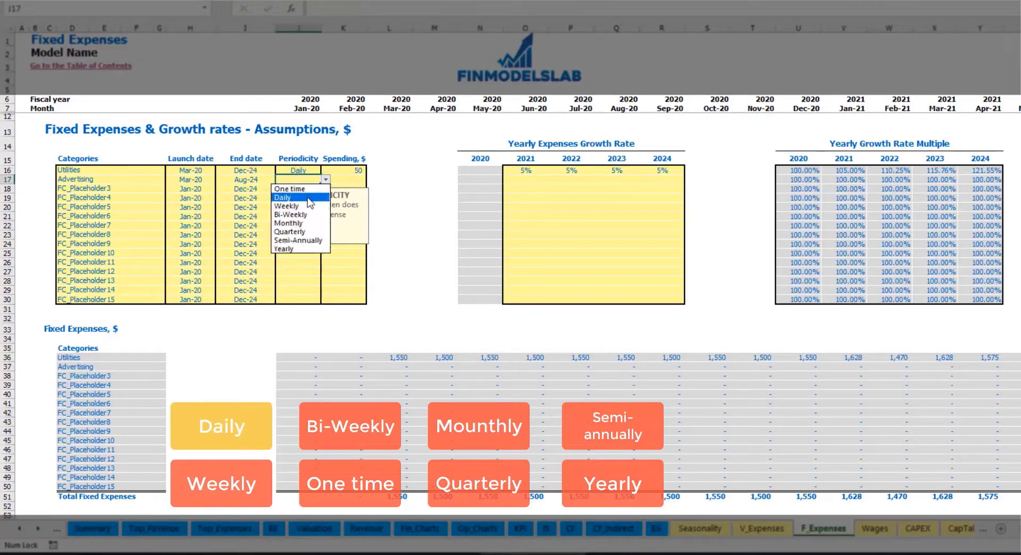
pyautogui.click(298, 206)
pyautogui.click(340, 181)
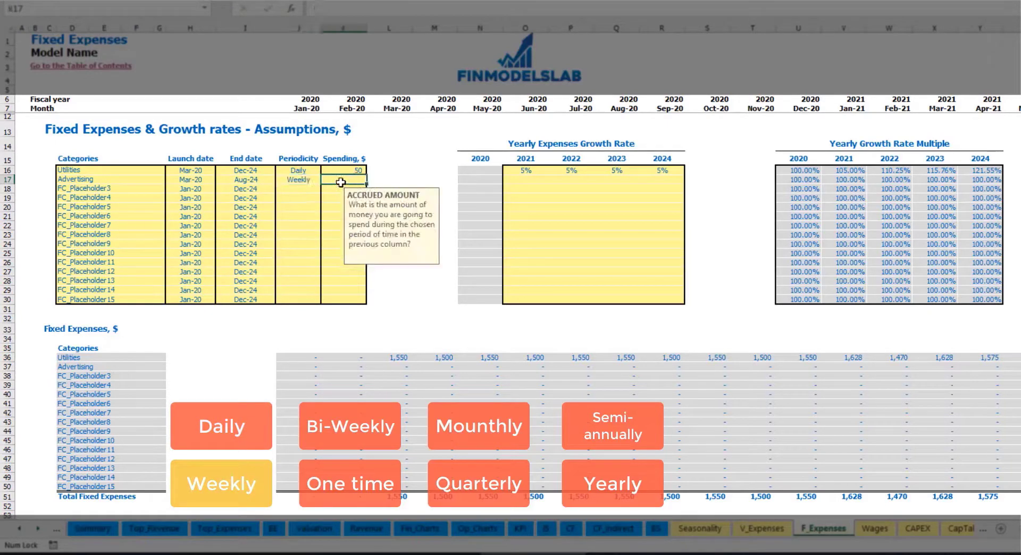
pyautogui.write('100')
pyautogui.press('Return')
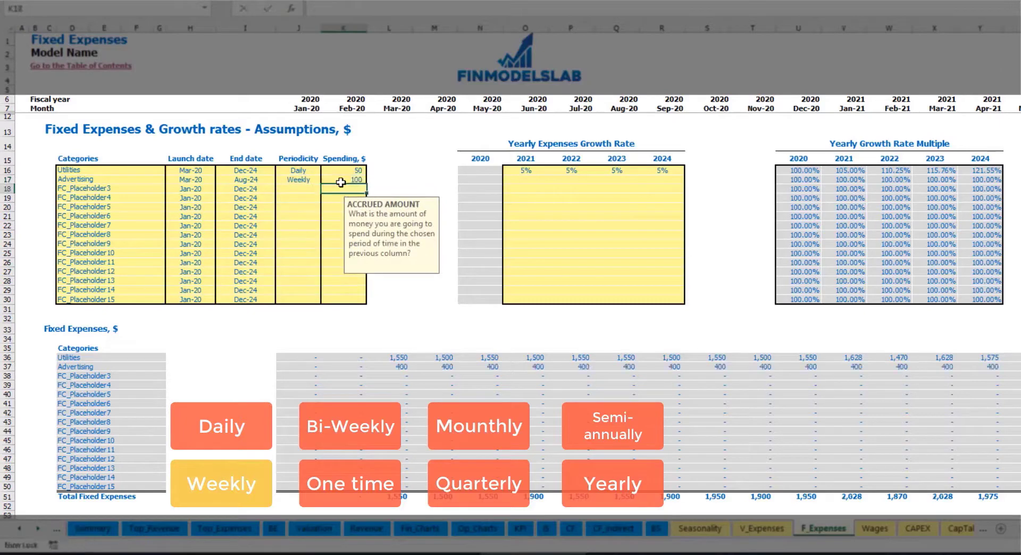
# Check the monthly Advertising amounts along the timeline from the launch month through to the end date
pyautogui.click(403, 367)
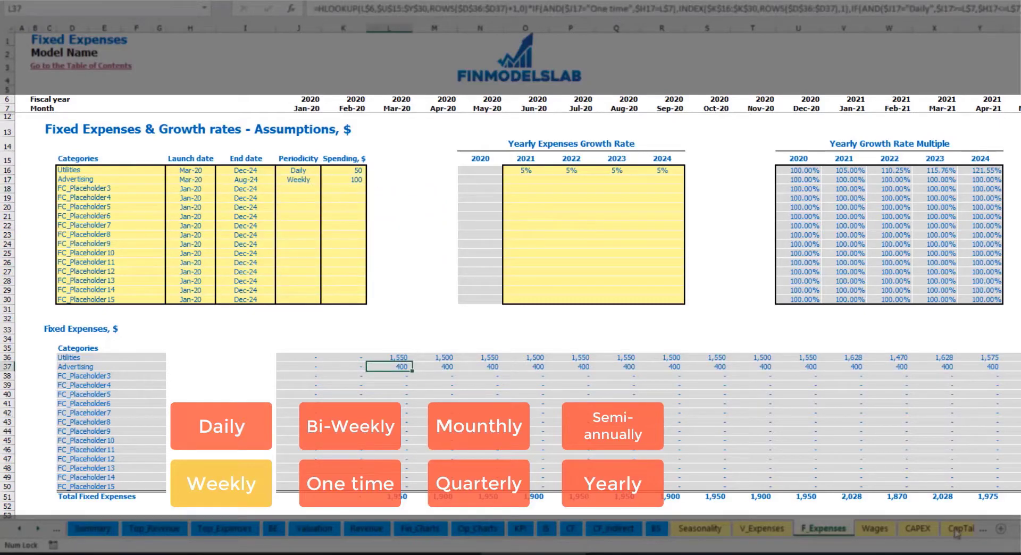
pyautogui.hscroll(10, 510, 239)
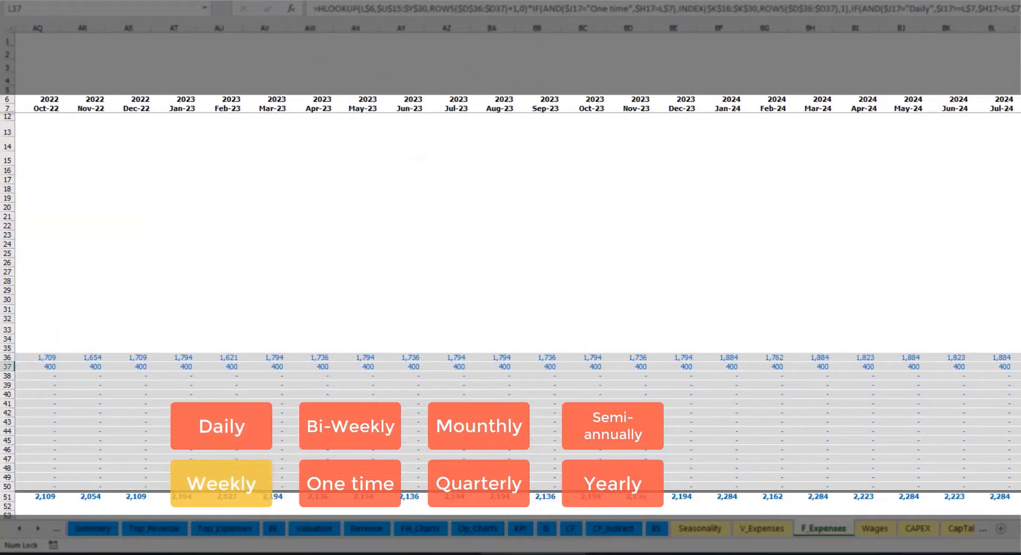
pyautogui.click(1018, 27)
pyautogui.click(1017, 366)
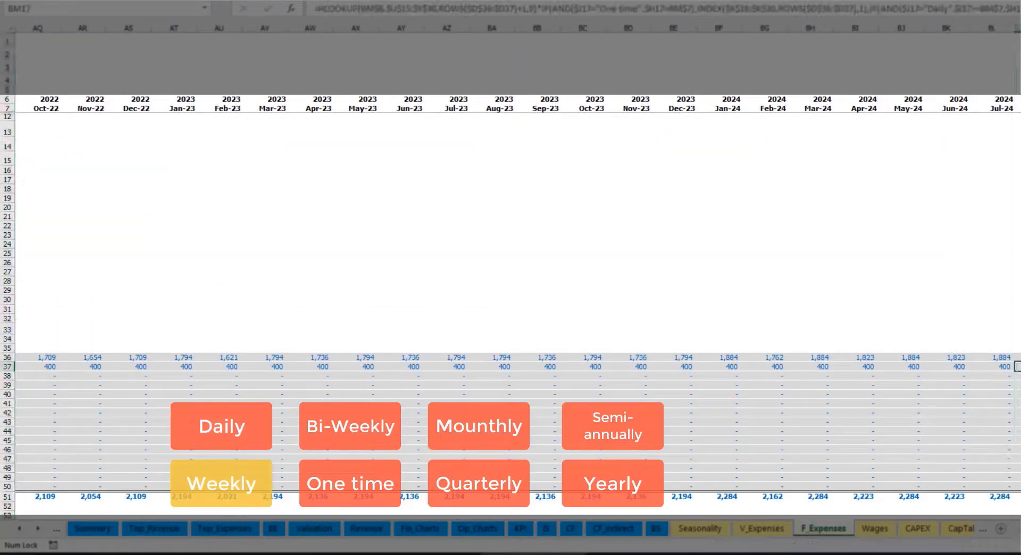
pyautogui.hscroll(-10, 510, 239)
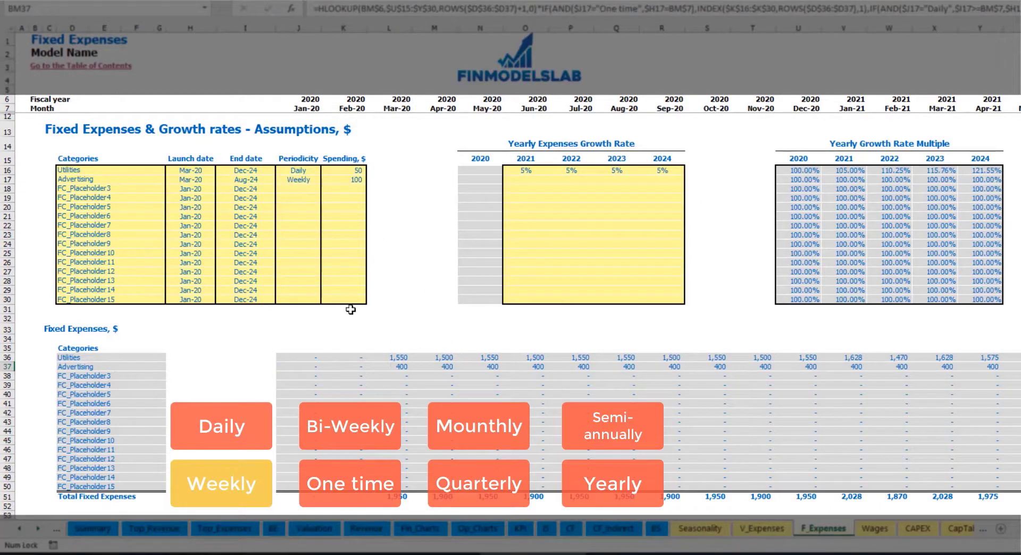
# Change the periodicity of the Advertising expense to Bi-Weekly and its spending to 500
pyautogui.click(305, 179)
pyautogui.click(325, 179)
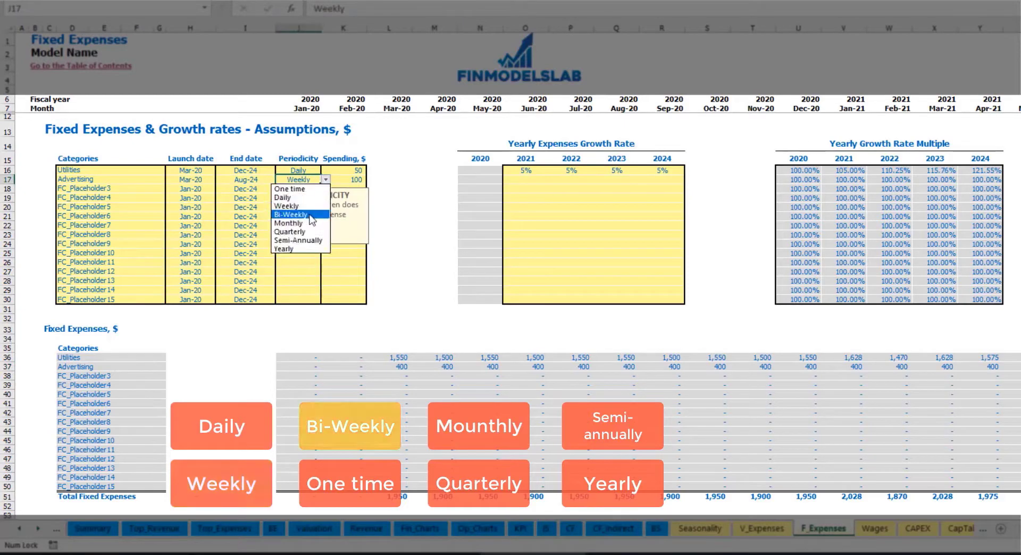
pyautogui.click(312, 215)
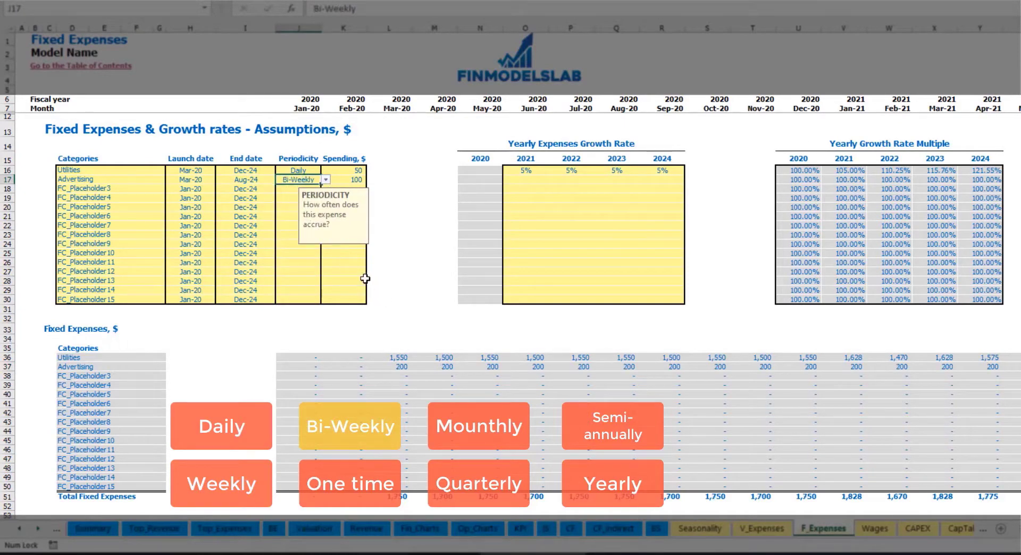
pyautogui.click(342, 179)
pyautogui.write('50')
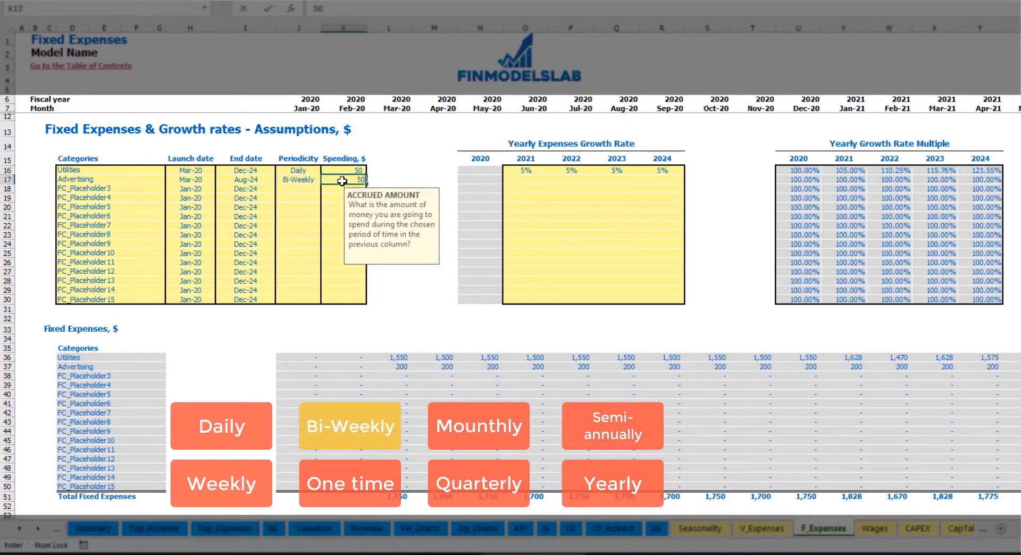
pyautogui.write('0')
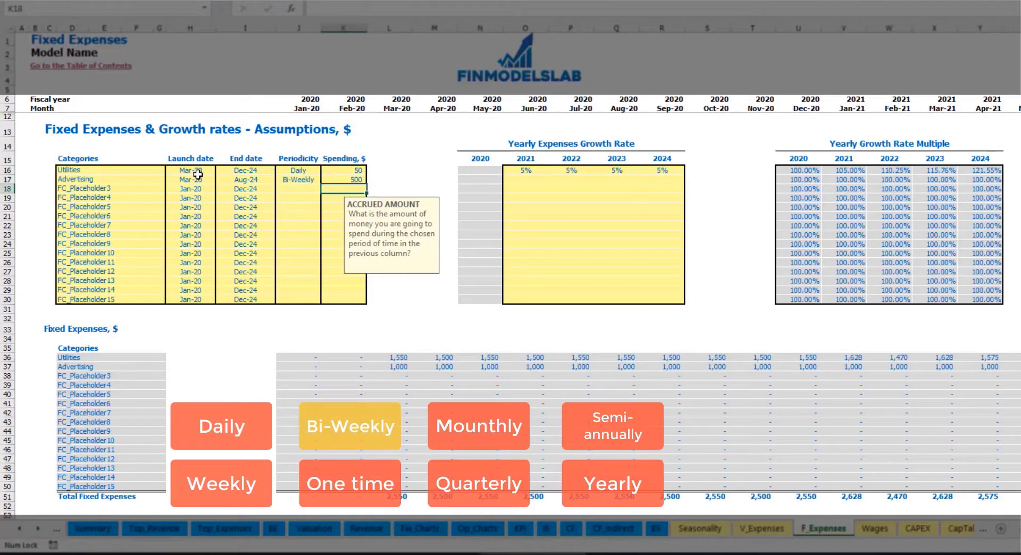
# Move the launch date of the Advertising expense to Jul-20
pyautogui.click(194, 174)
pyautogui.click(202, 180)
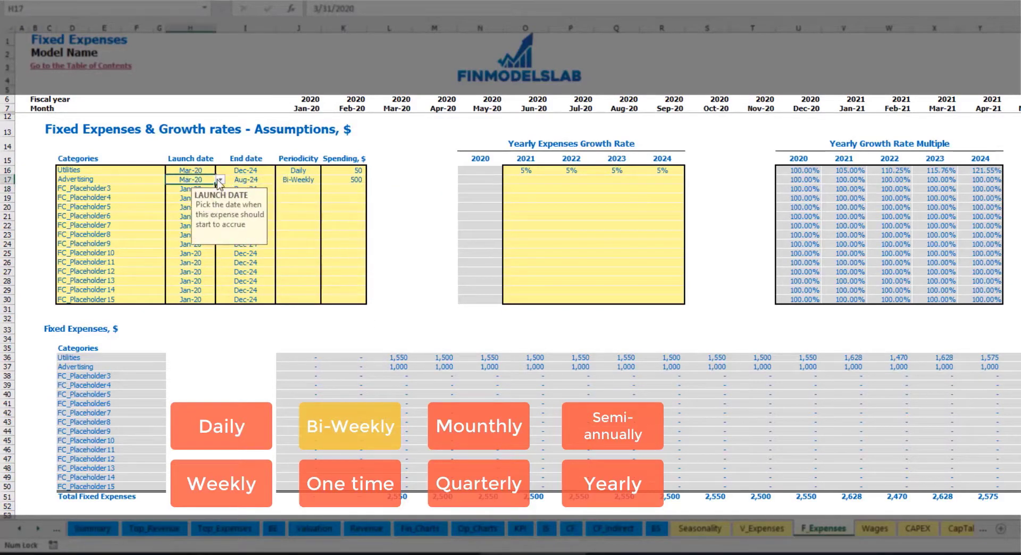
pyautogui.click(220, 180)
pyautogui.click(206, 223)
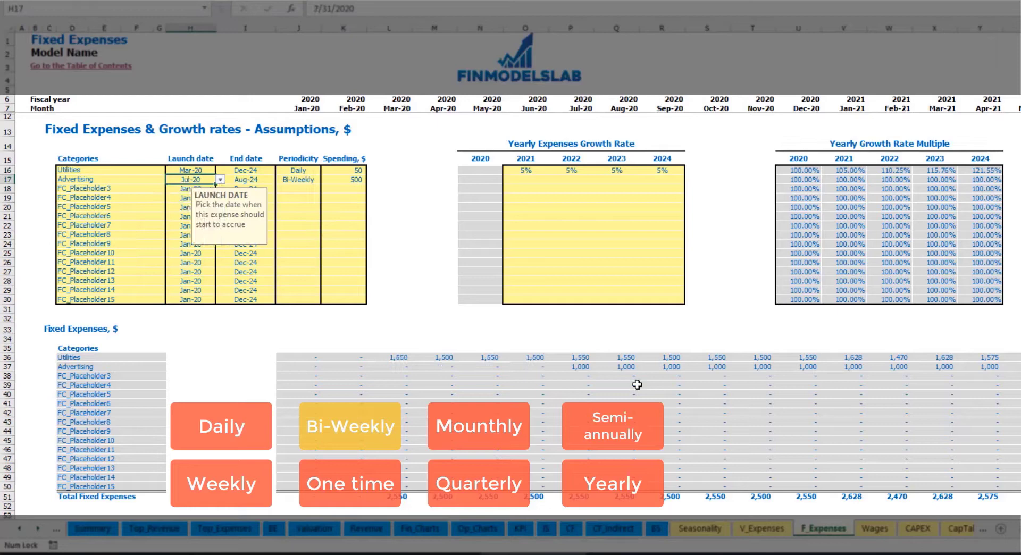
# Examine the monthly Advertising amounts cell by cell along the timeline, starting from and returning to Jul-20
pyautogui.click(580, 367)
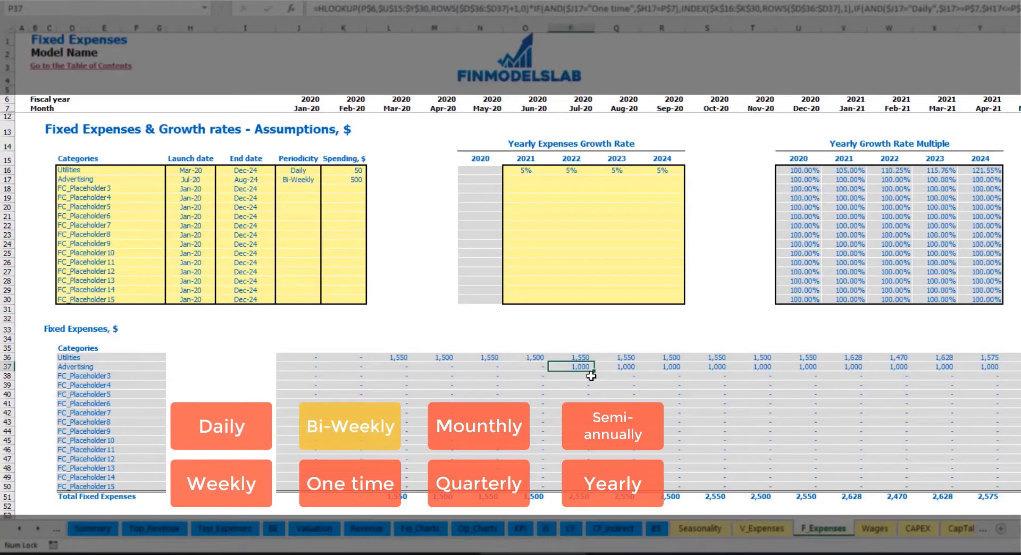
pyautogui.press('Right')
pyautogui.press('Right')
pyautogui.press('Right')
pyautogui.press('Right')
pyautogui.press('Right')
pyautogui.press('Right')
pyautogui.press('Right')
pyautogui.press('Right')
pyautogui.press('Right')
pyautogui.press('Right')
pyautogui.press('Right')
pyautogui.press('Right')
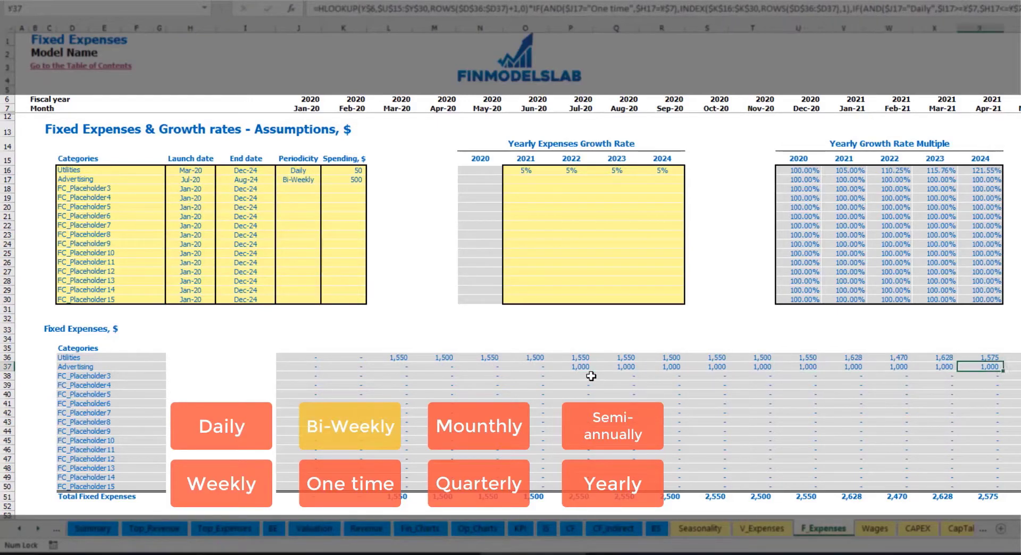
pyautogui.press('Left')
pyautogui.press('Left')
pyautogui.press('Left')
pyautogui.press('Left')
pyautogui.press('Left')
pyautogui.press('Left')
pyautogui.press('Left')
pyautogui.press('Left')
pyautogui.press('Left')
pyautogui.press('Left')
pyautogui.press('Left')
pyautogui.press('Left')
pyautogui.press('Left')
pyautogui.press('Left')
pyautogui.press('Left')
pyautogui.press('Left')
pyautogui.press('Left')
pyautogui.press('Left')
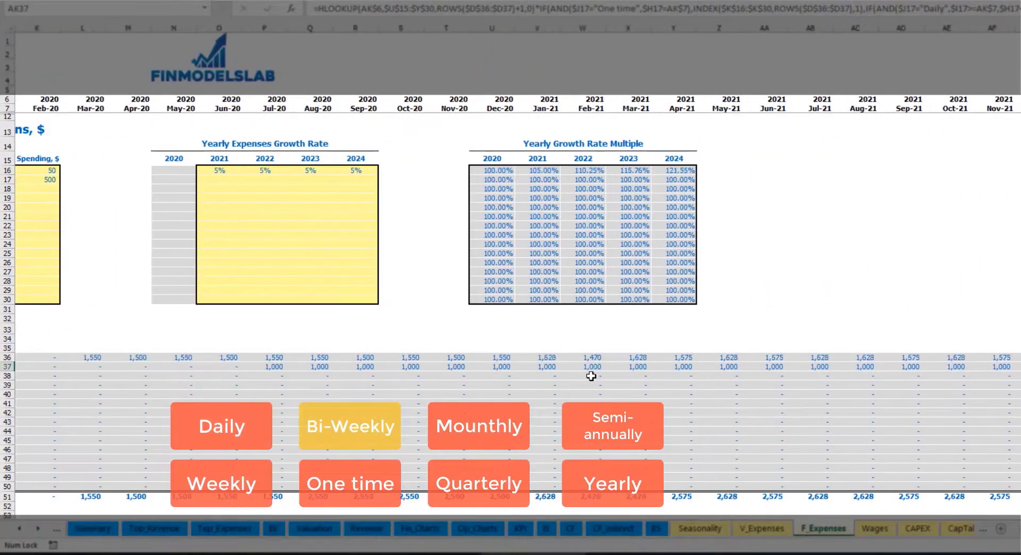
pyautogui.press('Left')
pyautogui.press('Left')
pyautogui.press('Left')
pyautogui.press('Left')
pyautogui.press('Left')
pyautogui.press('Left')
pyautogui.press('Left')
pyautogui.press('Left')
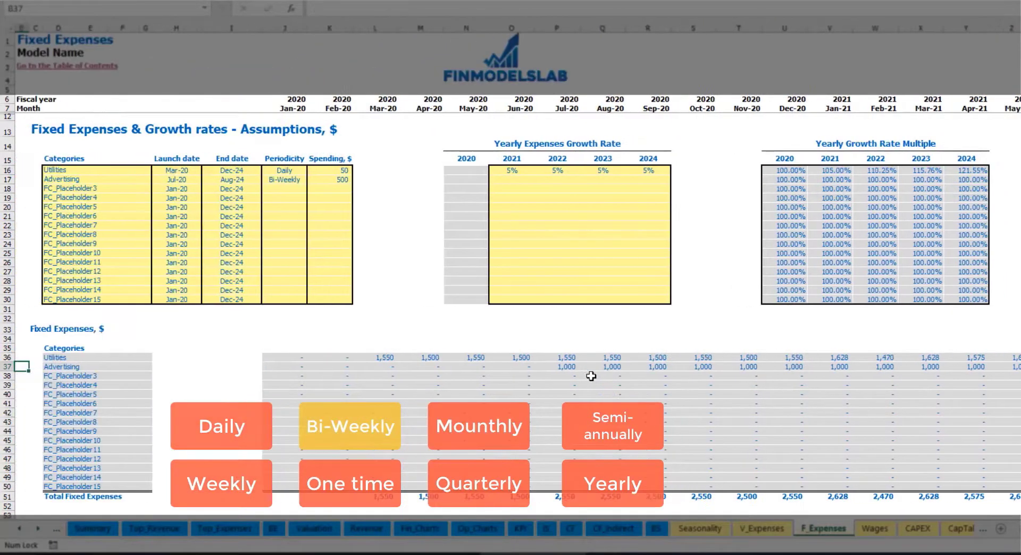
pyautogui.click(559, 369)
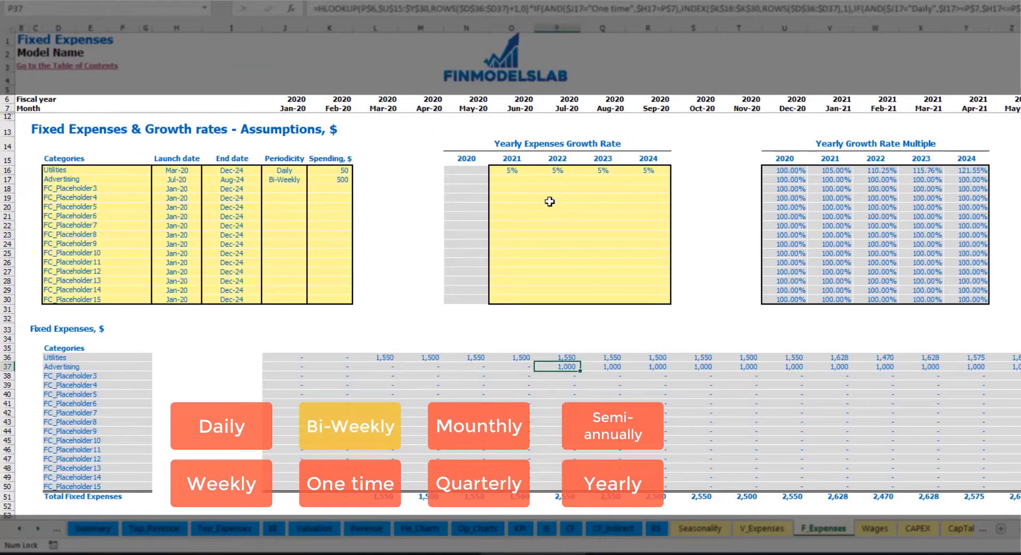
# Set the yearly growth rate of the Advertising expense to 3% for 2021 and copy it across 2022 to 2024
pyautogui.click(510, 181)
pyautogui.write('3%')
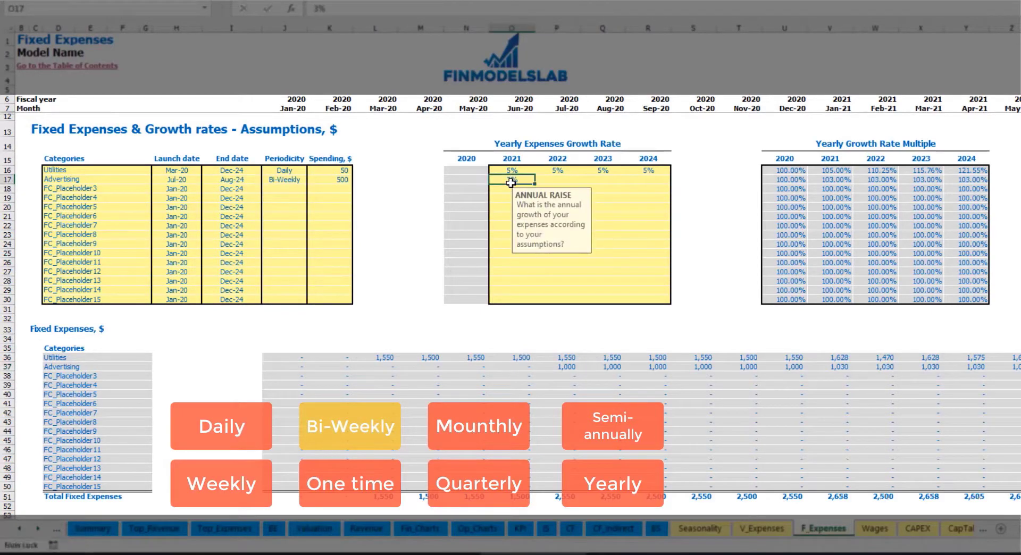
pyautogui.hotkey('ctrl', 'Return')
pyautogui.hotkey('ctrl', 'c')
pyautogui.press('Right')
pyautogui.hotkey('shift', 'Right')
pyautogui.hotkey('shift', 'Right')
pyautogui.hotkey('ctrl', 'v')
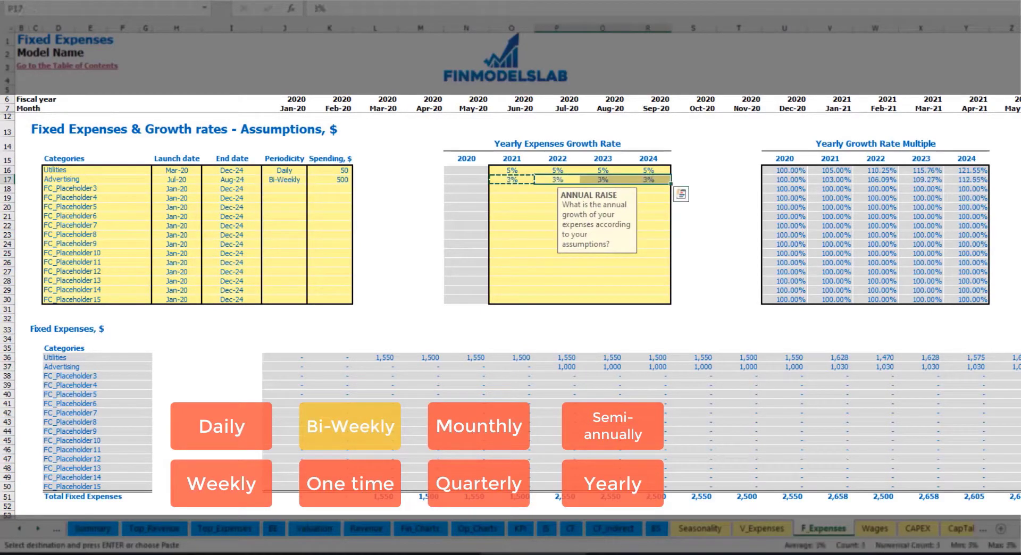
# Check the monthly Advertising amounts from Jan-21 through the following years against the expense's end date
pyautogui.click(1020, 376)
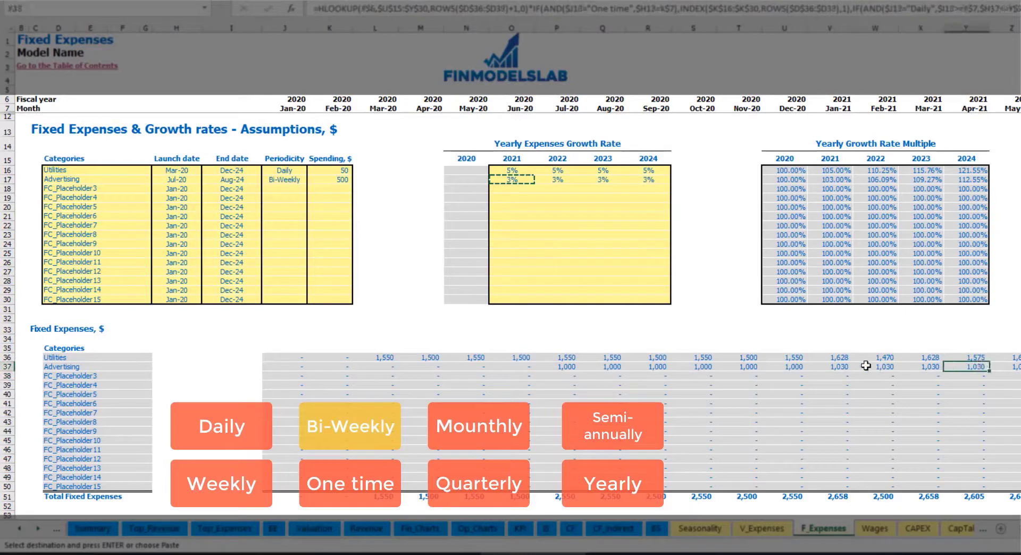
pyautogui.click(837, 367)
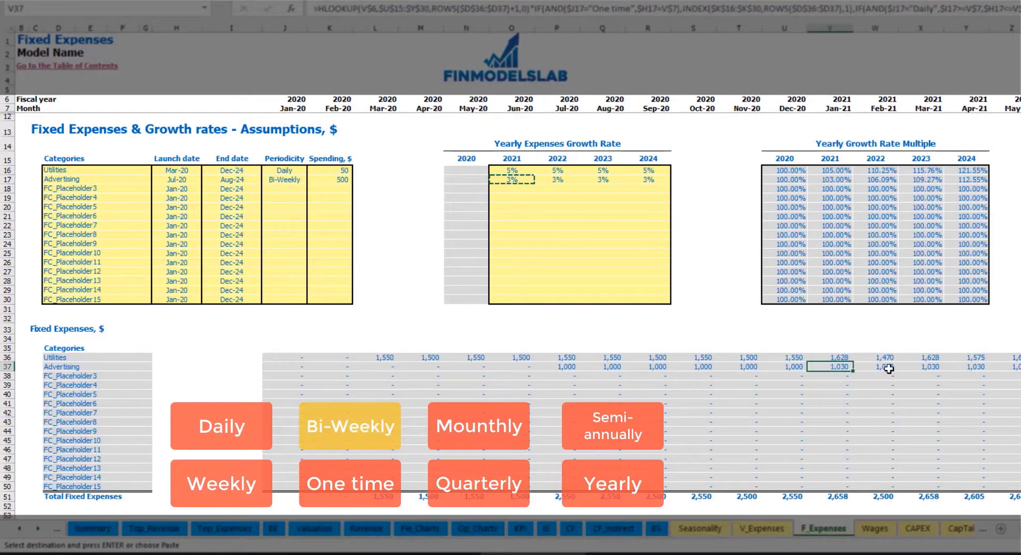
pyautogui.hscroll(10, 875, 366)
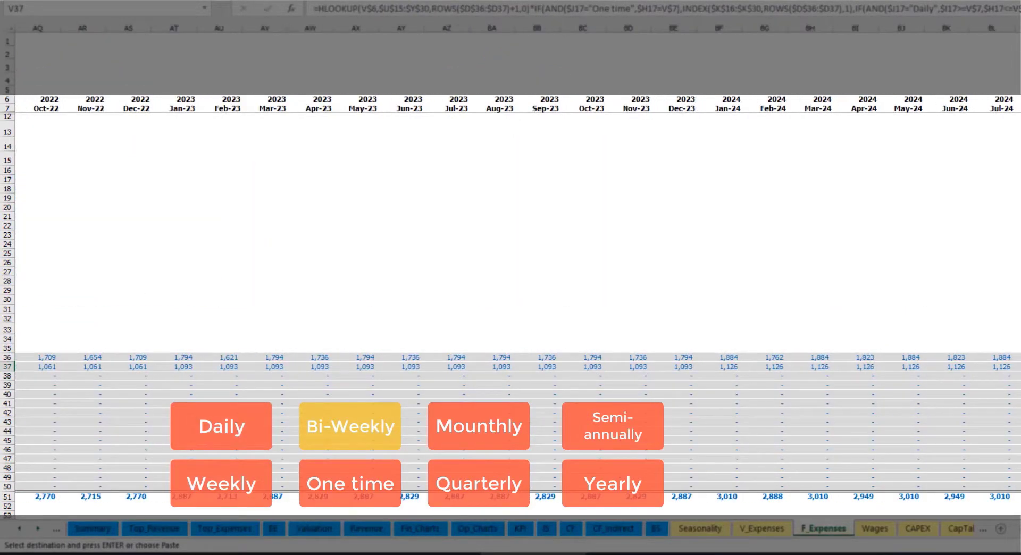
pyautogui.click(1018, 28)
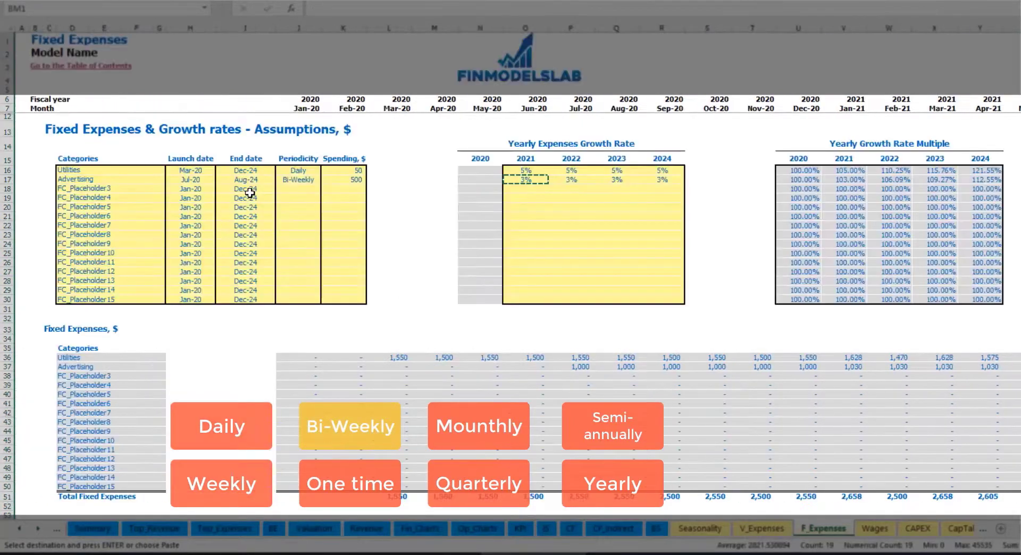
pyautogui.click(249, 179)
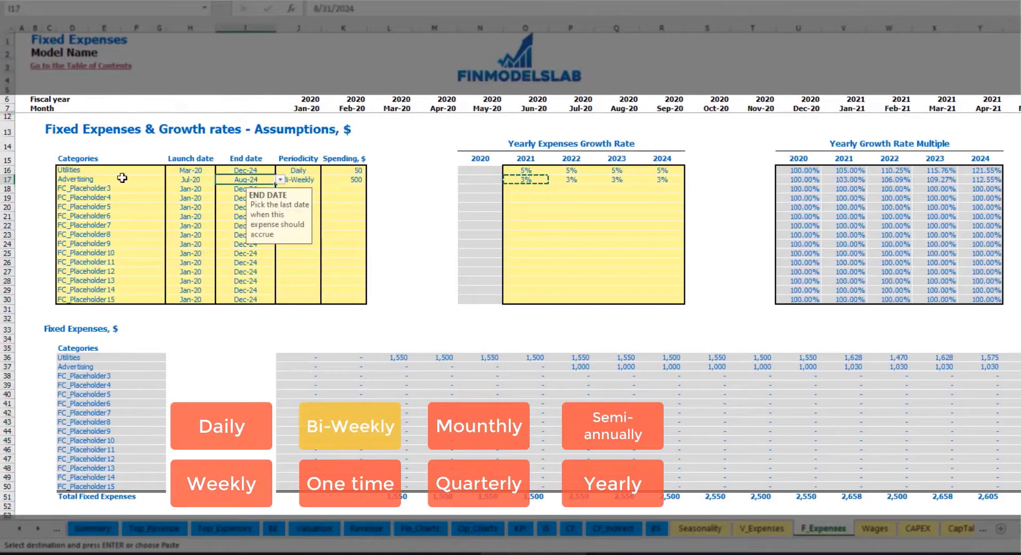
# Rename the FC_Placeholder3 expense category as Office Setup
pyautogui.click(89, 187)
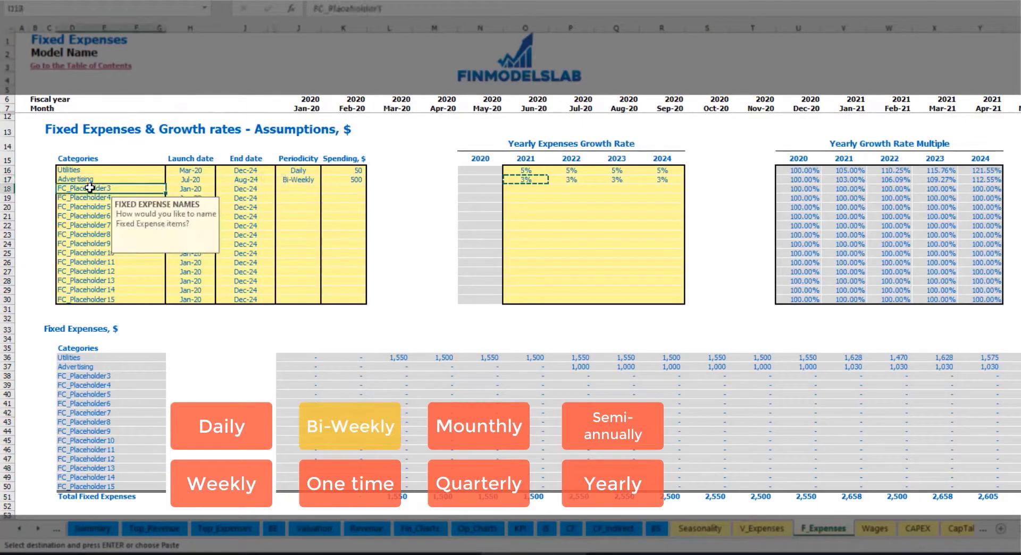
pyautogui.write('Se')
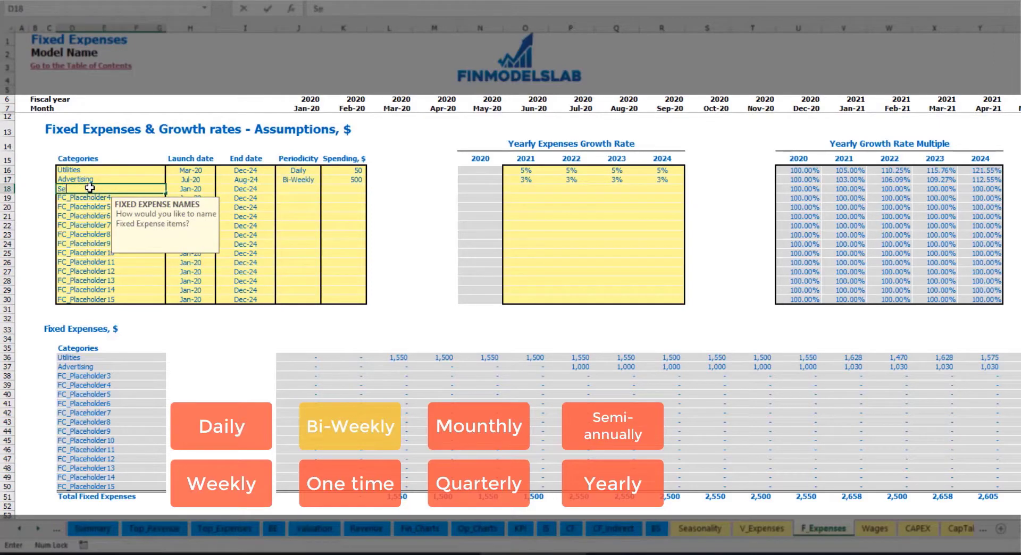
pyautogui.write('Office Setup')
pyautogui.press('Return')
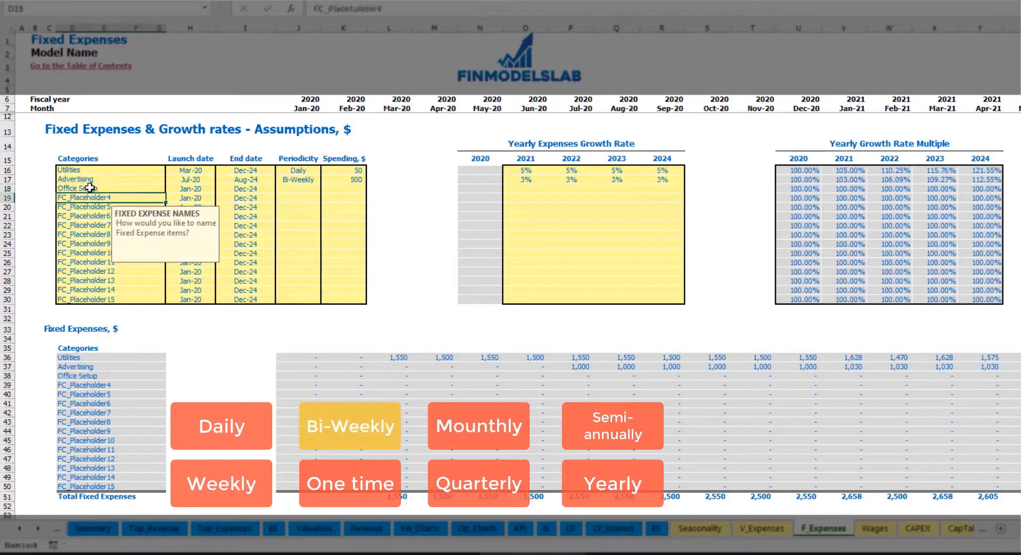
# Give the Office Setup expense a One time periodicity and a launch date of Feb-20
pyautogui.click(299, 190)
pyautogui.click(325, 191)
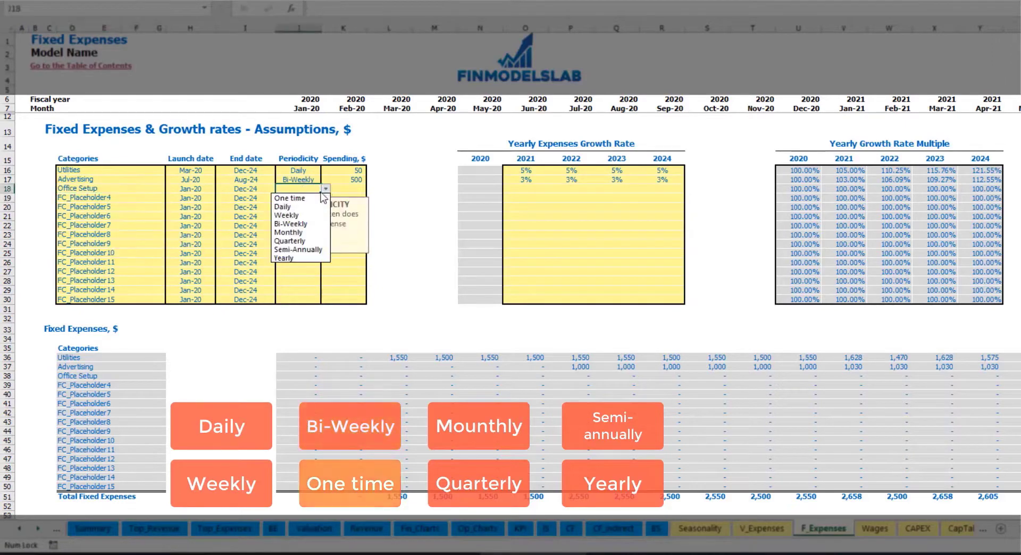
pyautogui.click(292, 197)
pyautogui.click(205, 188)
pyautogui.click(220, 189)
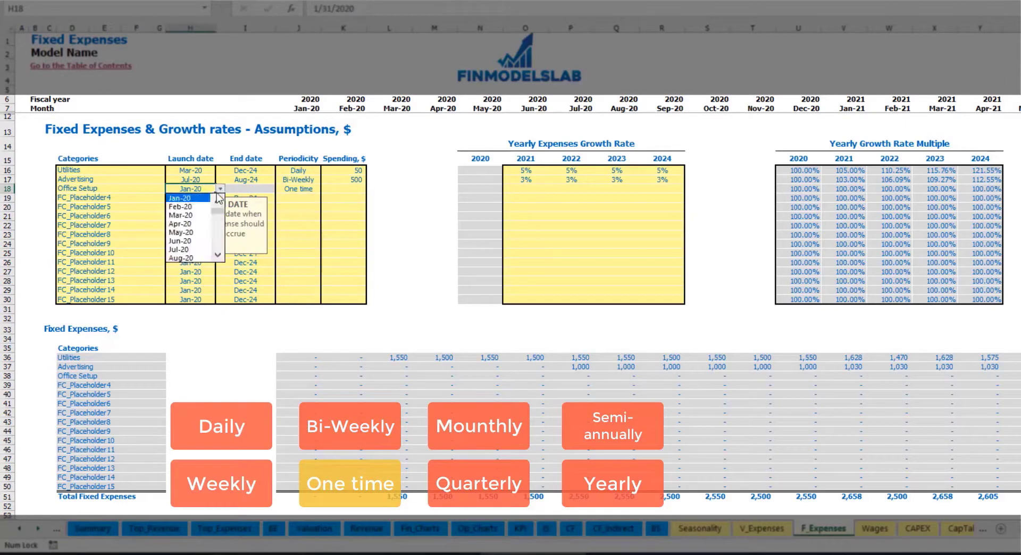
pyautogui.click(183, 205)
# Set the Office Setup spending to 5000 and check its Feb-20 amount, leaving its yearly growth rates blank
pyautogui.click(335, 188)
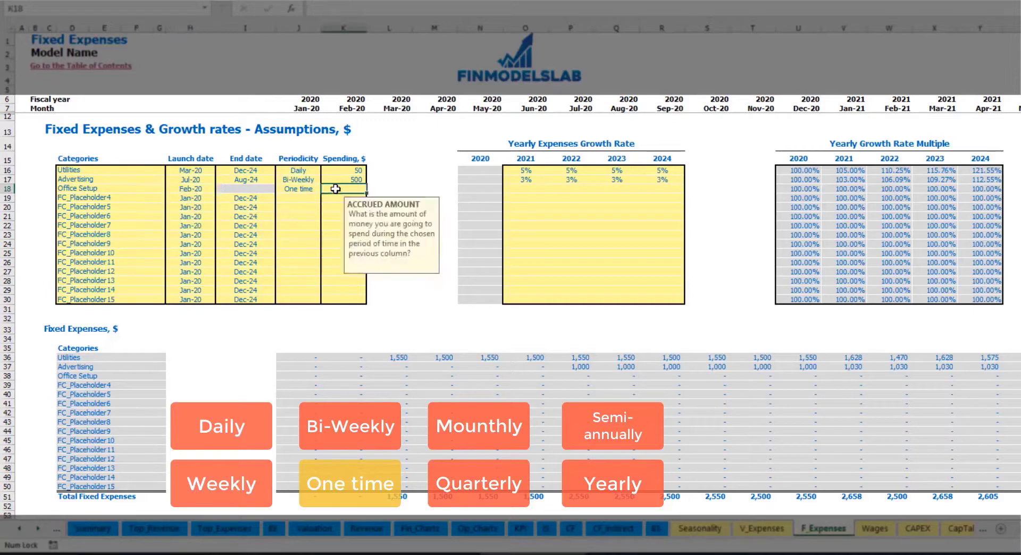
pyautogui.write('5000')
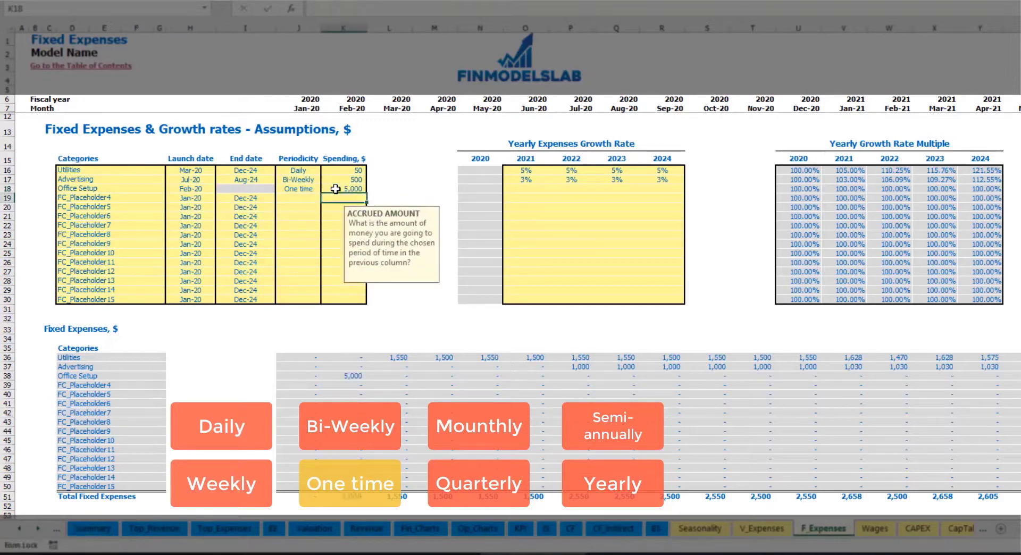
pyautogui.moveTo(524, 188); pyautogui.dragTo(660, 189)
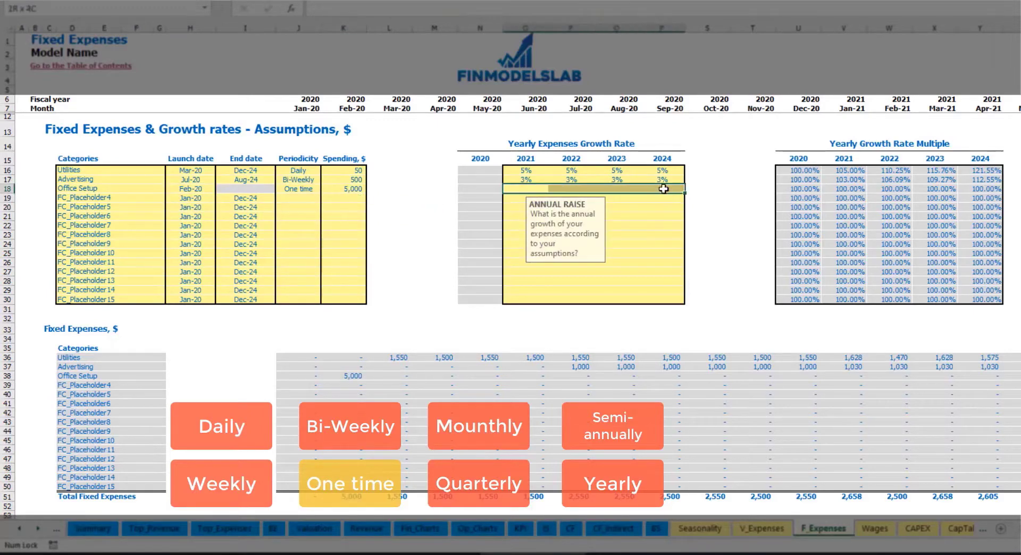
pyautogui.click(354, 375)
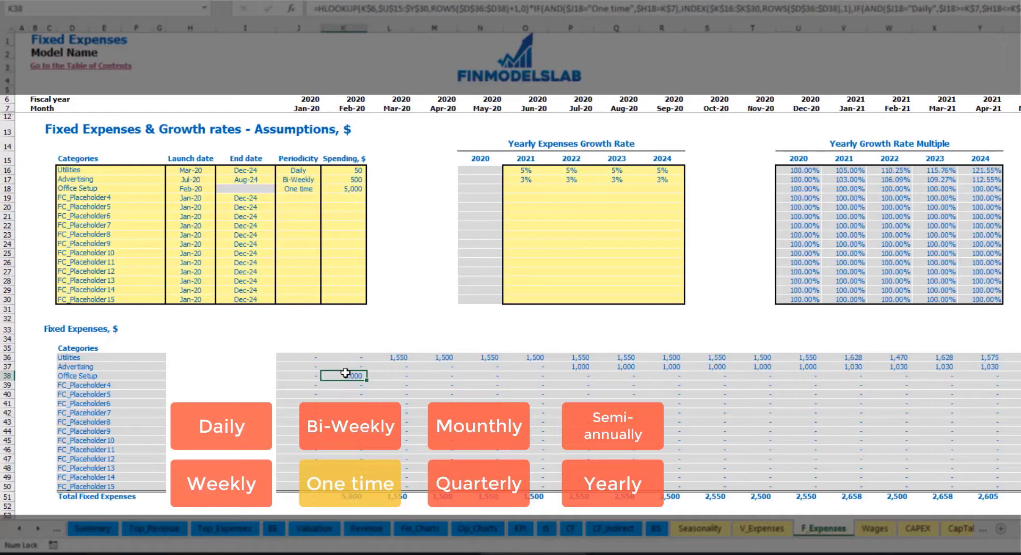
# Rename the FC_Placeholder4 expense category as Insurance
pyautogui.click(141, 199)
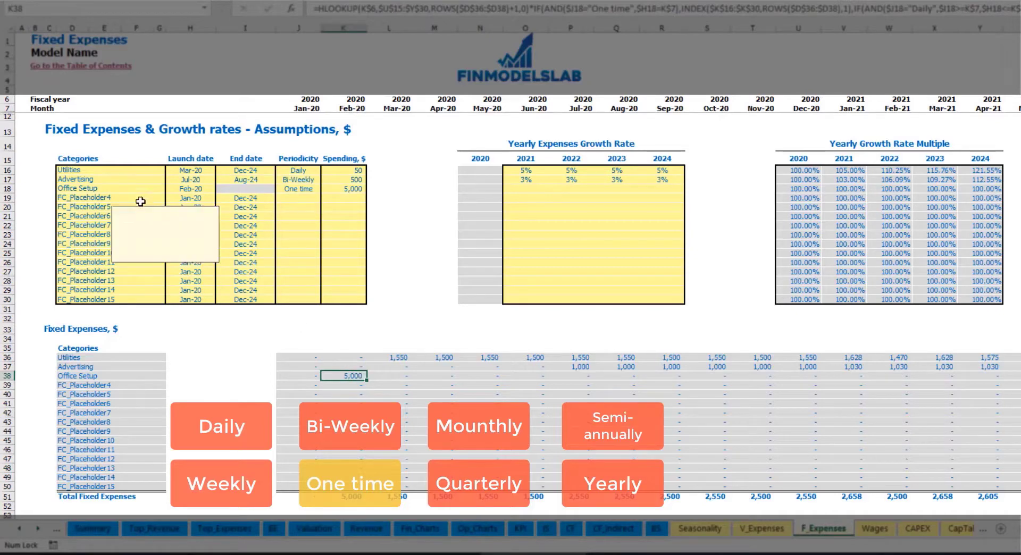
pyautogui.write('I')
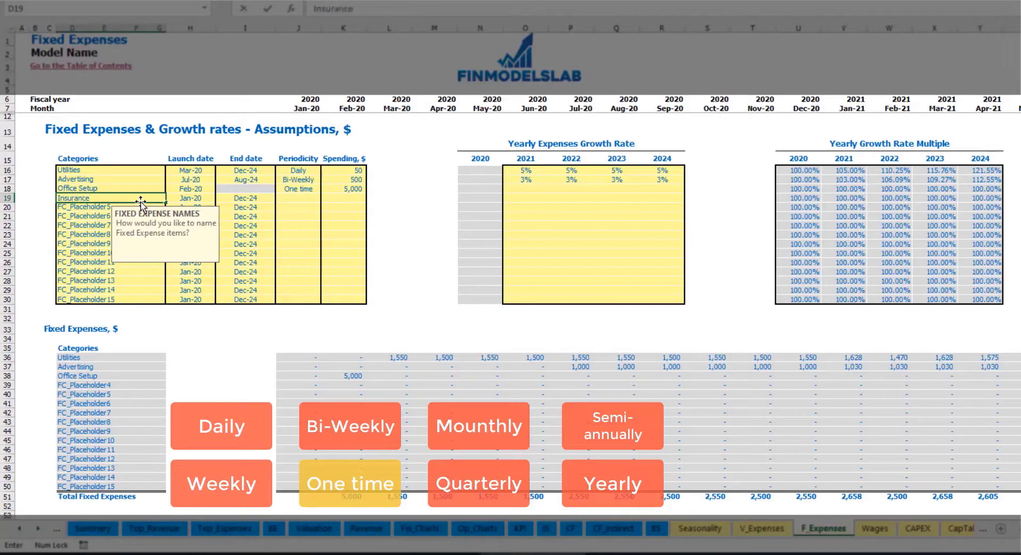
pyautogui.write('nsurance')
pyautogui.press('Return')
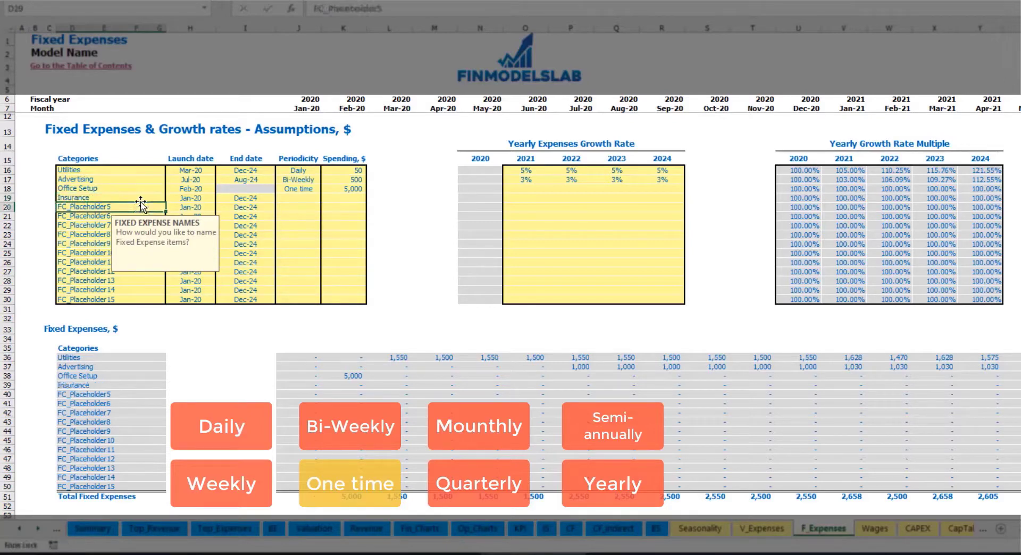
# Keep the Insurance launch and end dates, set its periodicity to Monthly and its spending to 1000
pyautogui.click(191, 198)
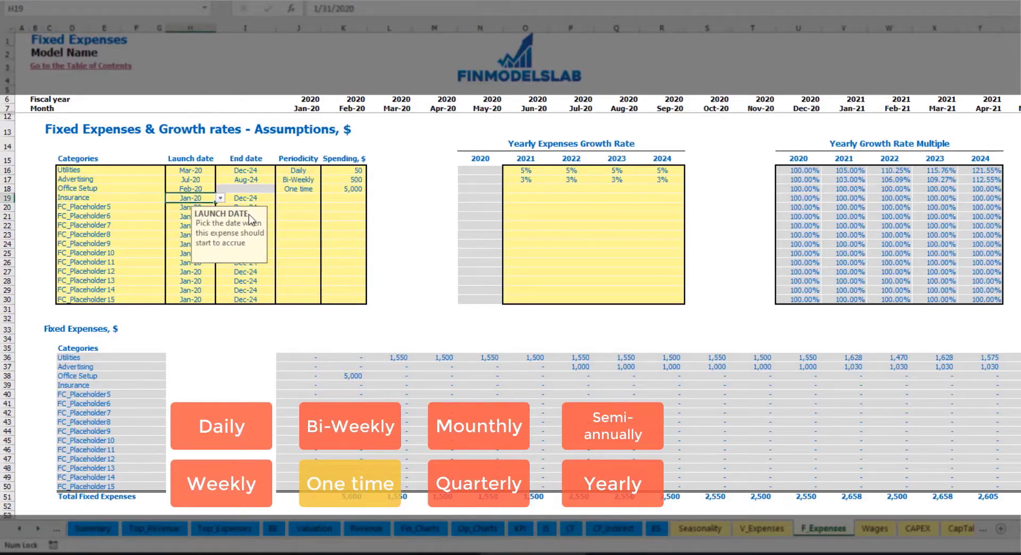
pyautogui.click(258, 198)
pyautogui.click(307, 198)
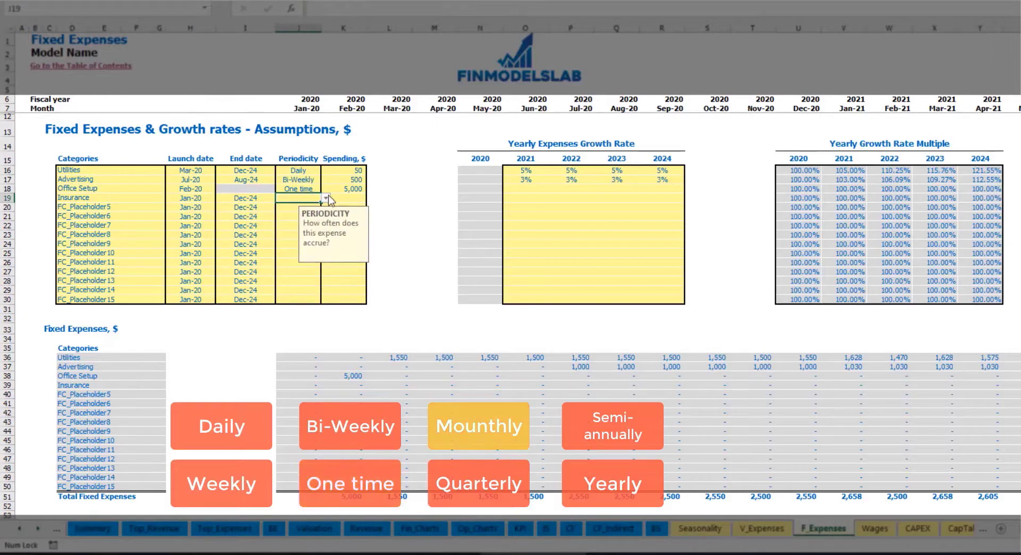
pyautogui.click(325, 199)
pyautogui.click(301, 241)
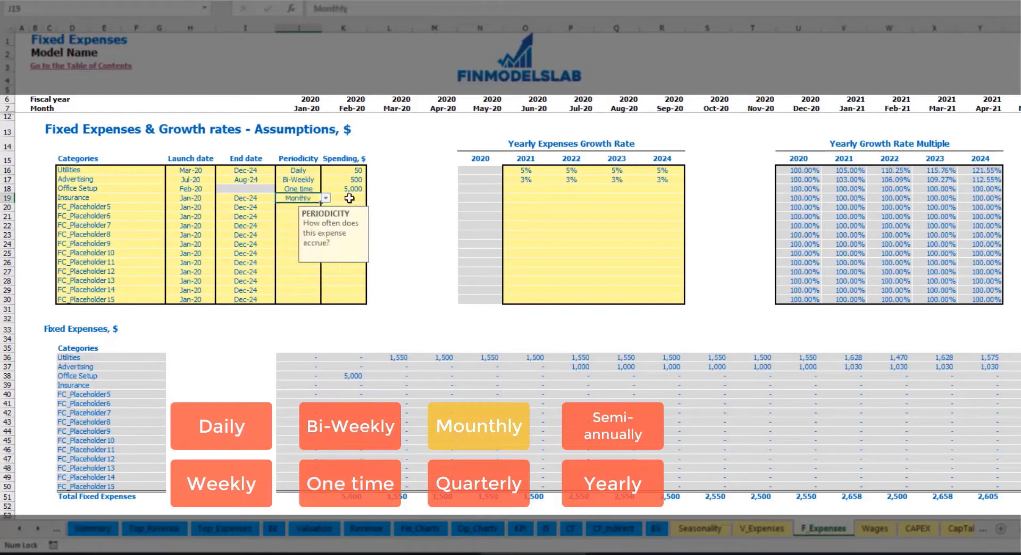
pyautogui.click(350, 198)
pyautogui.write('1000')
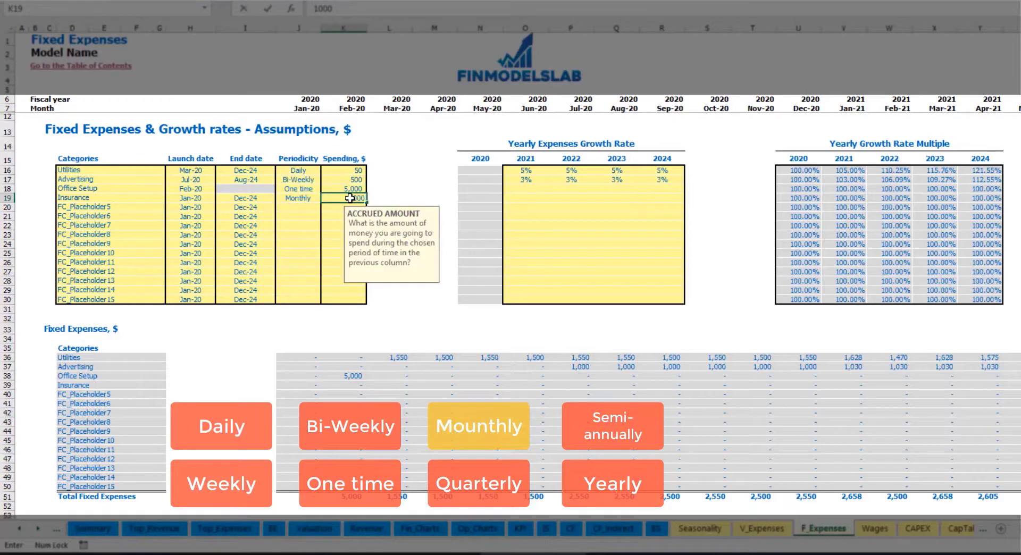
# Enter yearly growth rates for the Insurance expense of 5% for 2021, 3% for 2022, 2% for 2023 and 1% for 2024
pyautogui.click(514, 199)
pyautogui.write('5')
pyautogui.press('Return')
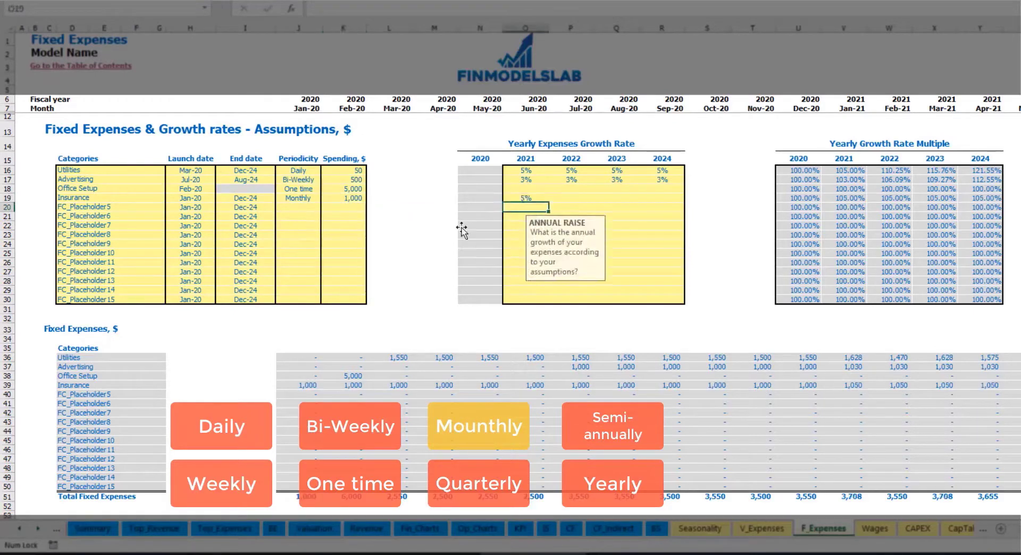
pyautogui.press('Up')
pyautogui.press('Right')
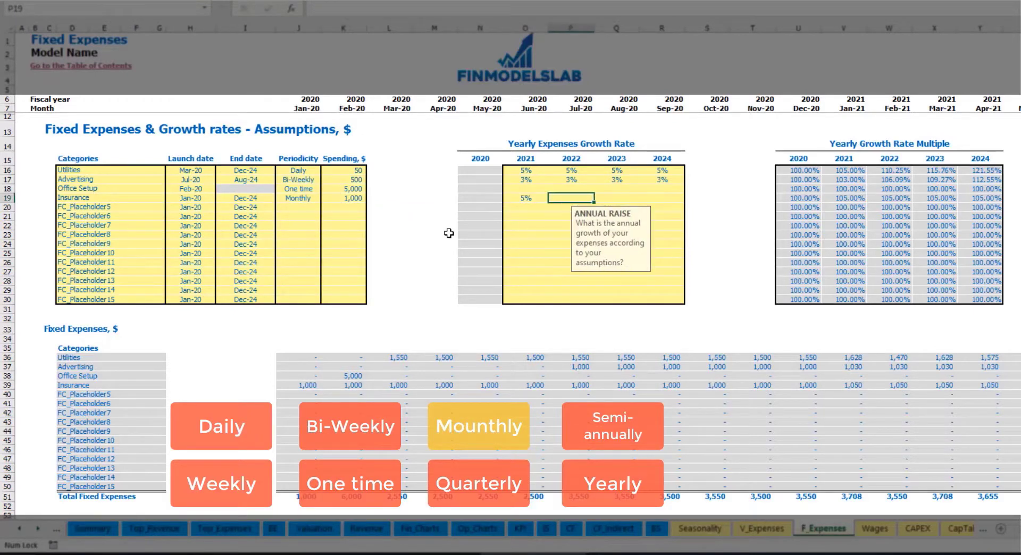
pyautogui.write('5')
pyautogui.press('Right')
pyautogui.write('2')
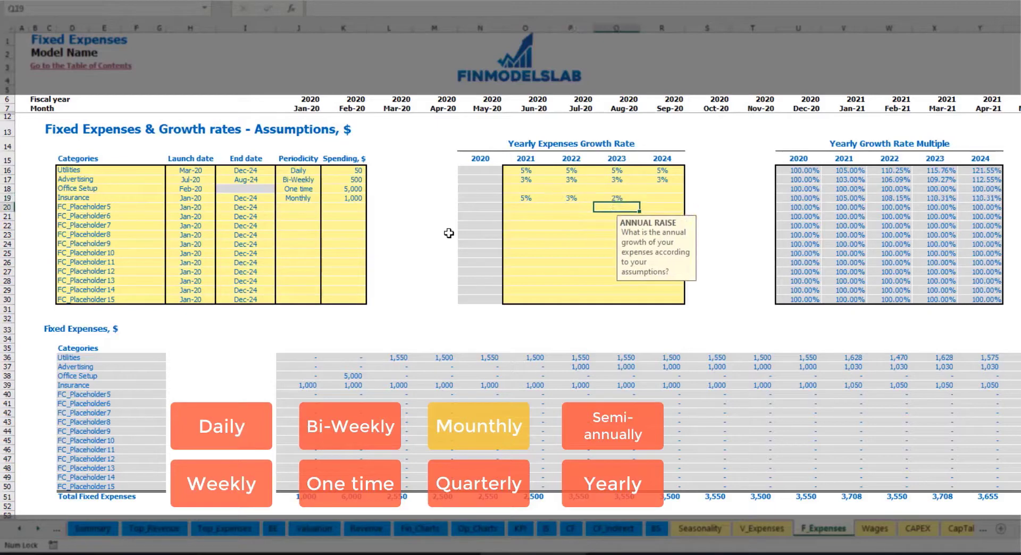
pyautogui.press('Right')
pyautogui.write('1')
pyautogui.press('Return')
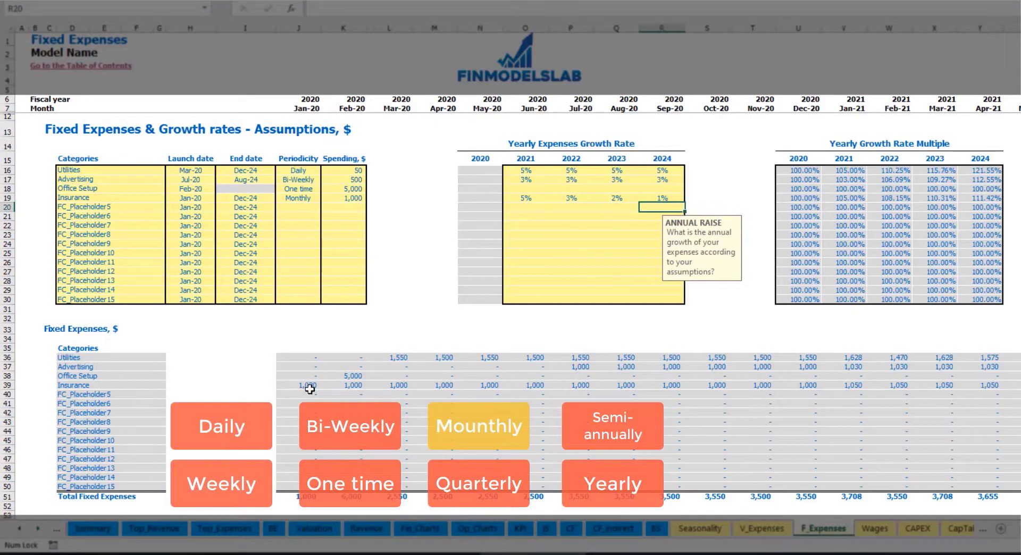
# Check the monthly Insurance amounts across 2020 and from Jan-21 into the following years
pyautogui.moveTo(308, 388); pyautogui.dragTo(813, 394)
pyautogui.click(843, 385)
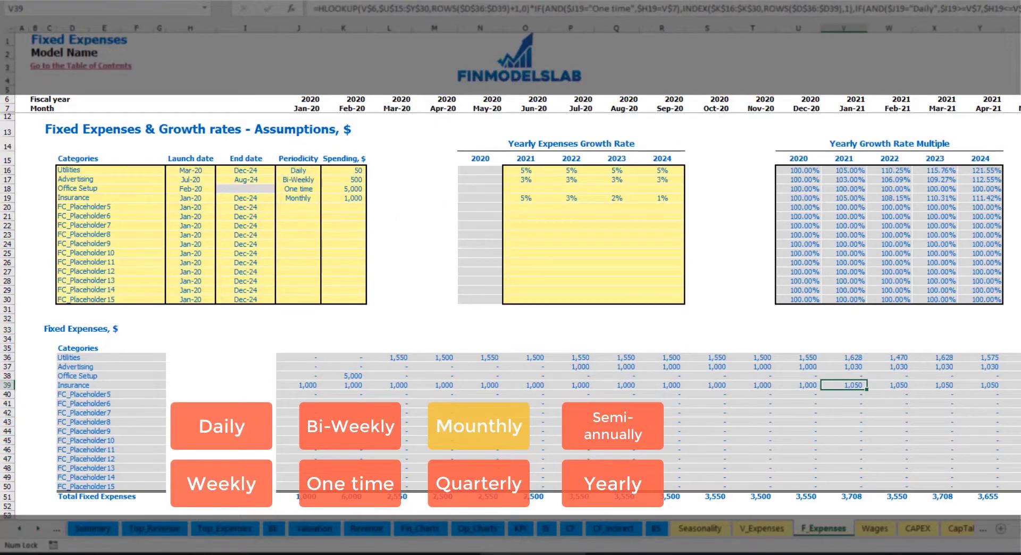
pyautogui.hscroll(6, 510, 265)
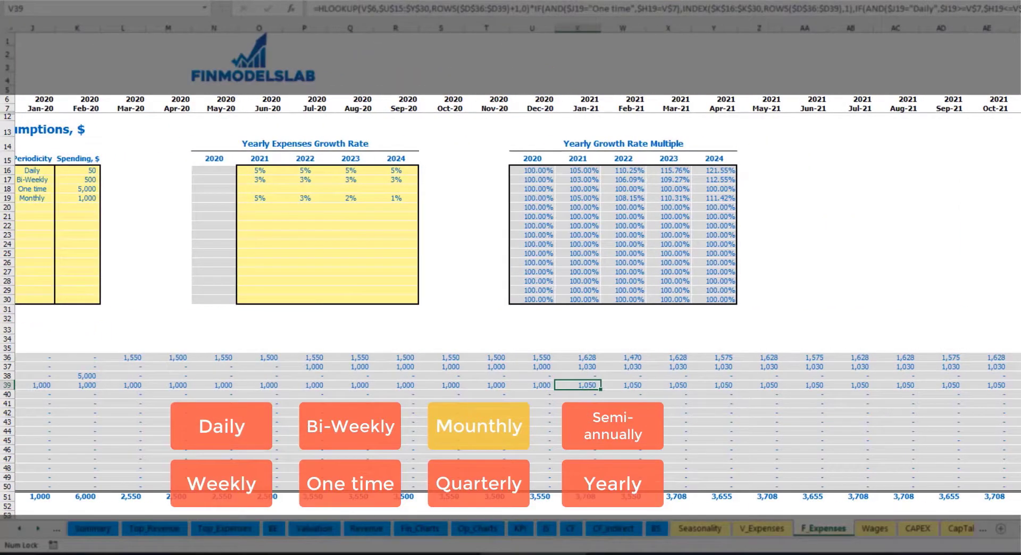
pyautogui.click(1020, 28)
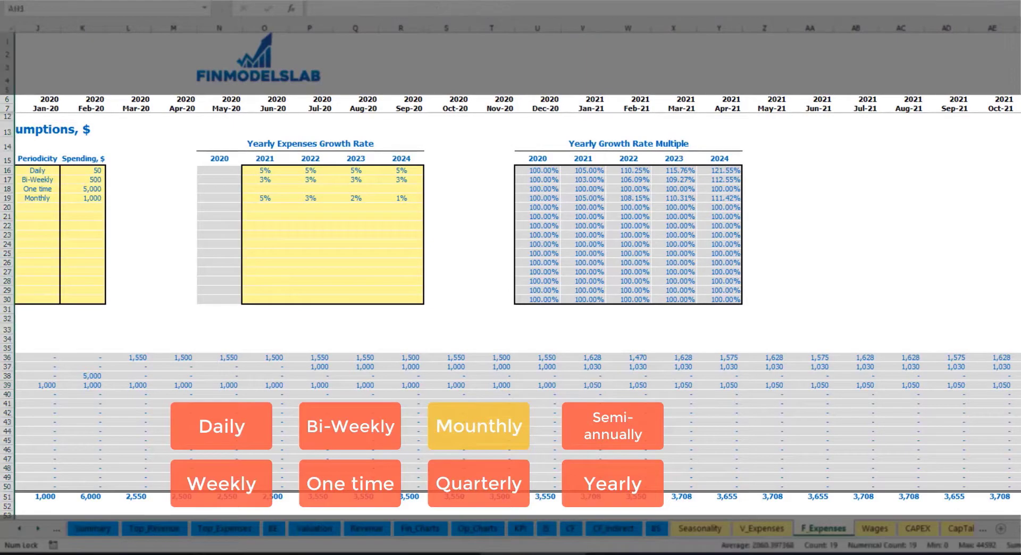
pyautogui.click(1020, 386)
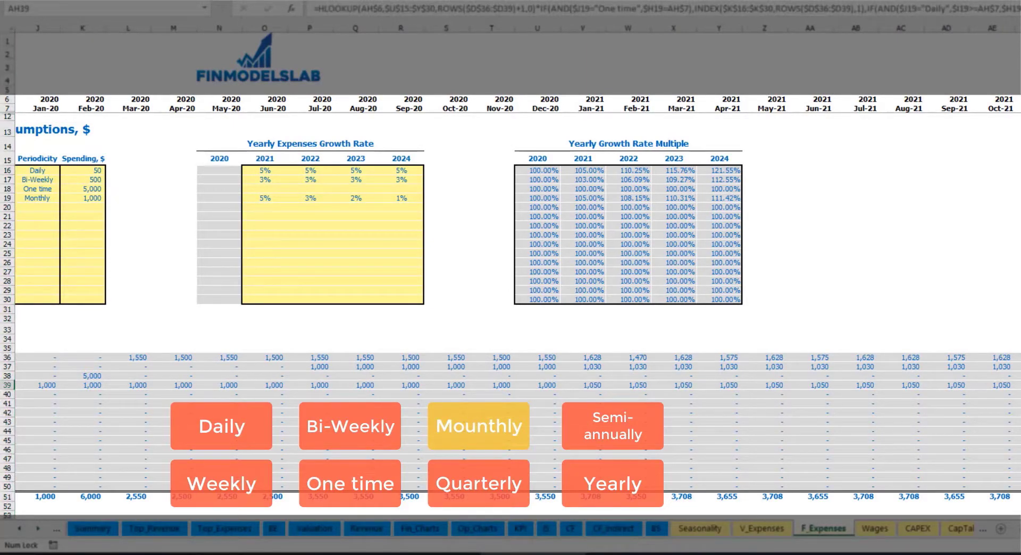
# Change the periodicity of the Insurance expense to Quarterly and check its amounts in the first quarters of 2020
pyautogui.hscroll(-10, 510, 234)
pyautogui.click(309, 198)
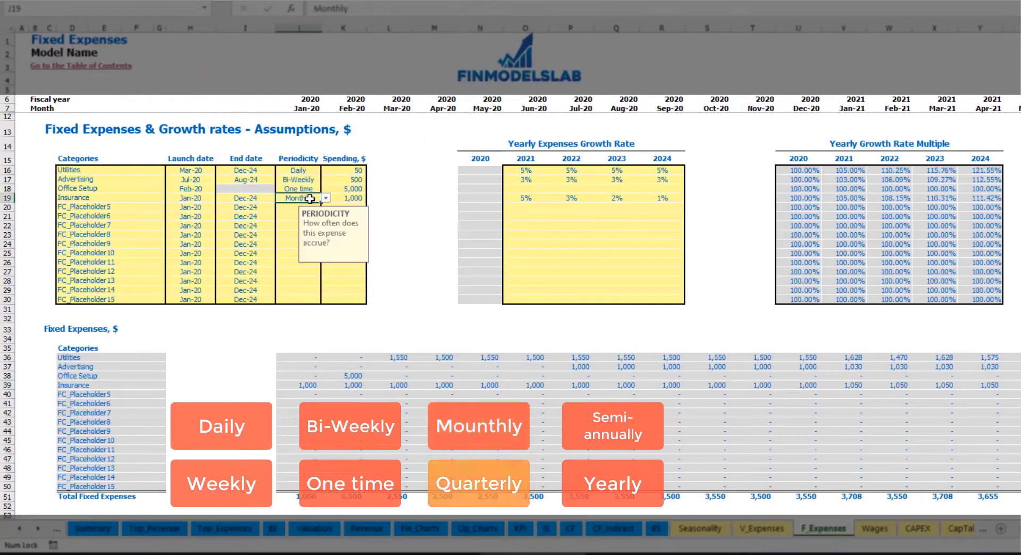
pyautogui.click(325, 198)
pyautogui.click(322, 250)
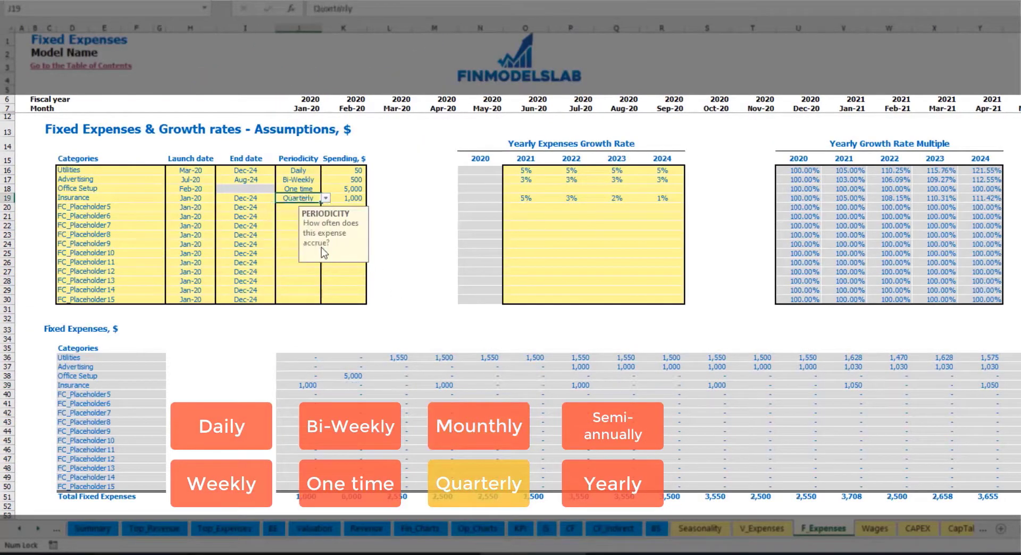
pyautogui.click(296, 385)
pyautogui.click(440, 384)
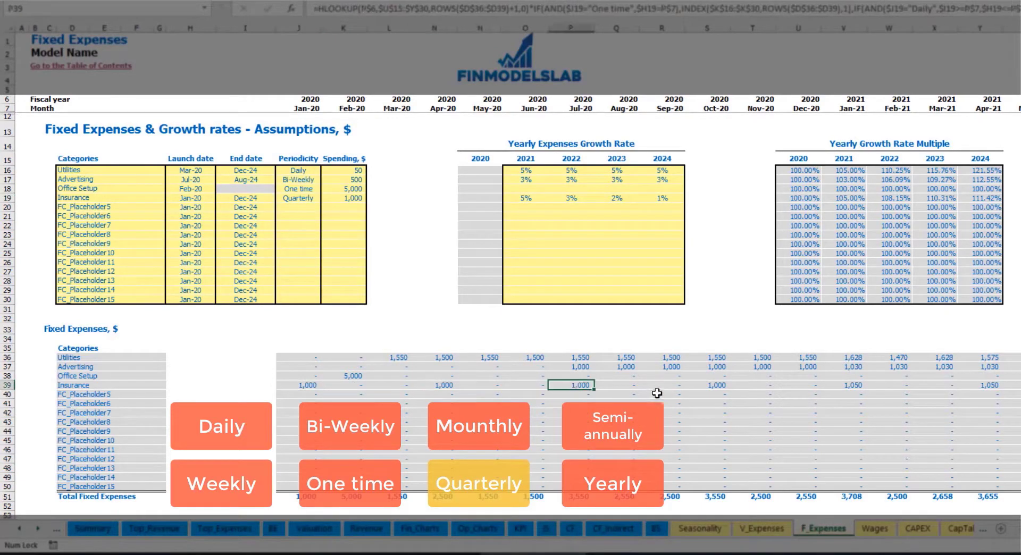
# Set the Insurance expense's launch date to Feb-20 and check its quarterly amounts in Feb-20, May-20 and Aug-20
pyautogui.click(208, 197)
pyautogui.click(219, 198)
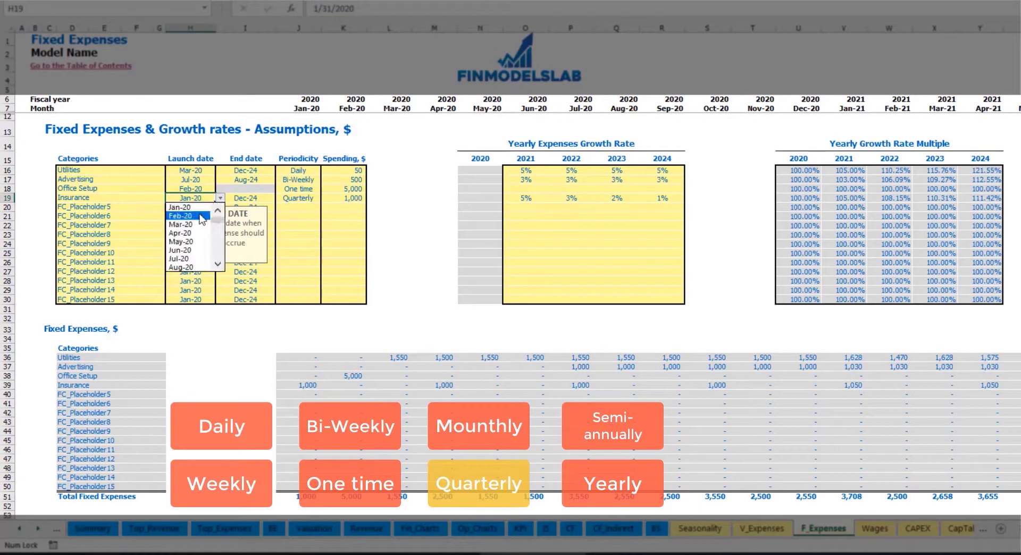
pyautogui.click(188, 215)
pyautogui.click(353, 384)
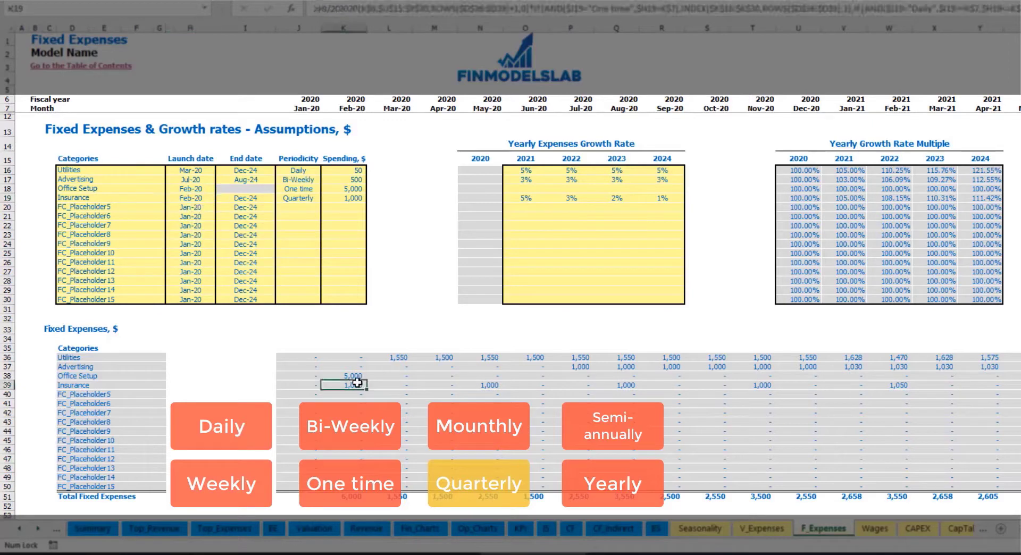
pyautogui.click(488, 385)
pyautogui.click(630, 383)
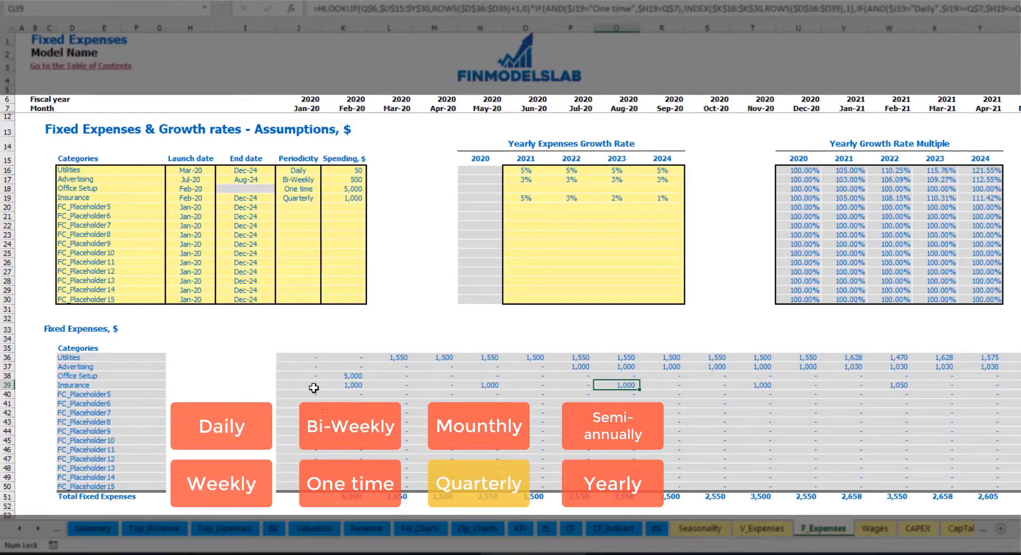
pyautogui.click(342, 386)
pyautogui.click(489, 385)
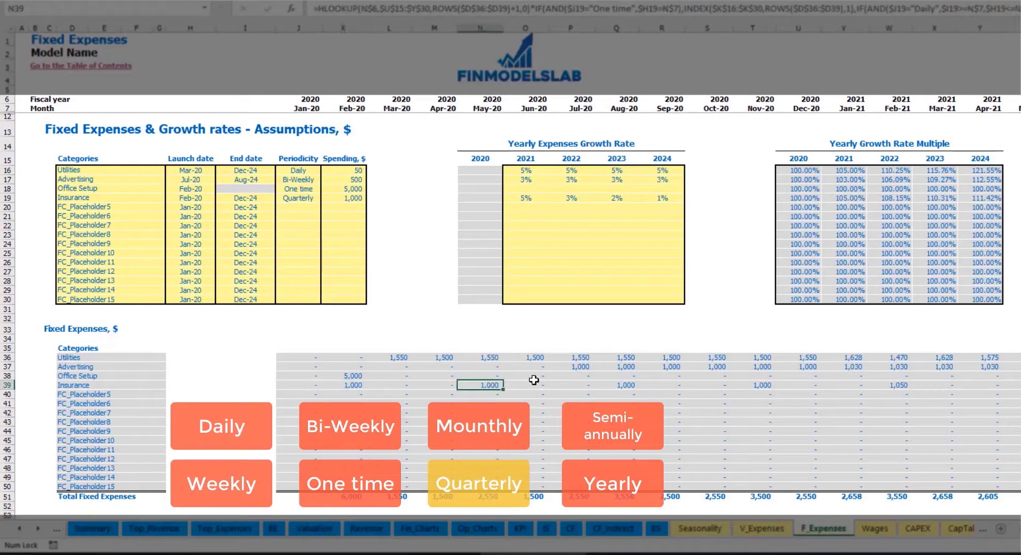
# Change the periodicity of the Insurance expense to Semi-Annually and check its monthly amounts from Feb-20 to Feb-21
pyautogui.click(321, 198)
pyautogui.click(326, 197)
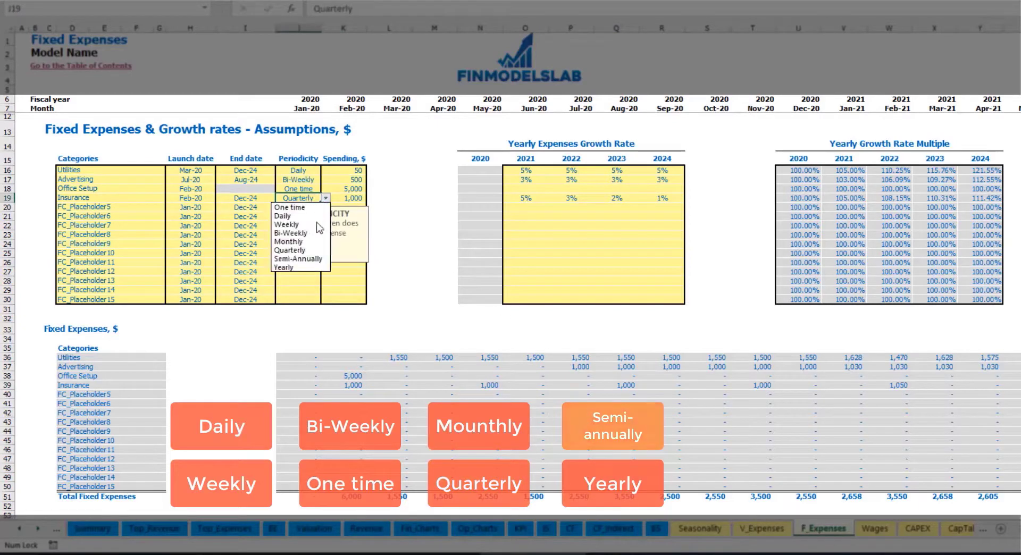
pyautogui.click(298, 258)
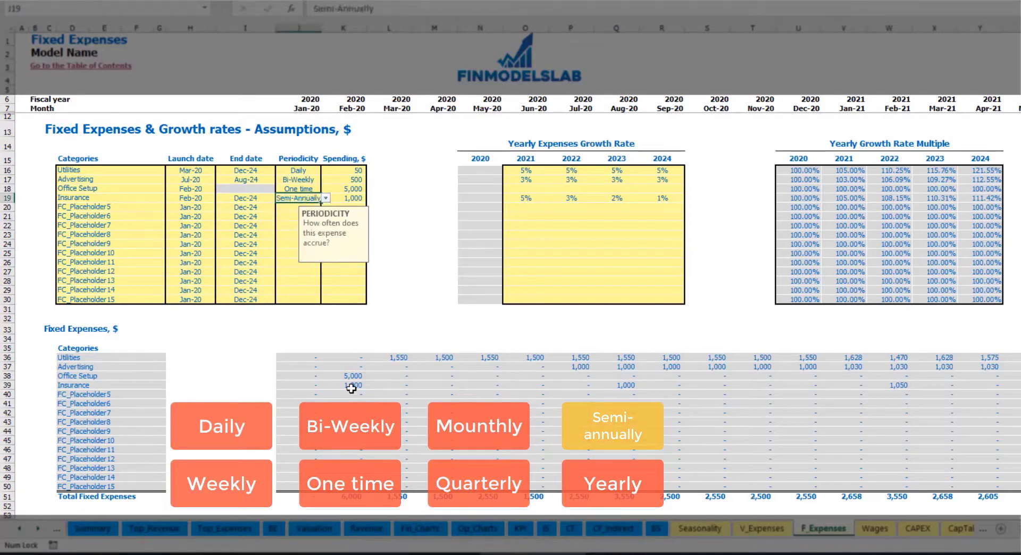
pyautogui.moveTo(351, 387); pyautogui.dragTo(854, 386)
pyautogui.click(891, 392)
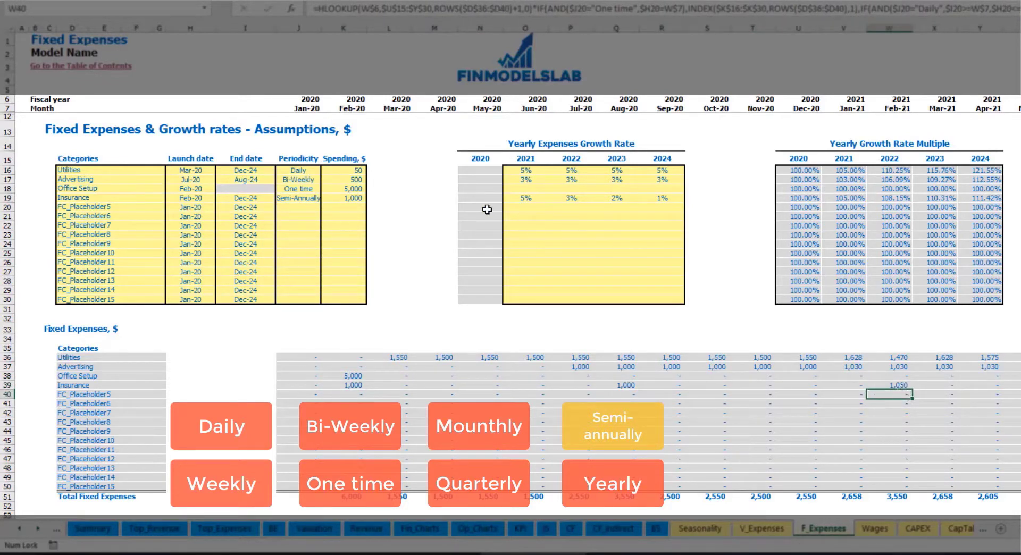
# Set the periodicity of the Insurance expense to Yearly and check its monthly amounts together with its launch and end dates
pyautogui.click(308, 198)
pyautogui.click(326, 198)
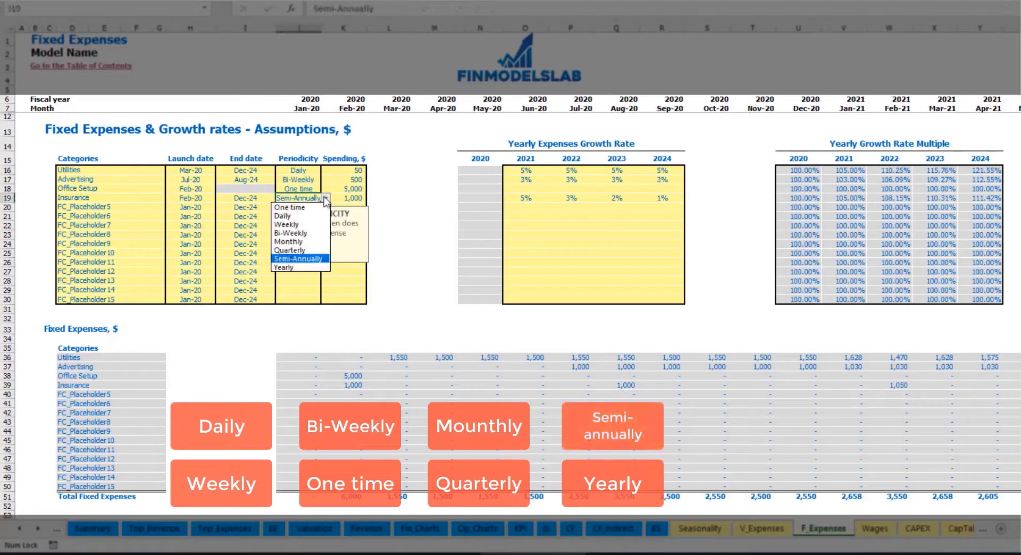
pyautogui.click(291, 267)
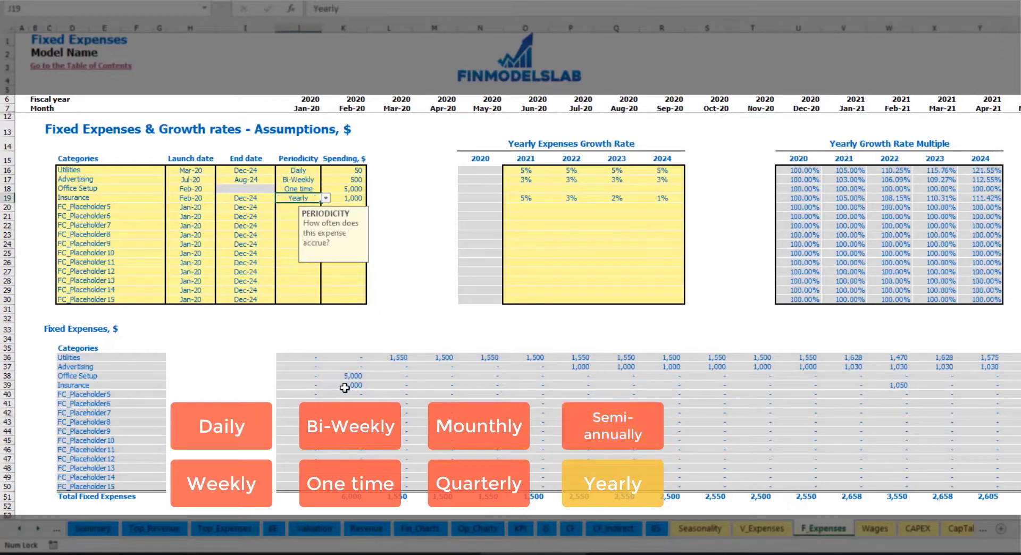
pyautogui.moveTo(346, 387); pyautogui.dragTo(999, 387)
pyautogui.click(198, 200)
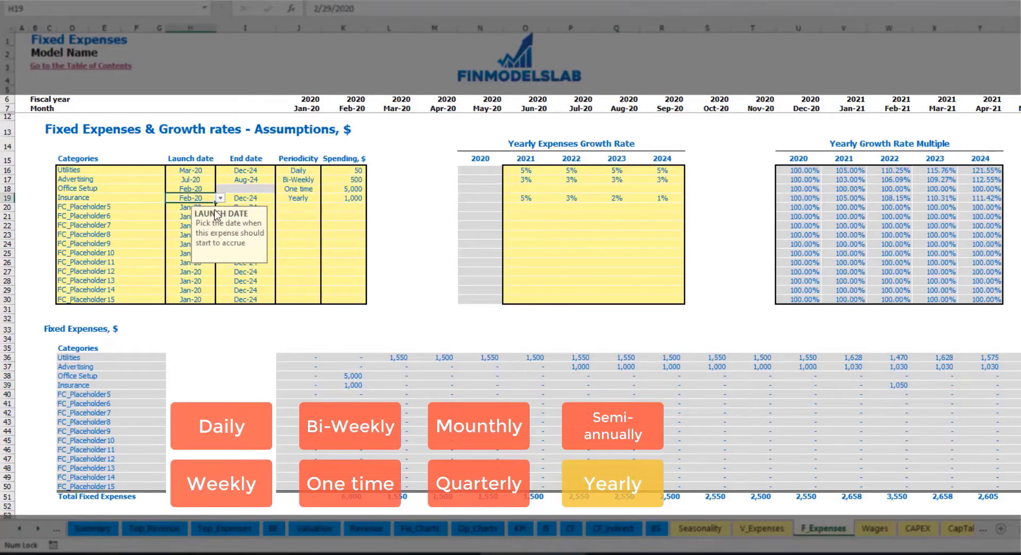
pyautogui.click(245, 197)
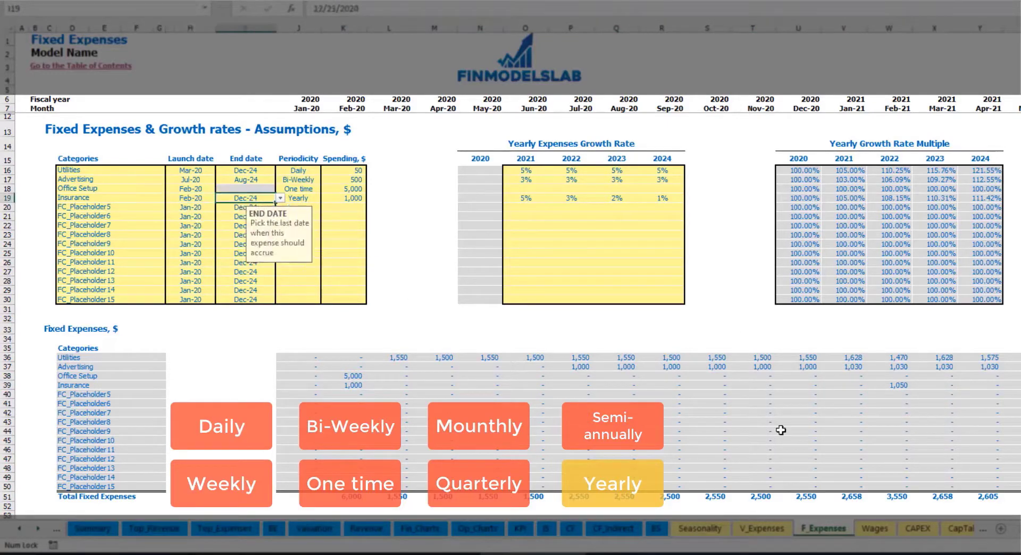
pyautogui.click(714, 300)
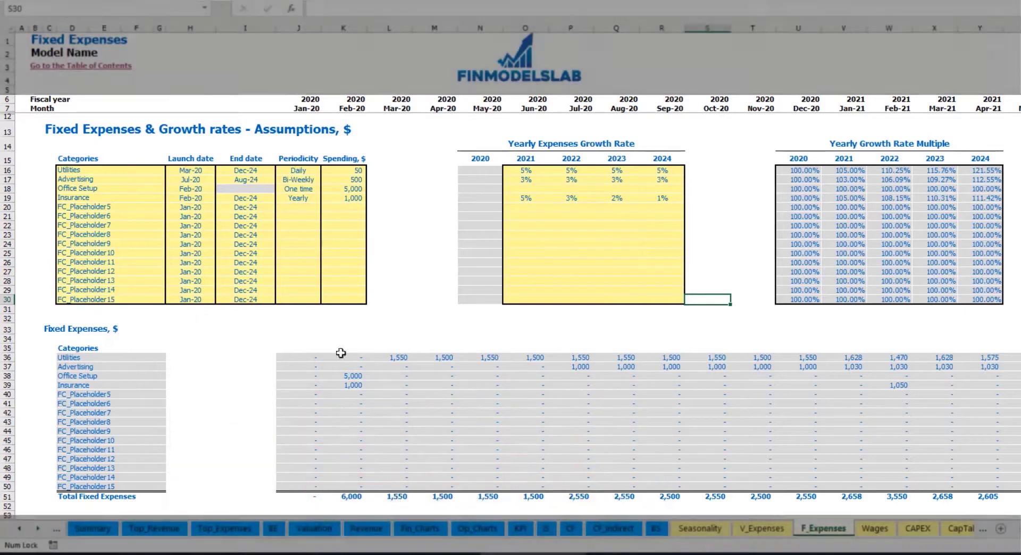
# Review the monthly fixed expenses table and examine the same expense categories in the expanded Fixed Expenses section of the Income Statement
pyautogui.moveTo(296, 357); pyautogui.dragTo(936, 484)
pyautogui.click(546, 529)
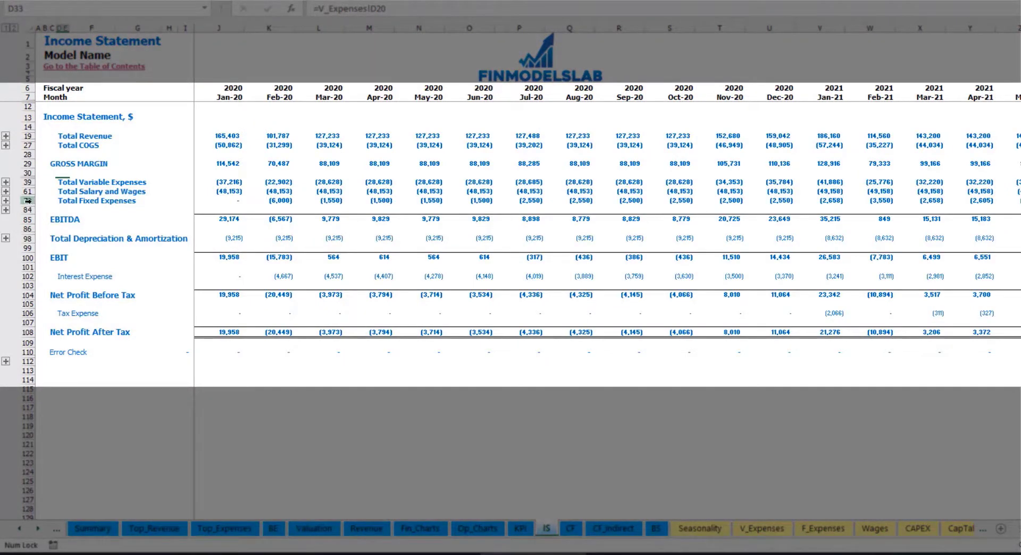
pyautogui.click(58, 201)
pyautogui.click(6, 201)
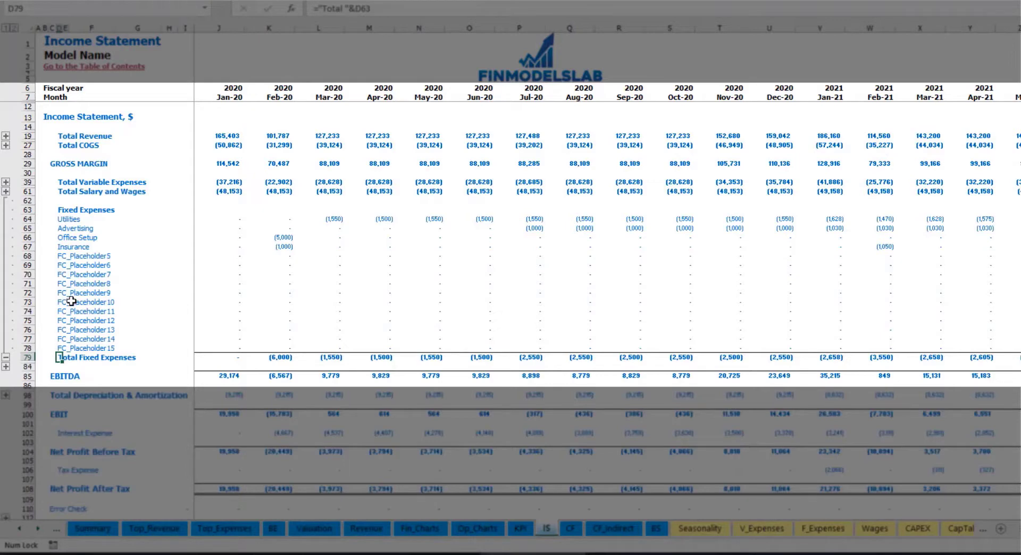
pyautogui.moveTo(28, 220); pyautogui.dragTo(67, 348)
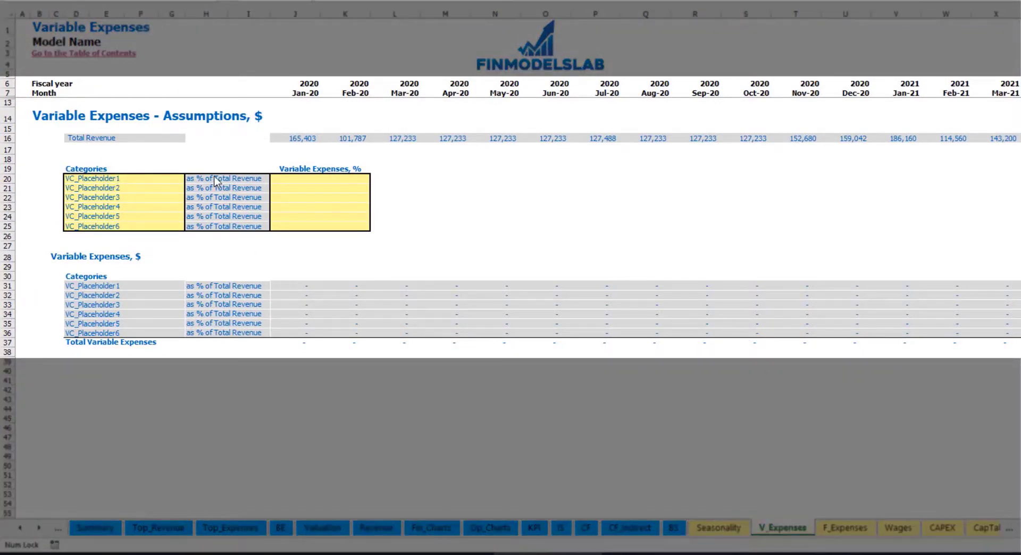
# Name the first variable expense category Bank fees and set it to 2.5% of total revenue
pyautogui.click(111, 180)
pyautogui.write('Bank fees')
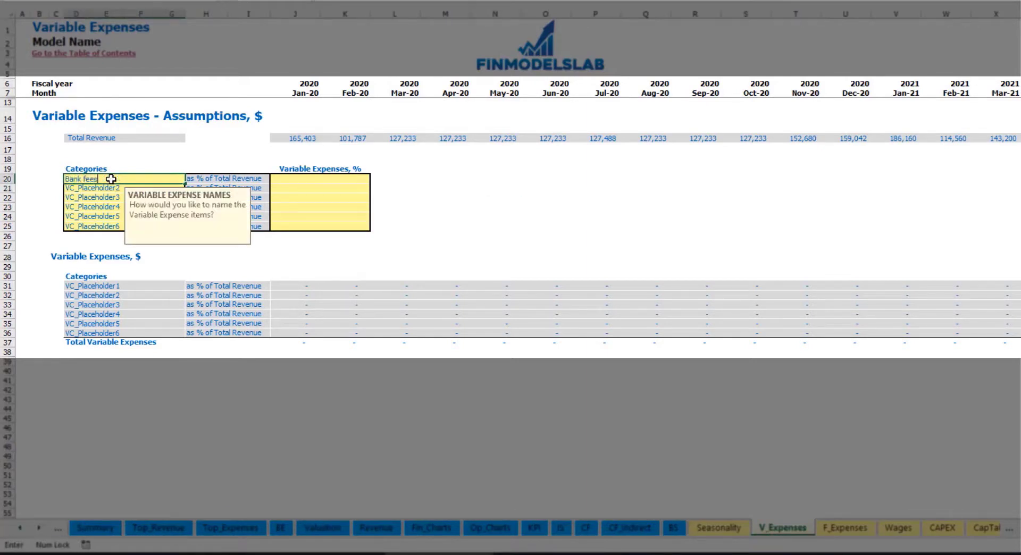
pyautogui.press('Return')
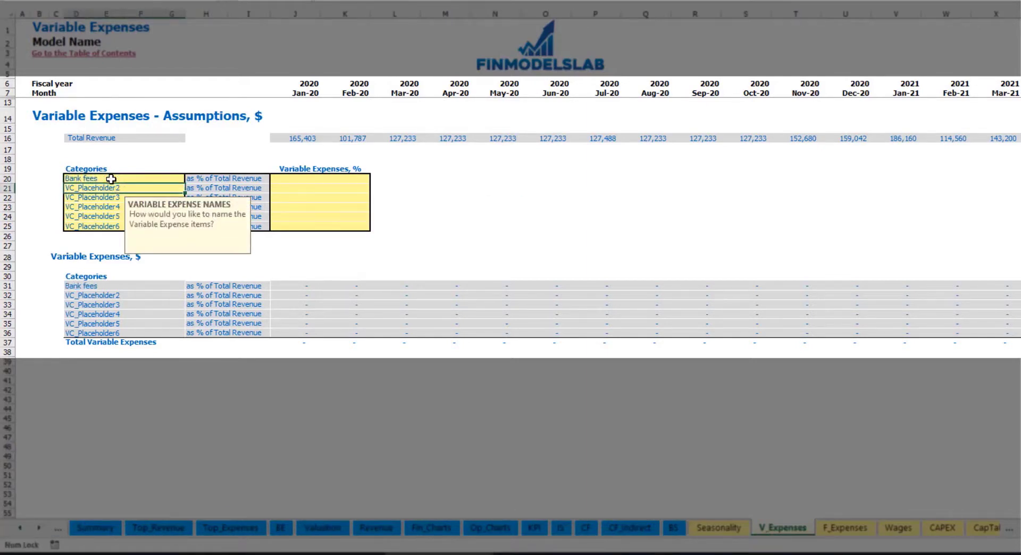
pyautogui.click(301, 178)
pyautogui.write('2.5')
pyautogui.press('Return')
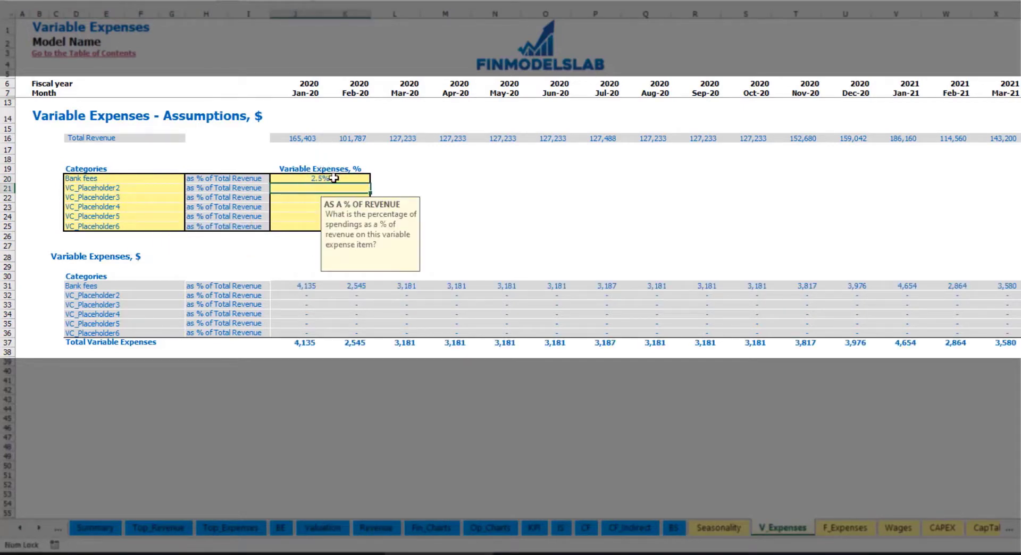
# Compare the monthly Total Revenue figures through 2024 with the calculated Bank fees amounts
pyautogui.moveTo(297, 138); pyautogui.dragTo(796, 141)
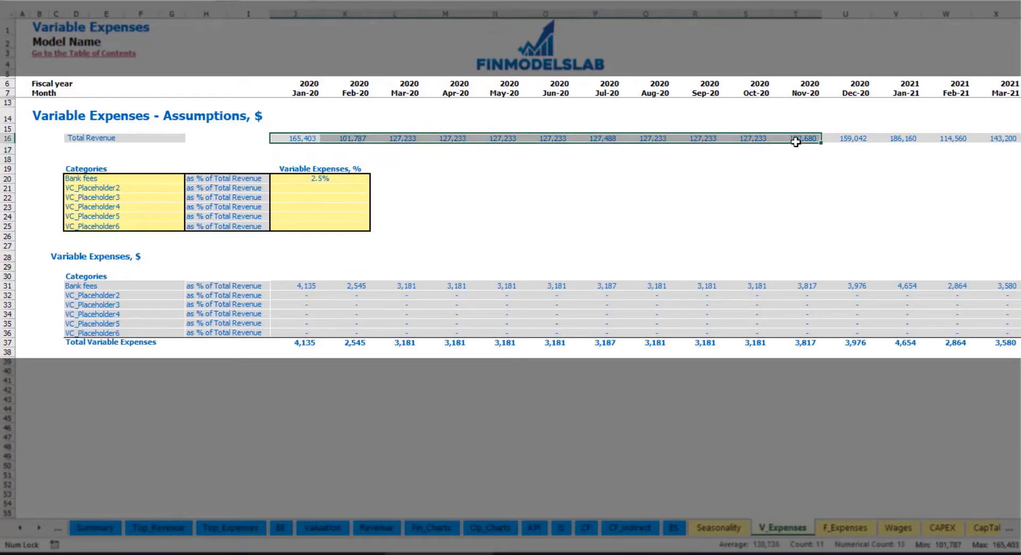
pyautogui.hscroll(15, 517, 218)
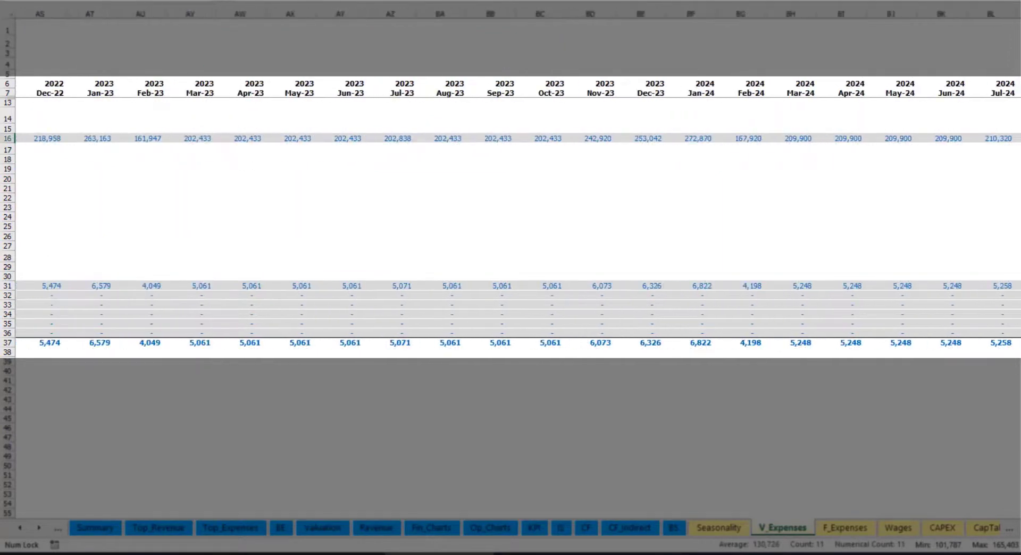
pyautogui.hscroll(-15, 517, 218)
pyautogui.click(312, 286)
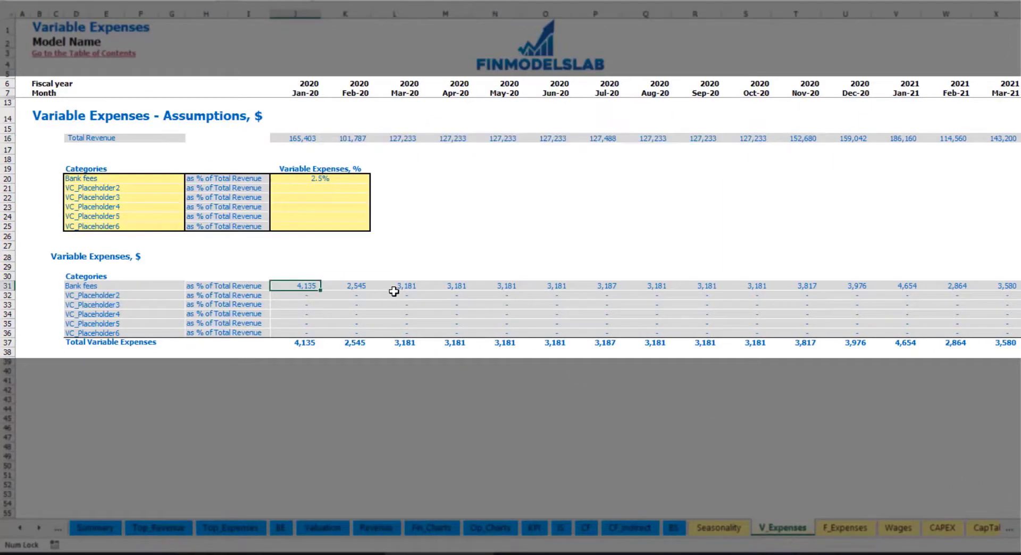
pyautogui.click(395, 287)
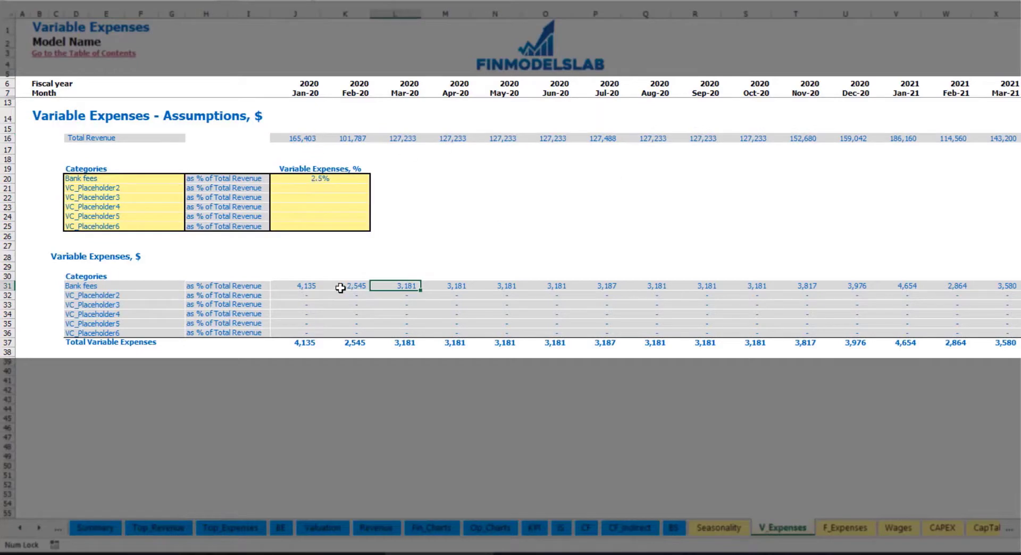
# Name the second variable expense category Other Var Exp and set it to 5% of total revenue
pyautogui.click(128, 188)
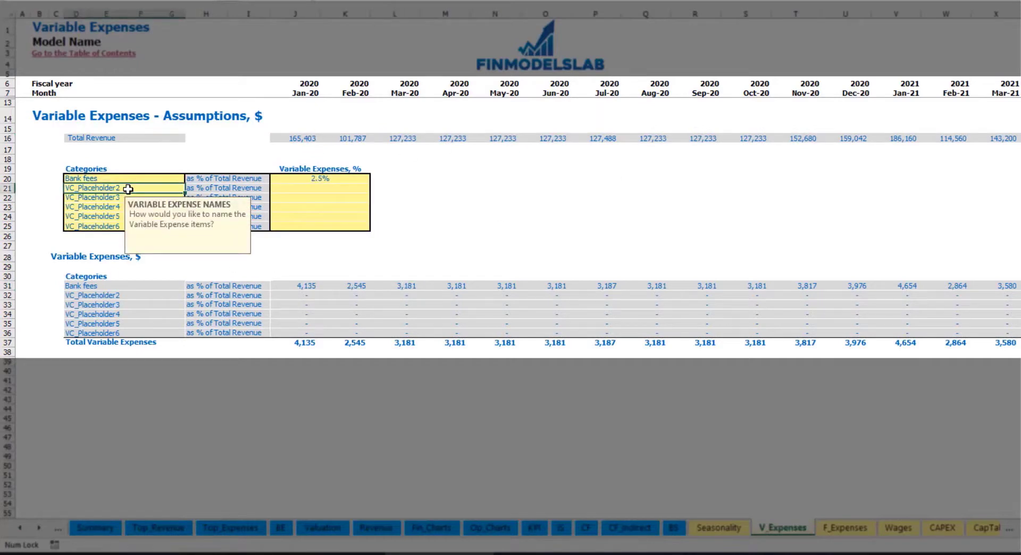
pyautogui.write('Other Var Exp')
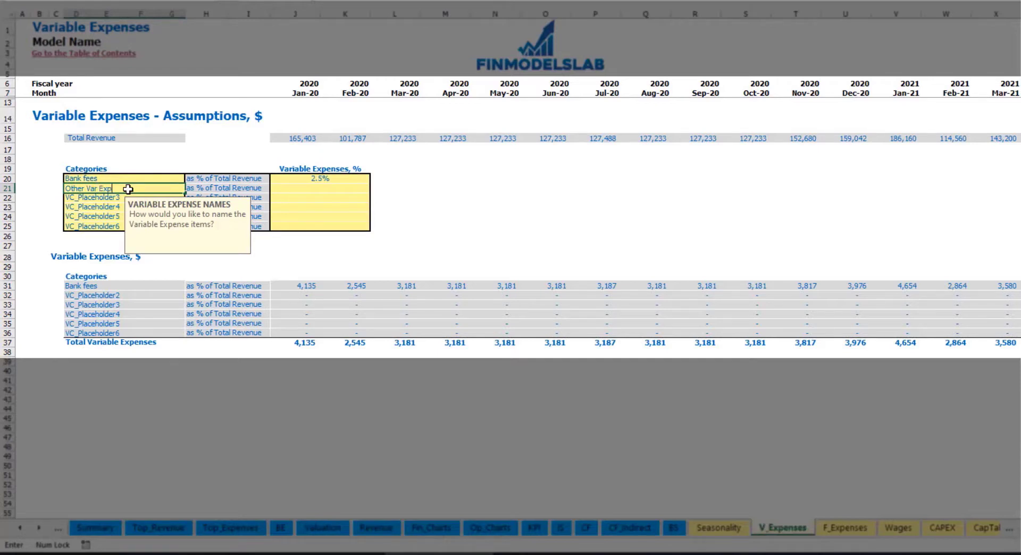
pyautogui.press('Return')
pyautogui.click(310, 187)
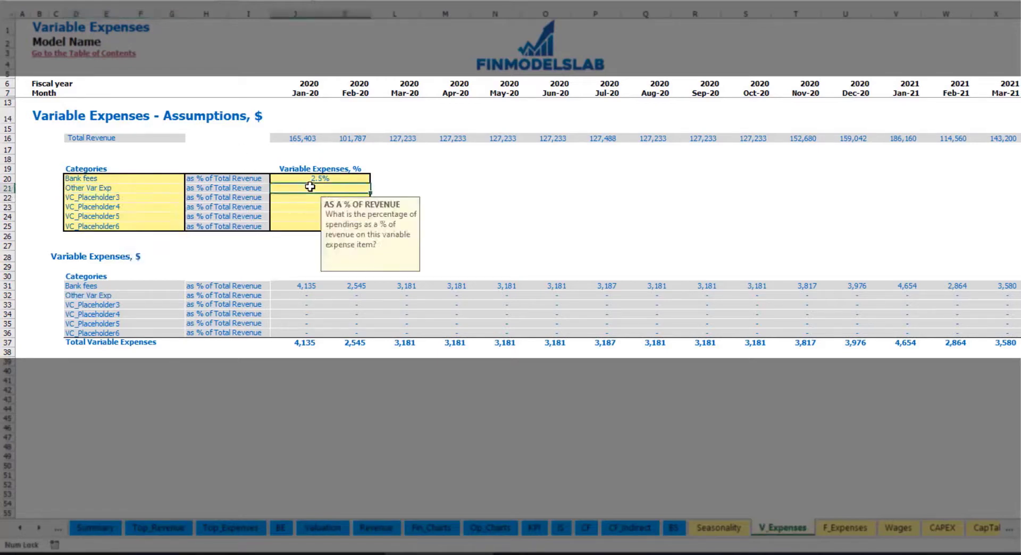
pyautogui.write('5')
pyautogui.press('Return')
# Name the third variable expense category Direct Labor and set it to 15% of total revenue
pyautogui.click(162, 198)
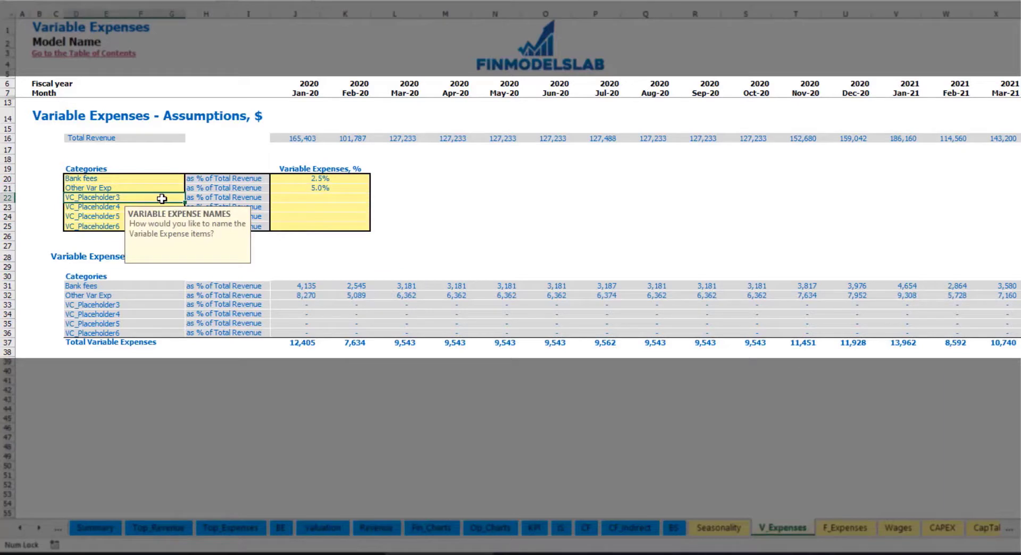
pyautogui.write('Direct Labor')
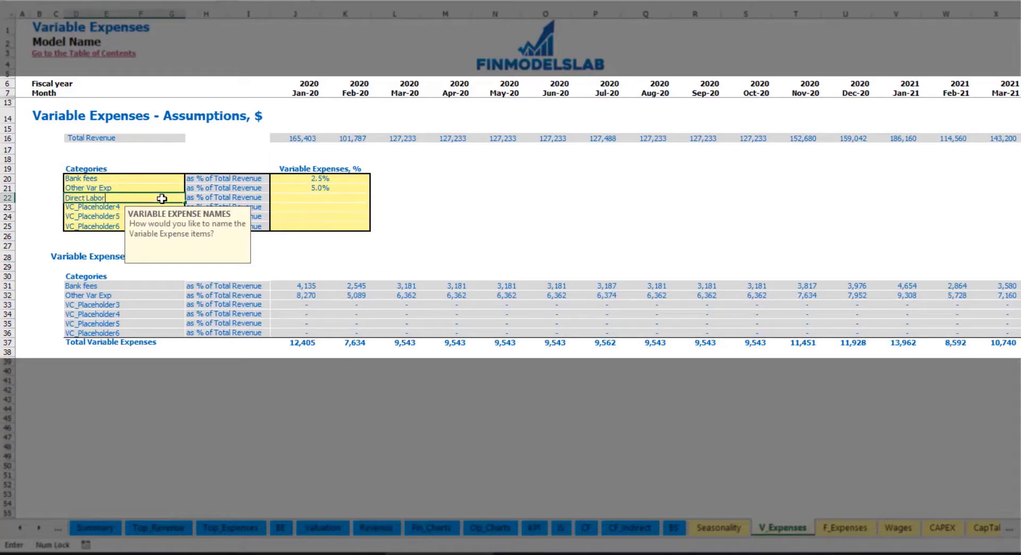
pyautogui.press('Return')
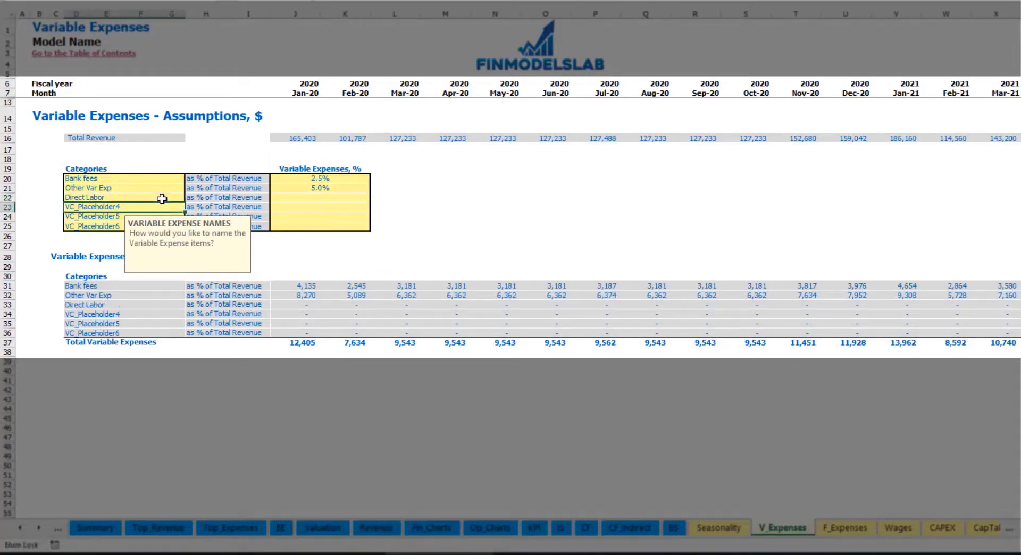
pyautogui.click(301, 199)
pyautogui.write('15')
pyautogui.press('Return')
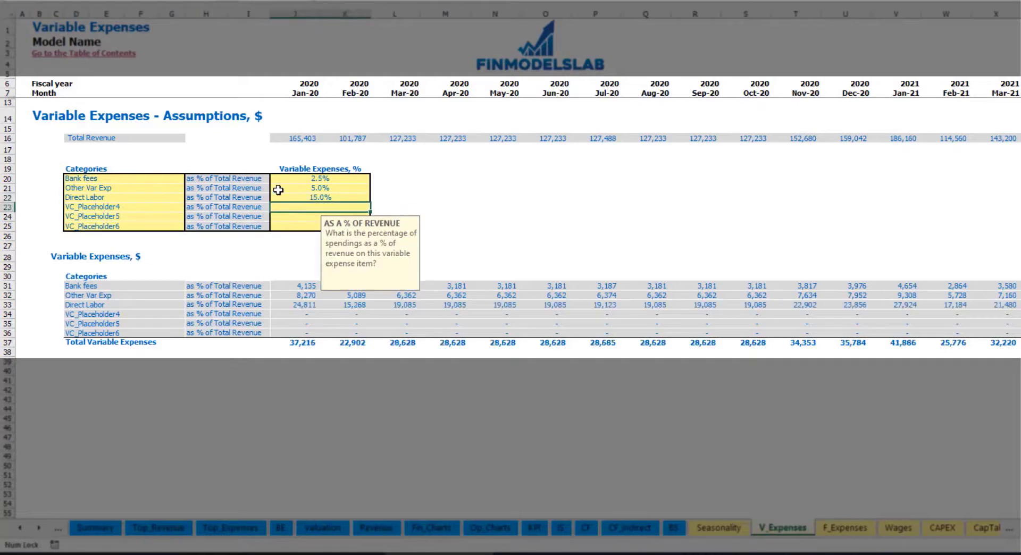
# Check the calculated variable expenses against the expanded Variable Expenses section of the Income Statement, including the Bank fees amounts
pyautogui.click(297, 284)
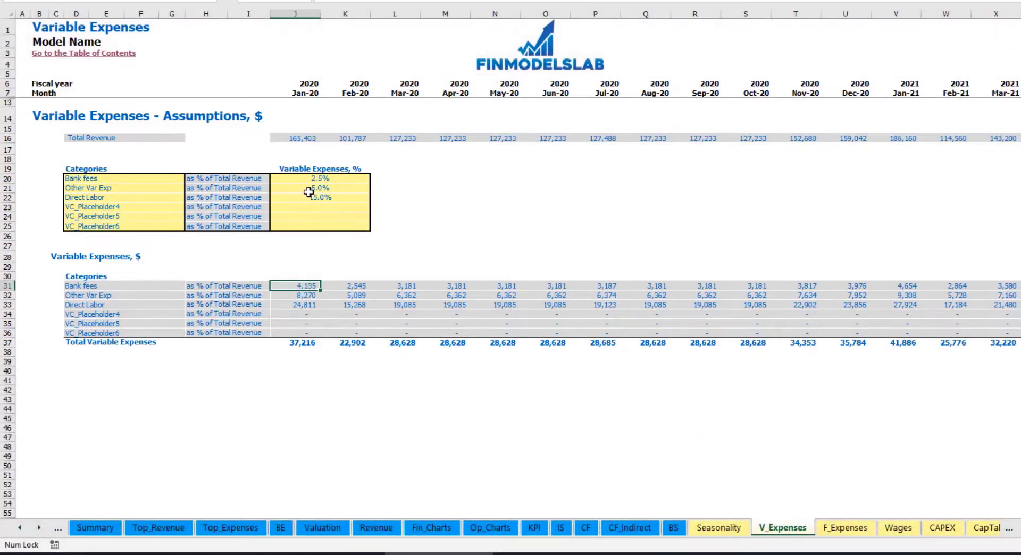
pyautogui.click(558, 527)
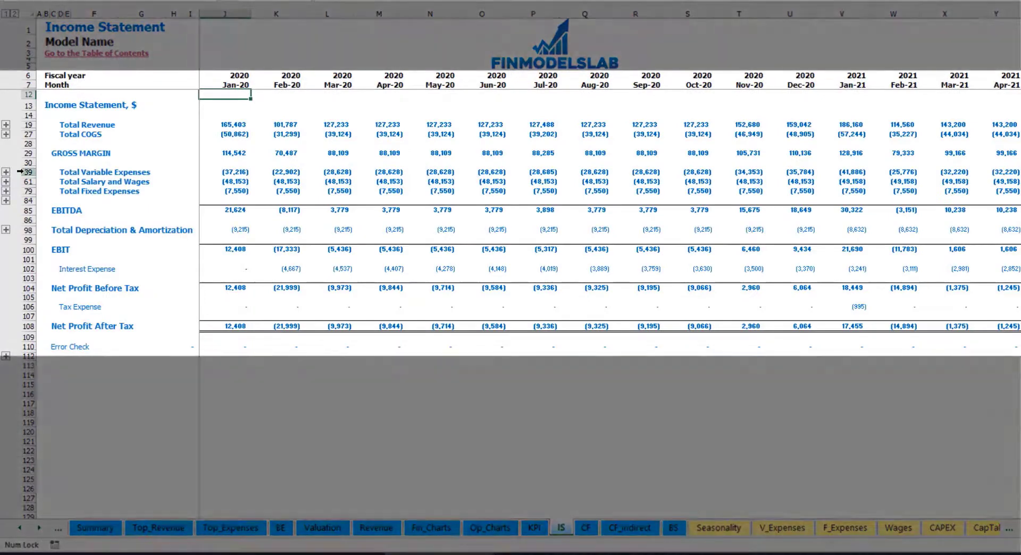
pyautogui.click(28, 171)
pyautogui.click(6, 172)
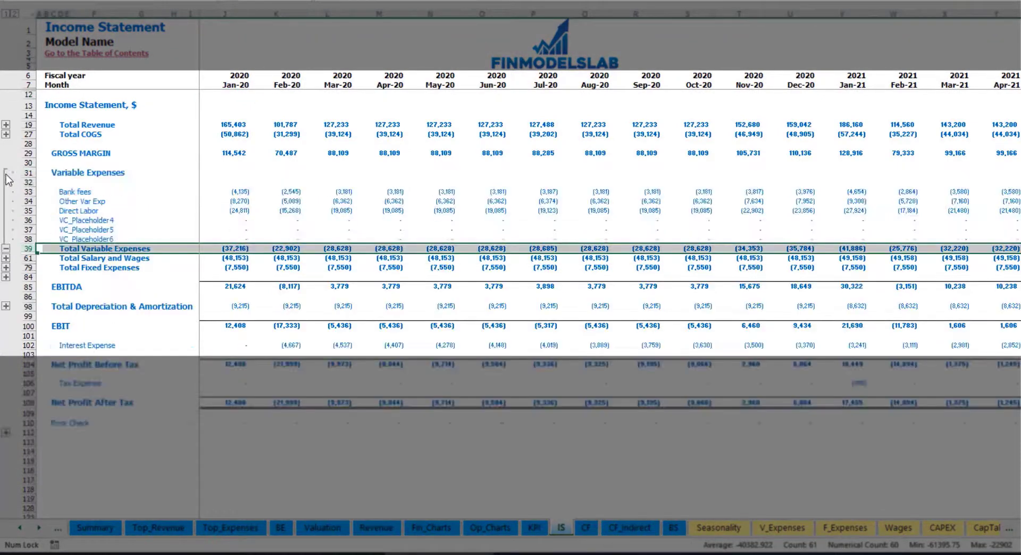
pyautogui.moveTo(28, 191); pyautogui.dragTo(38, 228)
pyautogui.click(248, 191)
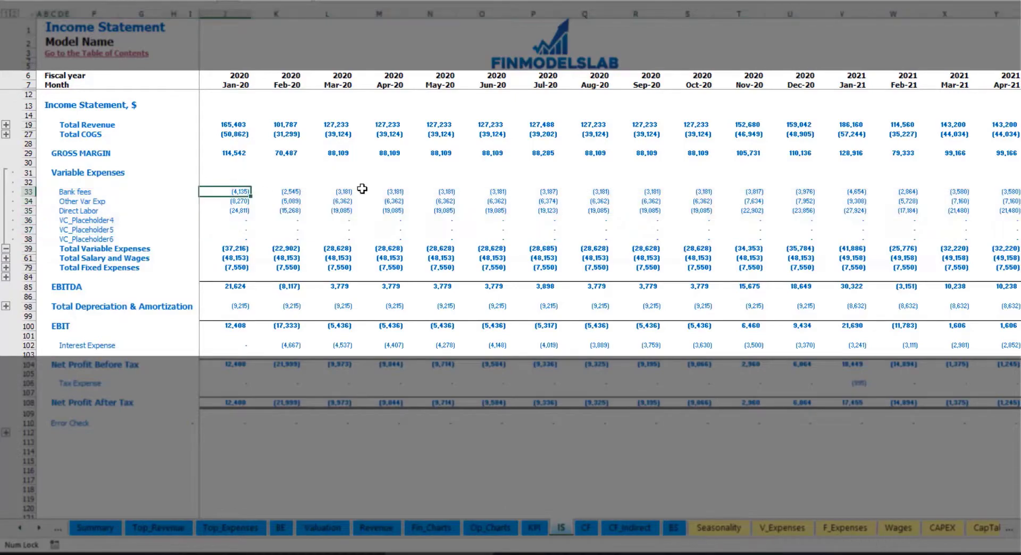
pyautogui.click(367, 191)
pyautogui.moveTo(65, 192); pyautogui.dragTo(64, 238)
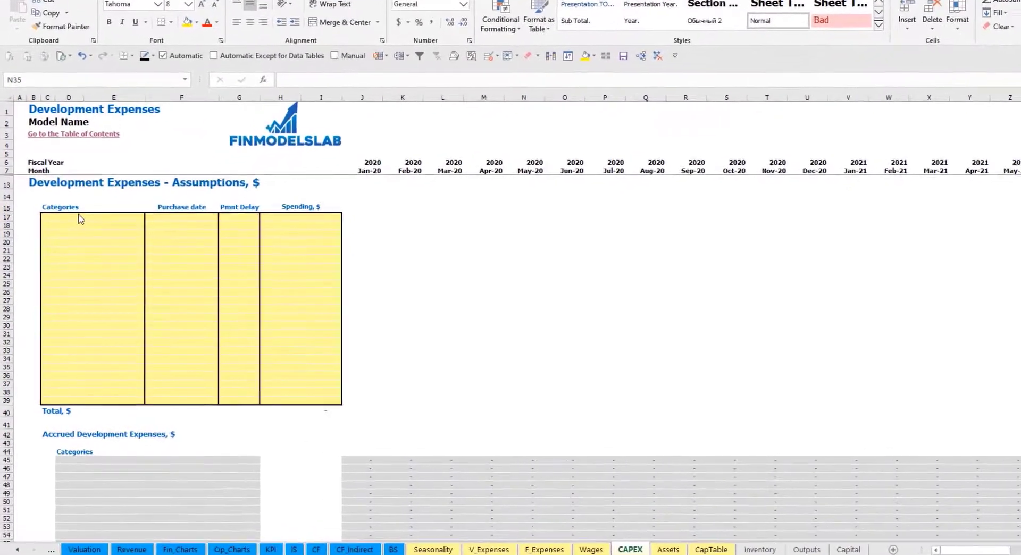
# Enter Kitchen and Other dev exp as the first two development expense categories
pyautogui.click(80, 217)
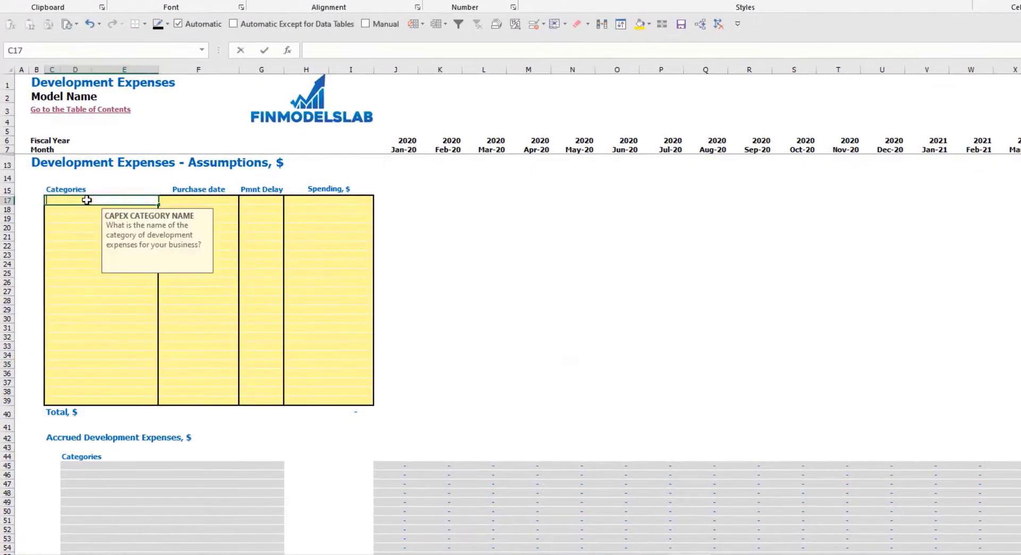
pyautogui.write('Kitchen')
pyautogui.press('Return')
pyautogui.write('Other dev exp')
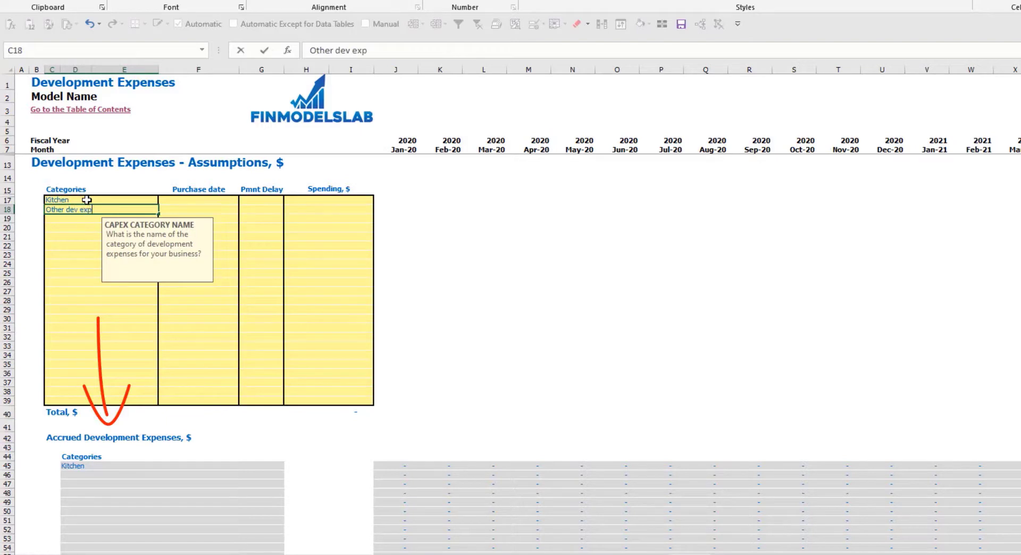
pyautogui.press('Return')
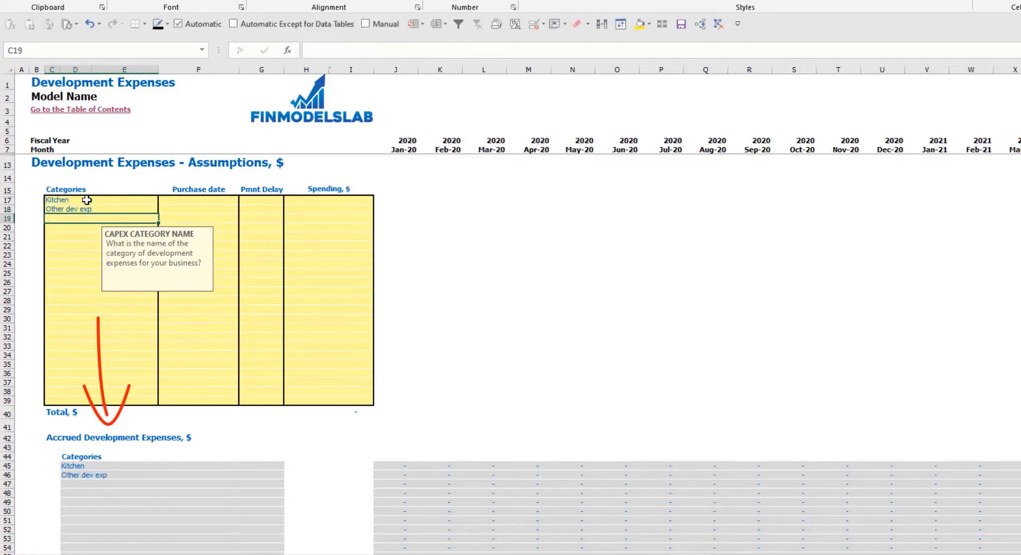
# Set the purchase date to Feb-20 for Kitchen and Mar-20 for Other dev exp
pyautogui.click(212, 202)
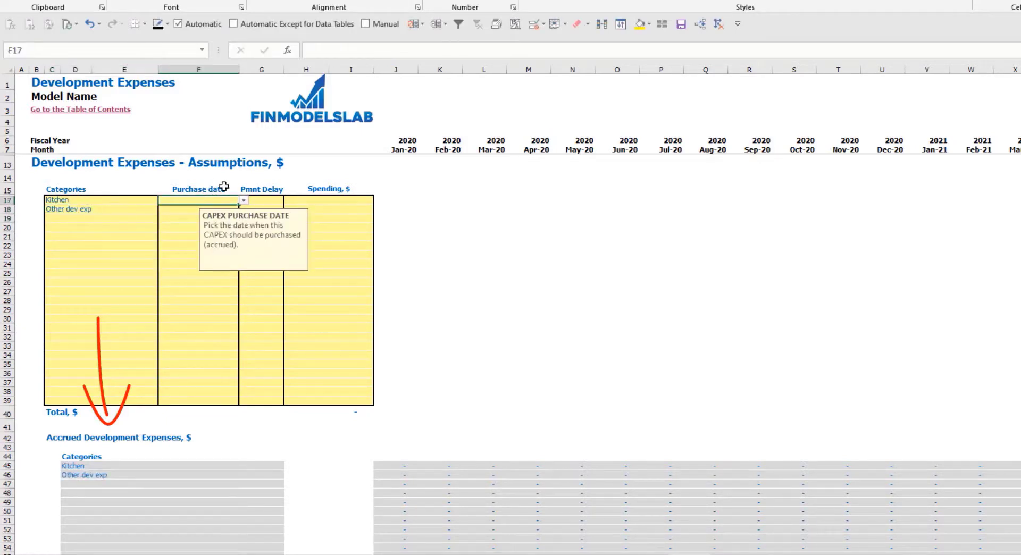
pyautogui.click(242, 202)
pyautogui.click(209, 218)
pyautogui.press('Return')
pyautogui.click(245, 211)
pyautogui.click(208, 234)
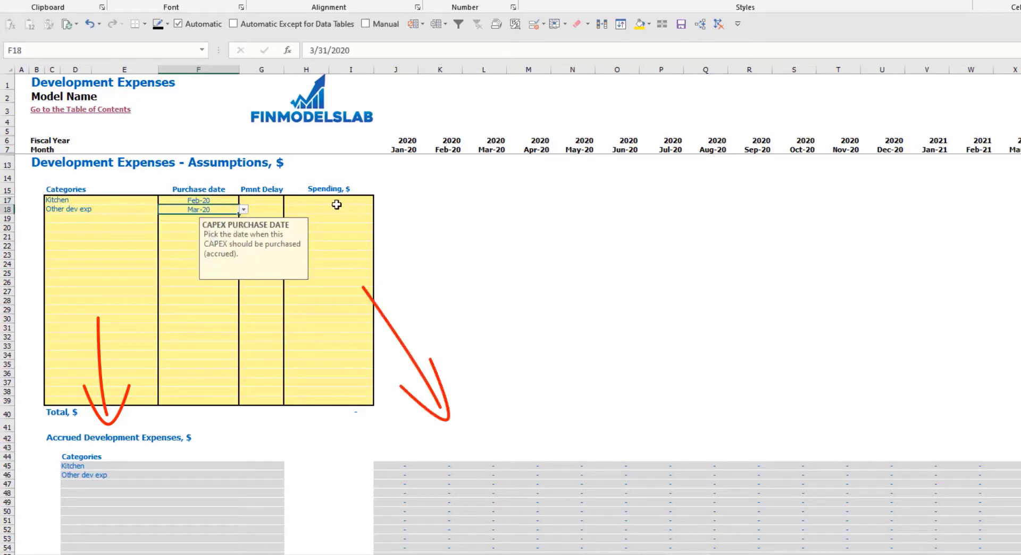
# Enter spending of 50,000 for Kitchen and 10,000 for Other dev exp
pyautogui.click(333, 204)
pyautogui.write('50,0')
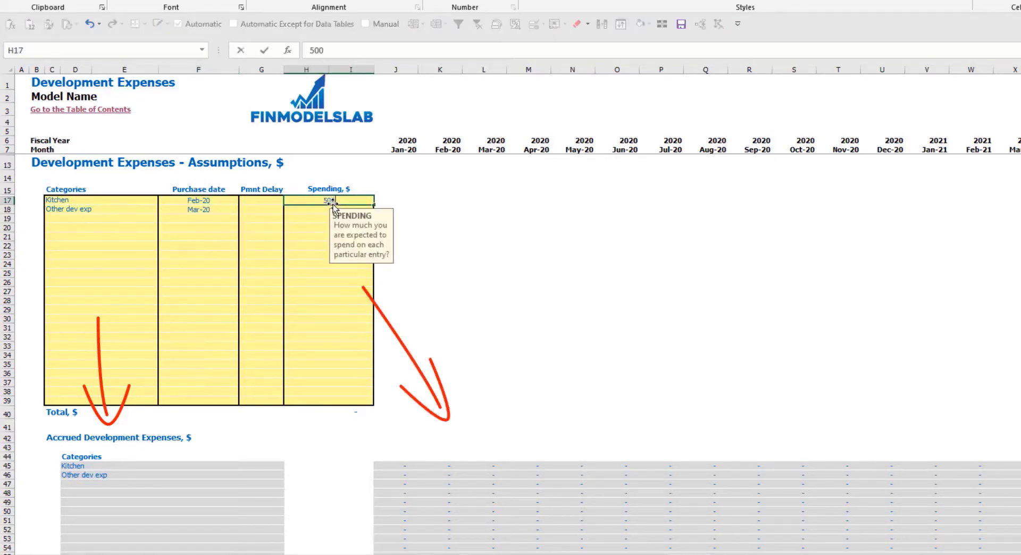
pyautogui.write('00')
pyautogui.press('Return')
pyautogui.write('1000')
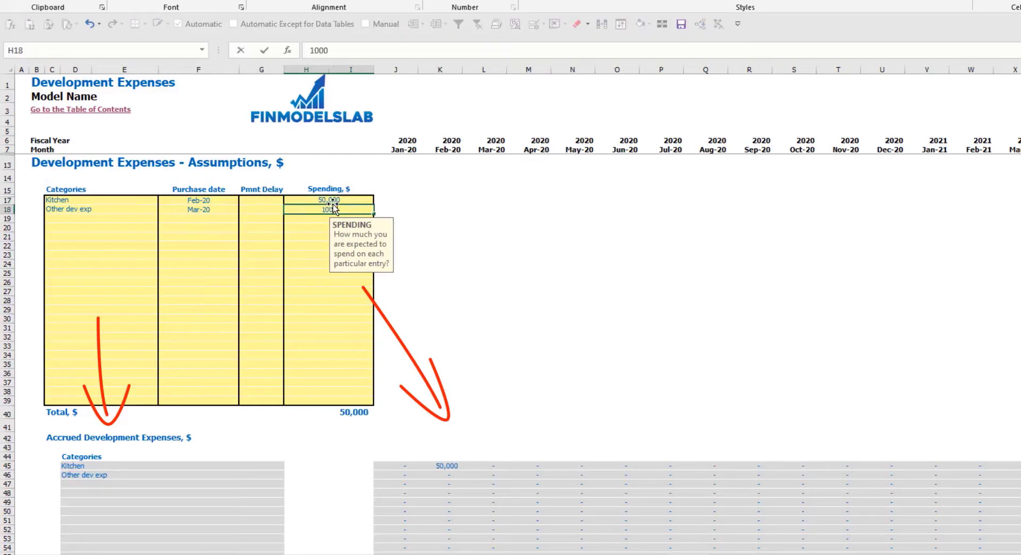
pyautogui.press('Return')
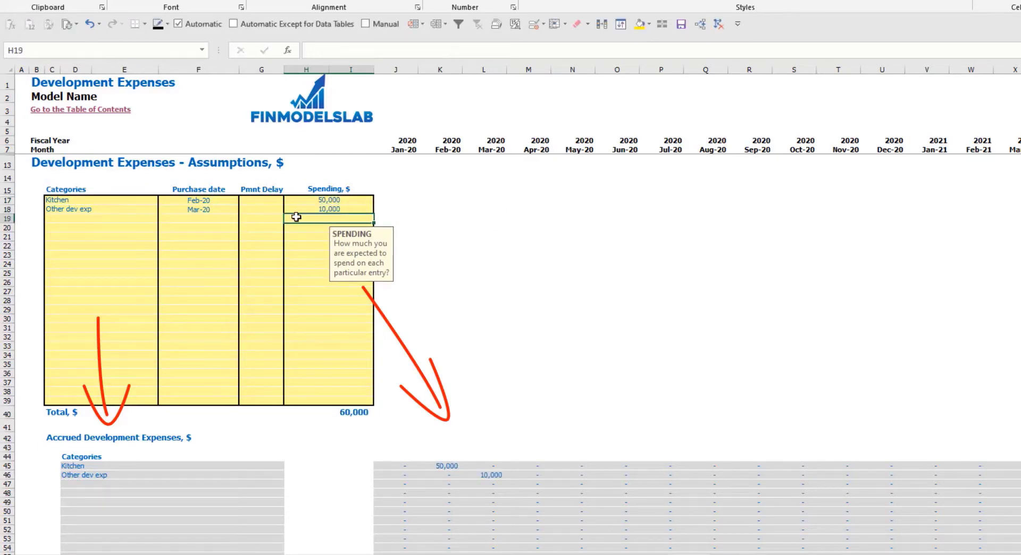
# Set Kitchen's payment delay to 2M and check its payment month under Paid Development Expenses
pyautogui.click(265, 204)
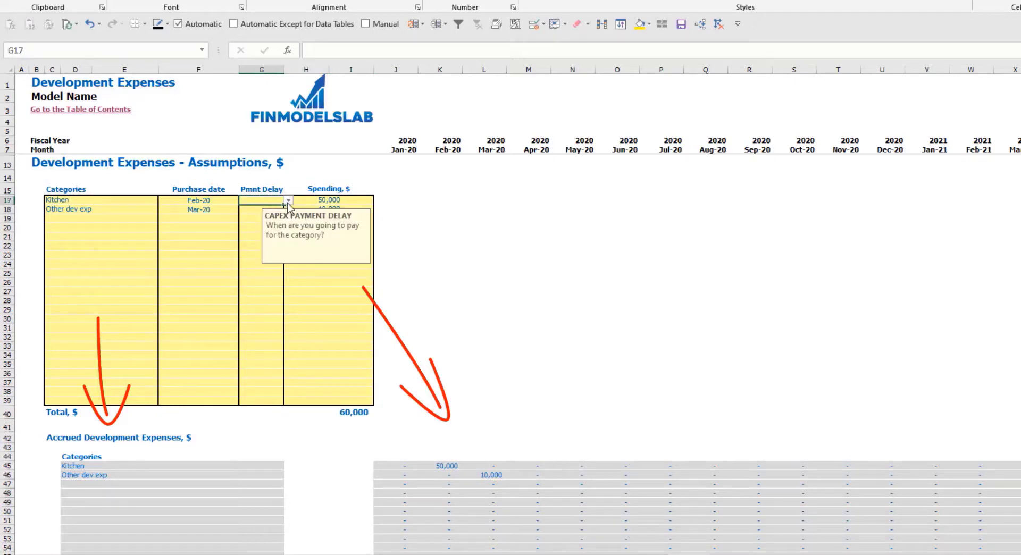
pyautogui.click(288, 201)
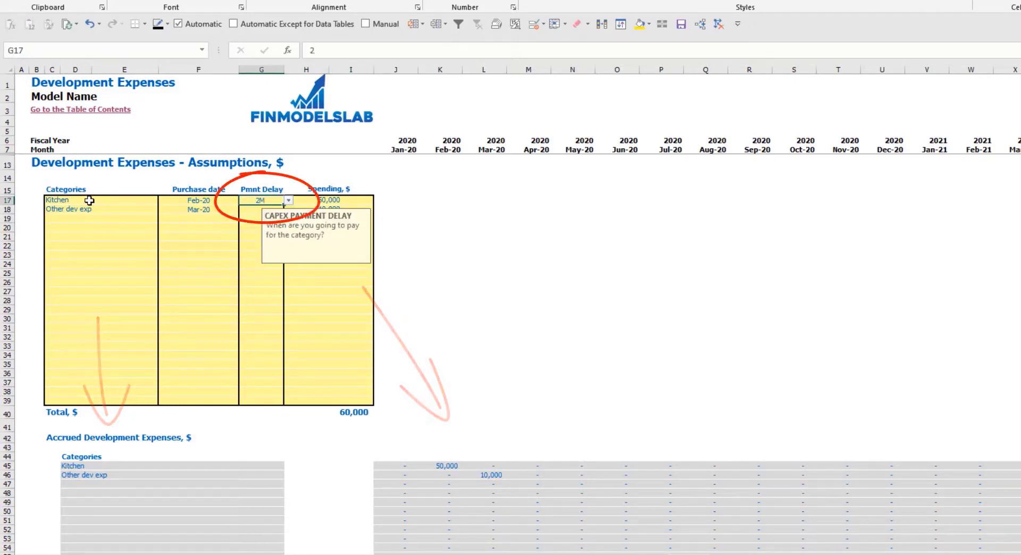
pyautogui.click(271, 220)
pyautogui.scroll(-10, 482, 423)
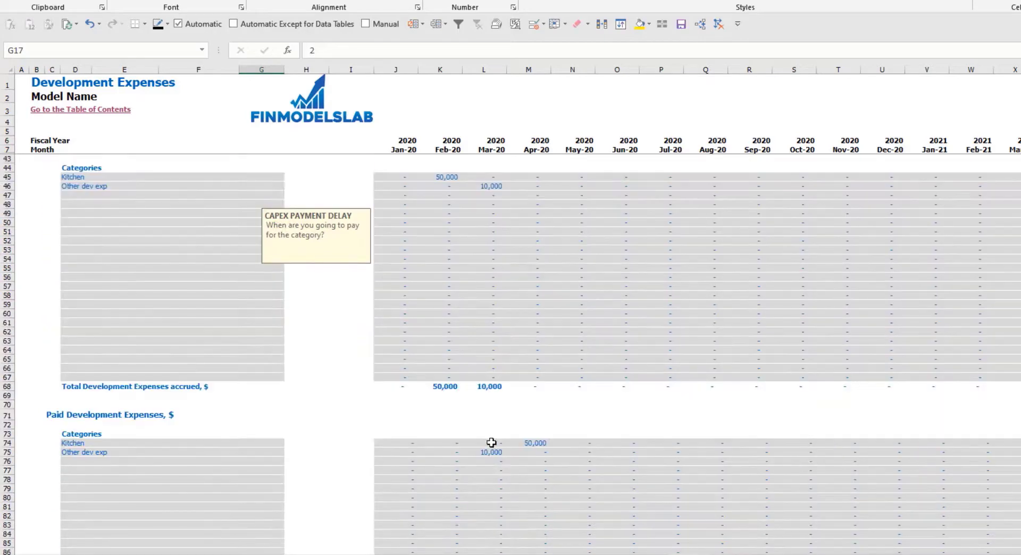
pyautogui.click(534, 442)
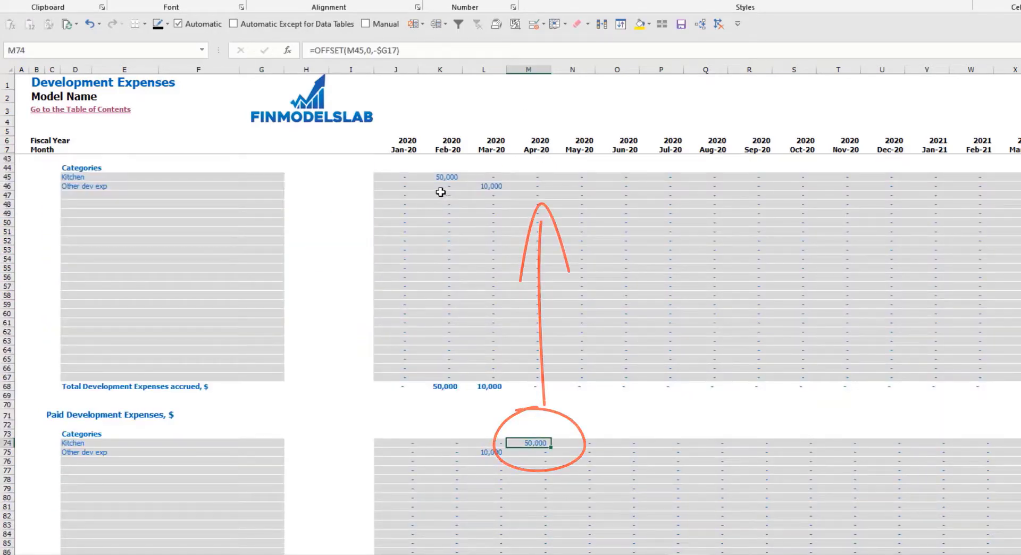
# Set the payment delay of Other dev exp to 3M and check its payment month under Paid Development Expenses
pyautogui.scroll(10, 260, 260)
pyautogui.click(269, 212)
pyautogui.click(288, 210)
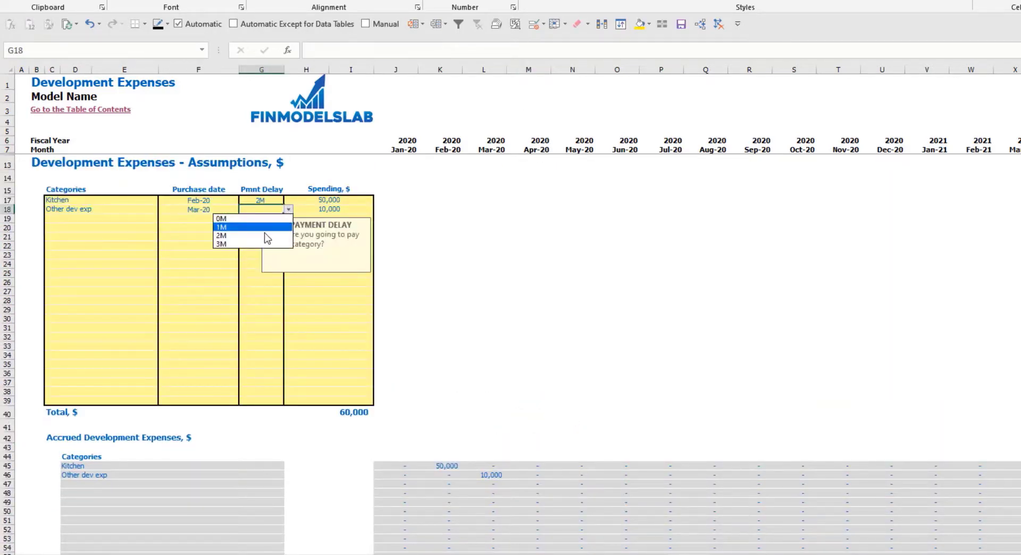
pyautogui.click(223, 240)
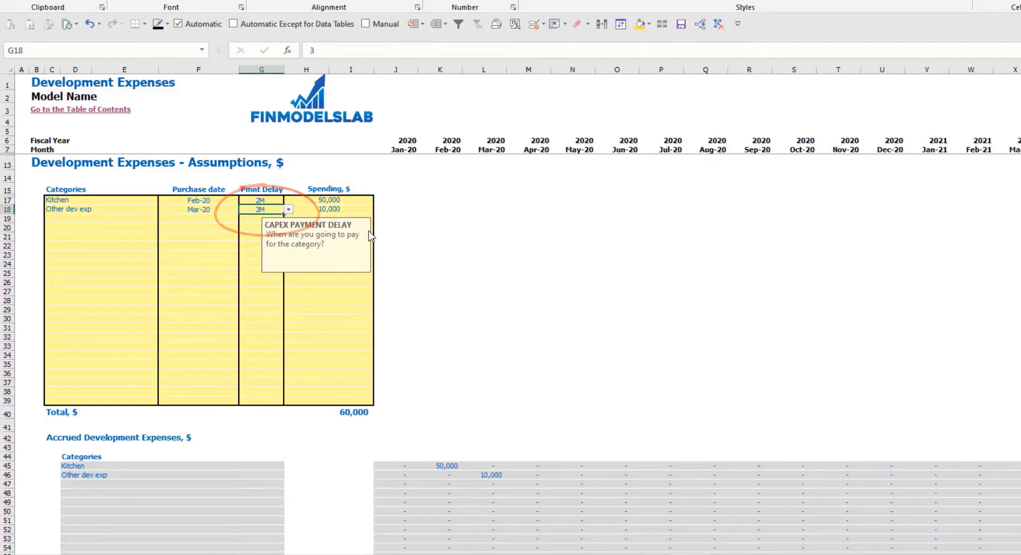
pyautogui.scroll(-10, 520, 357)
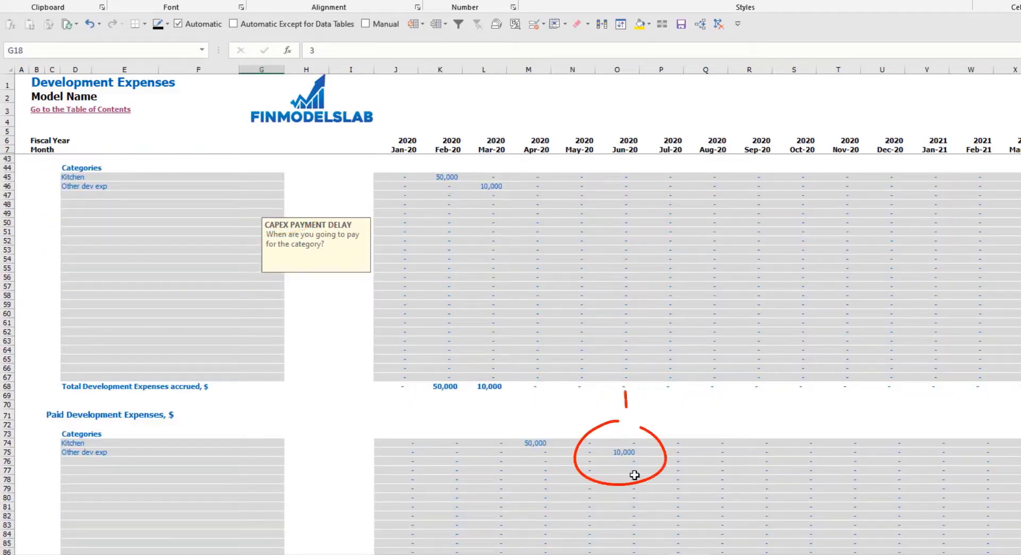
pyautogui.click(617, 461)
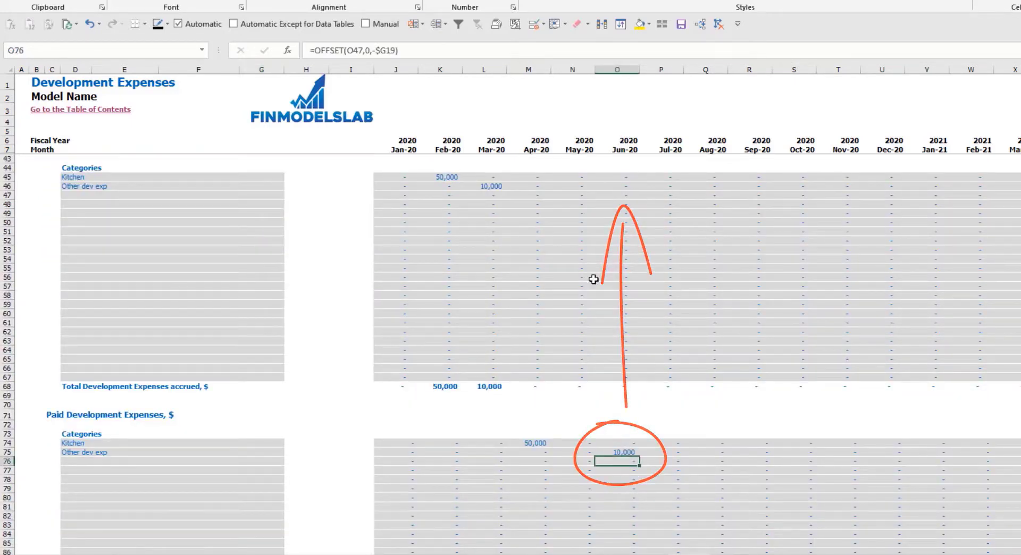
# Compare the total development spending with the Development CAPEX asset in Book Assets, including its monthly depreciation and closing net book value
pyautogui.scroll(10, 383, 310)
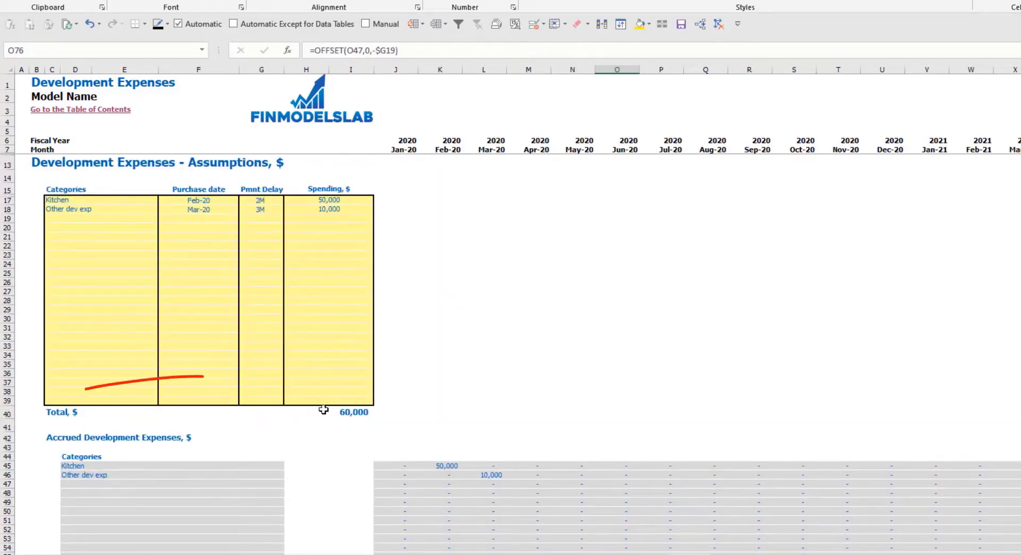
pyautogui.click(294, 414)
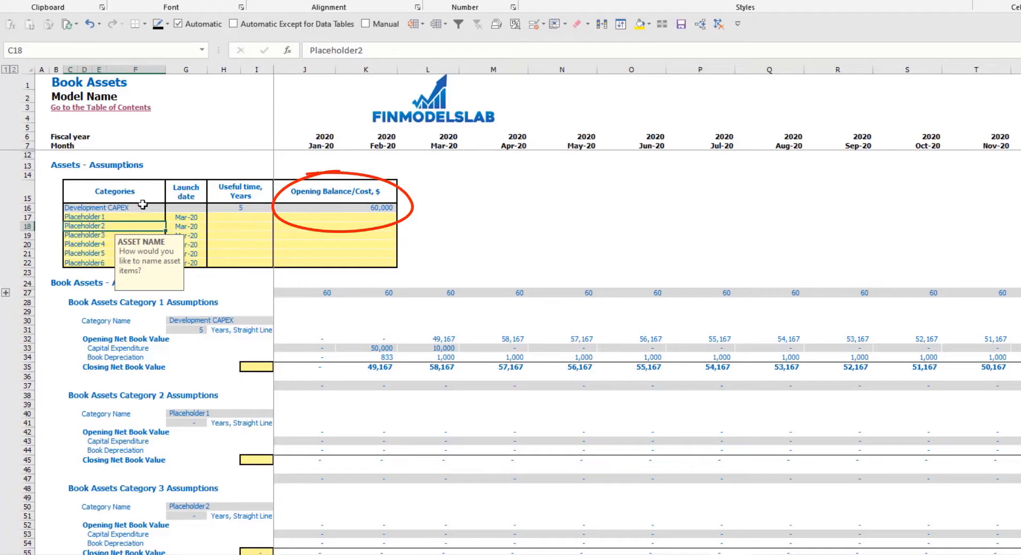
pyautogui.moveTo(141, 208); pyautogui.dragTo(324, 211)
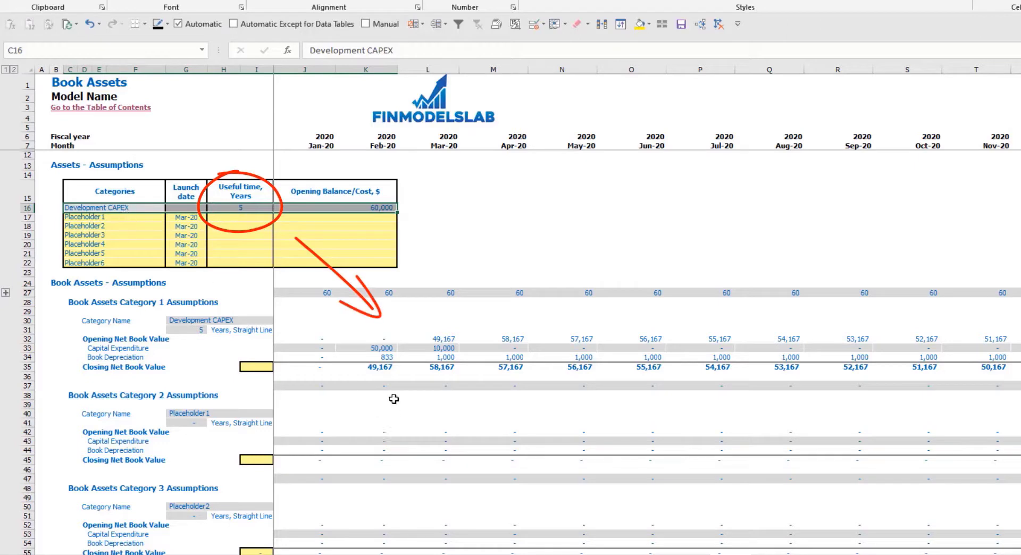
pyautogui.moveTo(581, 367); pyautogui.dragTo(655, 359)
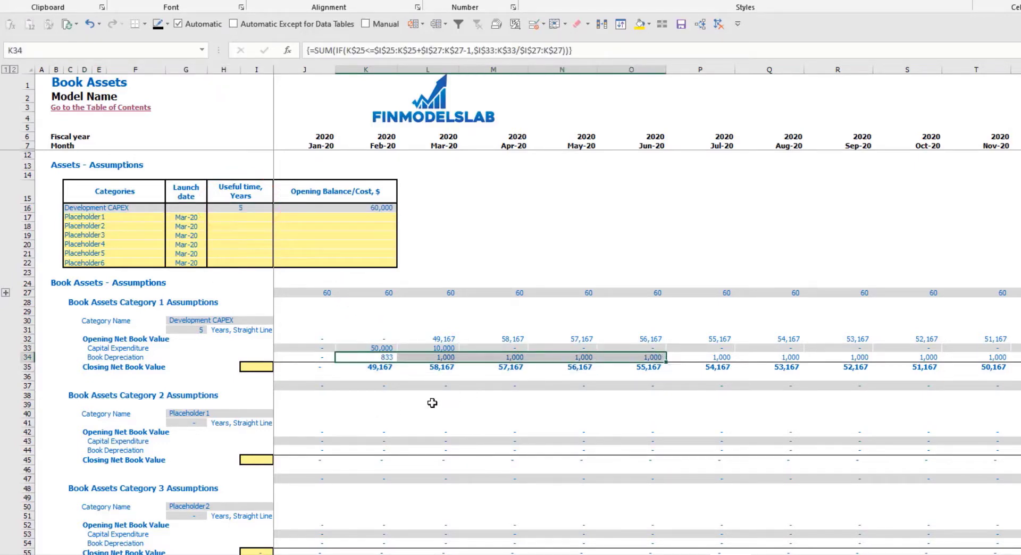
pyautogui.moveTo(373, 368); pyautogui.dragTo(643, 368)
# Rename the Placeholder1 asset as Other CAPEX and set its launch date to Jun-20
pyautogui.moveTo(118, 220); pyautogui.dragTo(119, 259)
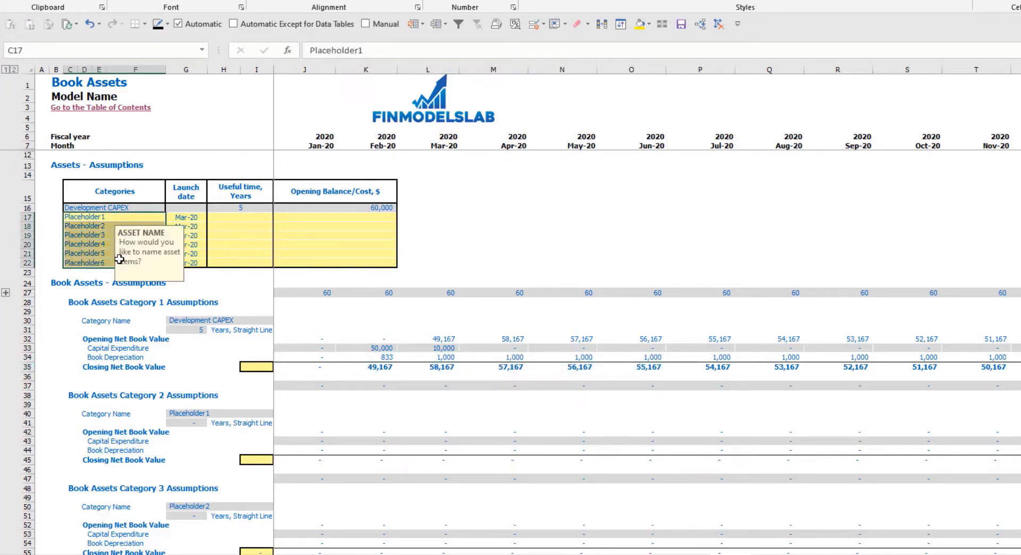
pyautogui.click(92, 217)
pyautogui.write('Other CAPE')
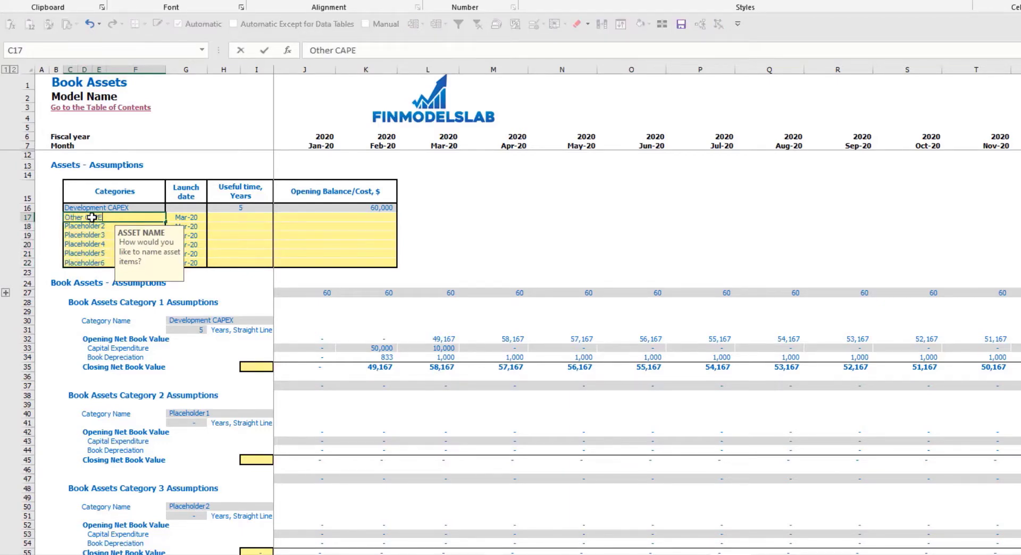
pyautogui.write('X')
pyautogui.click(198, 218)
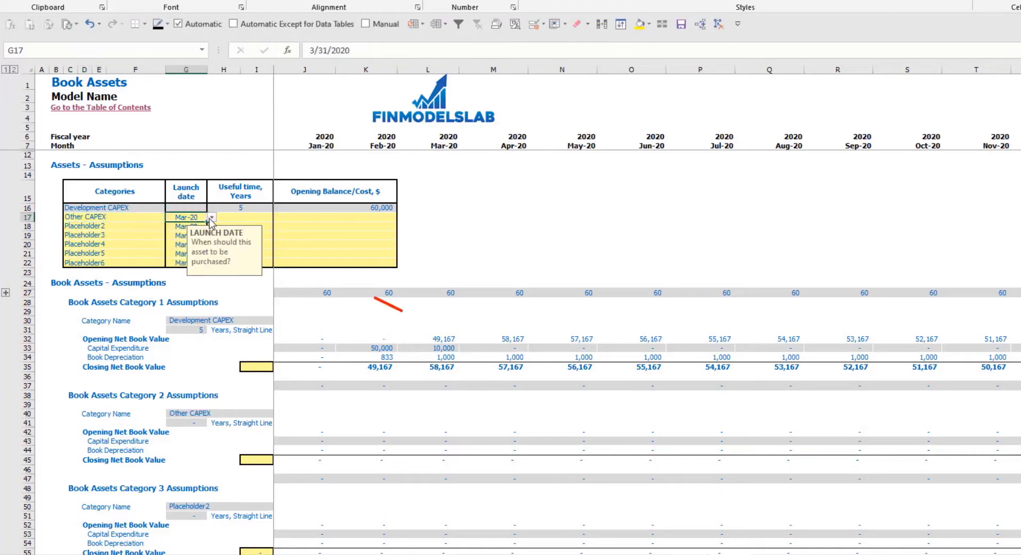
pyautogui.click(211, 217)
pyautogui.click(195, 252)
# Set the useful time of Other CAPEX to 3 years and its opening balance/cost to 5000
pyautogui.click(255, 217)
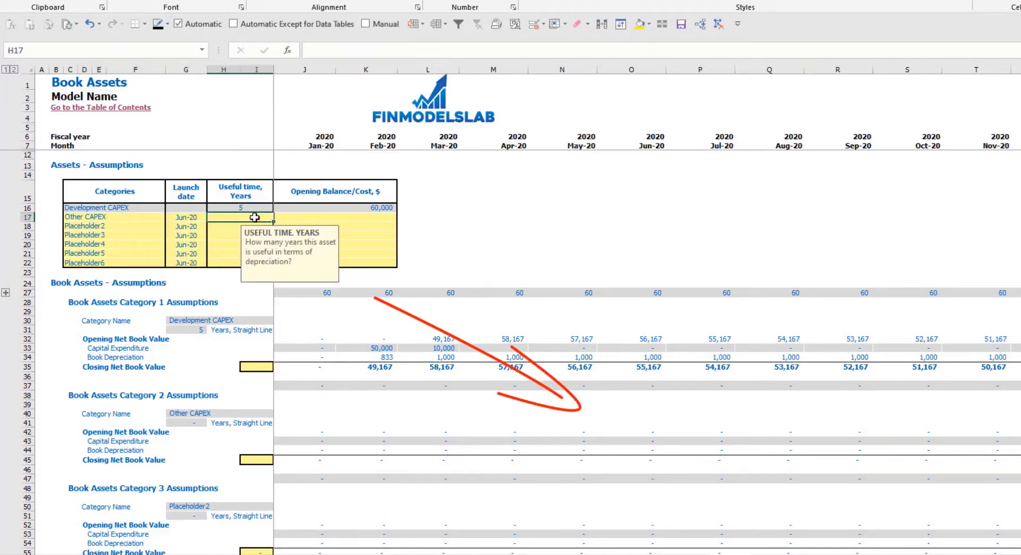
pyautogui.write('3')
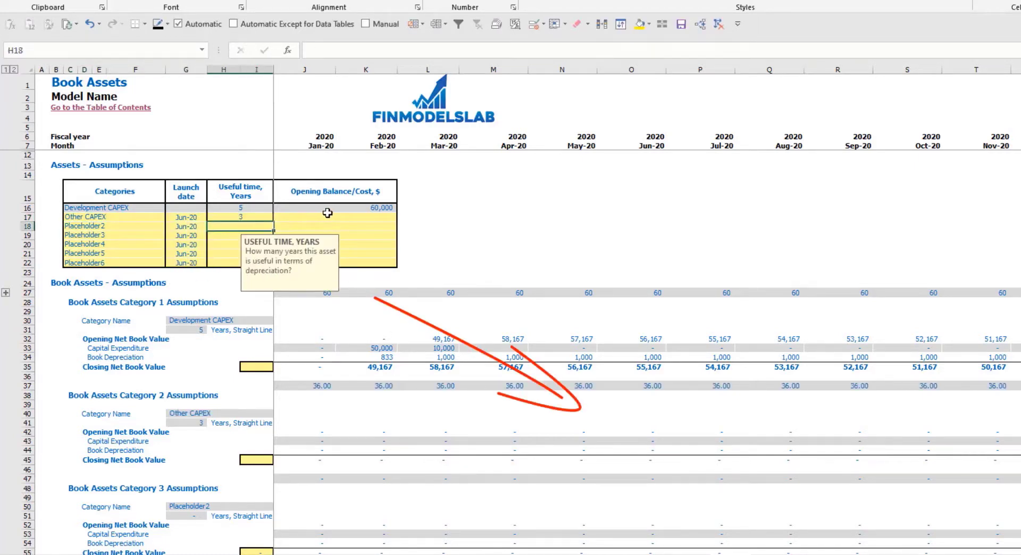
pyautogui.click(326, 215)
pyautogui.write('5000')
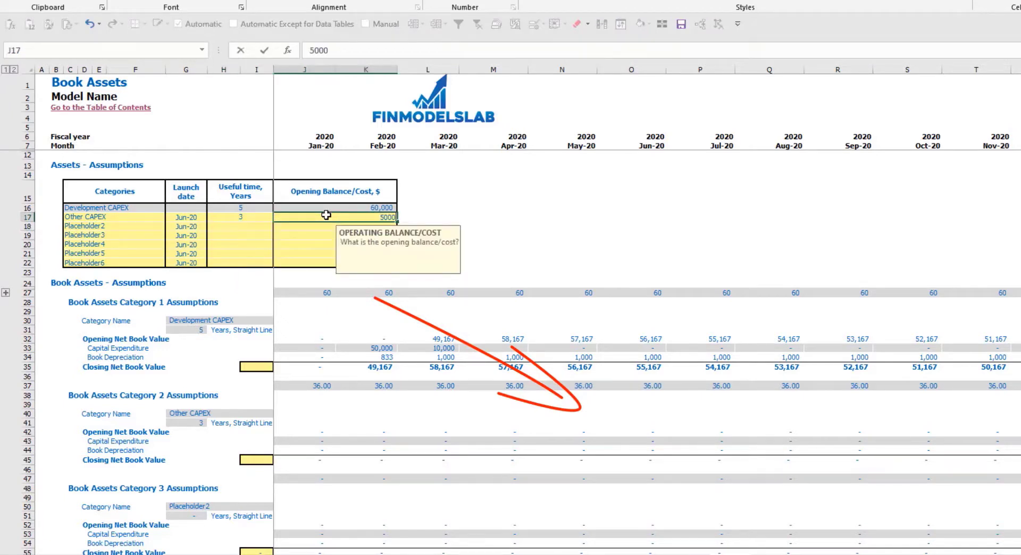
pyautogui.press('Return')
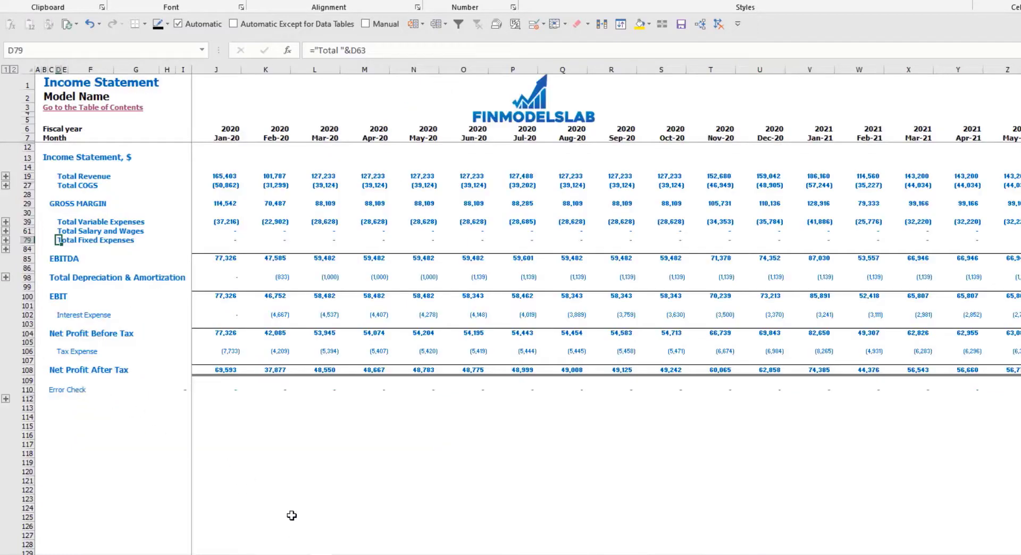
# Check Total Depreciation & Amortization in the Income Statement and Fixed Assets Capital Expenditure in the Cash Flow Statement
pyautogui.click(25, 277)
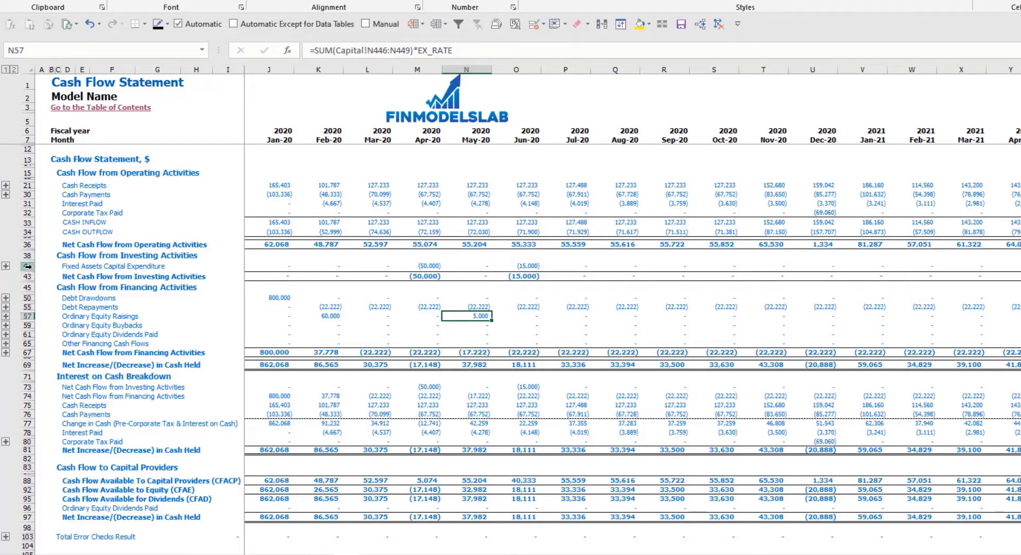
pyautogui.click(28, 266)
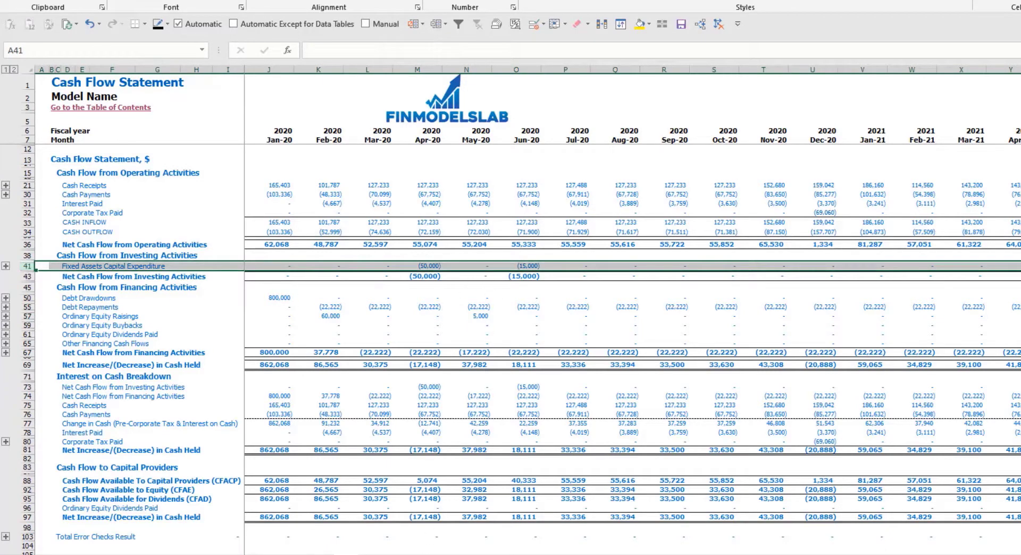
# Examine the Fixed Assets, Assets Closing Net Book Value, CAPEX Prepayment and CAPEX Payable rows of the Balance Sheet
pyautogui.click(430, 554)
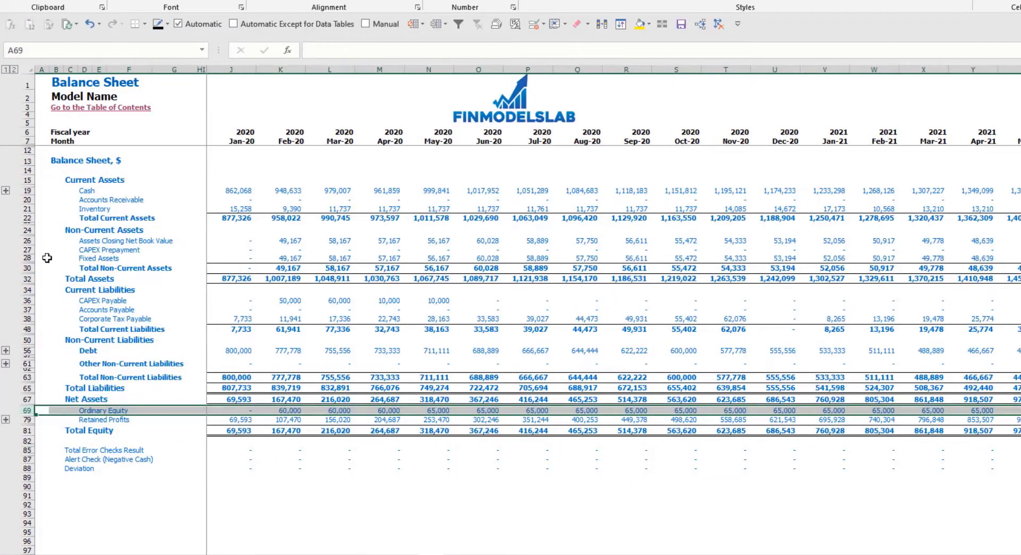
pyautogui.click(27, 258)
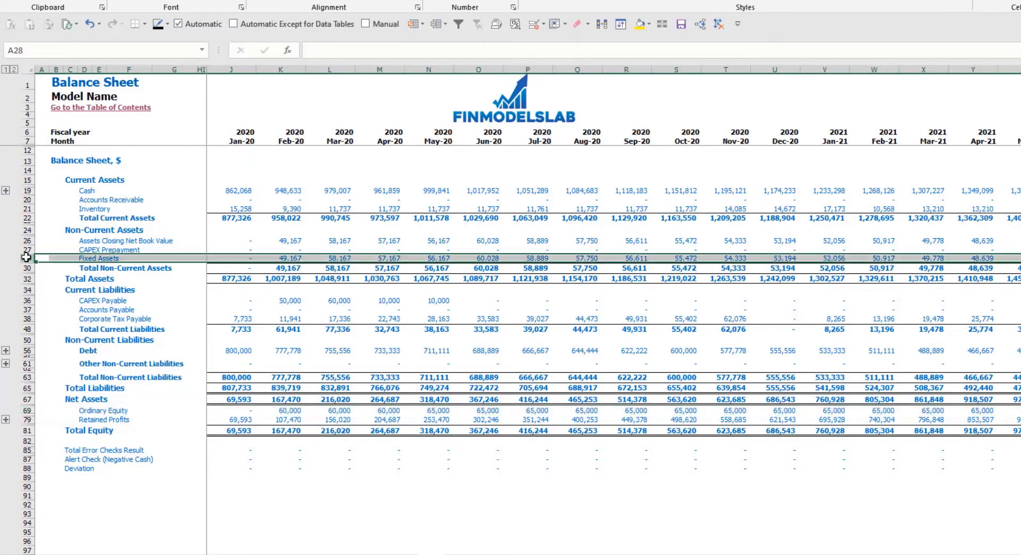
pyautogui.click(26, 241)
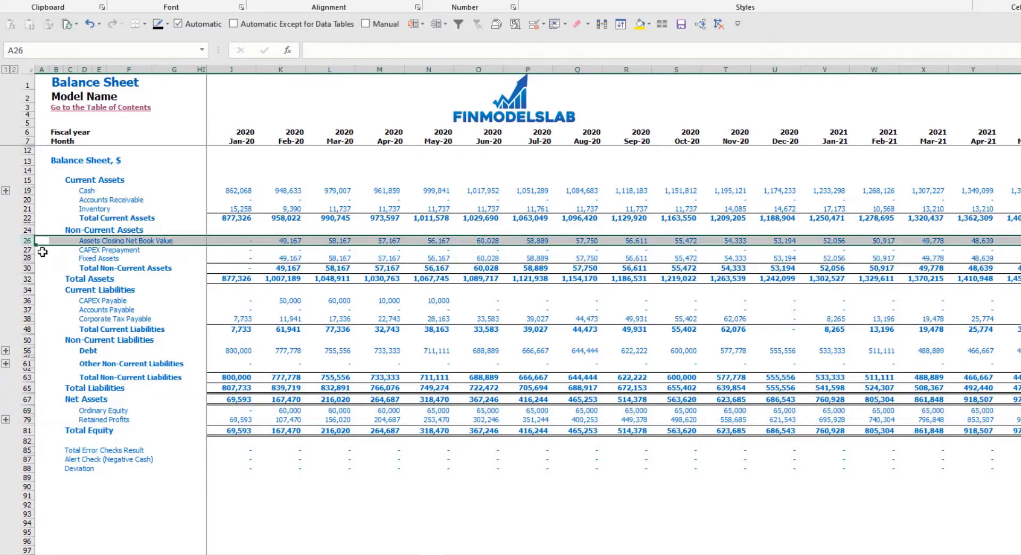
pyautogui.click(25, 249)
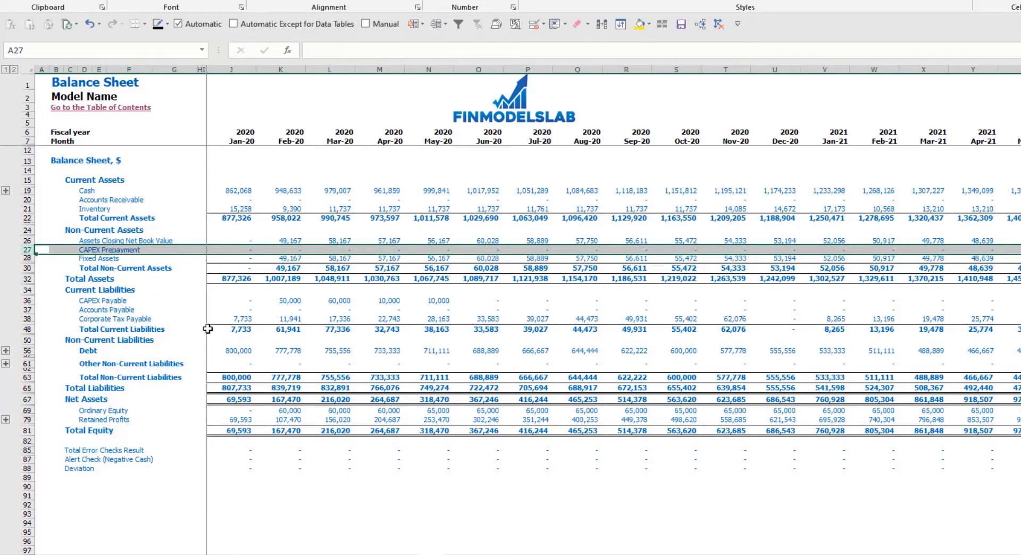
pyautogui.click(25, 300)
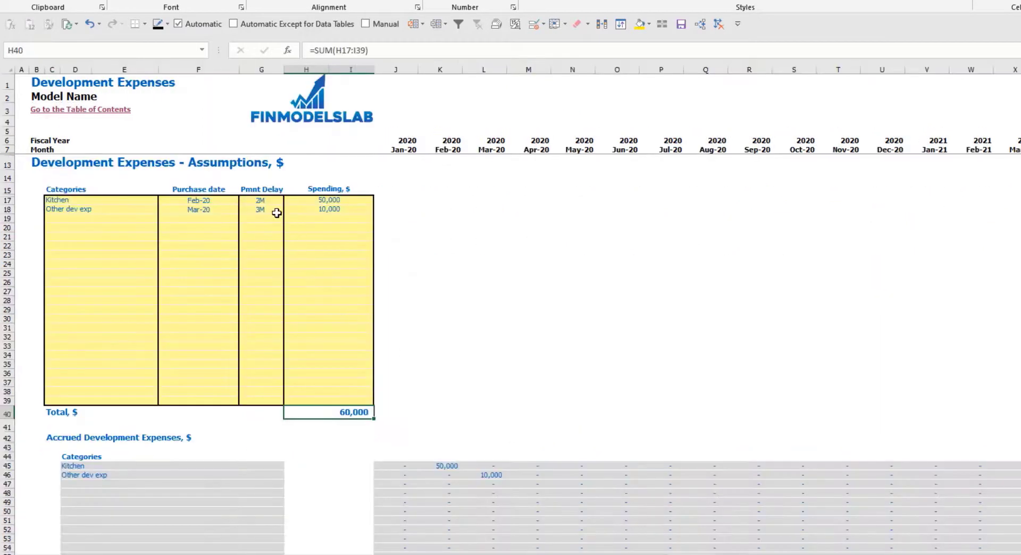
# Set the payment delay of the Kitchen and Other dev exp development expenses to 0M and check the Balance Sheet's non-current assets
pyautogui.click(270, 200)
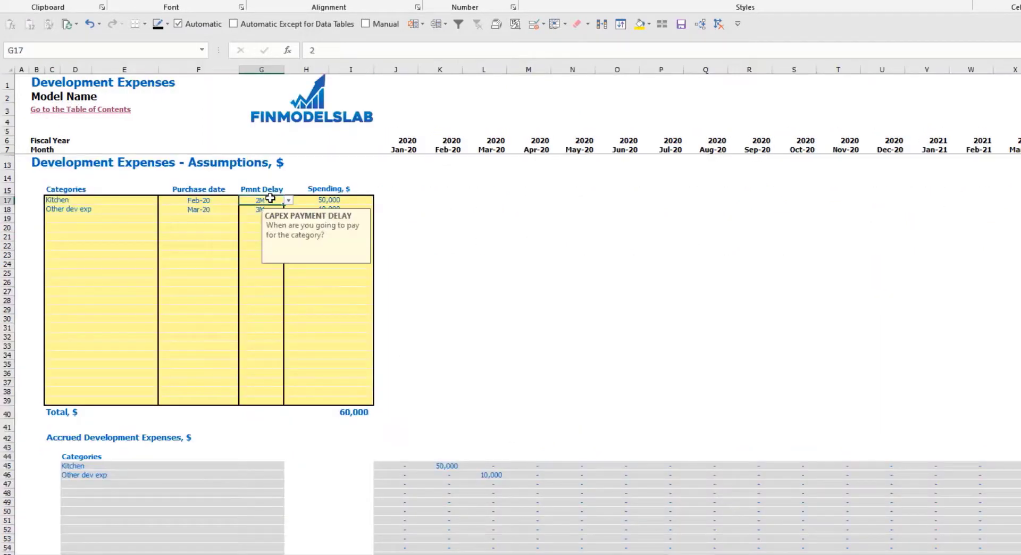
pyautogui.click(253, 210)
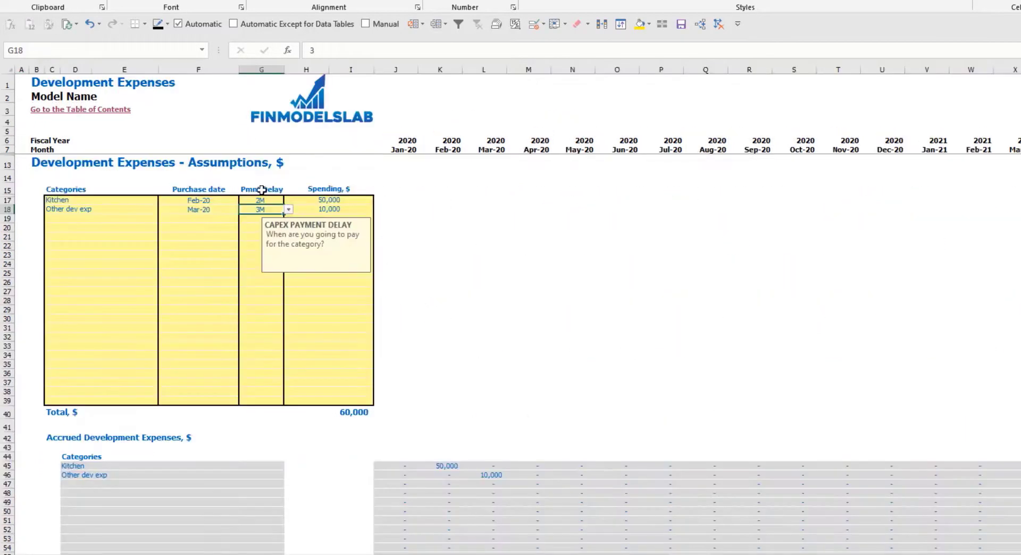
pyautogui.click(259, 200)
pyautogui.click(287, 200)
pyautogui.click(258, 208)
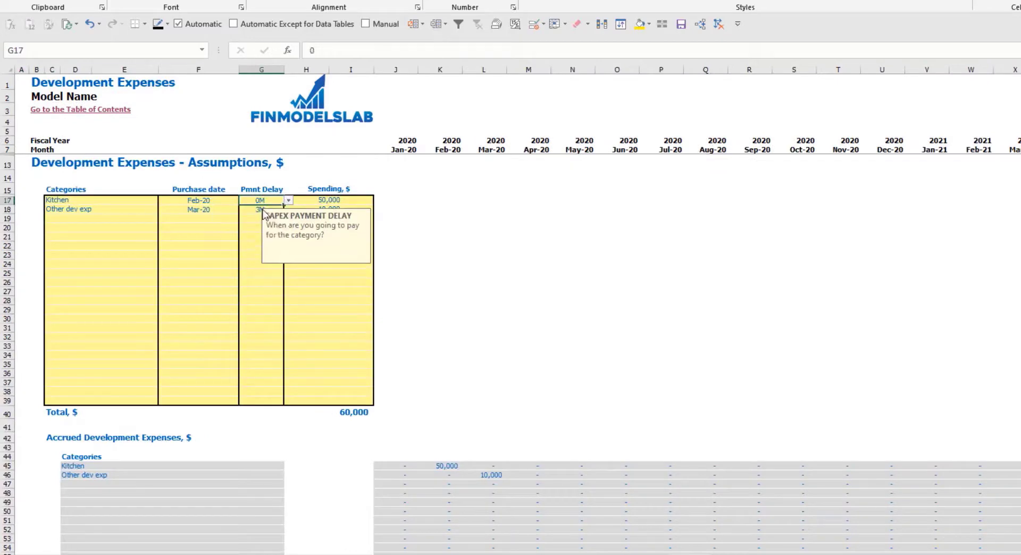
pyautogui.press('Down')
pyautogui.click(287, 213)
pyautogui.click(266, 227)
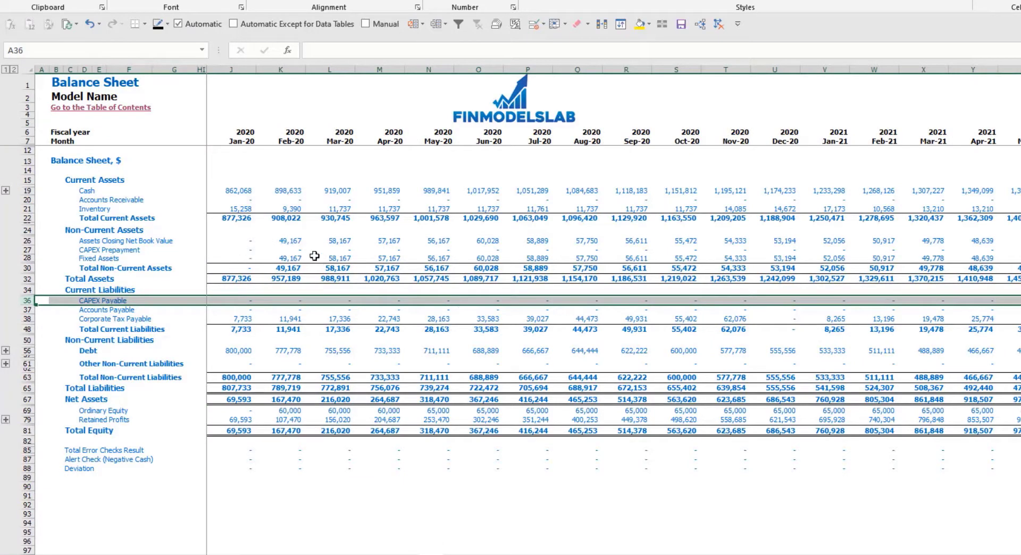
pyautogui.moveTo(284, 242); pyautogui.dragTo(509, 269)
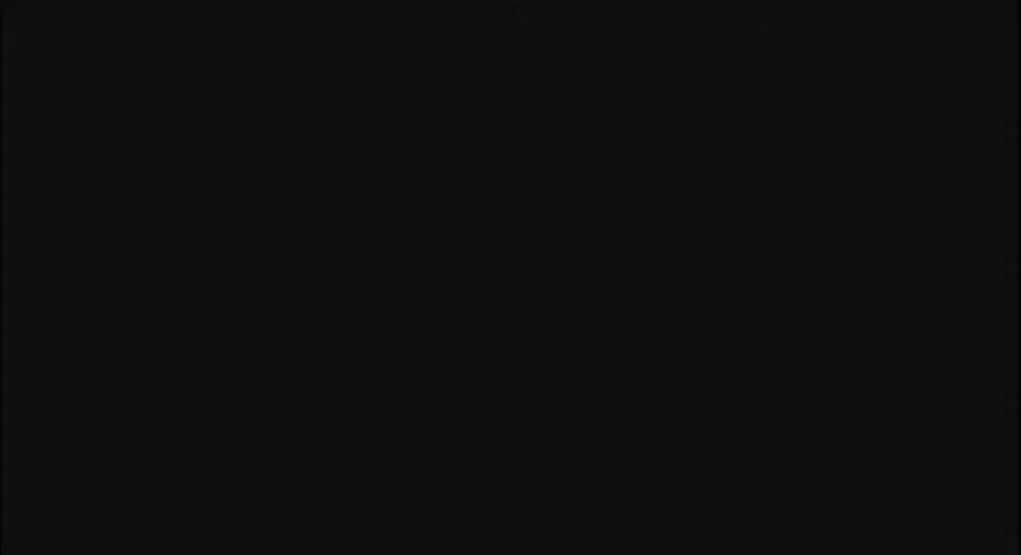
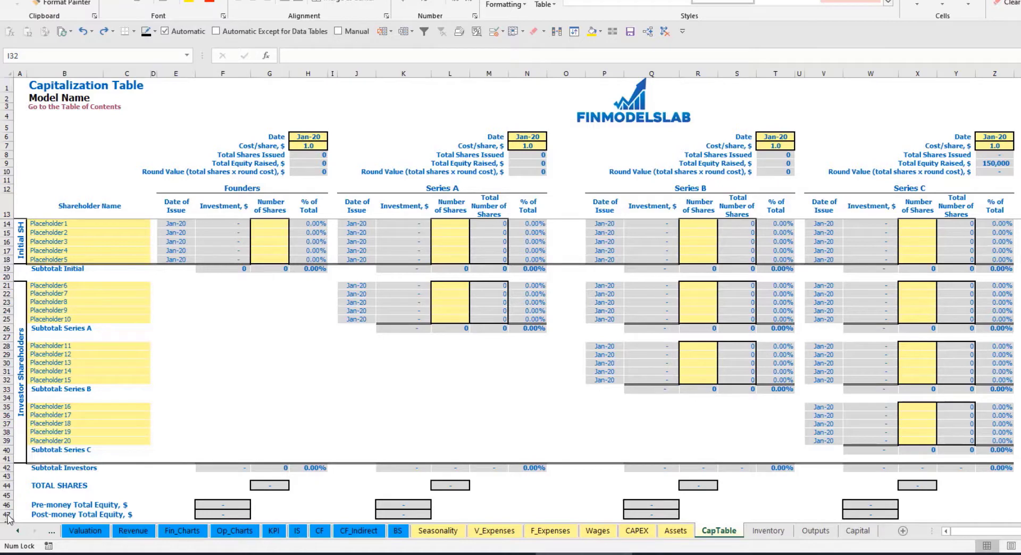
# Name the first two initial shareholders in the Capitalization Table Founder 1 and Founder 2
pyautogui.click(51, 223)
pyautogui.write('F')
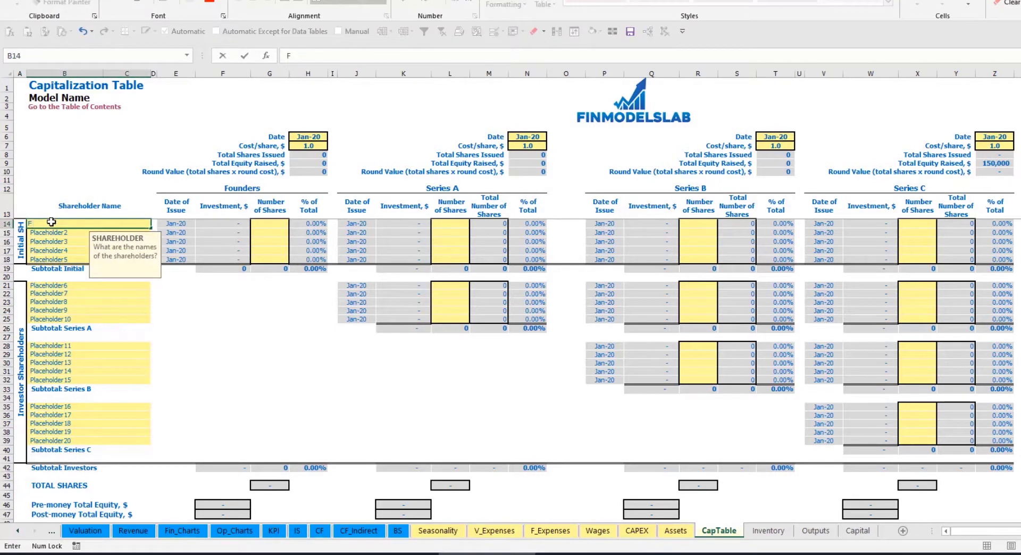
pyautogui.write('ounder 1')
pyautogui.press('Return')
pyautogui.press('Up')
pyautogui.hotkey('ctrl', 'c')
pyautogui.press('Down')
pyautogui.hotkey('ctrl', 'v')
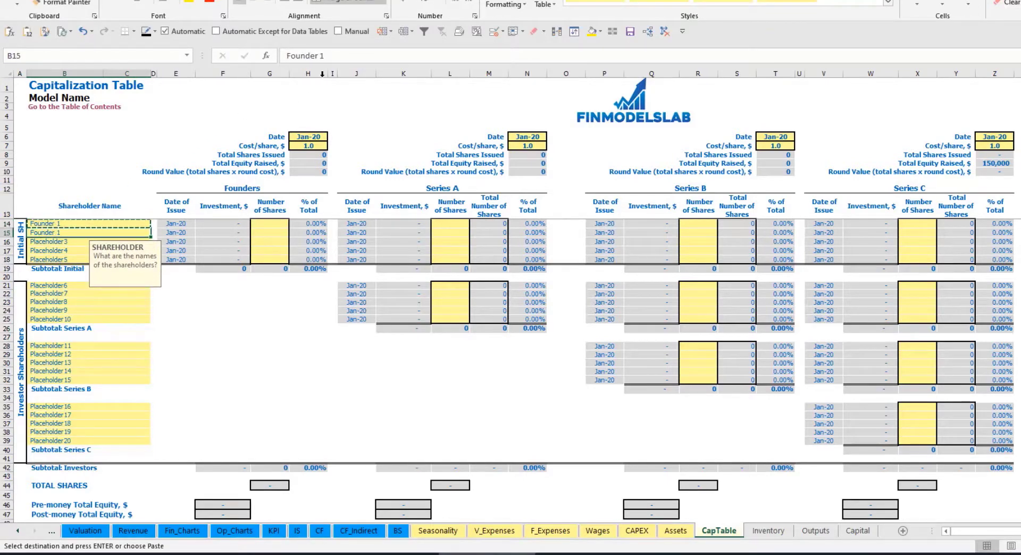
pyautogui.click(339, 56)
pyautogui.press('BackSpace')
pyautogui.write('2')
pyautogui.press('Return')
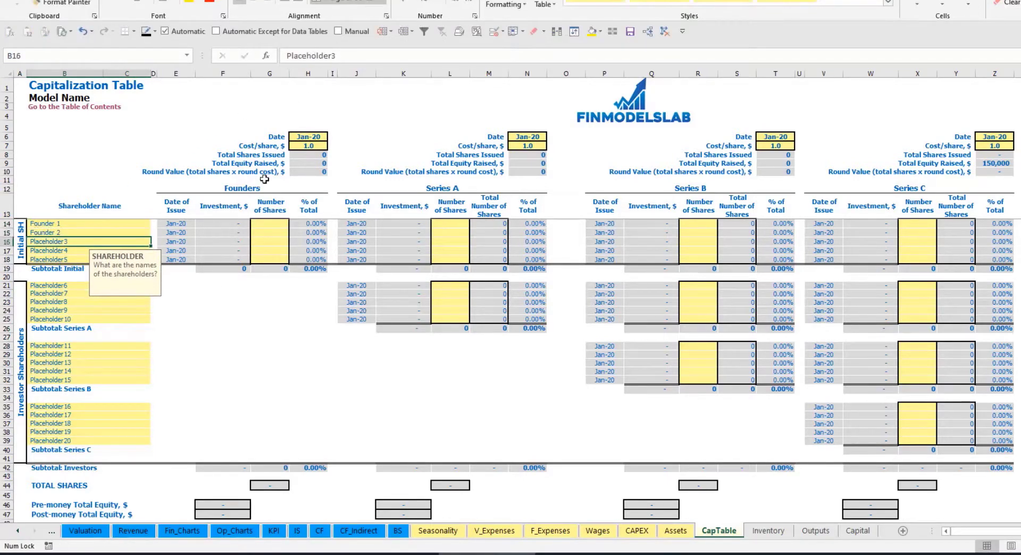
# Enter the founders' number of shares as 10,000 for Founder 1 and 20,000 for Founder 2
pyautogui.click(109, 224)
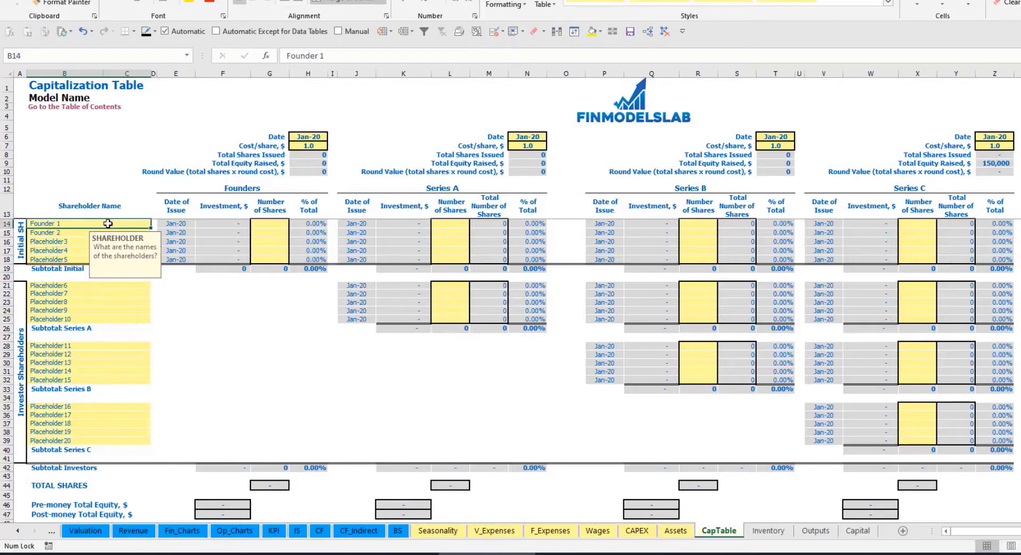
pyautogui.click(273, 223)
pyautogui.write('10,0')
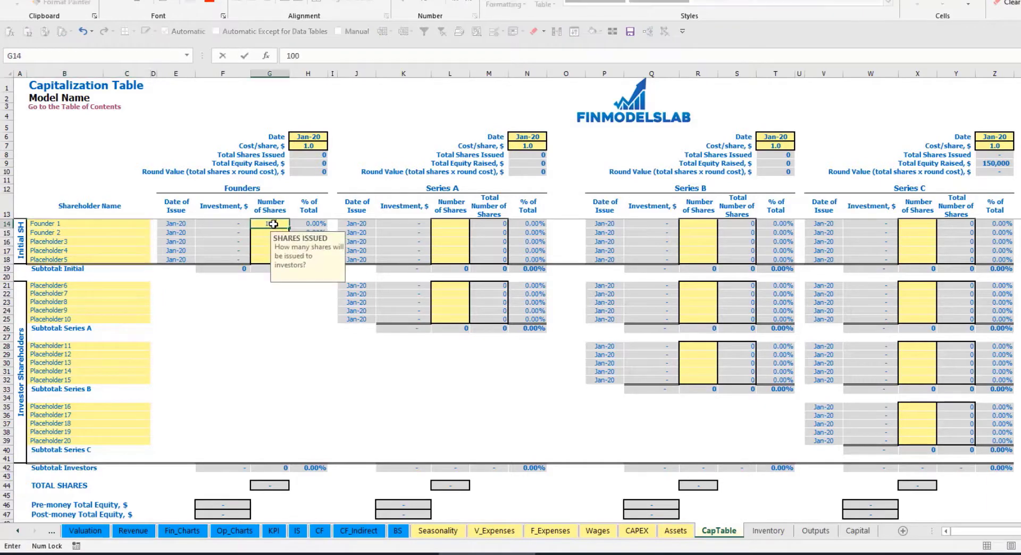
pyautogui.write('00')
pyautogui.press('Return')
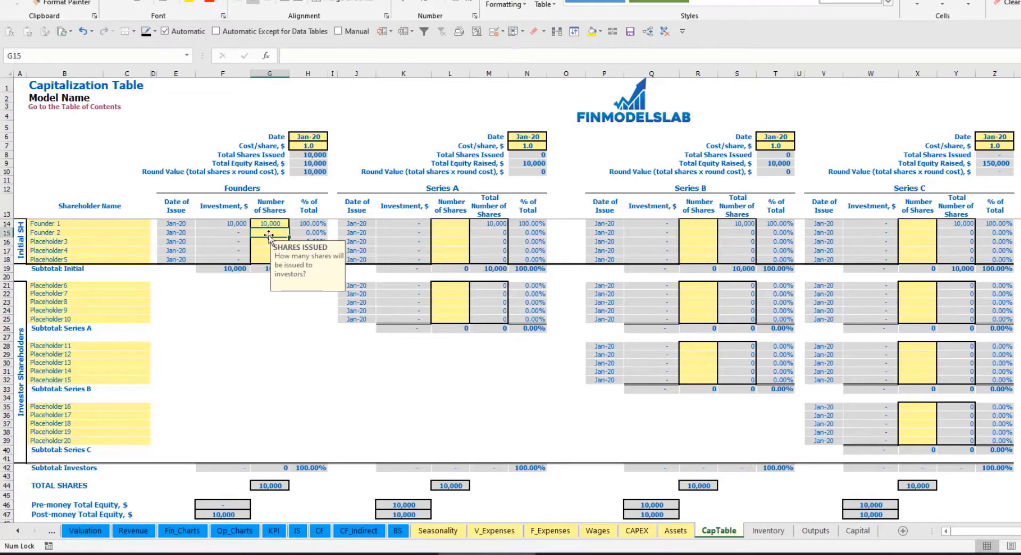
pyautogui.write('2000')
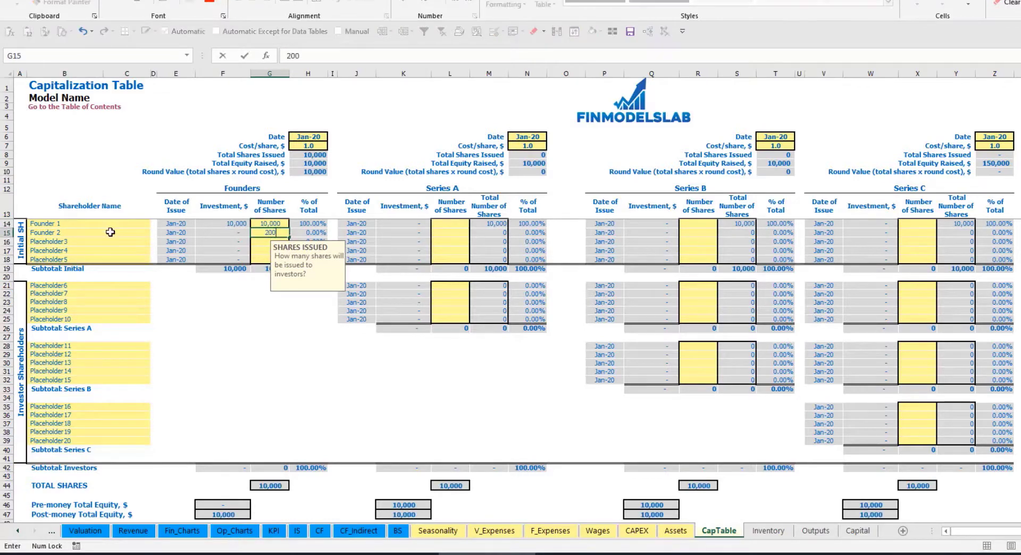
# Set the Founders round's cost per share to 2 and its date to Feb-20
pyautogui.click(306, 138)
pyautogui.click(298, 147)
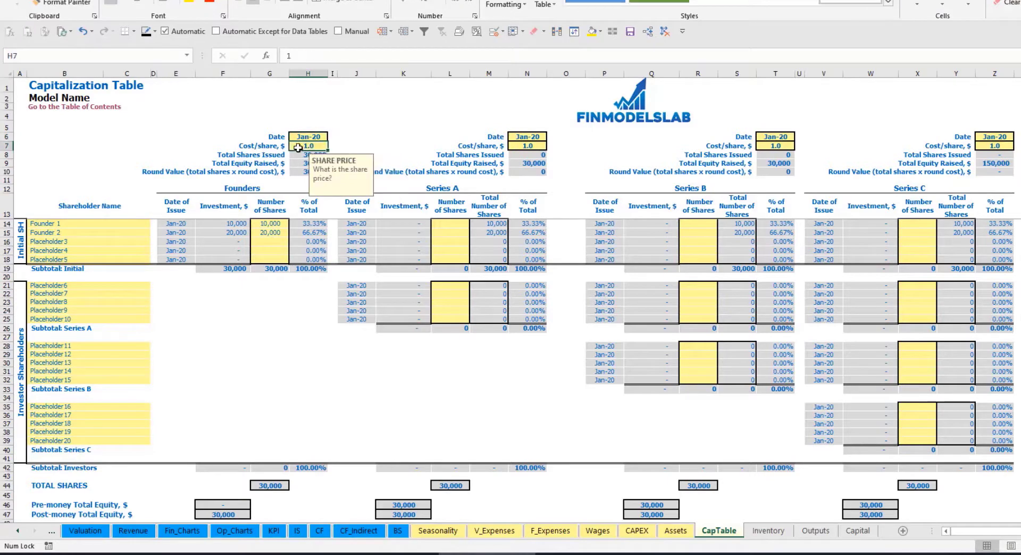
pyautogui.write('2')
pyautogui.press('Return')
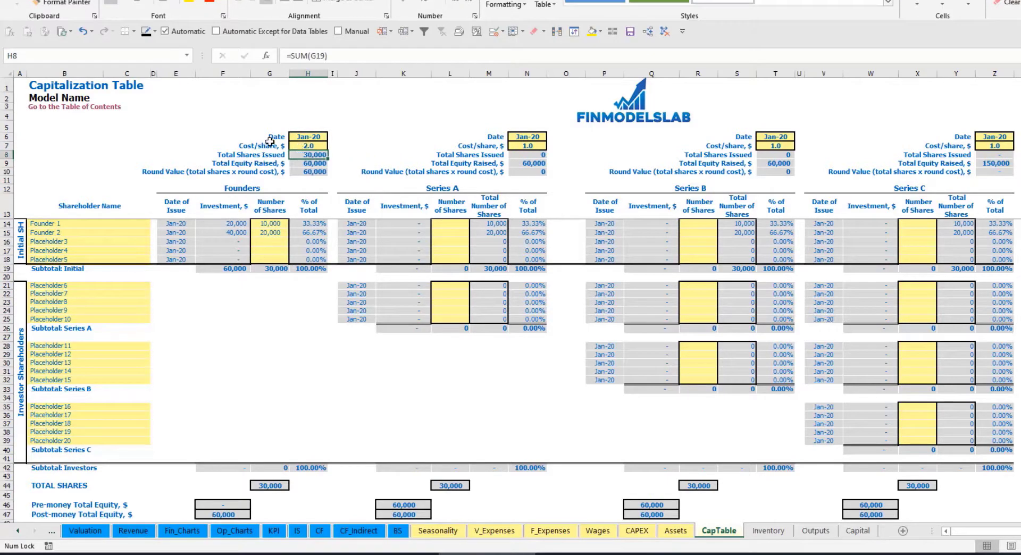
pyautogui.click(305, 139)
pyautogui.click(332, 137)
pyautogui.click(308, 154)
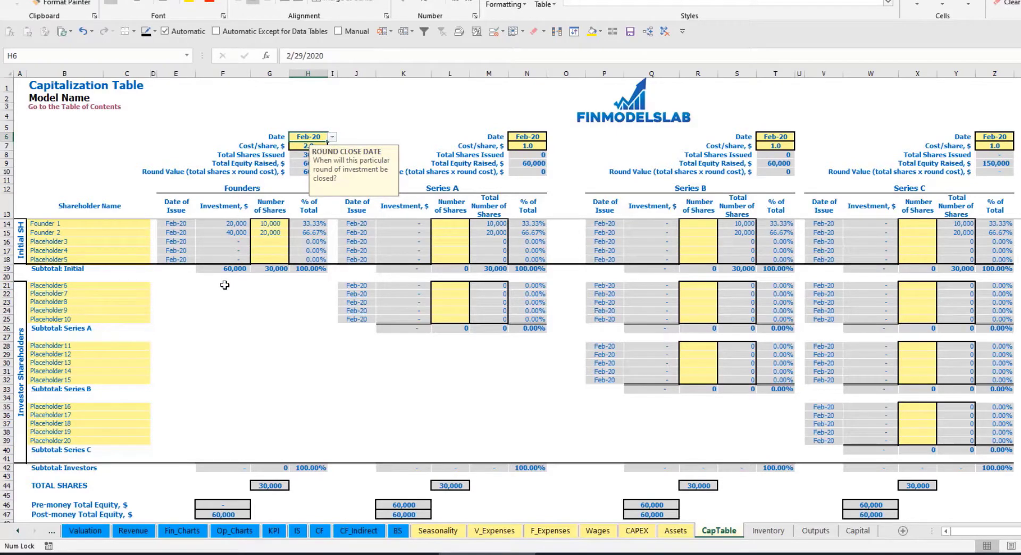
# Examine the founders' investments and initial subtotal, the Post-money Total Equity row and Founder 1's percentage of total
pyautogui.click(229, 225)
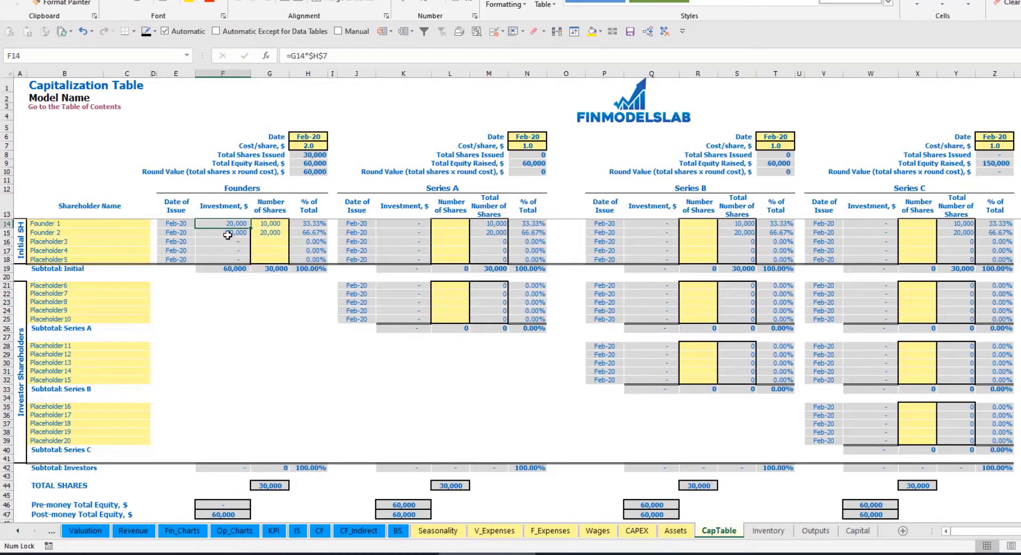
pyautogui.click(228, 233)
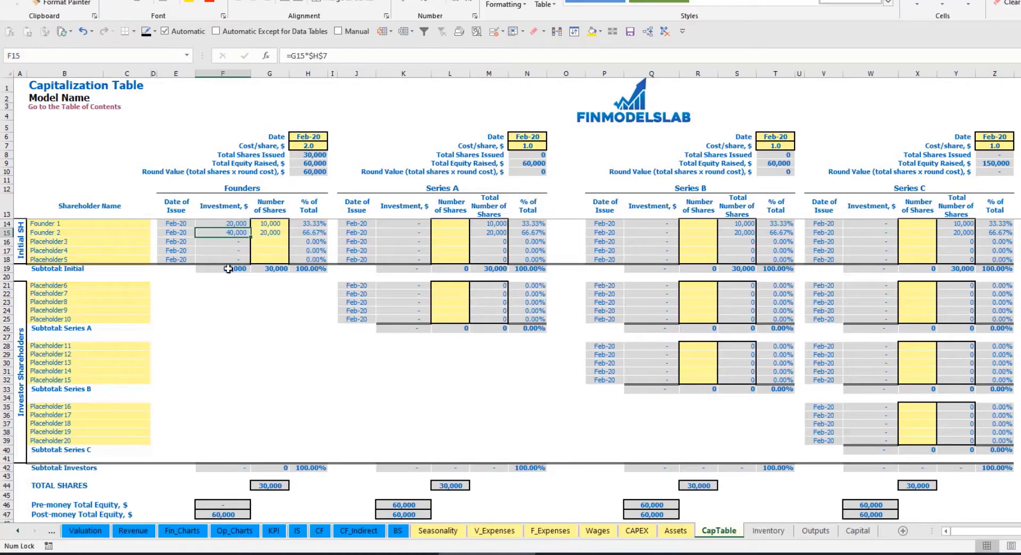
pyautogui.click(228, 269)
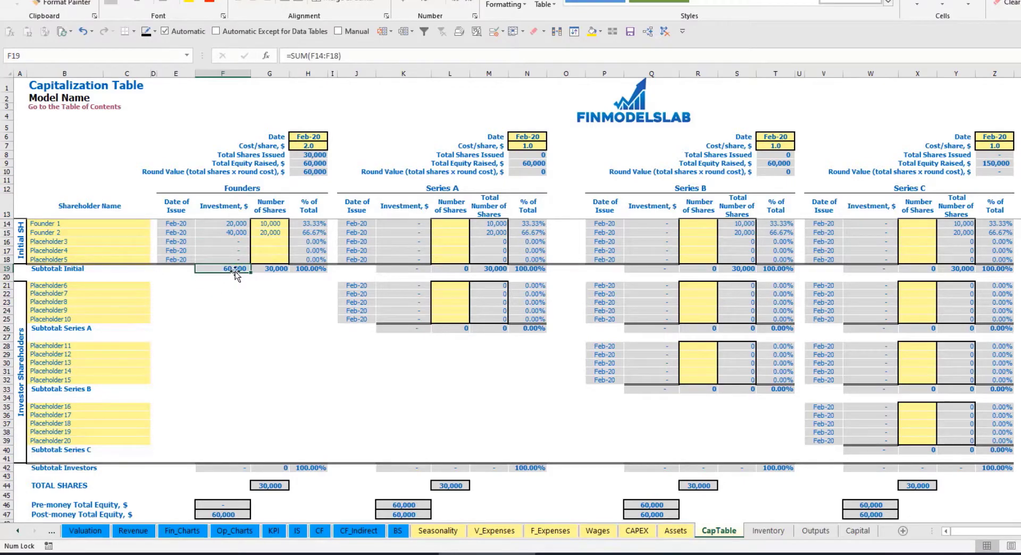
pyautogui.click(13, 515)
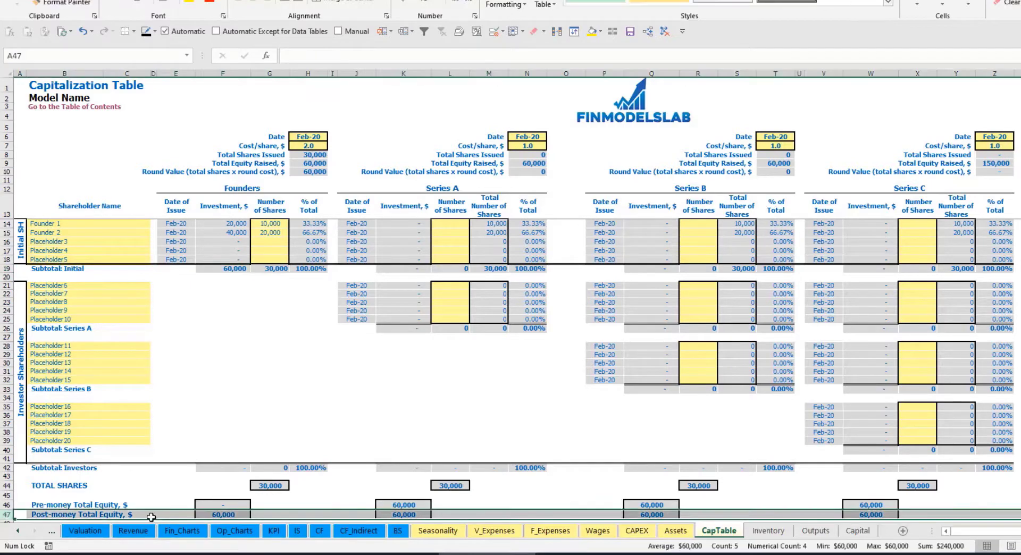
pyautogui.click(314, 225)
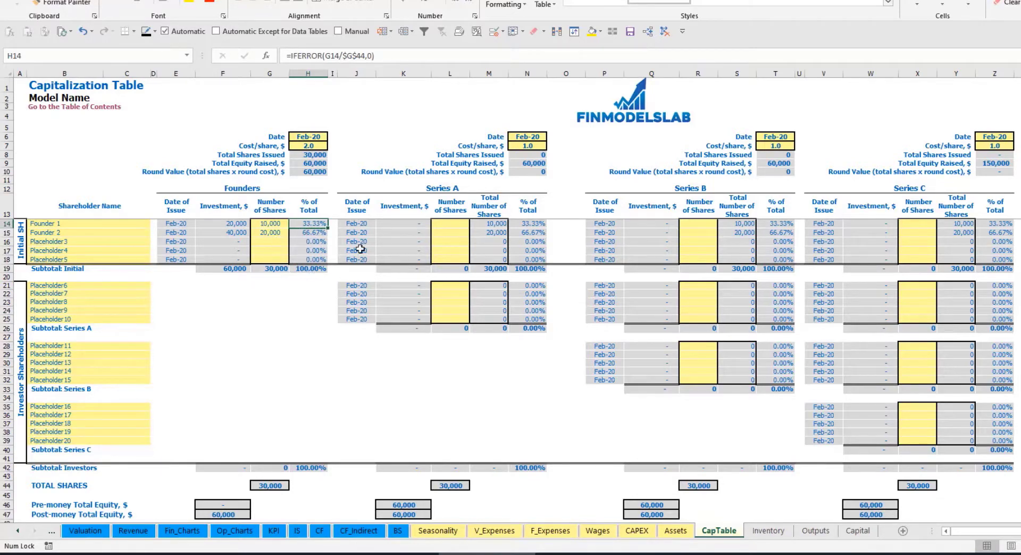
# Name the first Series A investor shareholder Investor 1
pyautogui.click(121, 287)
pyautogui.click(465, 192)
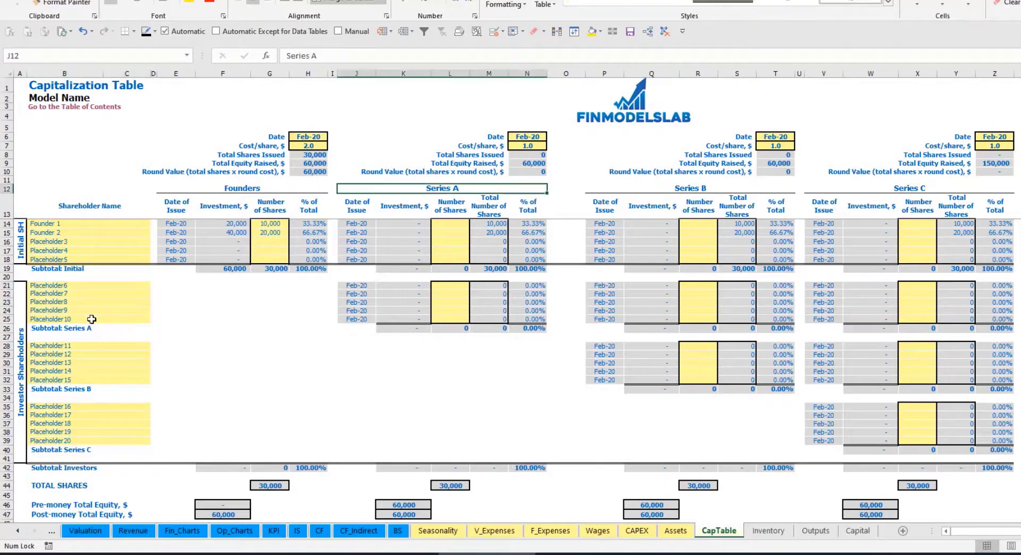
pyautogui.click(73, 287)
pyautogui.write('I')
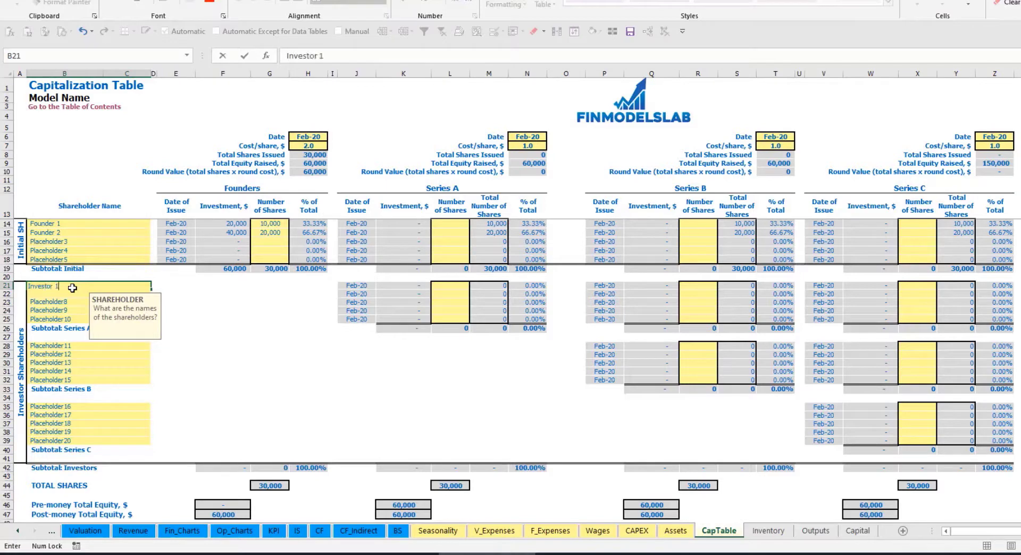
pyautogui.write('nvestor 1')
pyautogui.press('Return')
# Set the Series A round's date to May-20 and its cost per share to 5
pyautogui.click(533, 135)
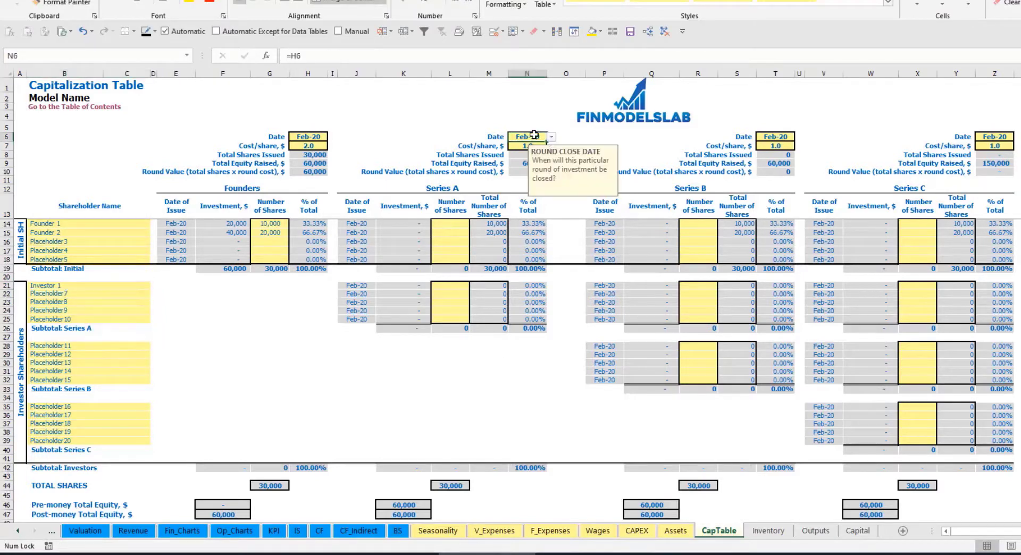
pyautogui.click(552, 137)
pyautogui.click(521, 171)
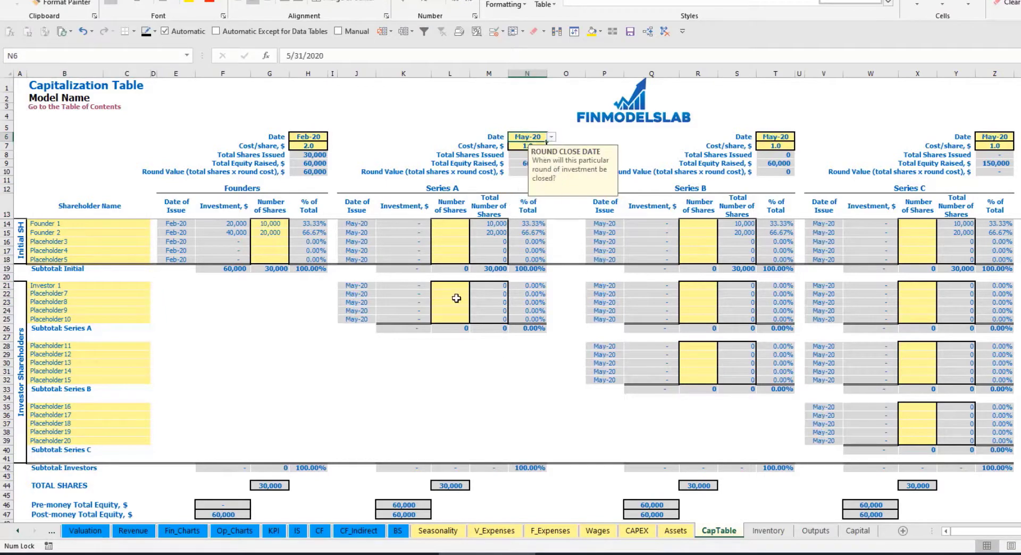
pyautogui.click(523, 144)
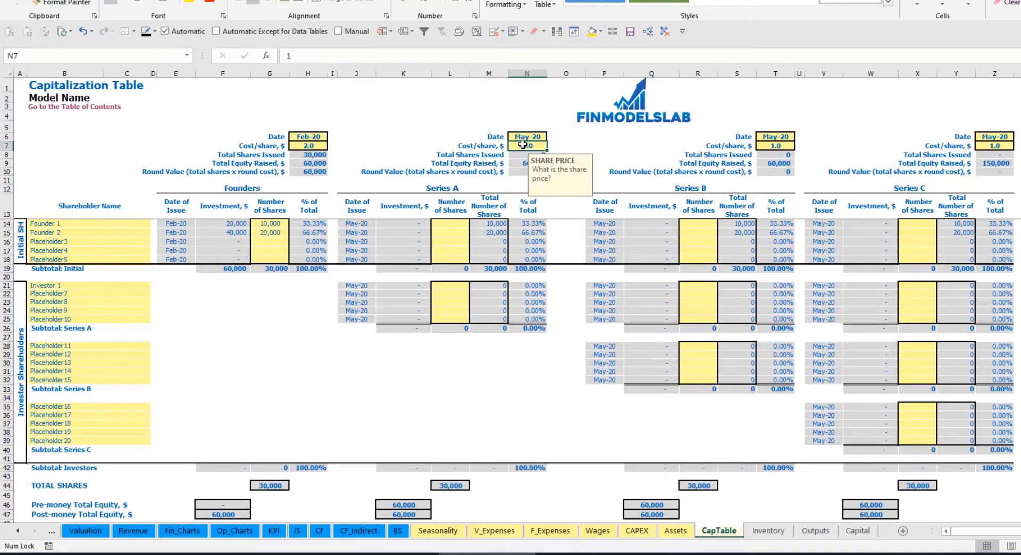
pyautogui.write('5')
pyautogui.press('Return')
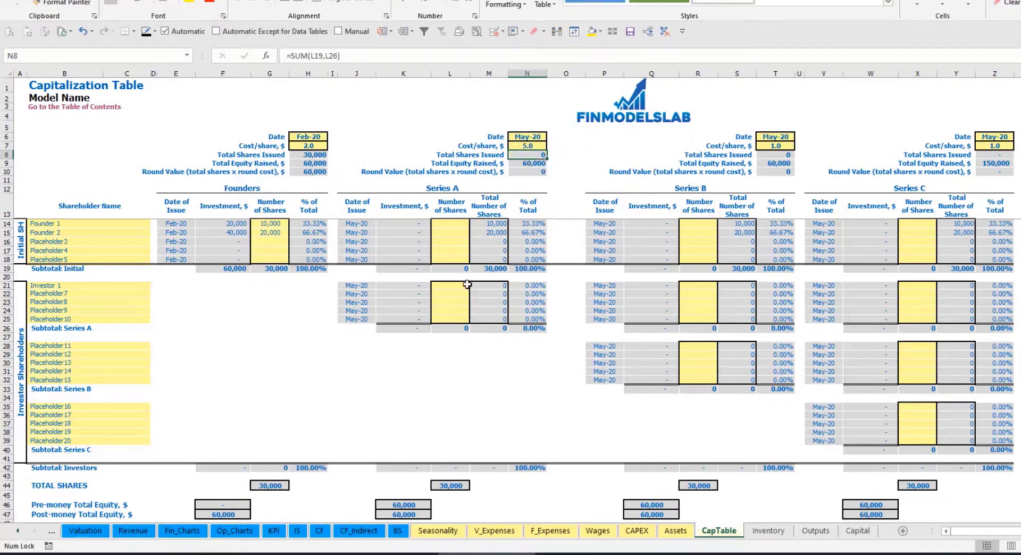
# Enter 1,000 as Investor 1's number of shares in the Series A round
pyautogui.click(450, 284)
pyautogui.write('1,00')
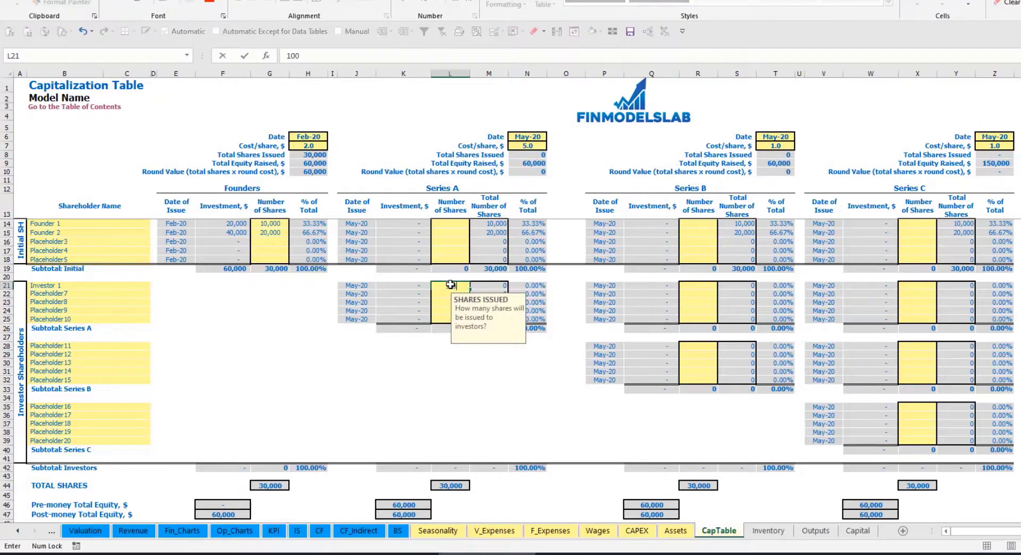
pyautogui.write('0')
pyautogui.click(406, 369)
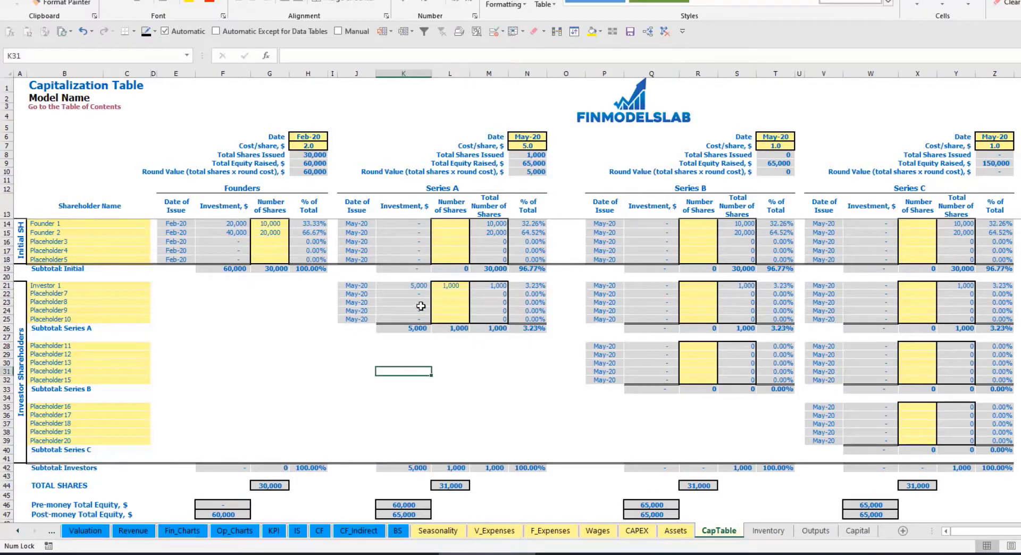
# Examine Investor 1's Series A investment, the round's pre-money and post-money equity, and the ownership percentages of the investor and both founders
pyautogui.click(411, 286)
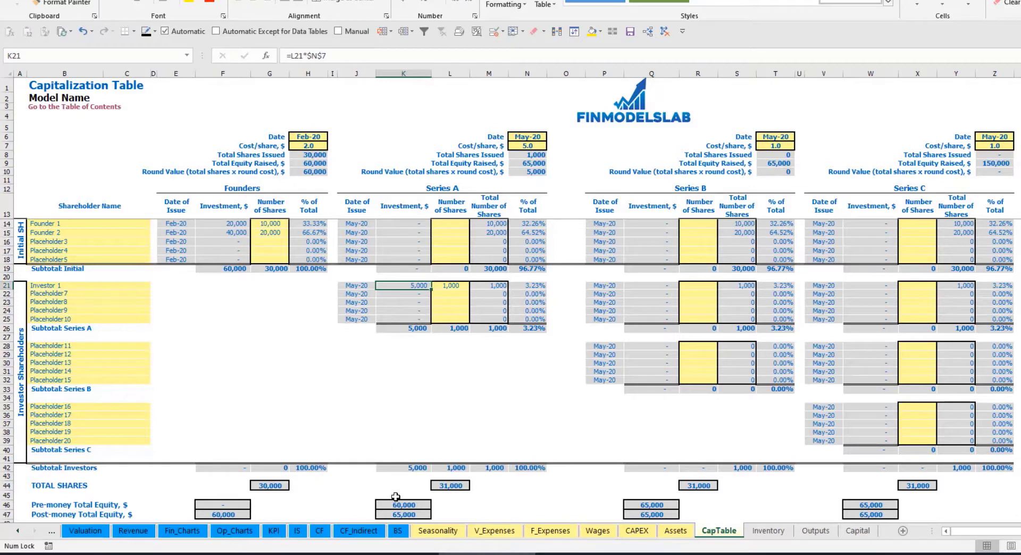
pyautogui.click(396, 503)
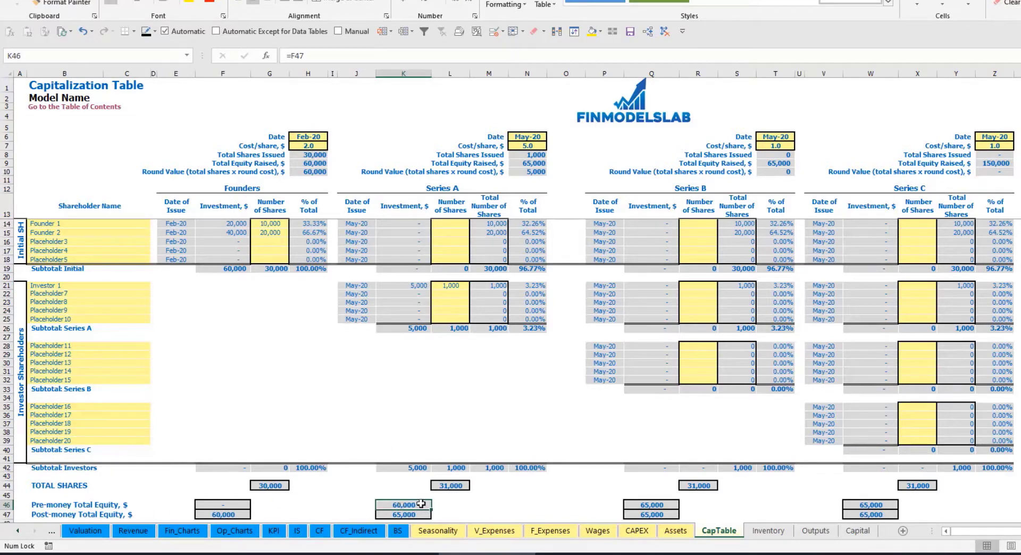
pyautogui.press('Down')
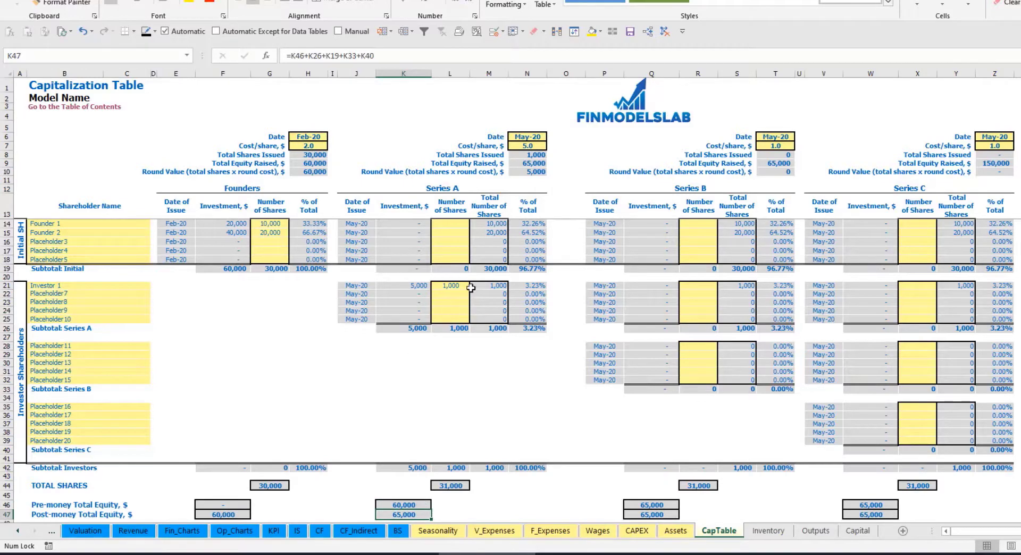
pyautogui.click(520, 286)
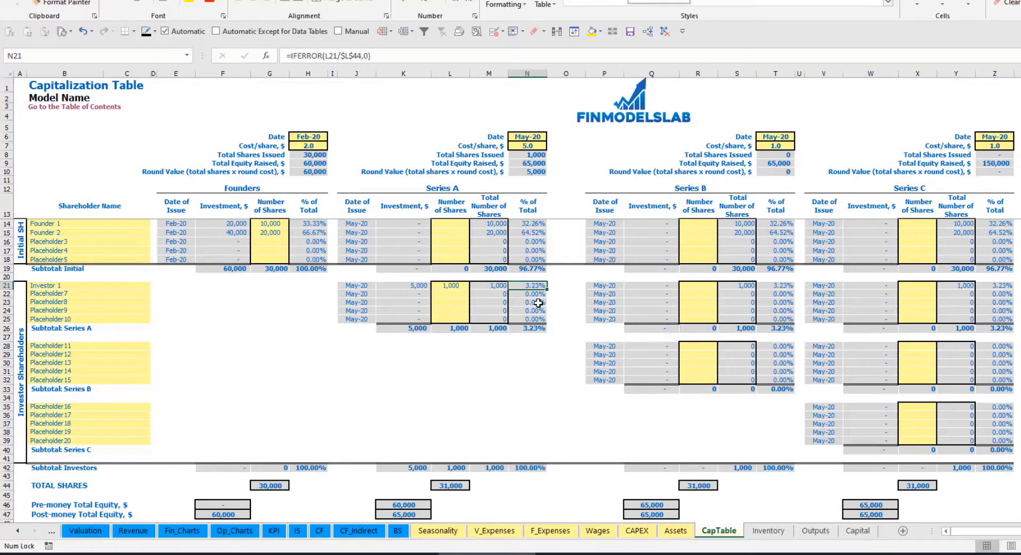
pyautogui.moveTo(114, 223); pyautogui.dragTo(120, 235)
pyautogui.moveTo(533, 224); pyautogui.dragTo(533, 233)
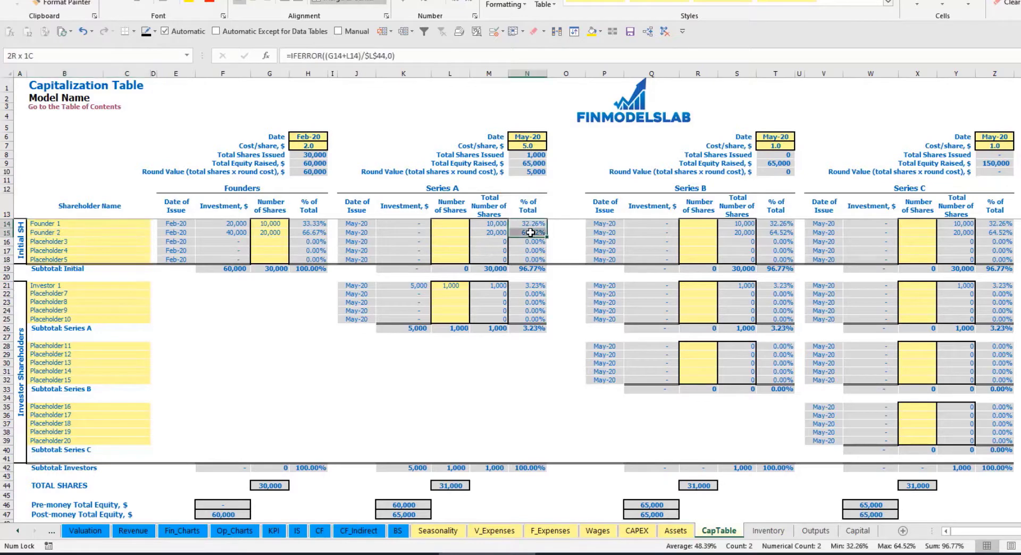
pyautogui.hotkey('shift', 'Up')
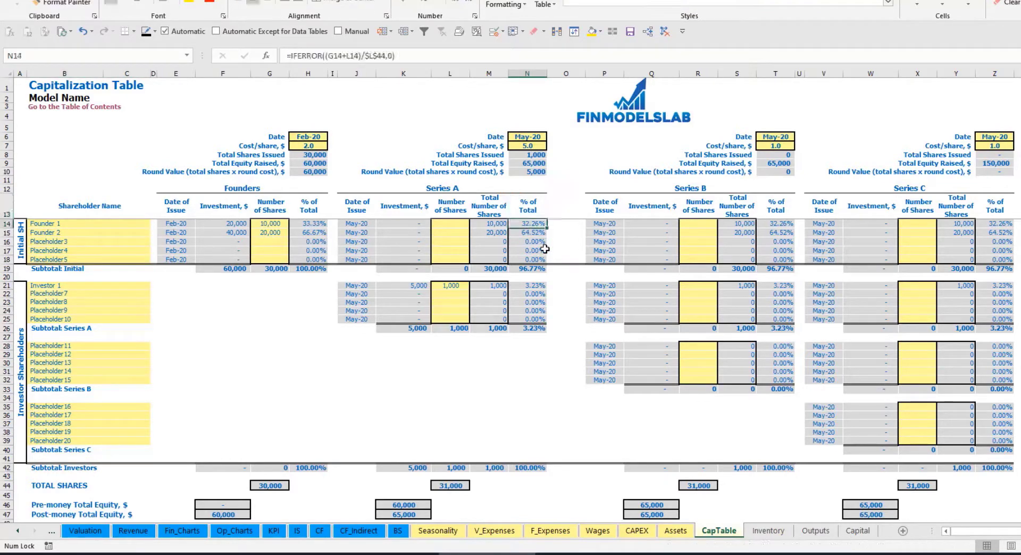
# Examine Founder 2's Series A ownership percentage, the investor shareholder name fields and the Series A investors' share-issue fields
pyautogui.press('Down')
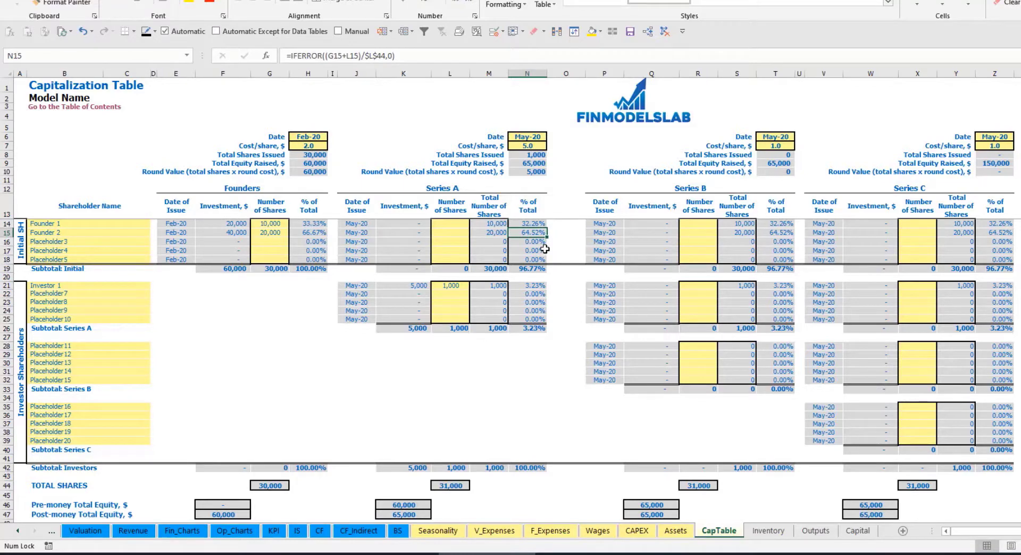
pyautogui.click(100, 353)
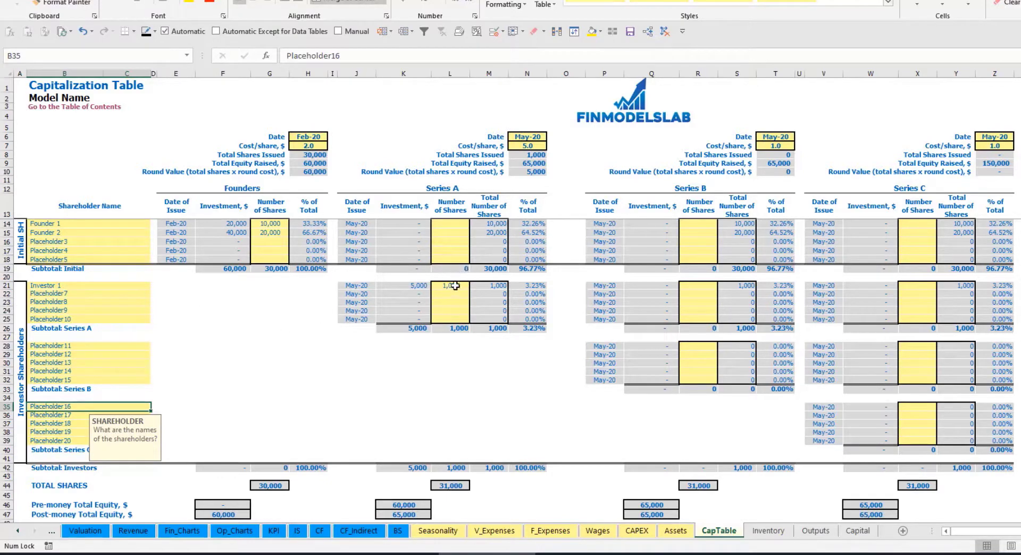
pyautogui.moveTo(454, 287); pyautogui.dragTo(449, 319)
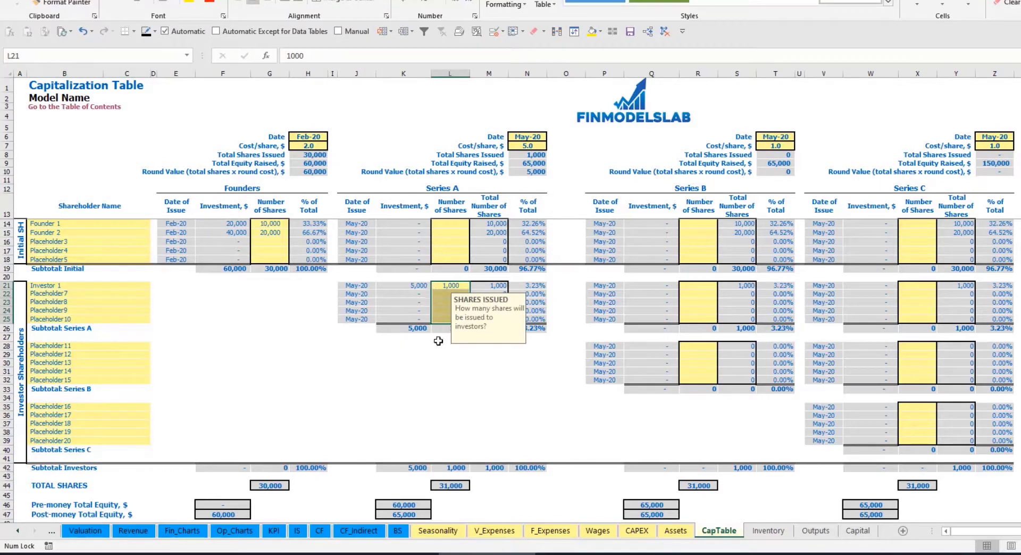
pyautogui.click(460, 361)
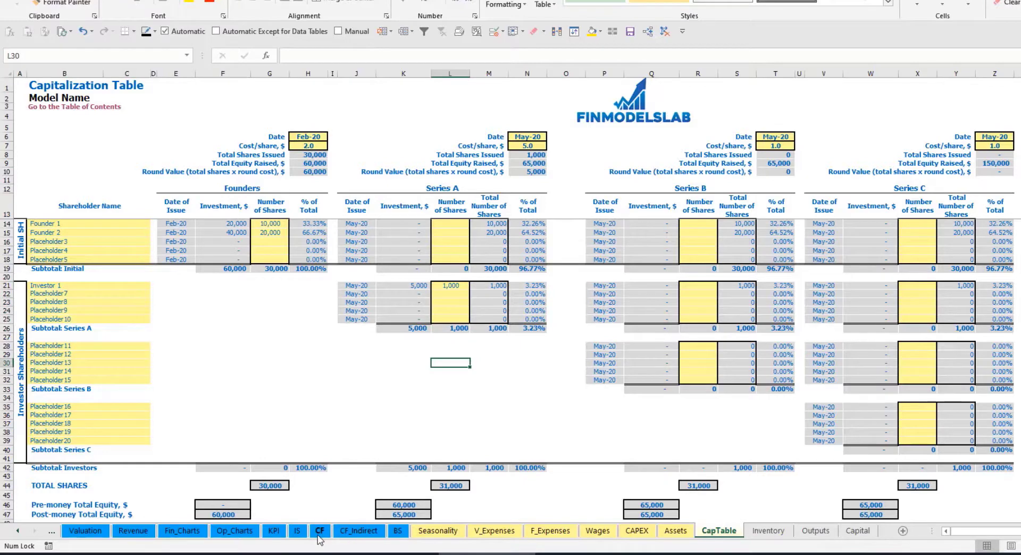
# Check the Feb-20 and May-20 ordinary equity raisings in the Cash Flow Statement and the Ordinary Equity row in the Balance Sheet
pyautogui.click(319, 532)
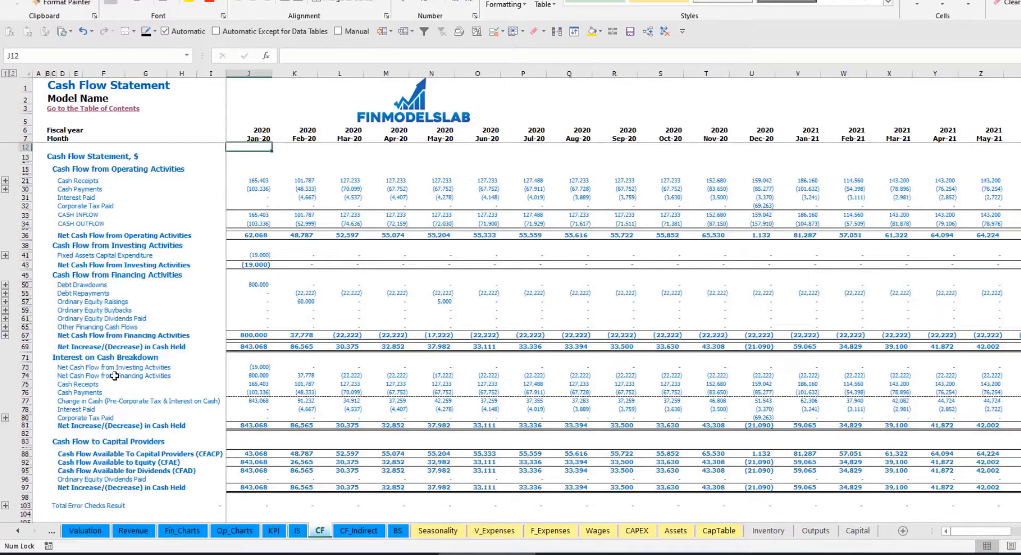
pyautogui.click(25, 301)
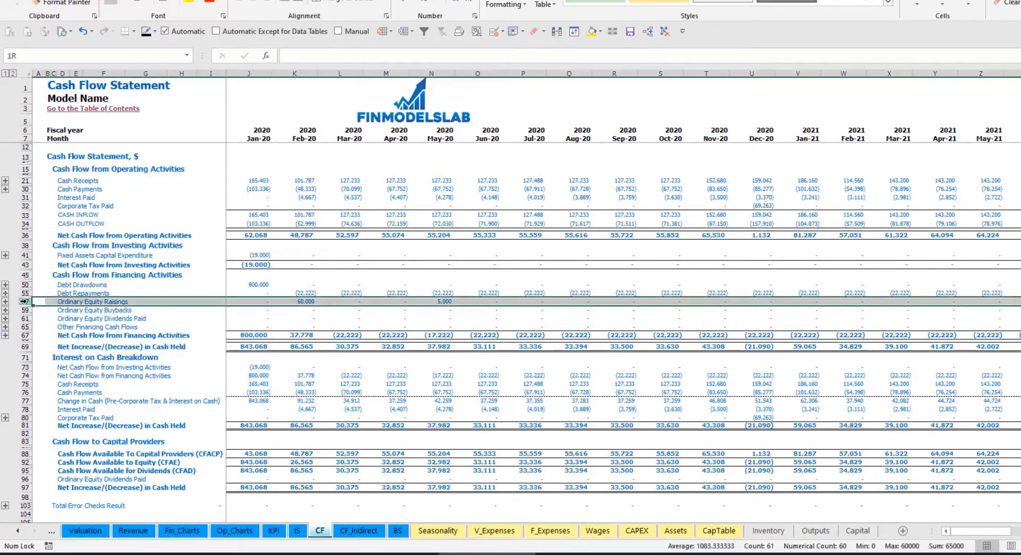
pyautogui.click(308, 302)
pyautogui.click(442, 302)
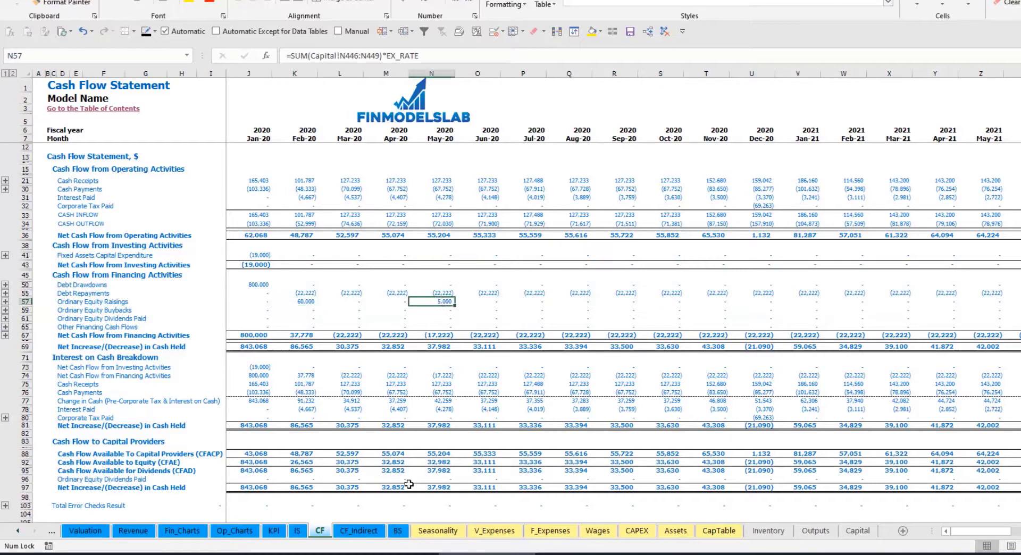
pyautogui.click(398, 531)
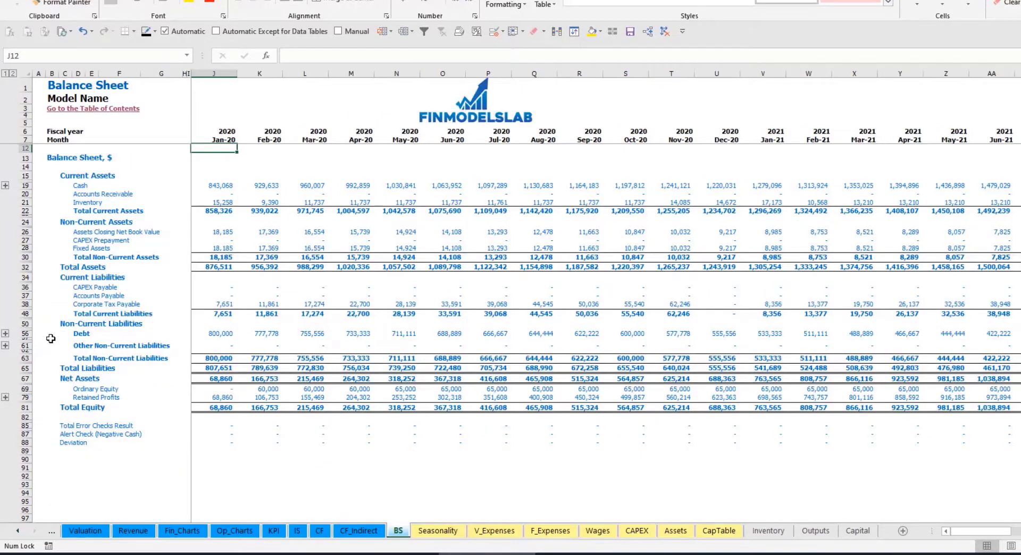
pyautogui.click(25, 388)
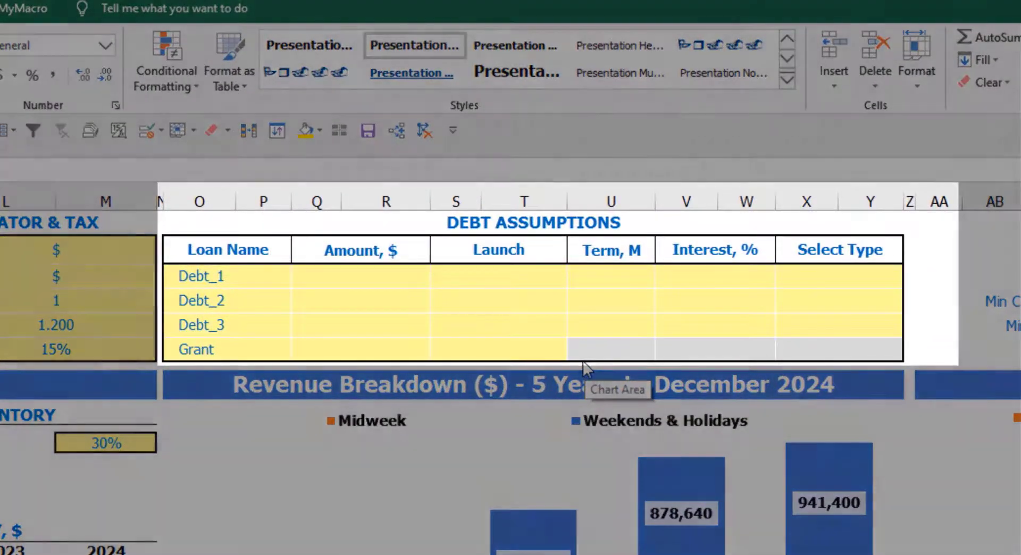
# In the DashBoard's debt assumptions, try Annuity as the repayment type of Debt_1
pyautogui.click(591, 224)
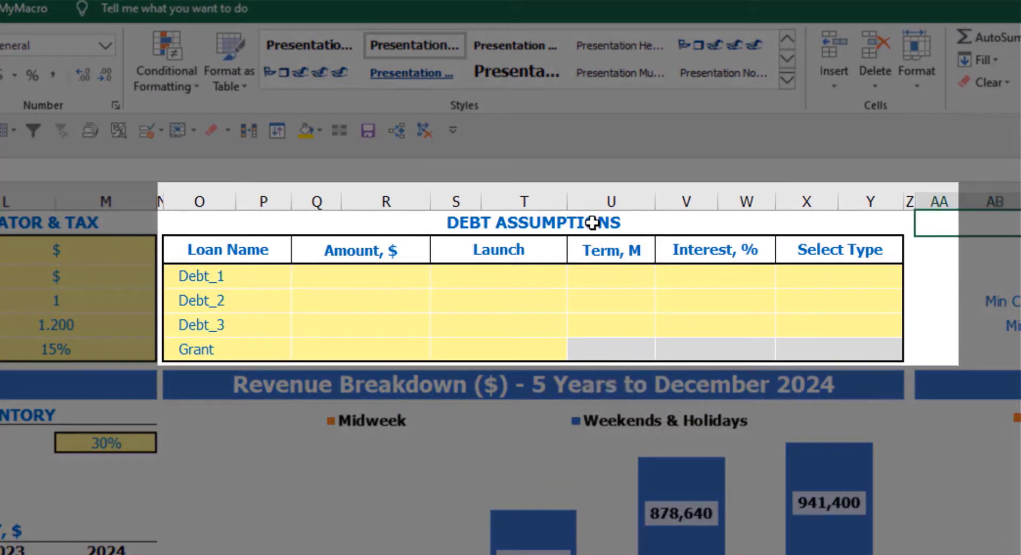
pyautogui.click(590, 225)
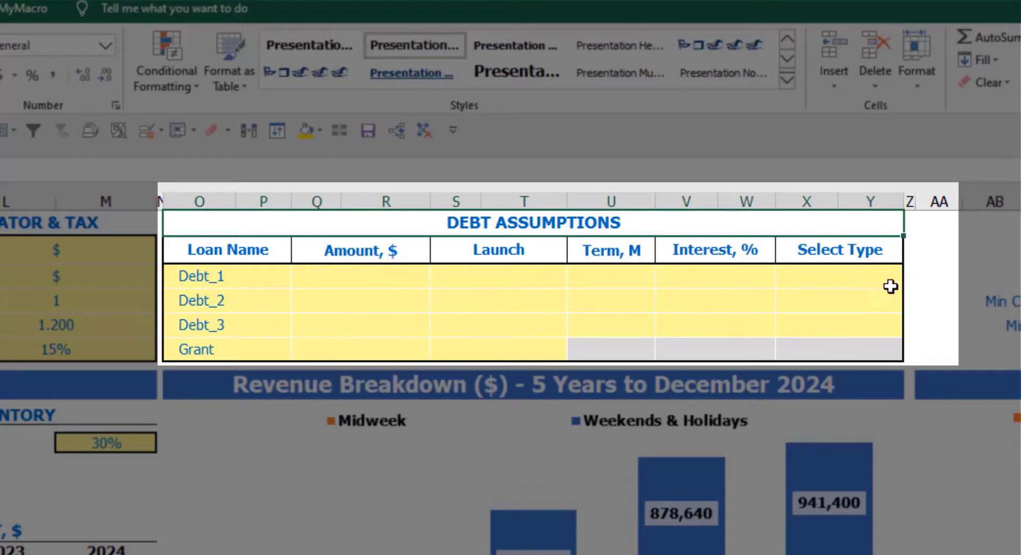
pyautogui.click(895, 270)
pyautogui.click(912, 279)
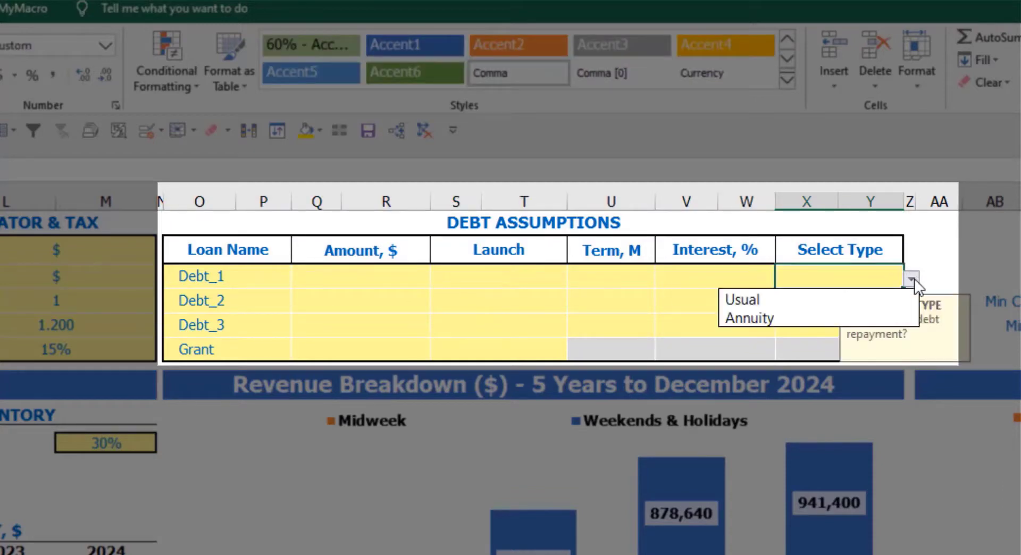
pyautogui.click(886, 313)
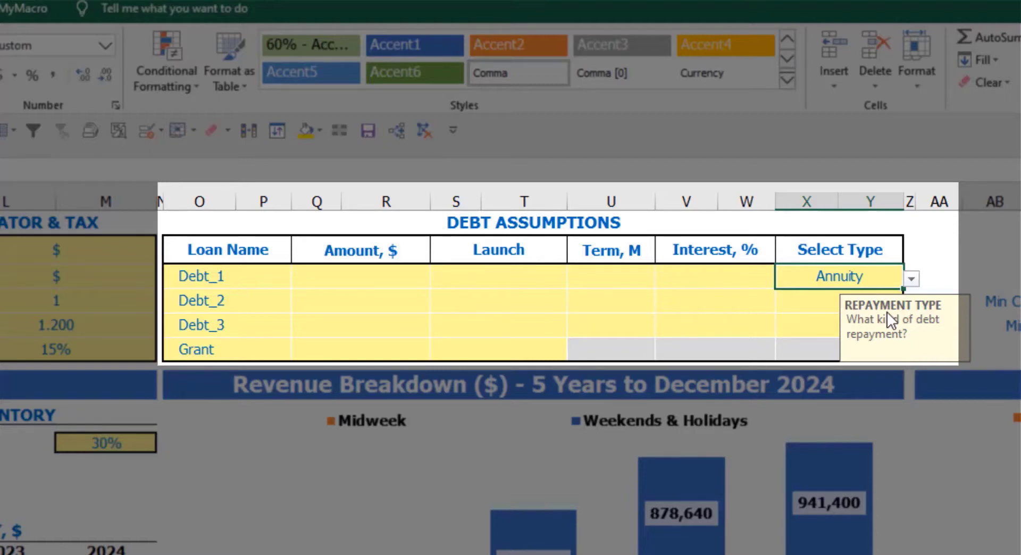
# Set Debt_1's repayment type to Usual and its loan amount to 1,000,000
pyautogui.click(911, 279)
pyautogui.click(874, 299)
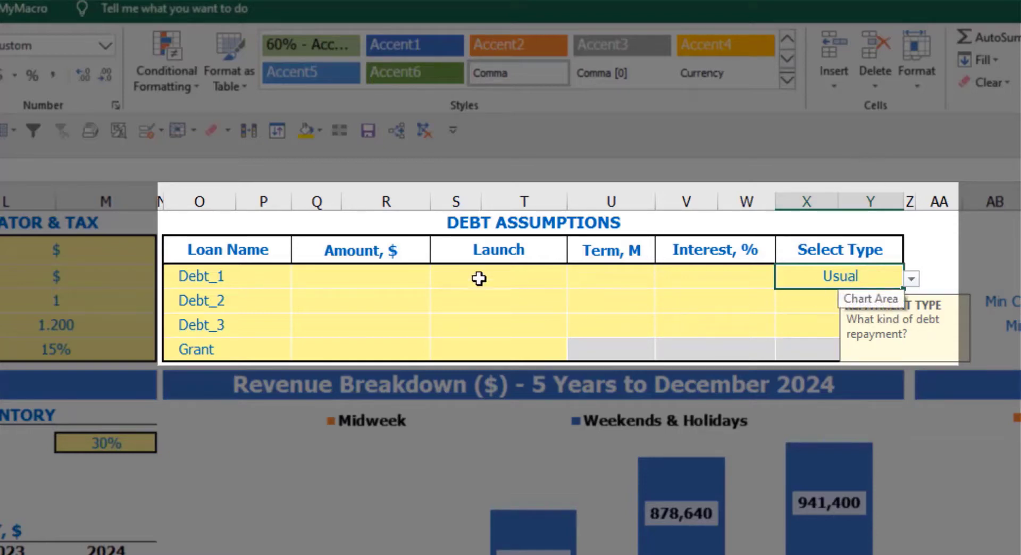
pyautogui.click(402, 277)
pyautogui.write('1,00')
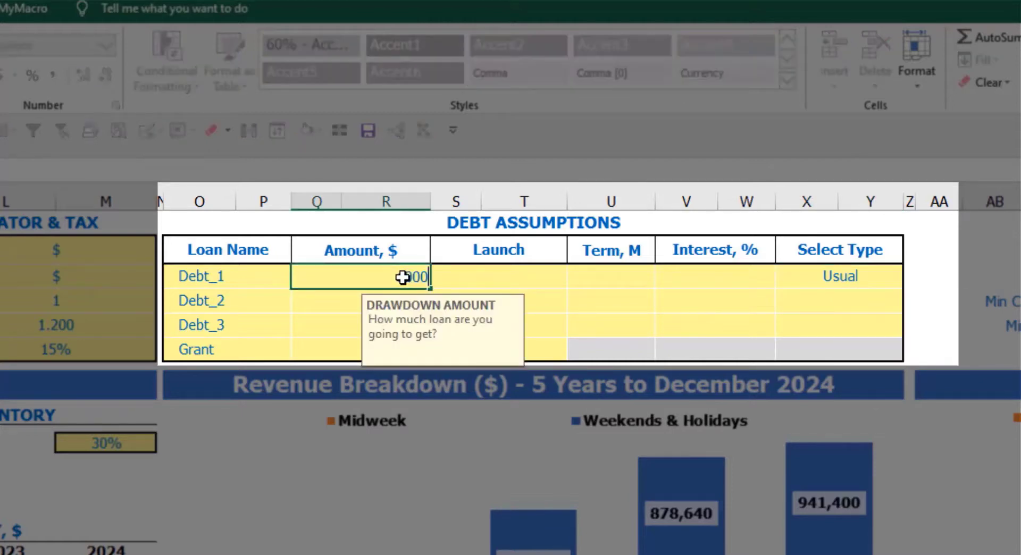
pyautogui.write('0,000')
pyautogui.press('Return')
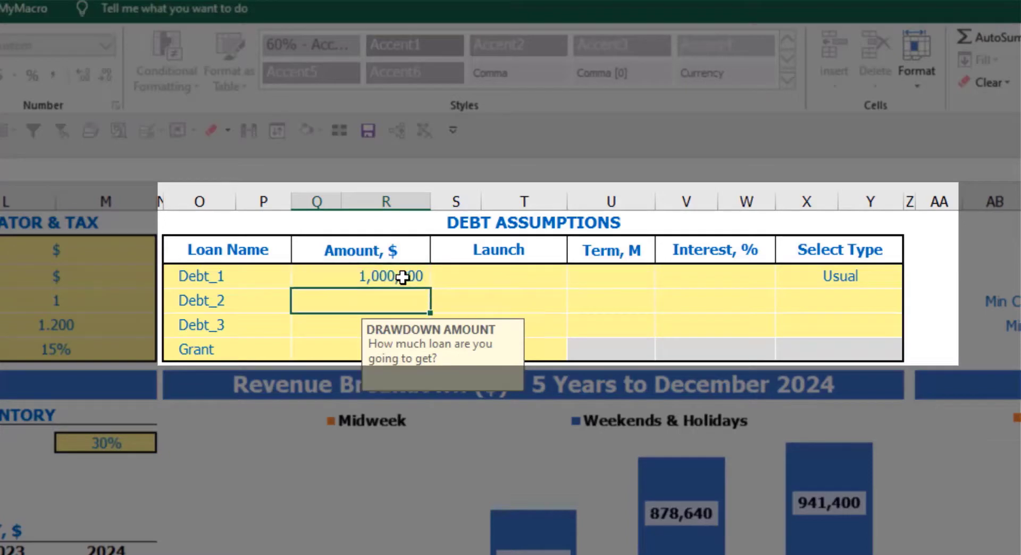
# Set Debt_1's launch date to Feb-20 and its term to 60 months
pyautogui.click(565, 283)
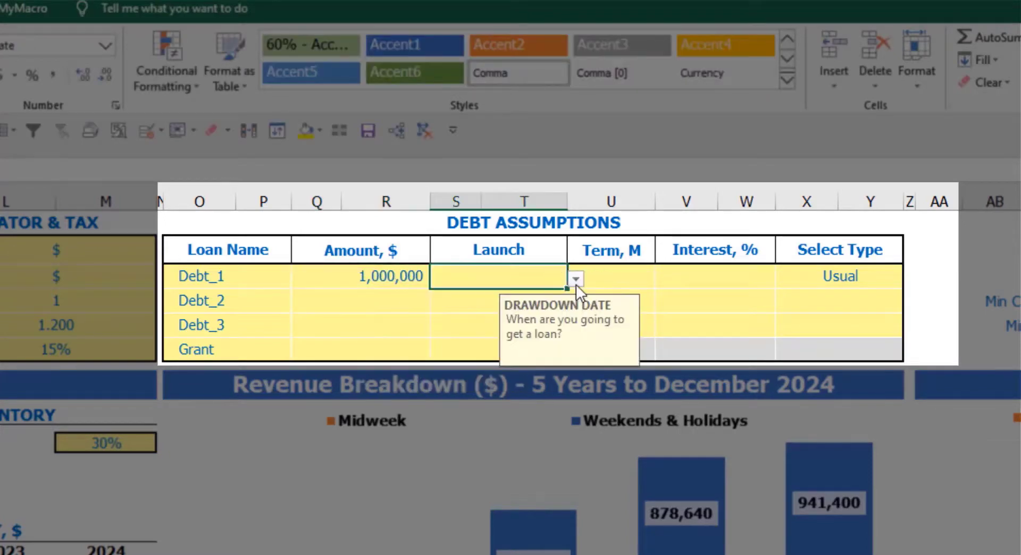
pyautogui.click(576, 280)
pyautogui.click(531, 318)
pyautogui.click(613, 266)
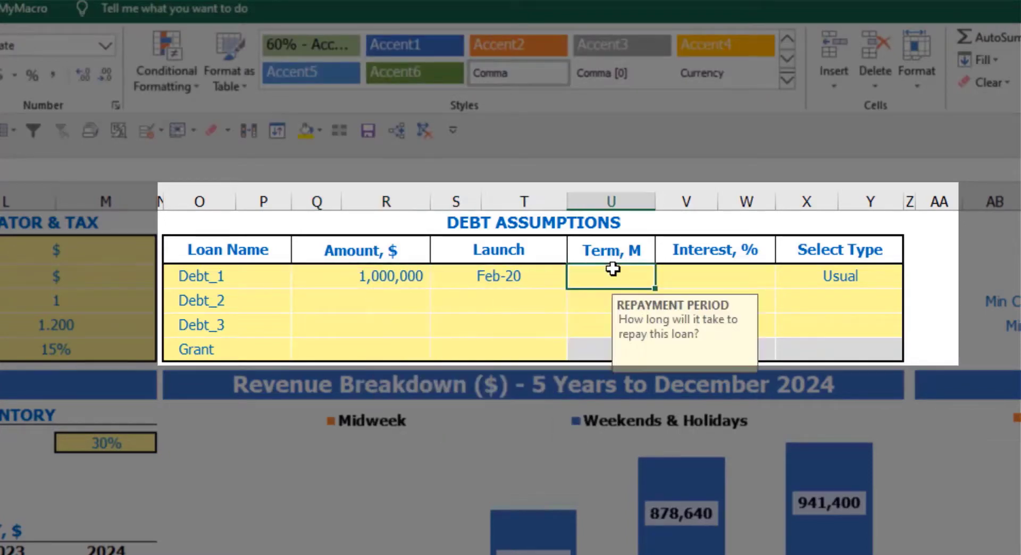
pyautogui.write('60')
pyautogui.press('Return')
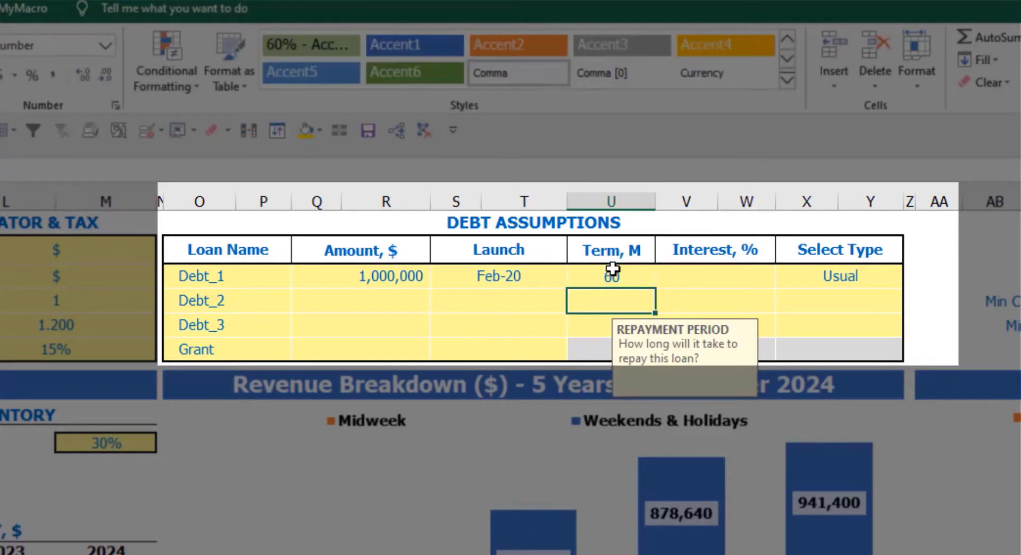
# Set the annual interest rate of Debt_1 to 5%
pyautogui.click(672, 274)
pyautogui.write('5%')
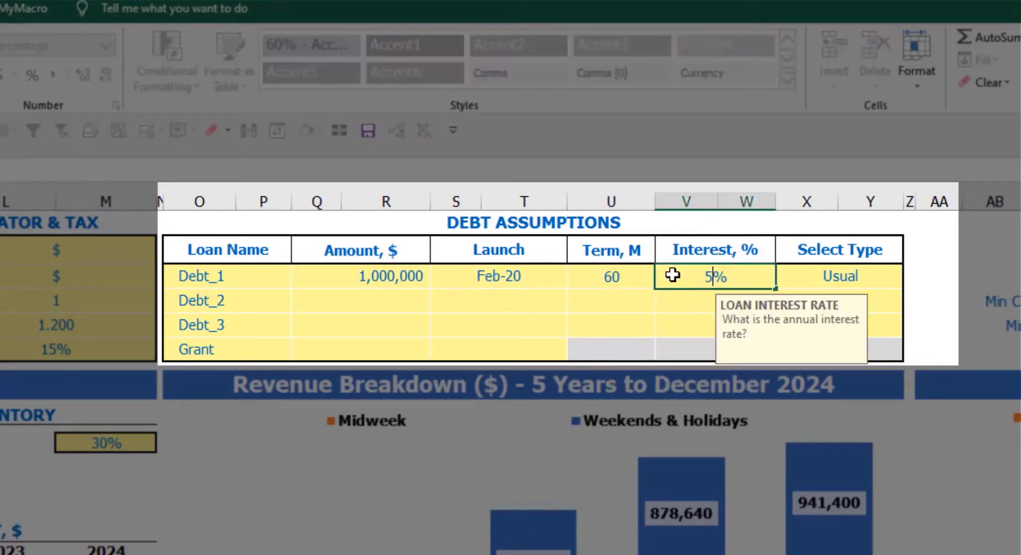
pyautogui.press('Return')
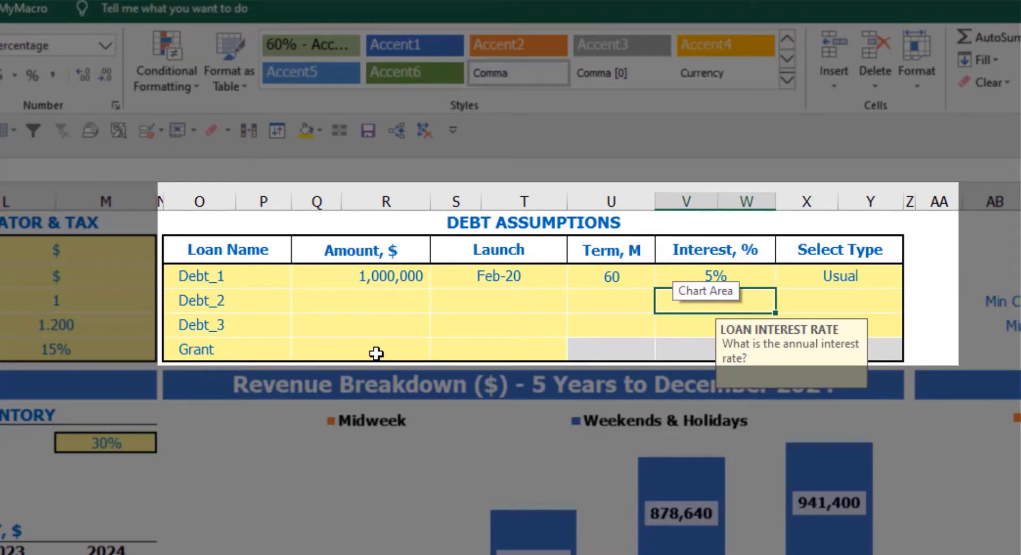
# Enter a grant of 500,000 in the debt assumptions with a launch date of Mar-20
pyautogui.click(377, 353)
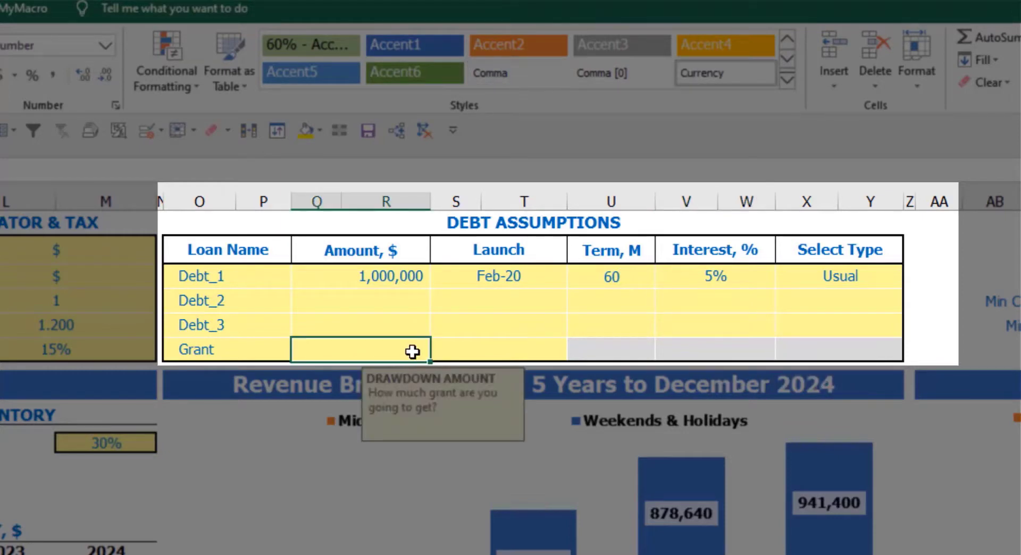
pyautogui.write('500000')
pyautogui.press('Return')
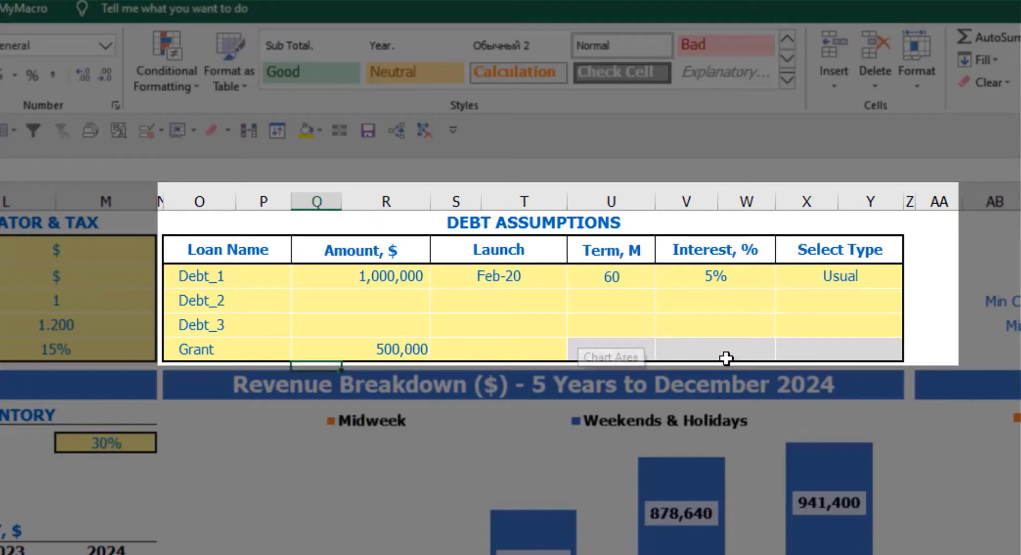
pyautogui.click(525, 353)
pyautogui.click(575, 352)
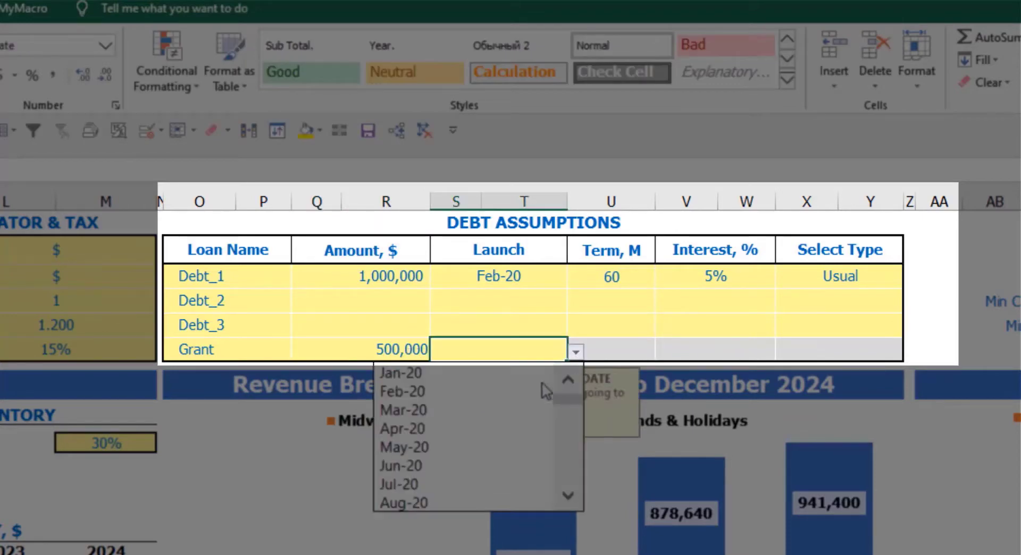
pyautogui.click(510, 414)
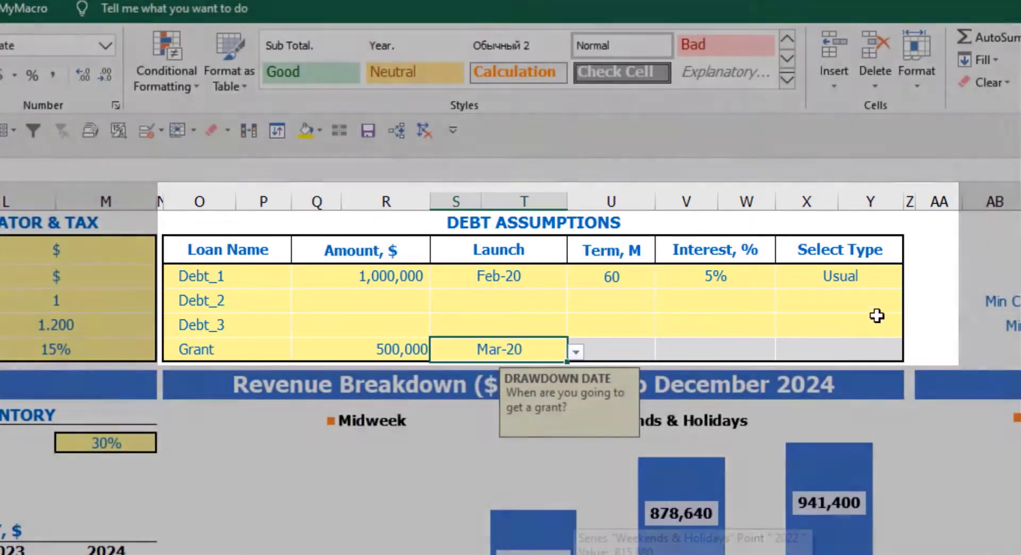
pyautogui.click(930, 263)
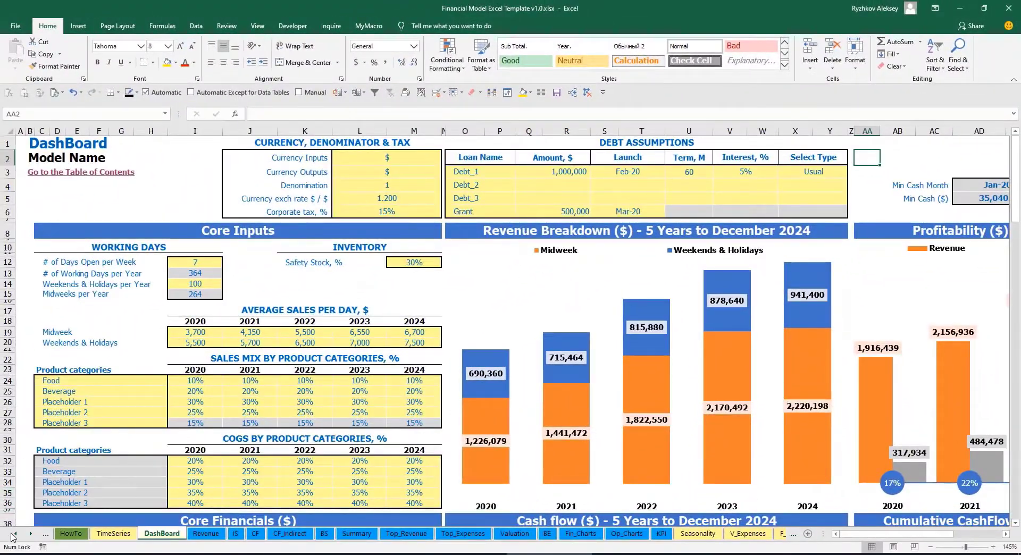
# Examine the drawdown, repayment, balance and interest calculations for each debt and for total debts on the Capital sheet
pyautogui.click(30, 534)
pyautogui.click(31, 534)
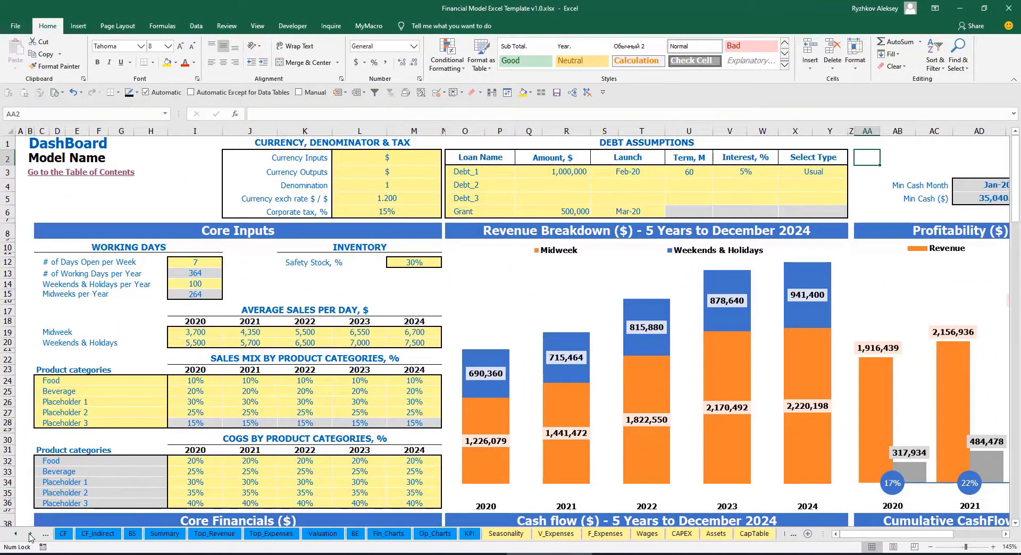
pyautogui.click(30, 534)
pyautogui.click(31, 534)
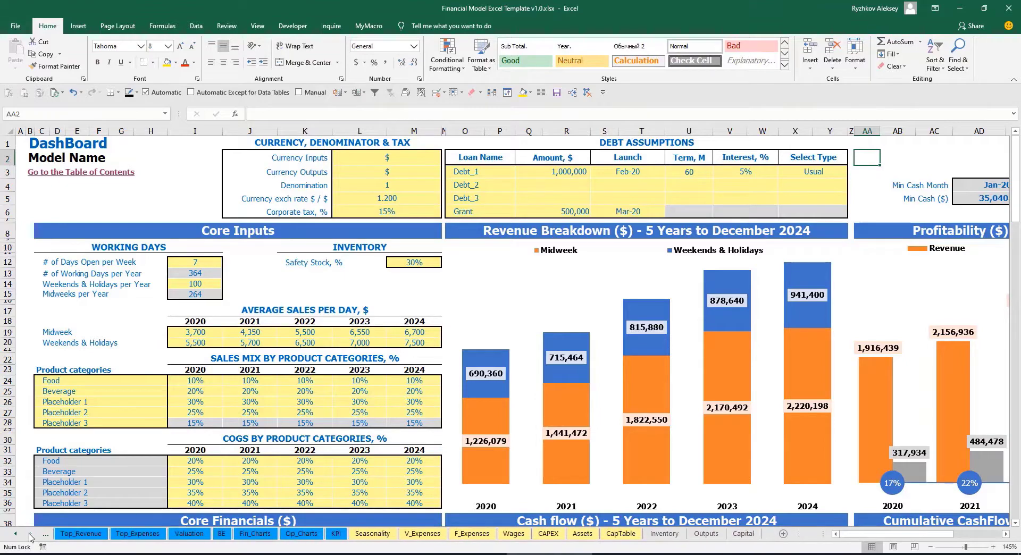
pyautogui.click(751, 536)
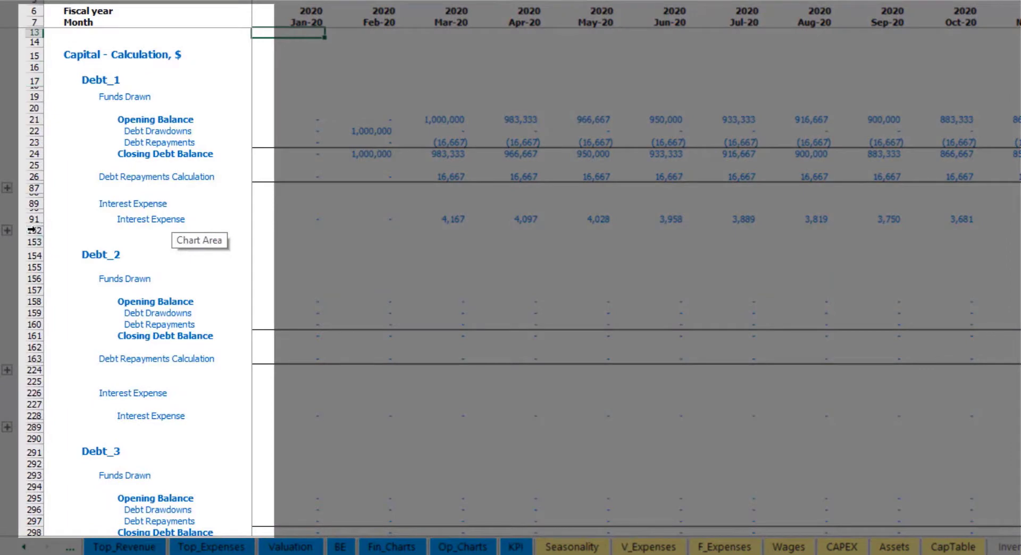
pyautogui.scroll(-5, 33, 230)
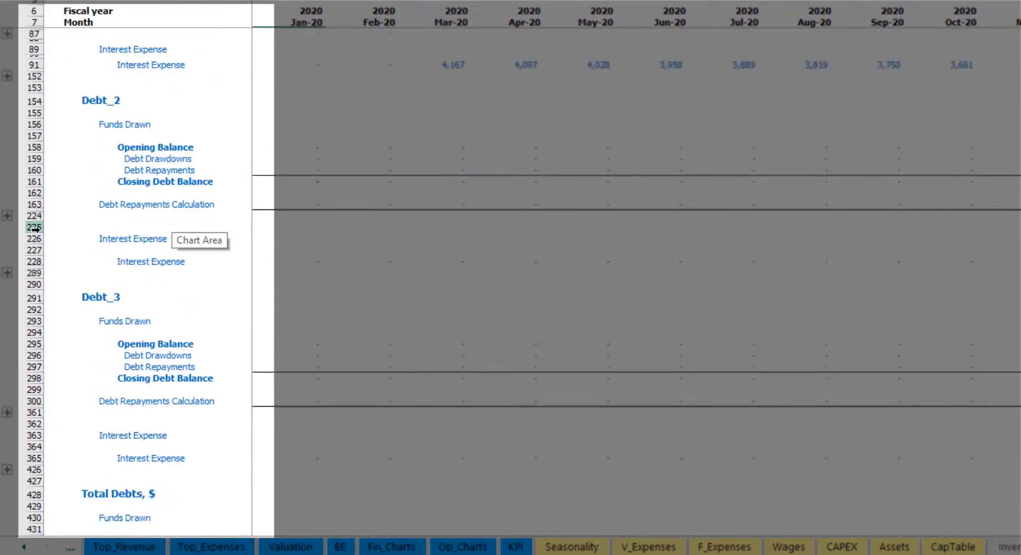
pyautogui.scroll(-5, 33, 229)
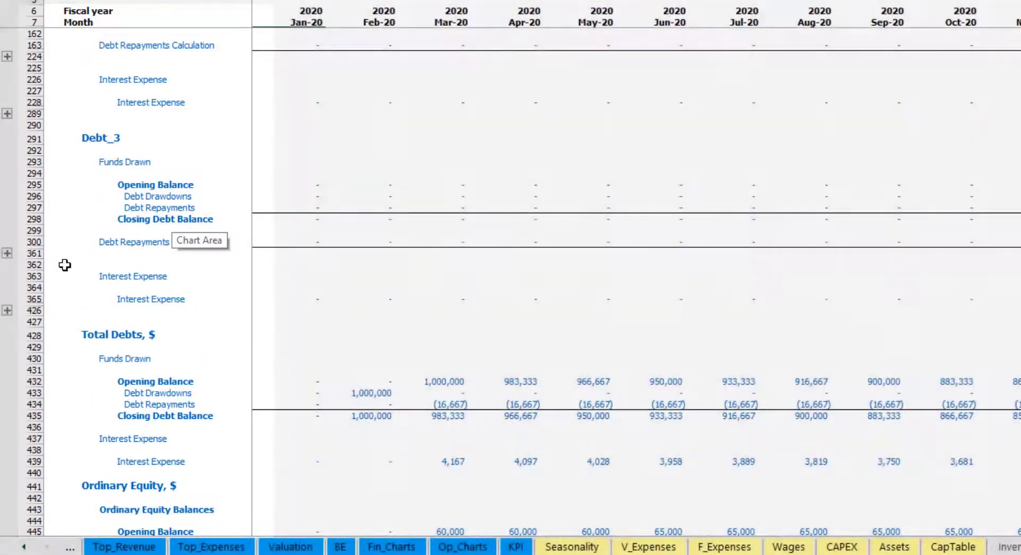
pyautogui.scroll(10, 64, 264)
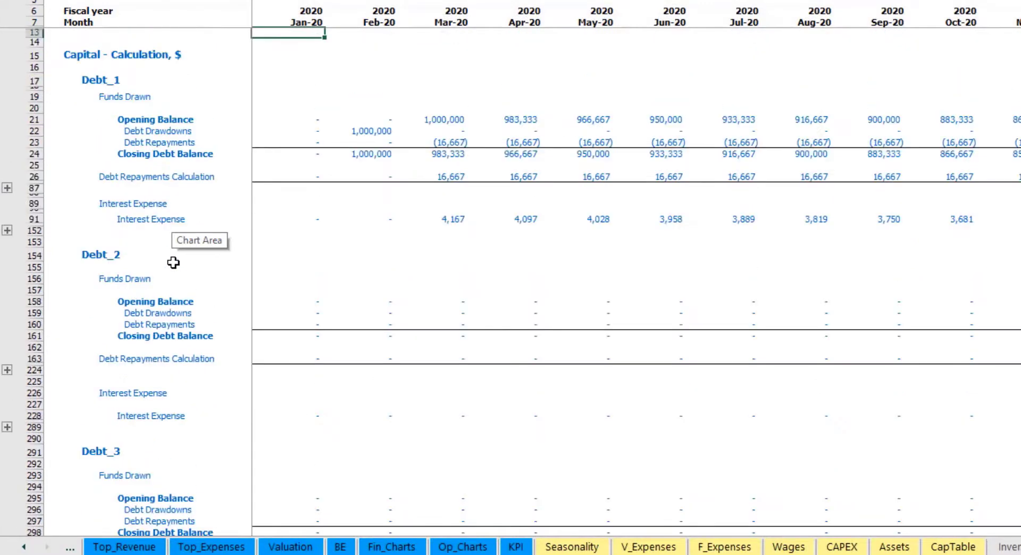
# Check the monthly Interest Expense row in the Income Statement
pyautogui.click(24, 547)
pyautogui.click(24, 547)
pyautogui.click(24, 547)
pyautogui.click(25, 547)
pyautogui.click(24, 547)
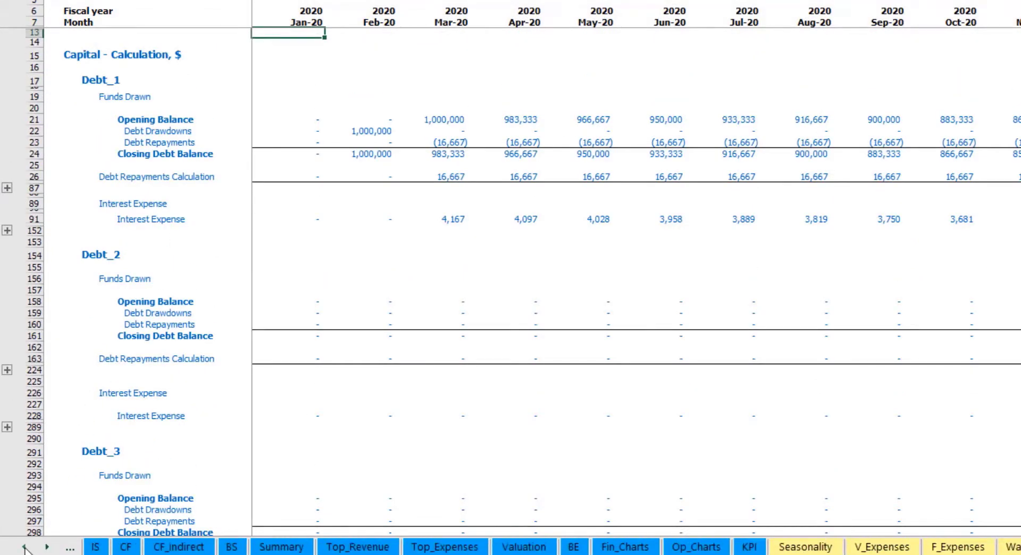
pyautogui.click(95, 547)
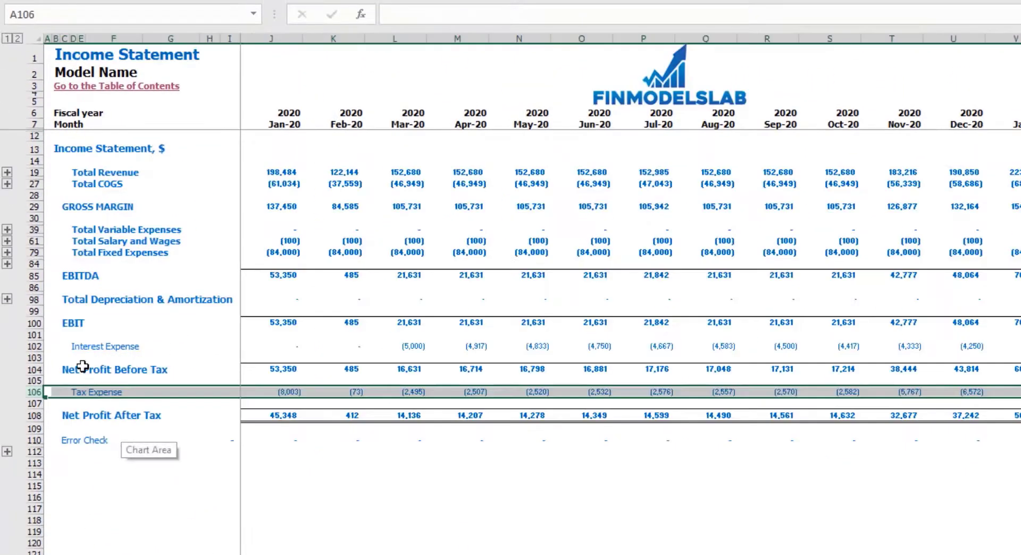
pyautogui.click(34, 346)
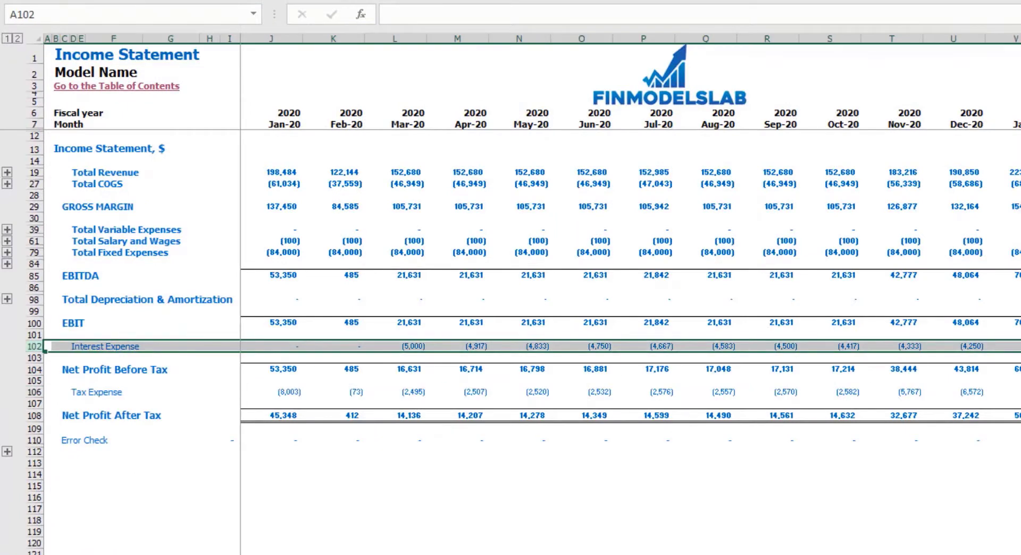
# Check the Interest Paid, Debt Drawdowns and Debt Repayments rows in the Cash Flow Statement and the Debt row in the Balance Sheet
pyautogui.hotkey('ctrl', 'pagedown')
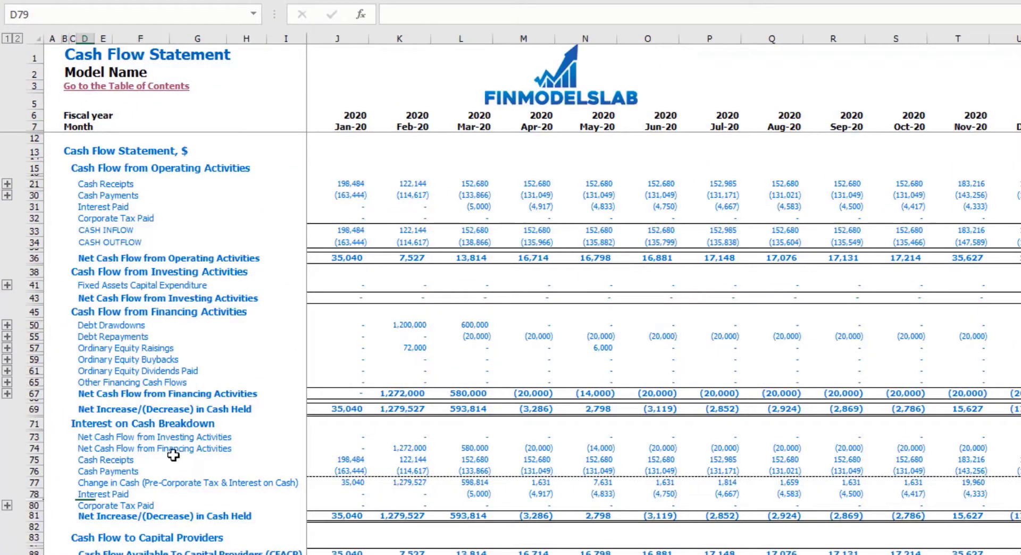
pyautogui.click(32, 207)
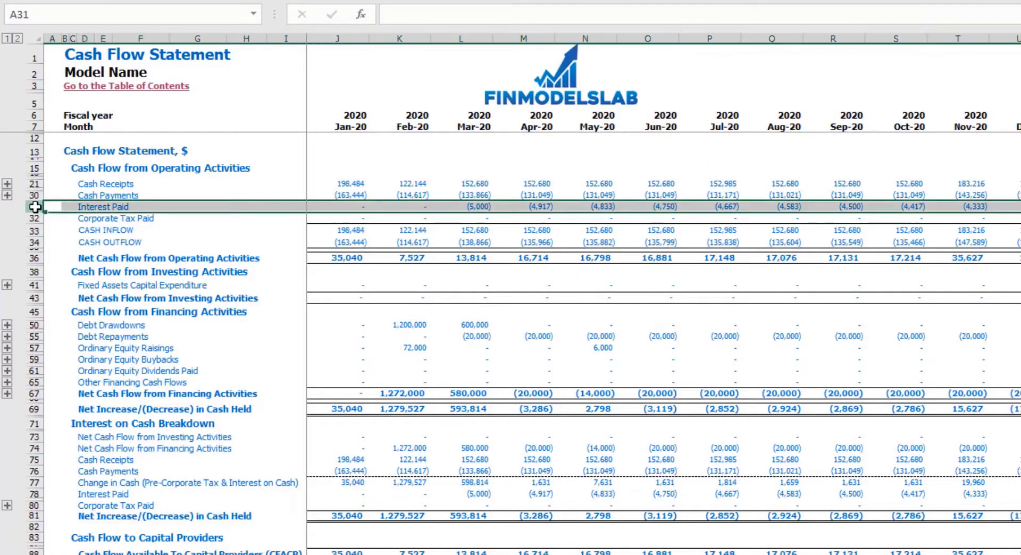
pyautogui.click(35, 325)
pyautogui.click(34, 337)
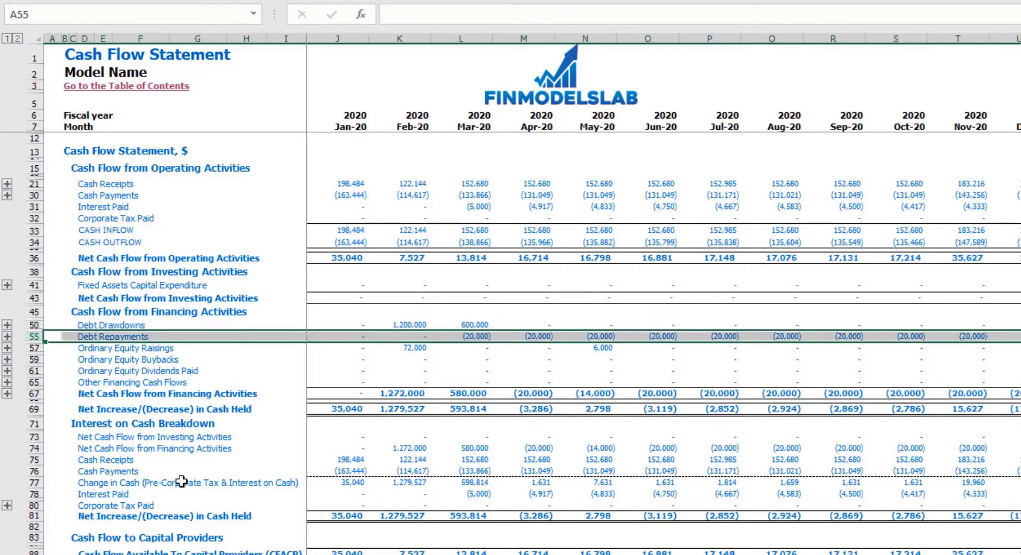
pyautogui.hotkey('ctrl', 'pagedown')
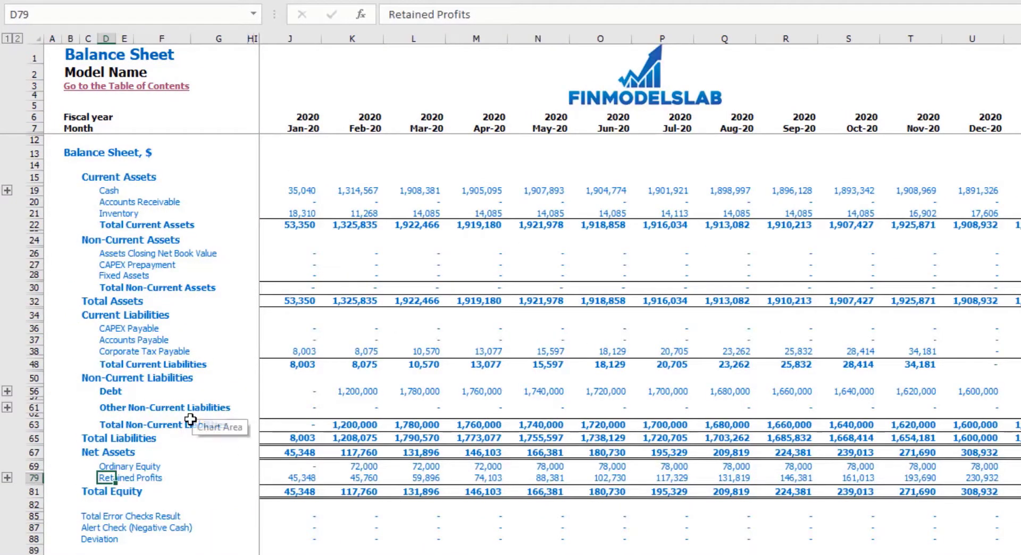
pyautogui.click(34, 391)
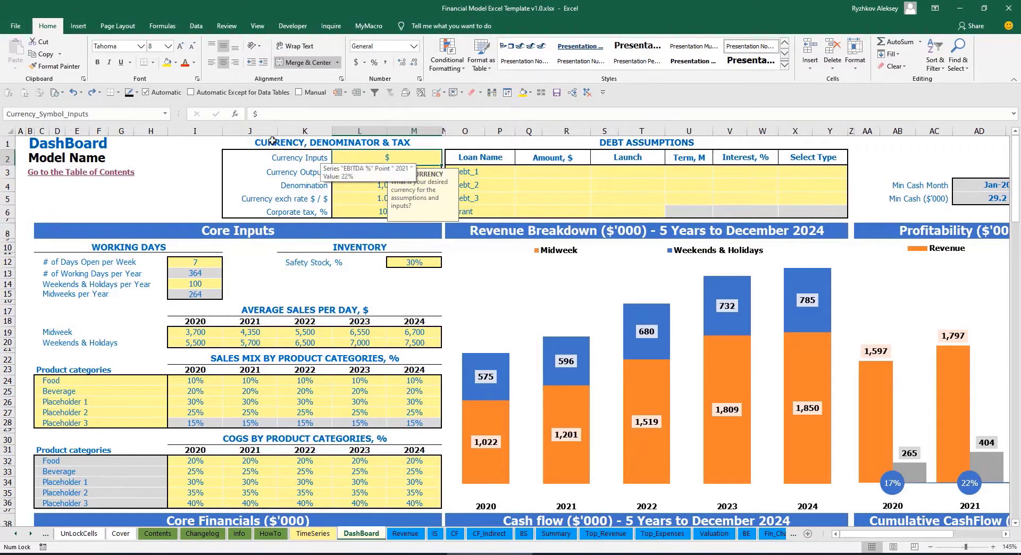
# Set the dashboard's input currency to USD and its output currency to EUR
pyautogui.click(182, 163)
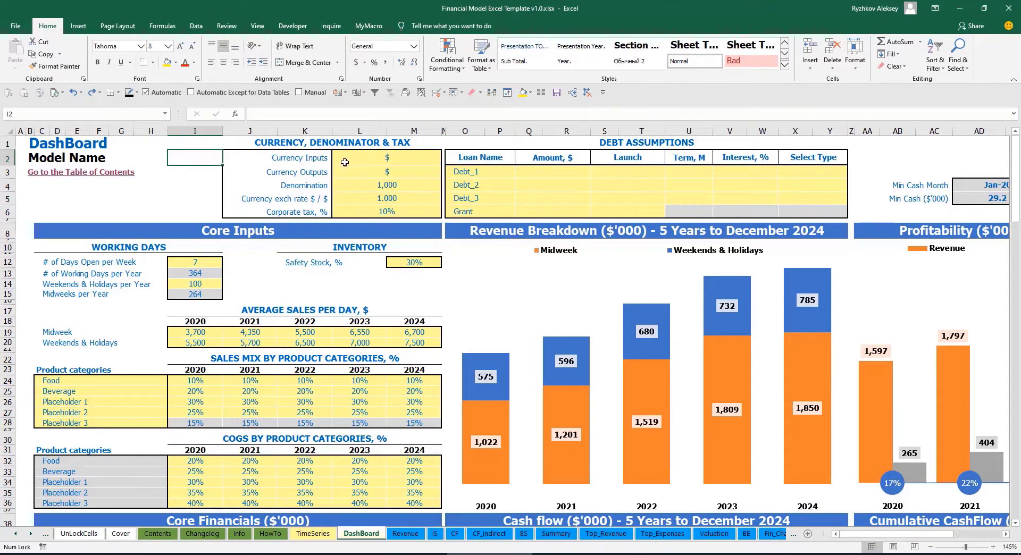
pyautogui.click(374, 159)
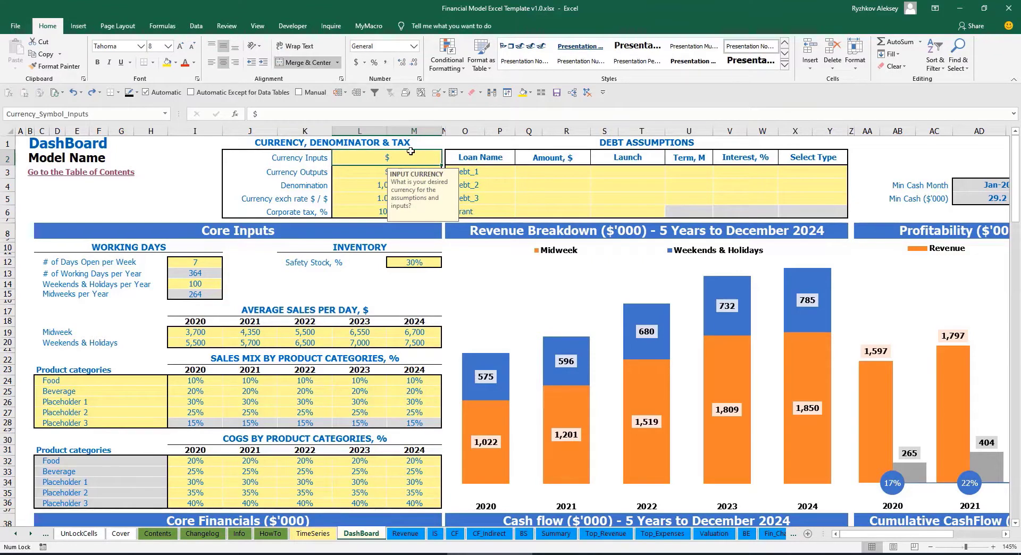
pyautogui.click(359, 170)
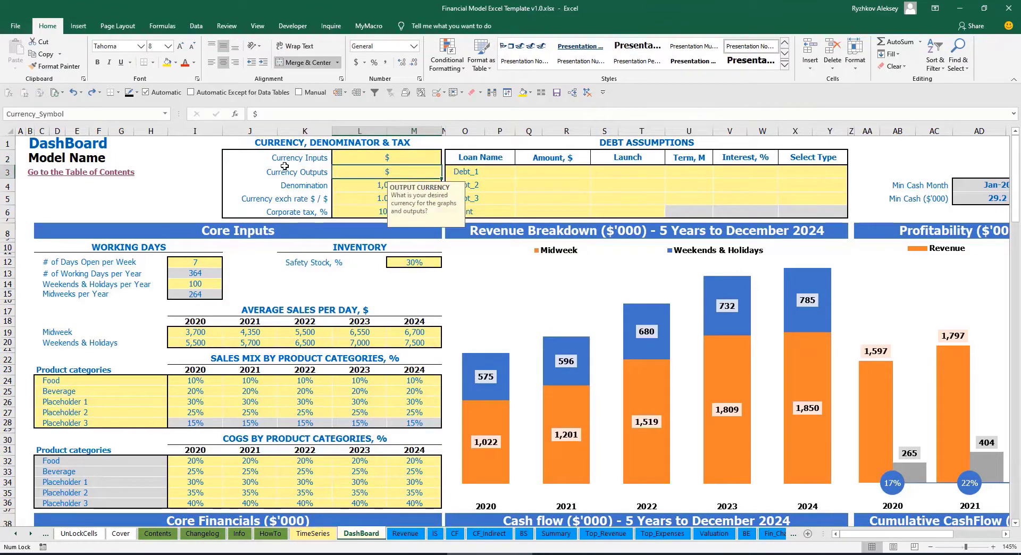
pyautogui.click(362, 162)
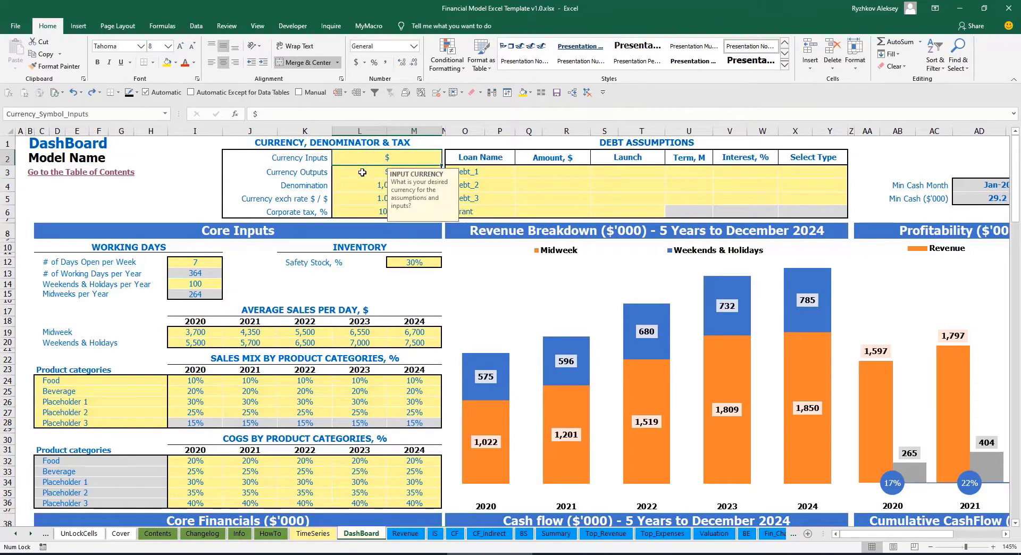
pyautogui.click(362, 172)
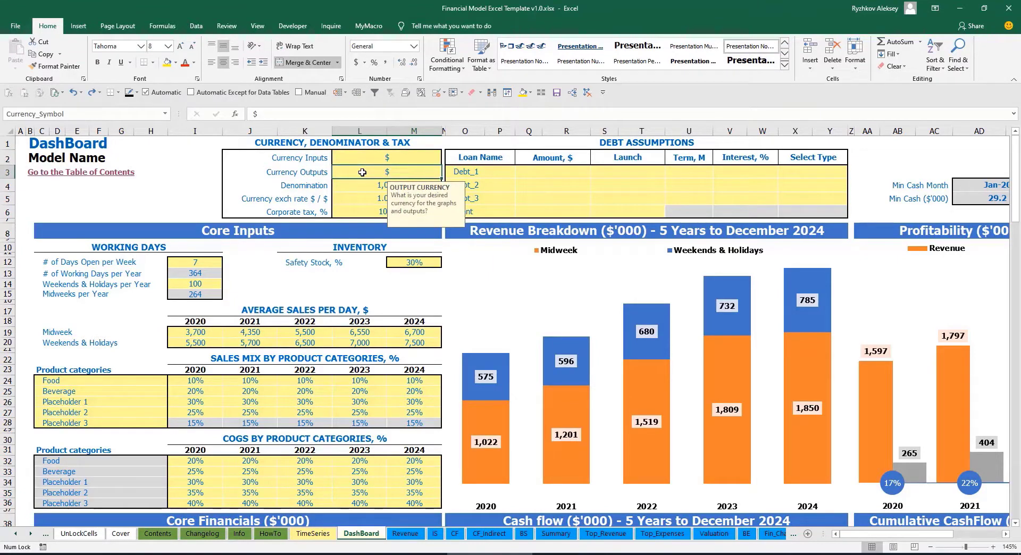
pyautogui.click(376, 159)
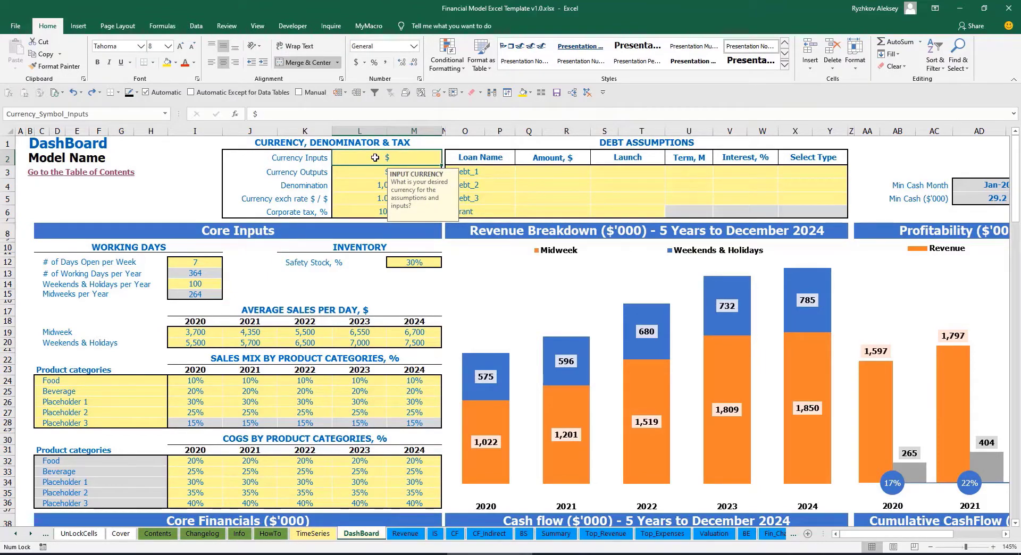
pyautogui.write('USD')
pyautogui.press('Return')
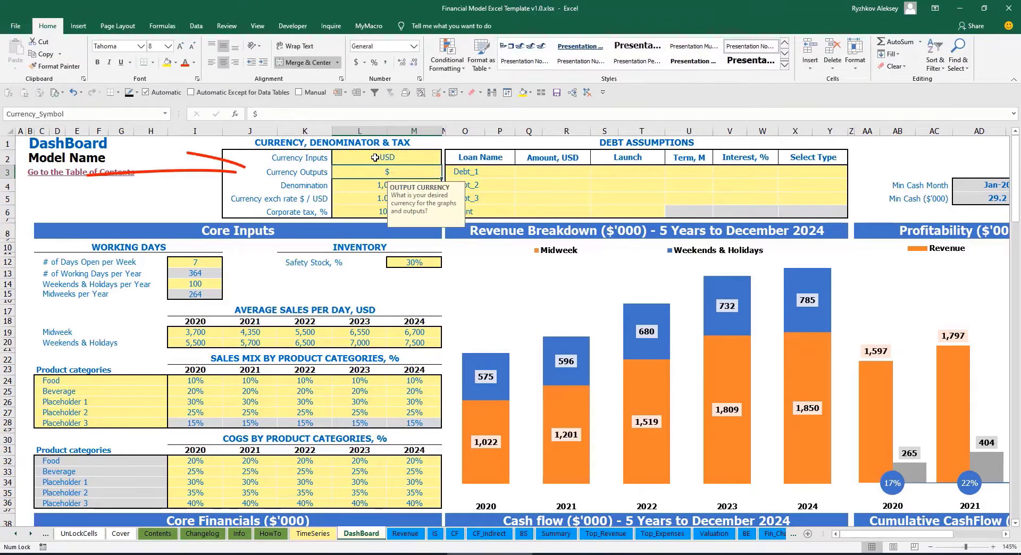
pyautogui.write('EUR')
pyautogui.press('Return')
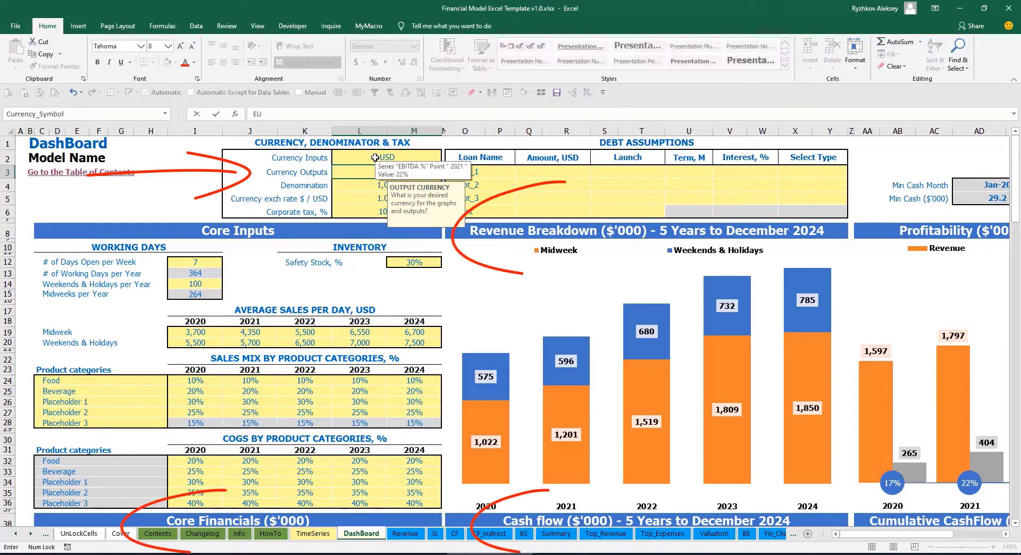
pyautogui.press('Return')
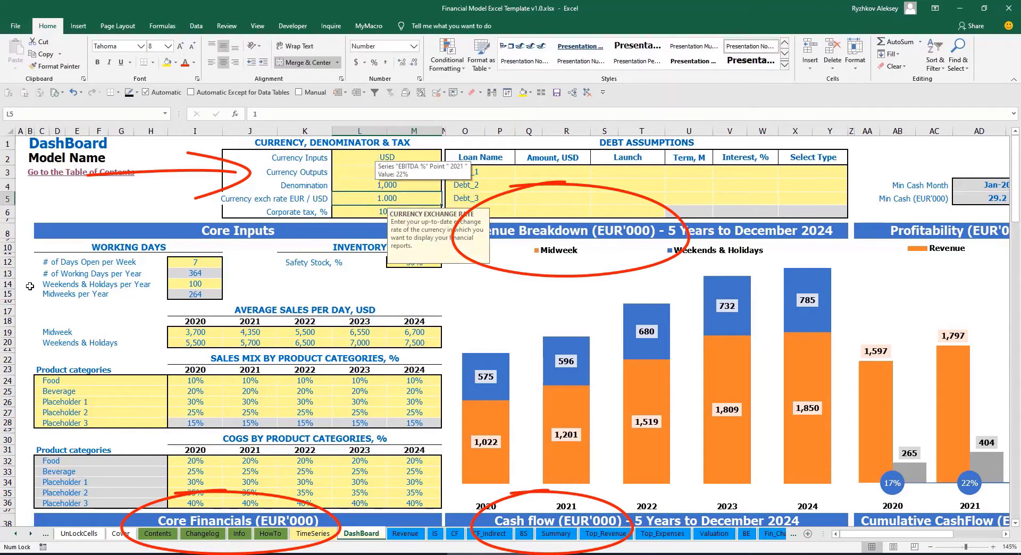
pyautogui.click(194, 172)
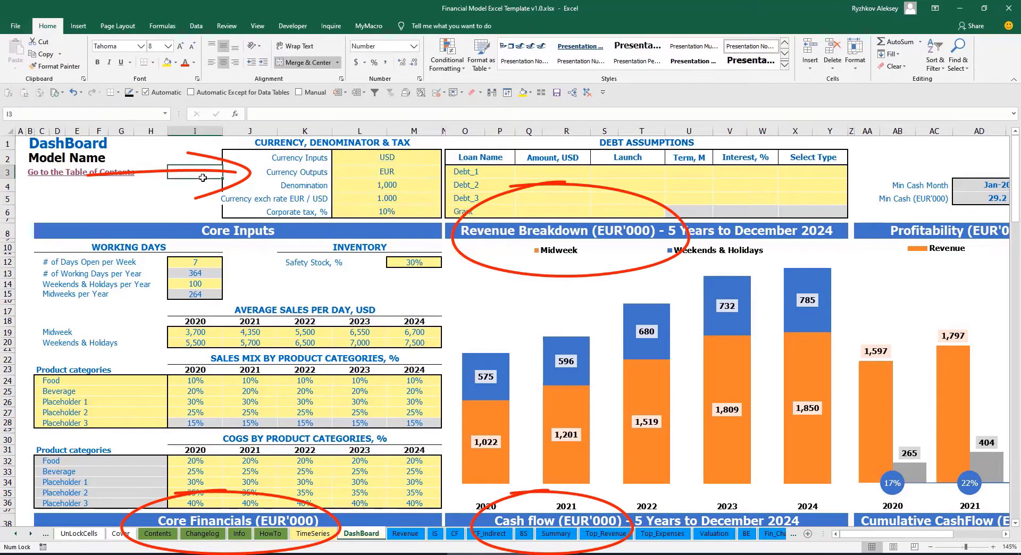
# Set the EUR / USD currency exchange rate on the dashboard to 1.2
pyautogui.click(374, 197)
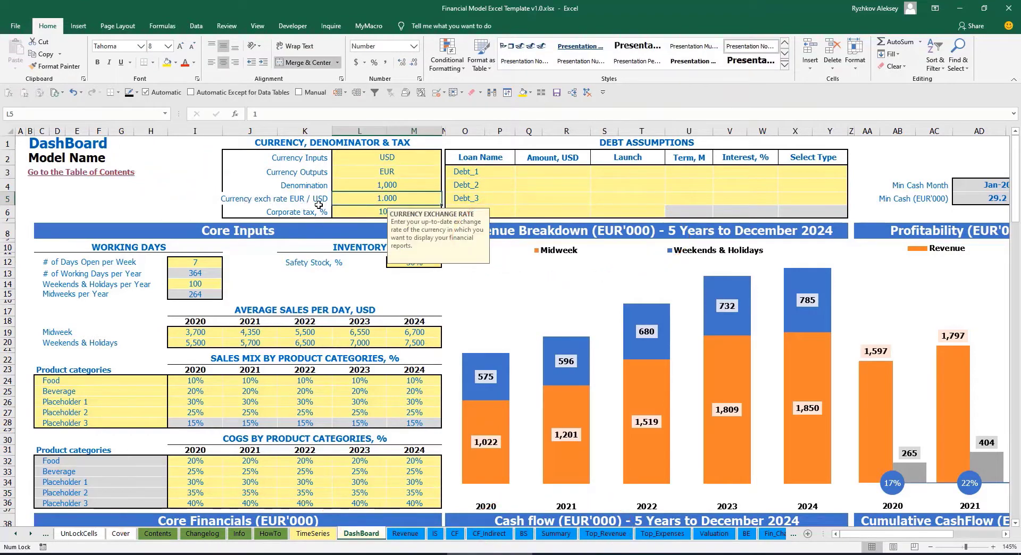
pyautogui.write('1')
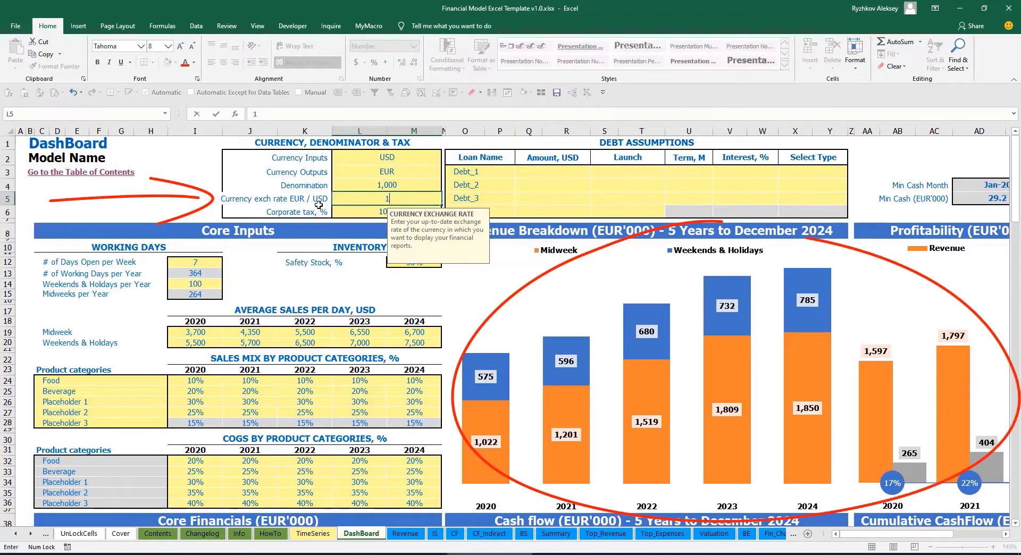
pyautogui.write('.2')
pyautogui.press('Return')
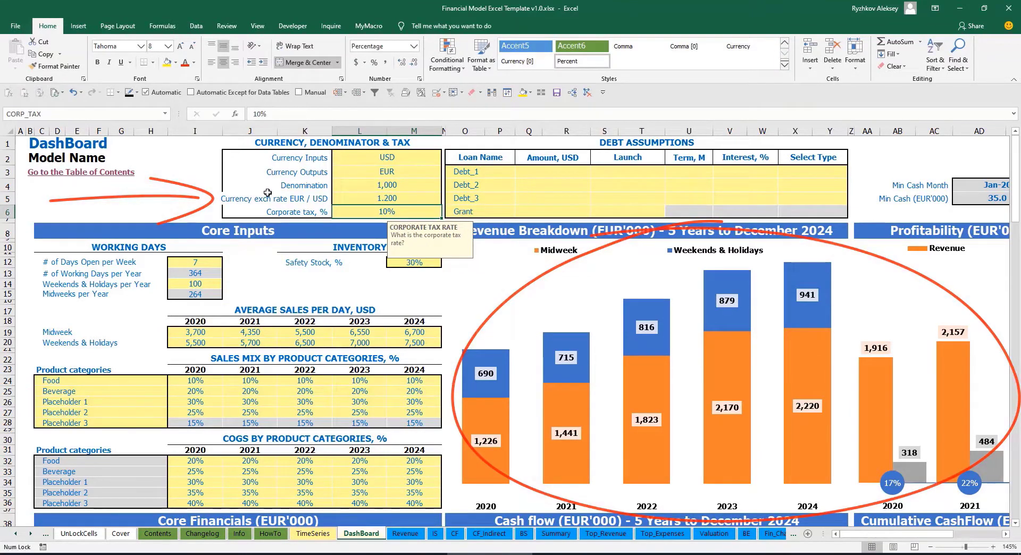
pyautogui.click(415, 156)
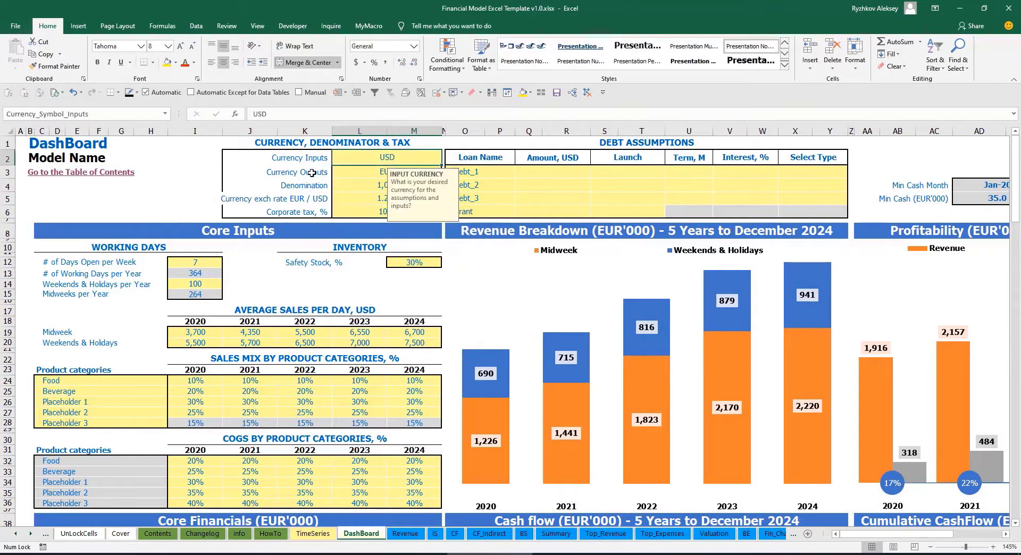
pyautogui.click(360, 172)
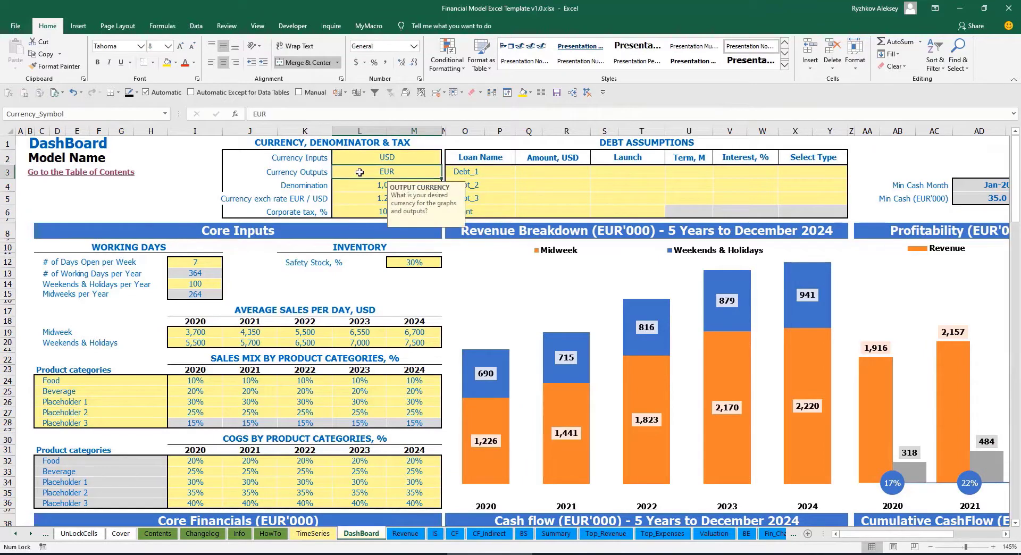
pyautogui.click(347, 199)
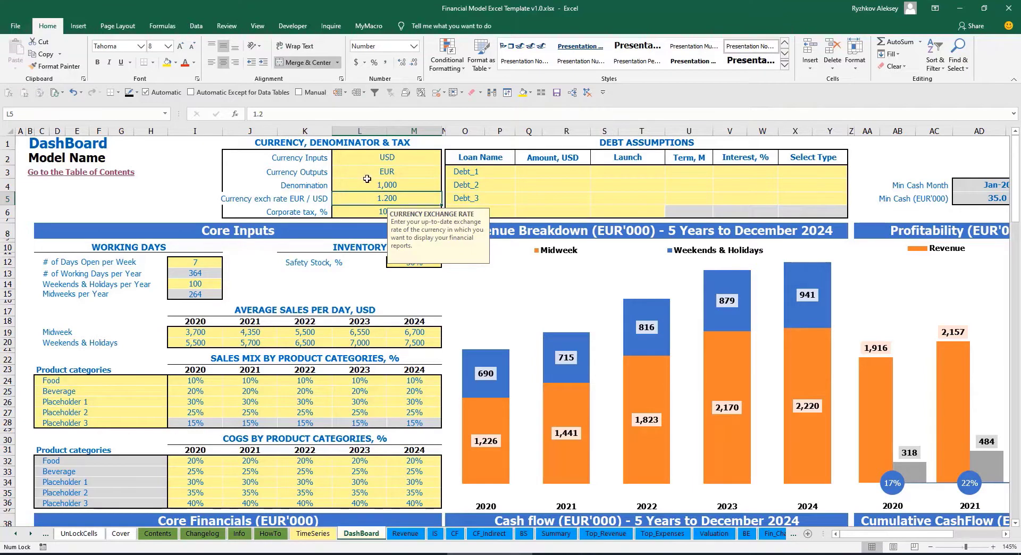
# Check how the selected denomination appears in the yearly and monthly Income Statement headings on the Summary sheet
pyautogui.click(404, 186)
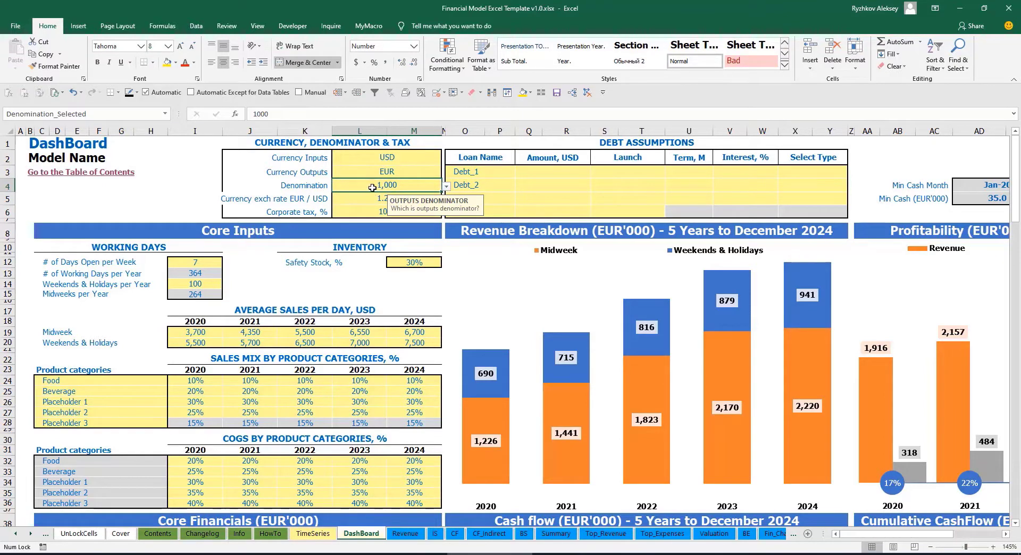
pyautogui.click(556, 533)
pyautogui.click(166, 179)
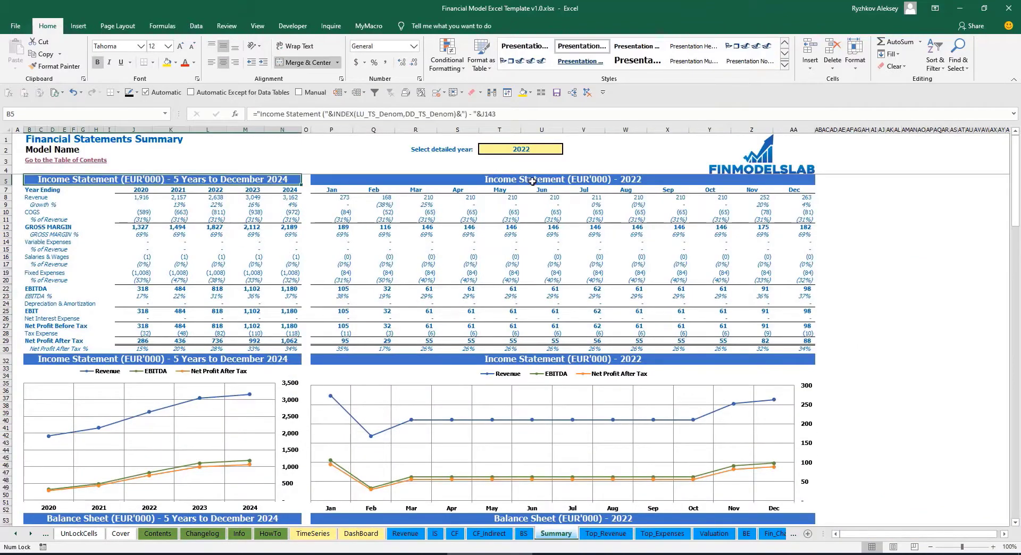
pyautogui.click(565, 178)
pyautogui.click(220, 177)
# Set the dashboard denomination to 1,000,000 and check the Income Statement on the Summary sheet
pyautogui.click(361, 534)
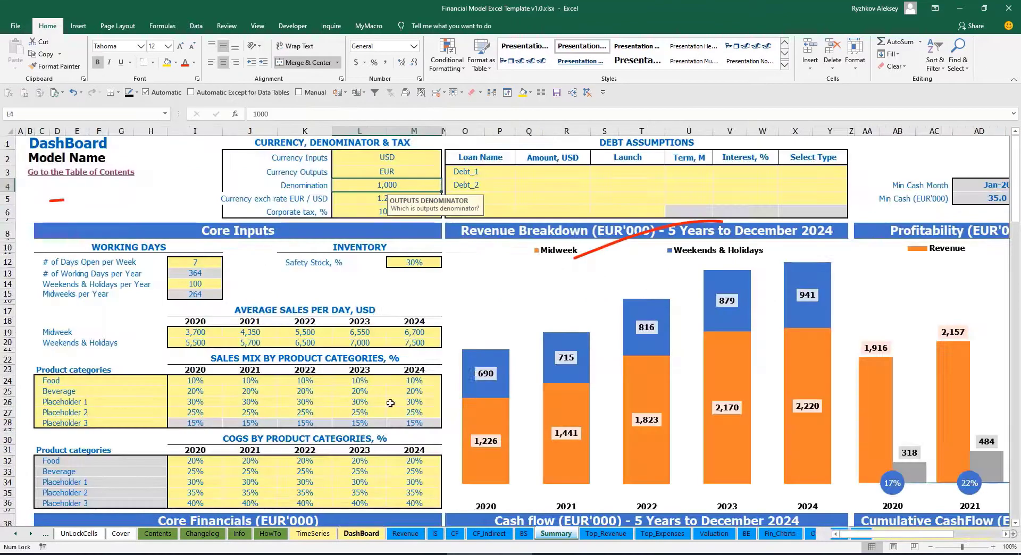
pyautogui.click(446, 186)
pyautogui.click(372, 219)
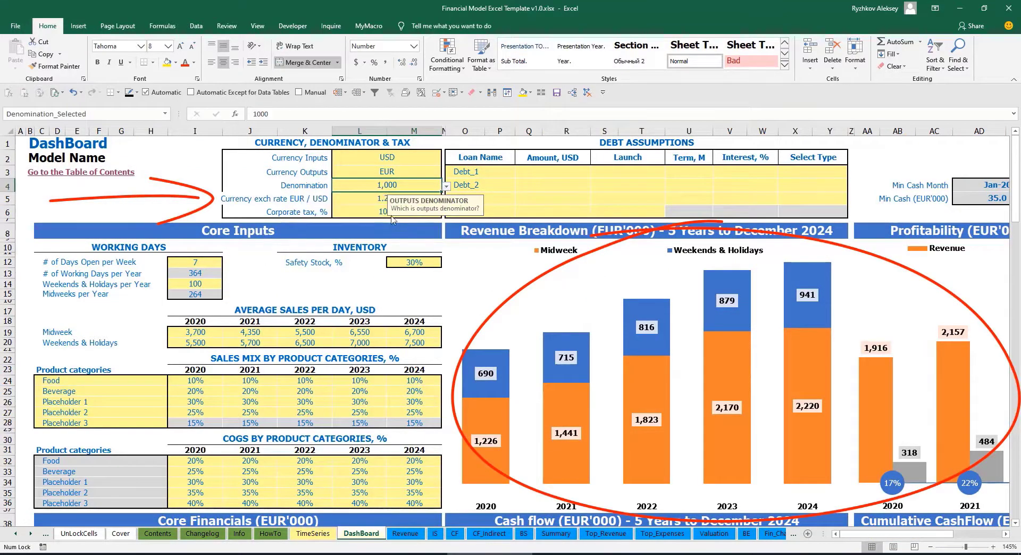
pyautogui.click(556, 534)
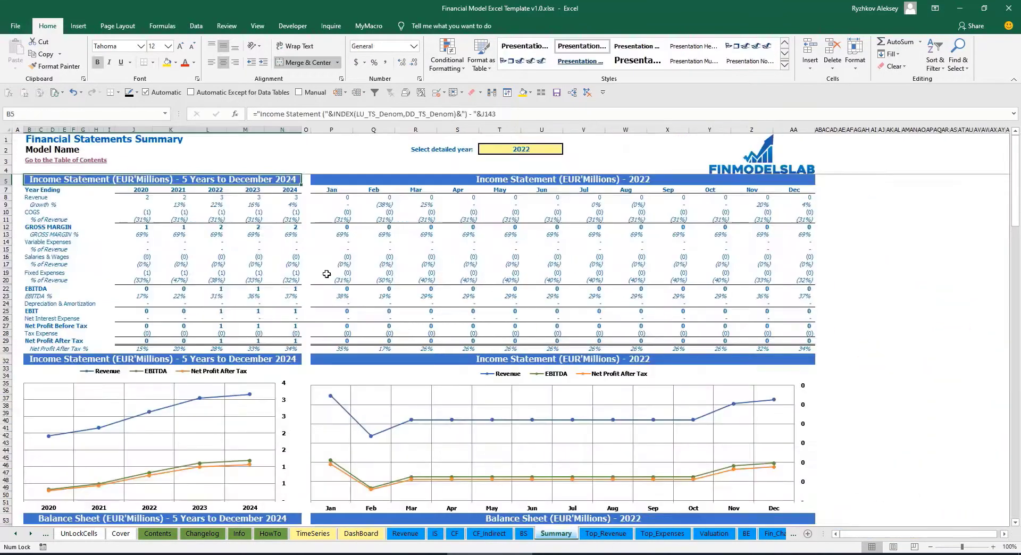
pyautogui.click(424, 179)
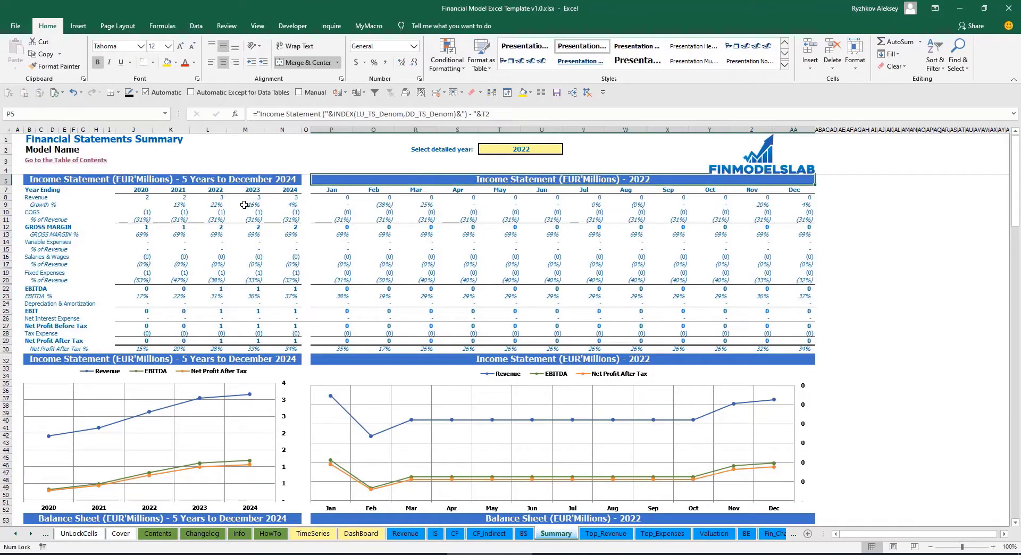
# Set the dashboard denomination to 1 and check the Income Statement on the Summary sheet
pyautogui.click(361, 533)
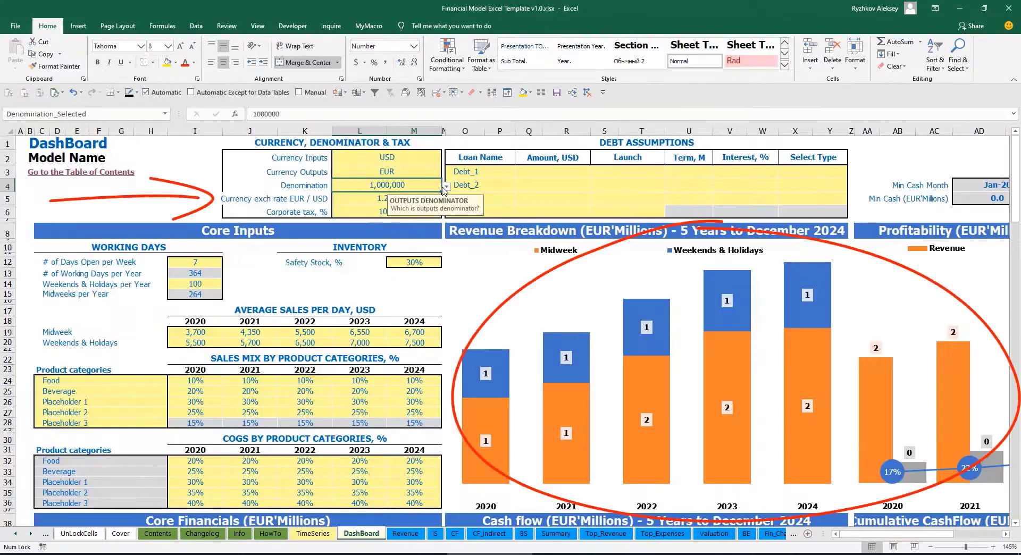
pyautogui.click(446, 186)
pyautogui.click(319, 198)
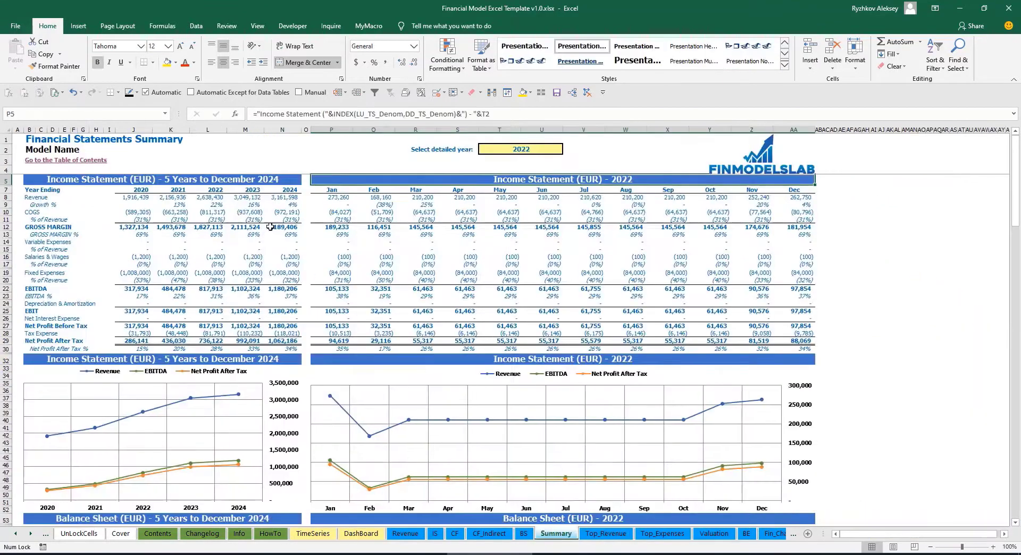
# Set the corporate tax on the dashboard to 15% and check the Tax Expense row in the Income Statement
pyautogui.click(361, 534)
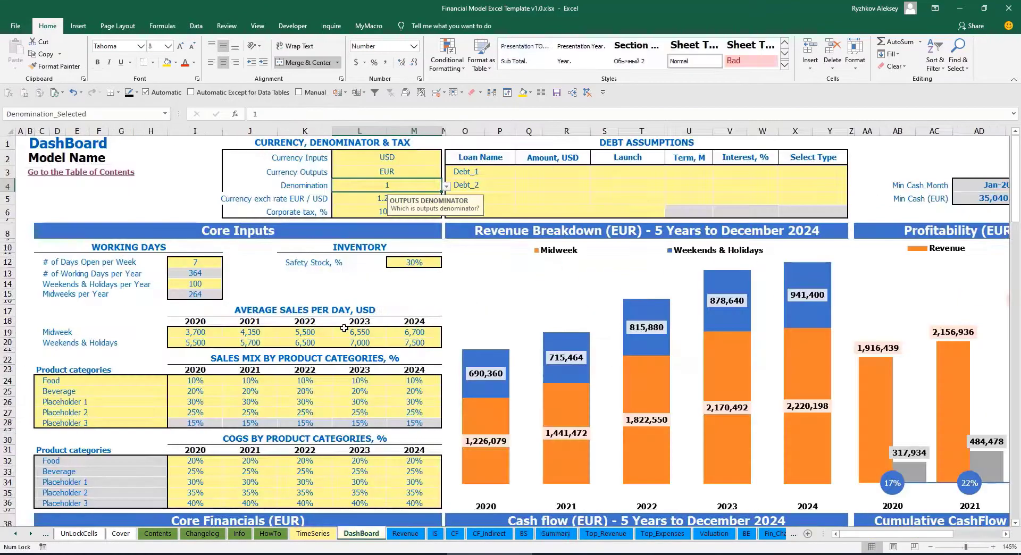
pyautogui.click(364, 210)
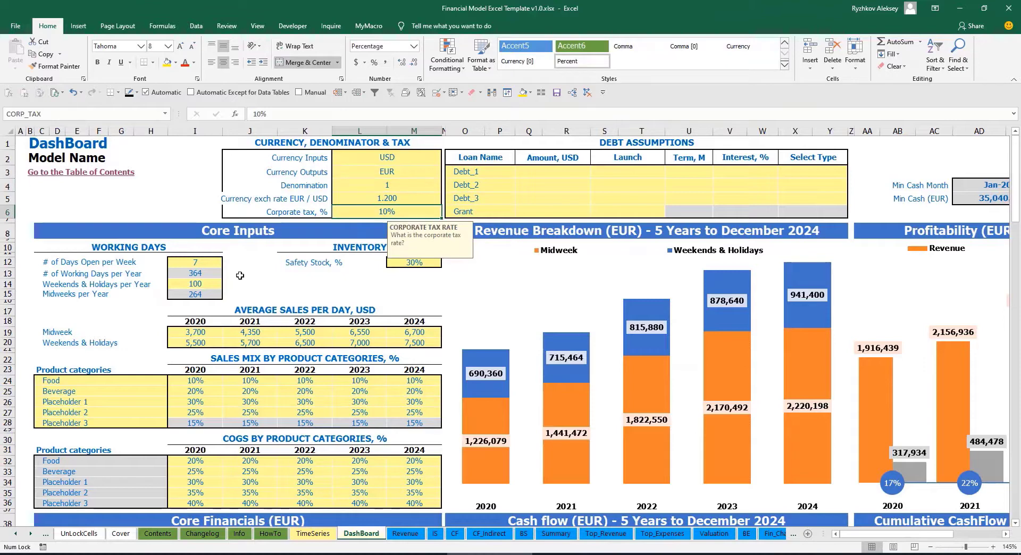
pyautogui.write('15')
pyautogui.press('Return')
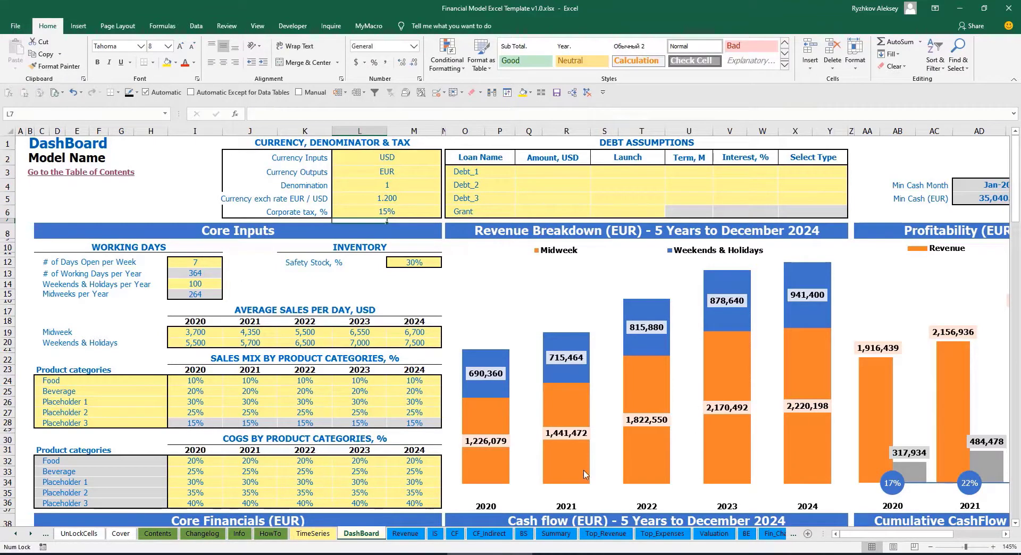
pyautogui.click(436, 533)
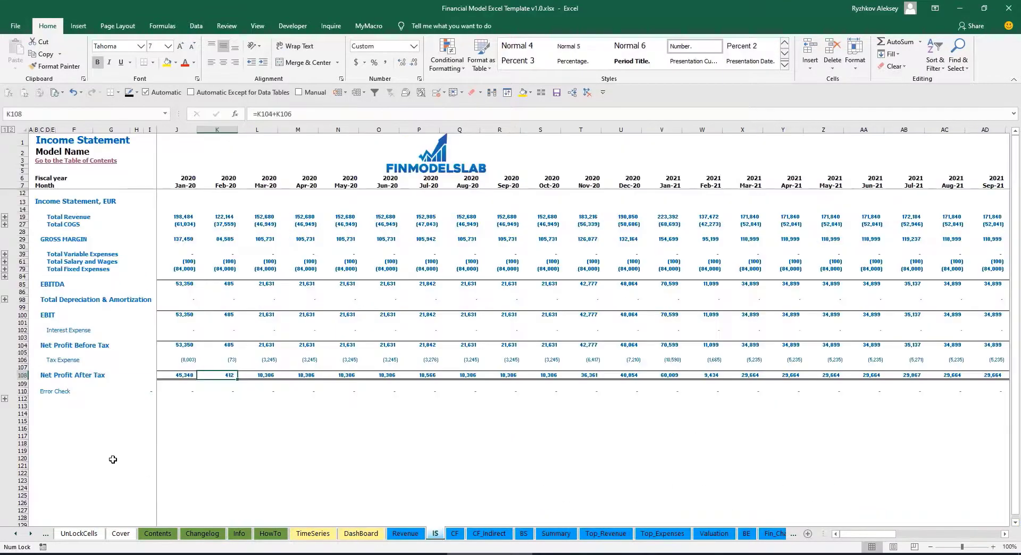
pyautogui.click(23, 360)
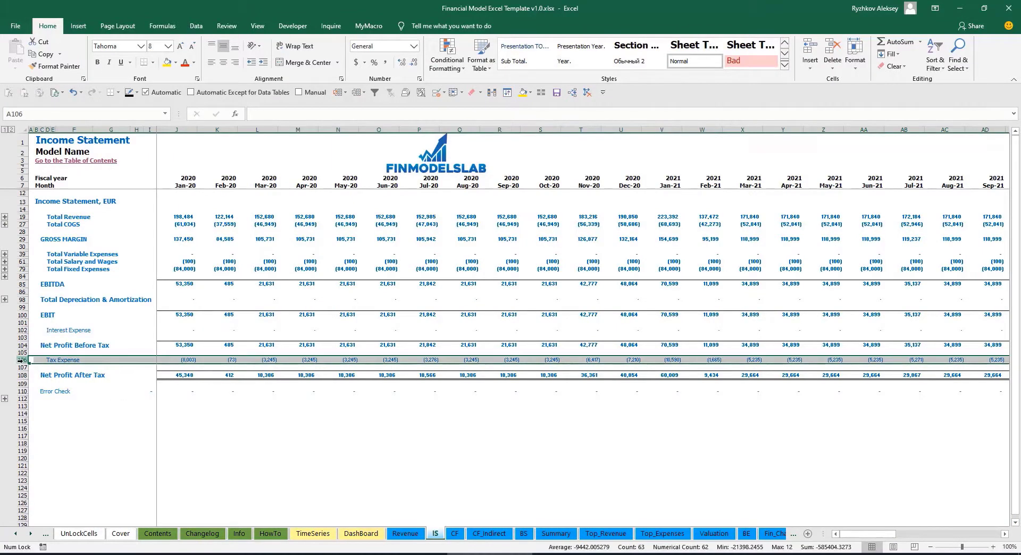